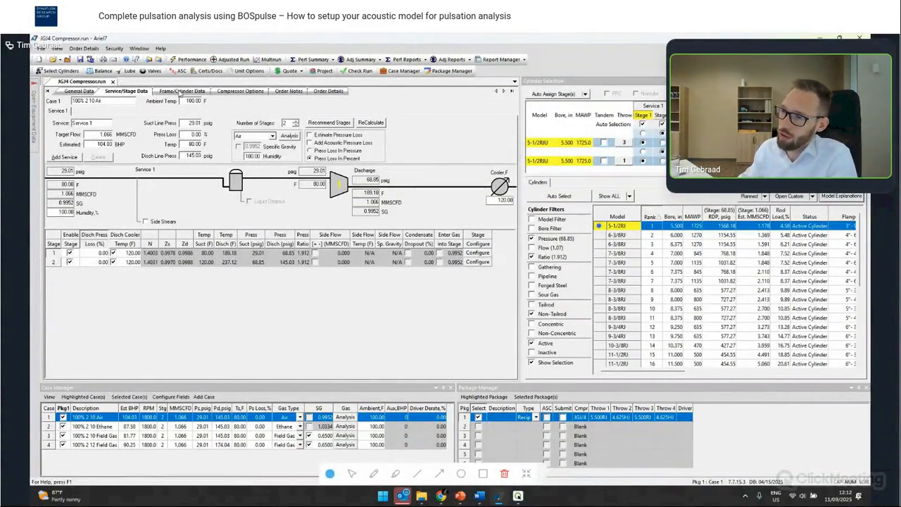
# - Start exporting the compressor configuration to XML from the Frame/Cylinder Data view
pyautogui.click(180, 92)
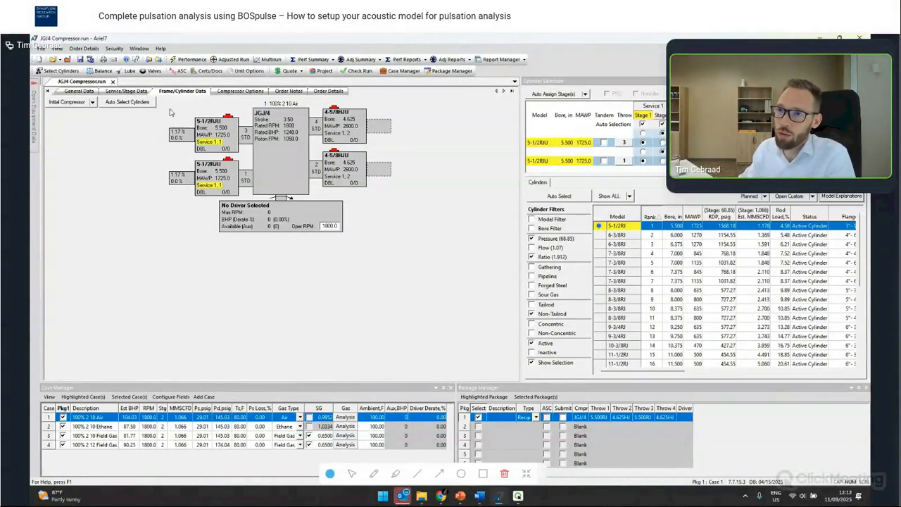
pyautogui.click(42, 49)
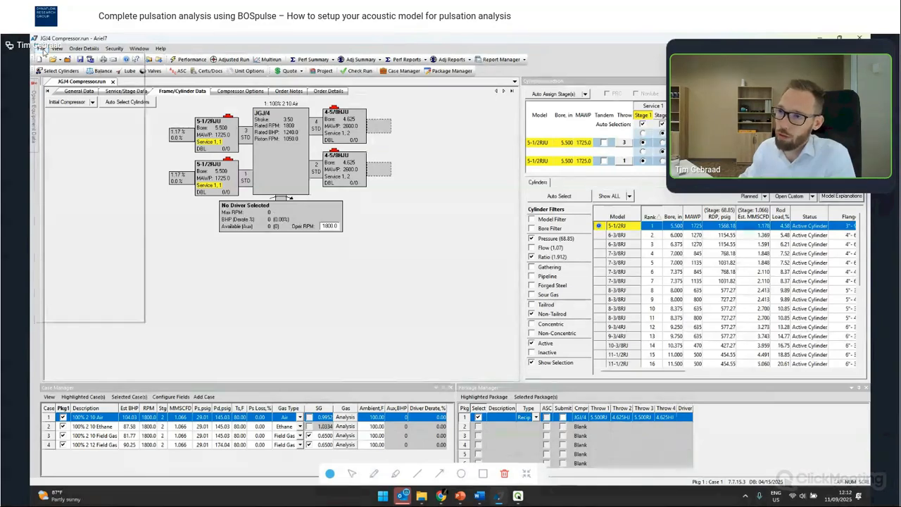
pyautogui.moveTo(74, 120)
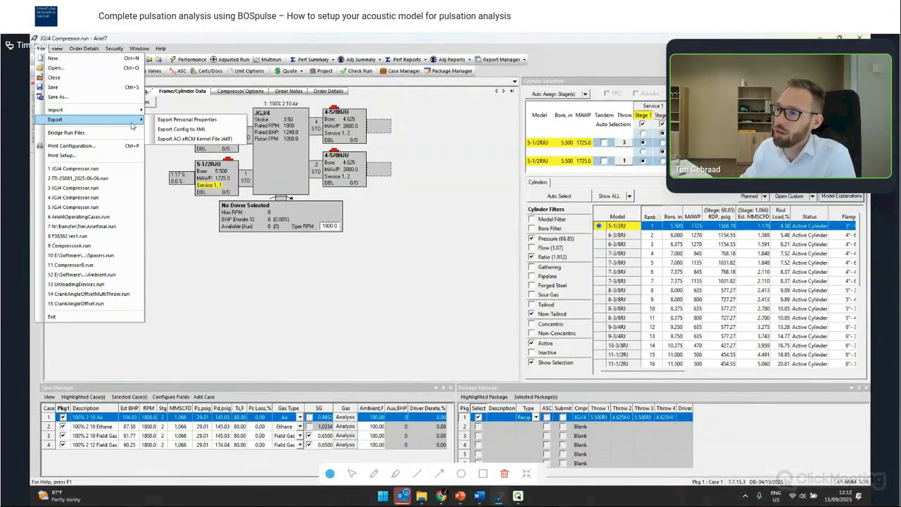
pyautogui.click(202, 129)
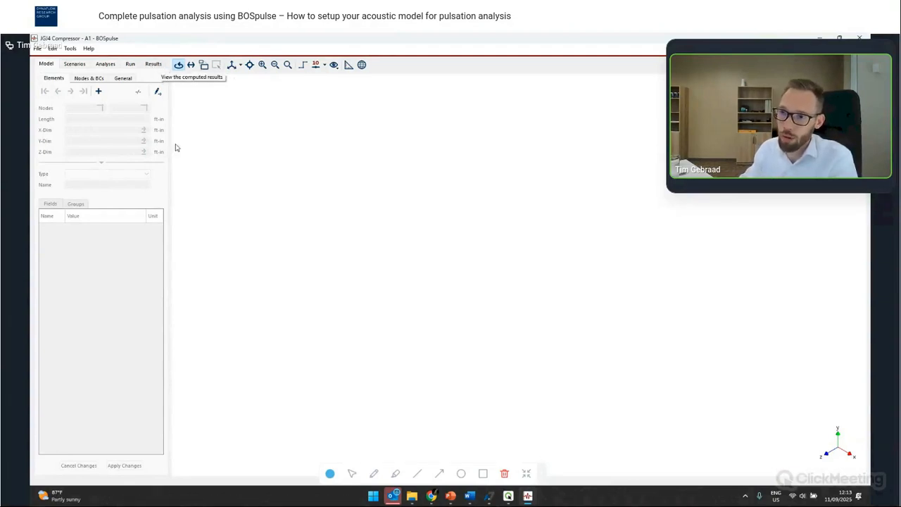
# - Create a 10 ft pipe element with a 10 in outer diameter and 1 in wall thickness
pyautogui.click(98, 91)
pyautogui.write('10')
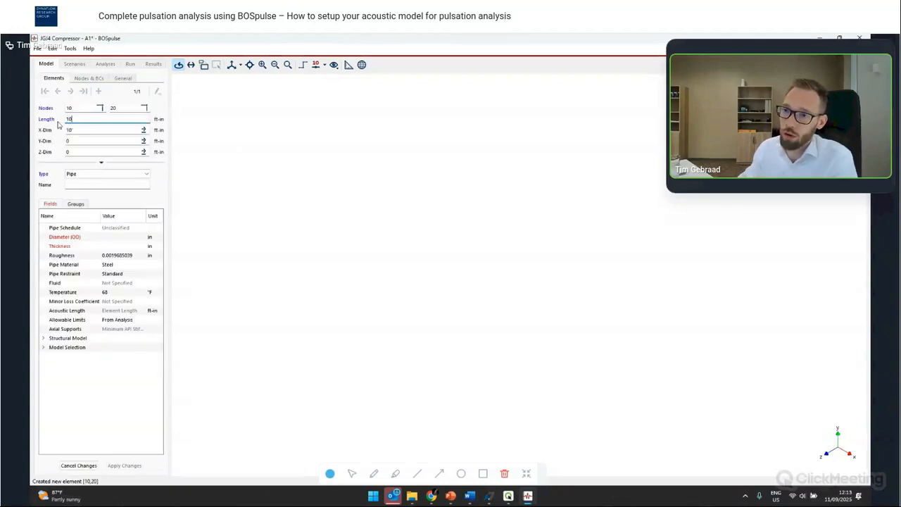
pyautogui.click(119, 237)
pyautogui.write('10')
pyautogui.click(117, 246)
pyautogui.press('Return')
pyautogui.press('Return')
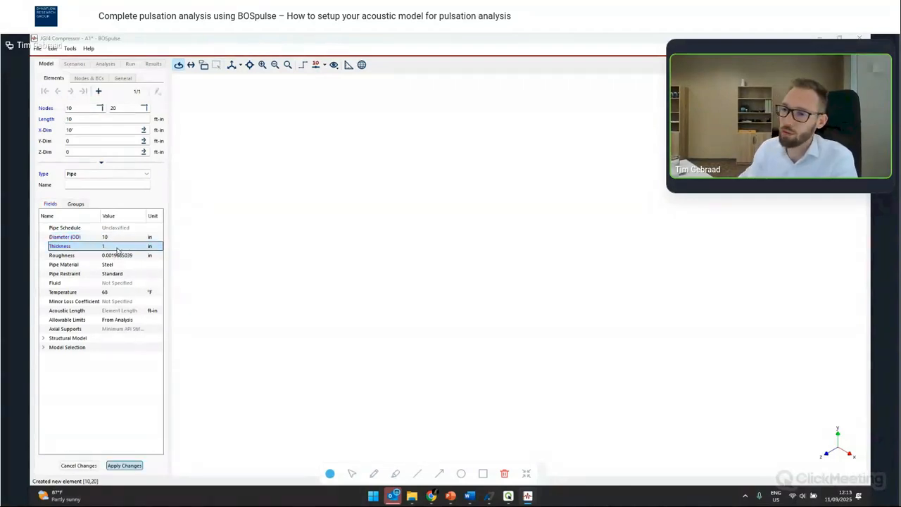
pyautogui.click(494, 285)
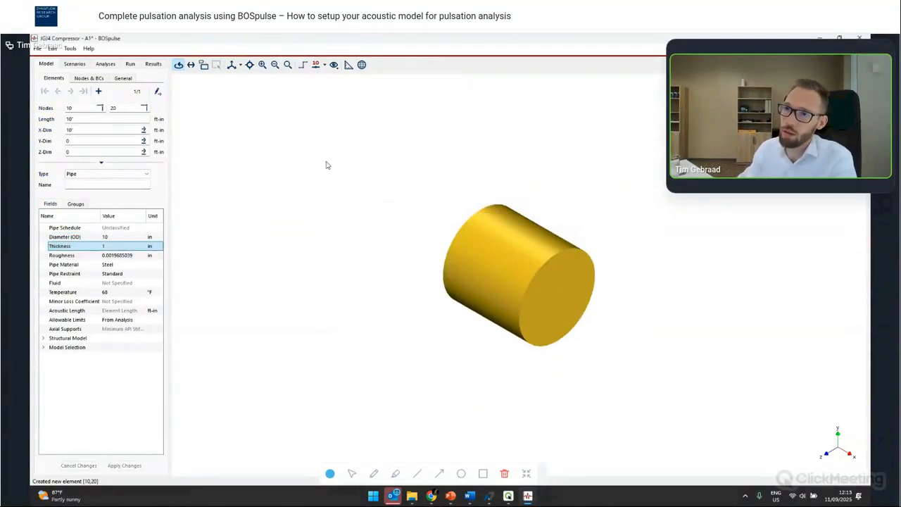
# - Add two more pipe elements after the first and cancel the last new element
pyautogui.click(99, 90)
pyautogui.click(99, 91)
pyautogui.scroll(-3, 570, 225)
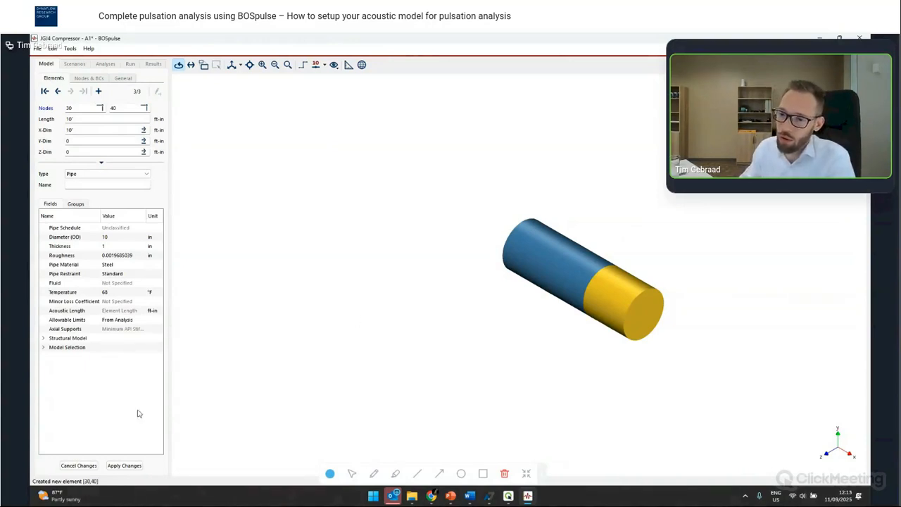
pyautogui.click(78, 466)
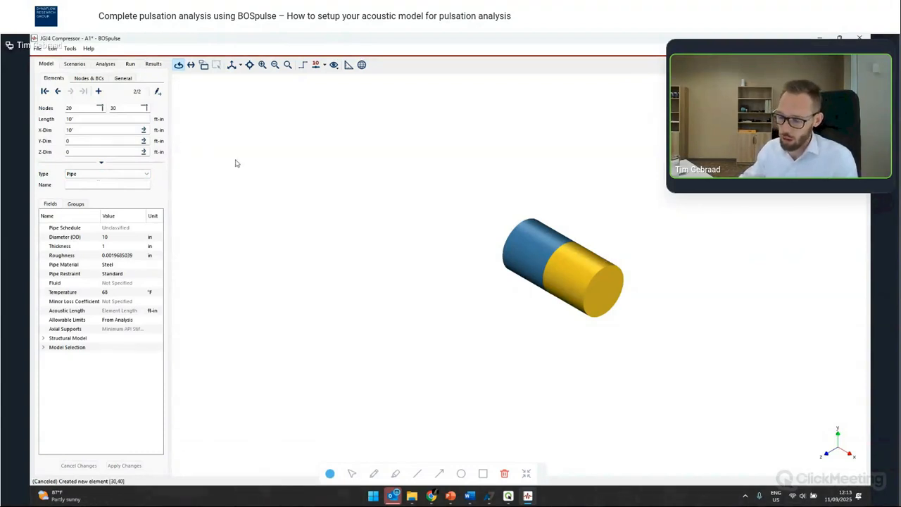
# - Undo the two remaining element creations to empty the model
pyautogui.hotkey('ctrl', 'z')
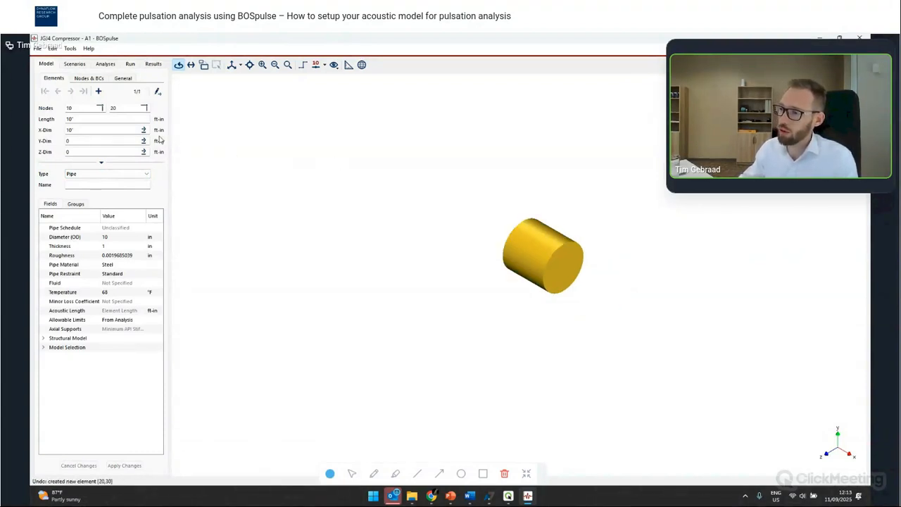
pyautogui.hotkey('ctrl', 'z')
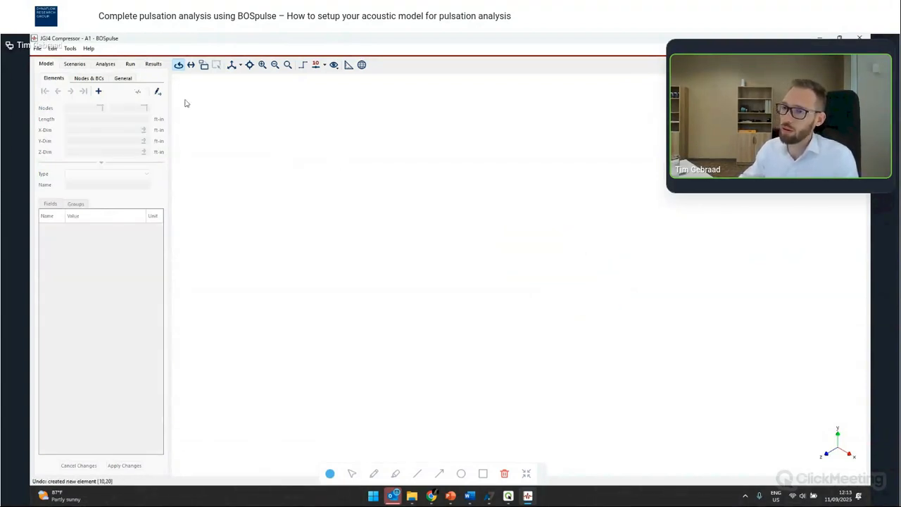
# - Create an Ariel Compressor assembly named JGJ4 by importing the JG4 Compressor.xml configuration
pyautogui.click(70, 48)
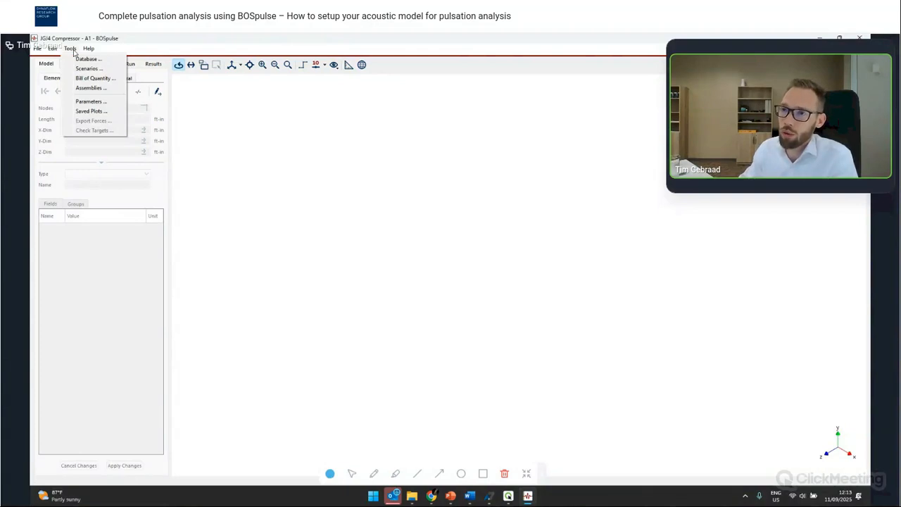
pyautogui.click(91, 88)
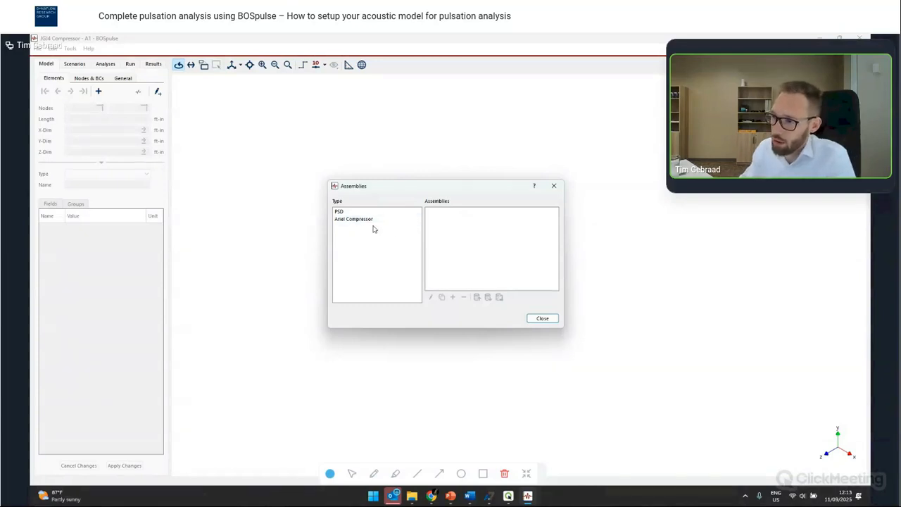
pyautogui.click(373, 222)
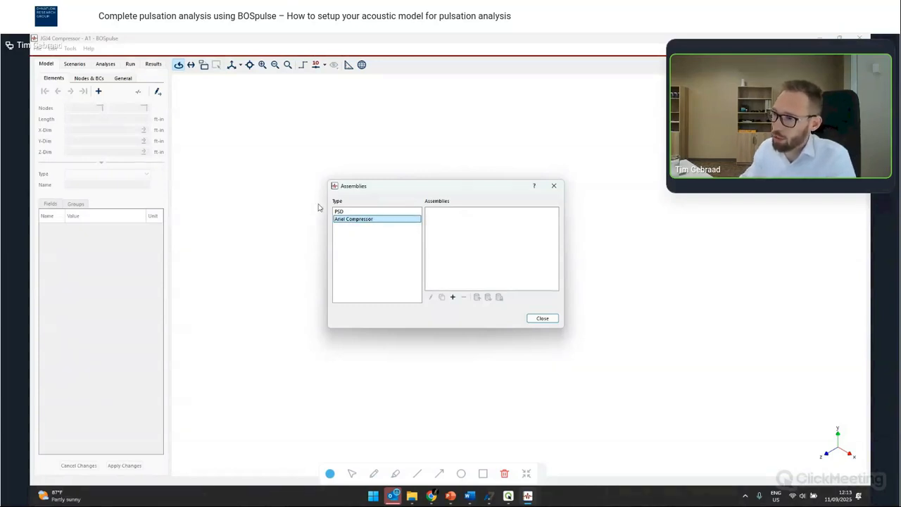
pyautogui.click(454, 297)
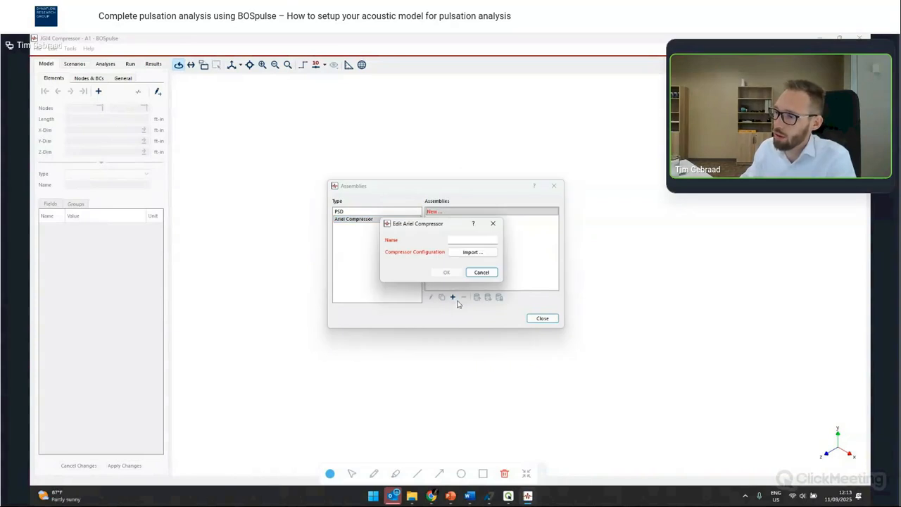
pyautogui.click(459, 254)
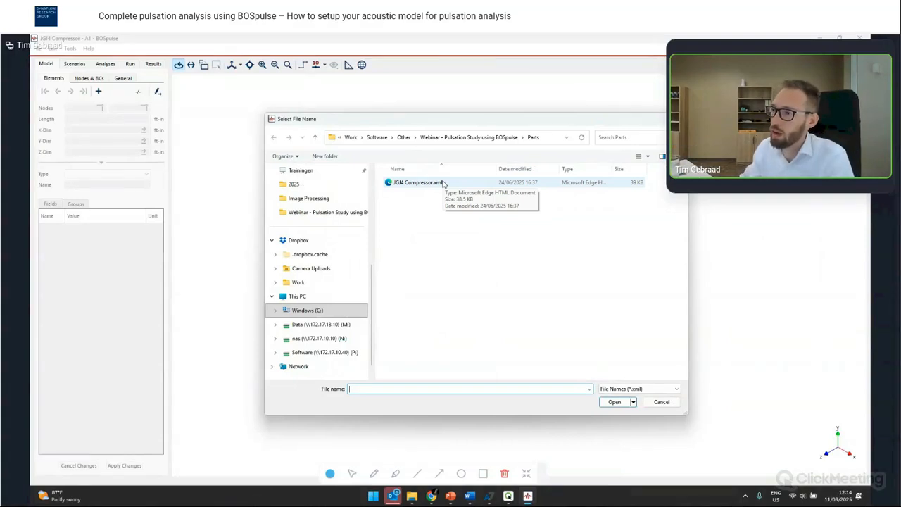
pyautogui.doubleClick(444, 183)
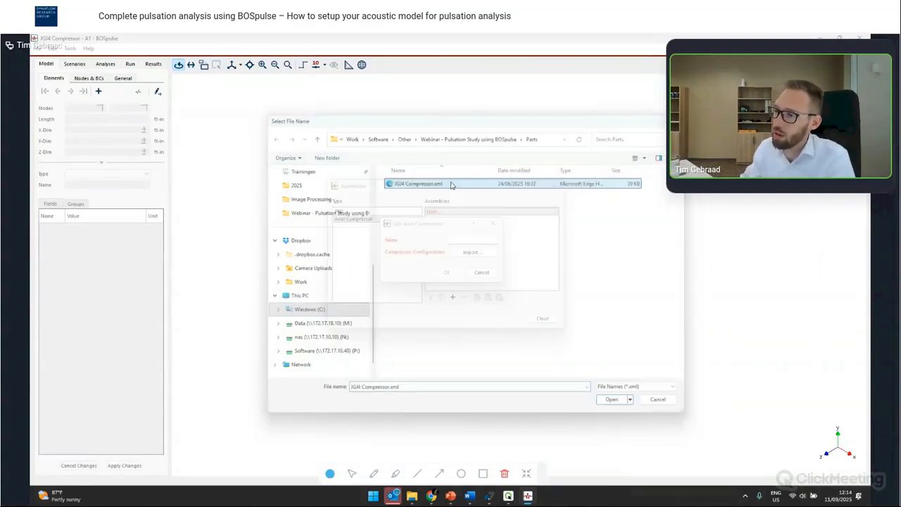
pyautogui.write('JGJ4')
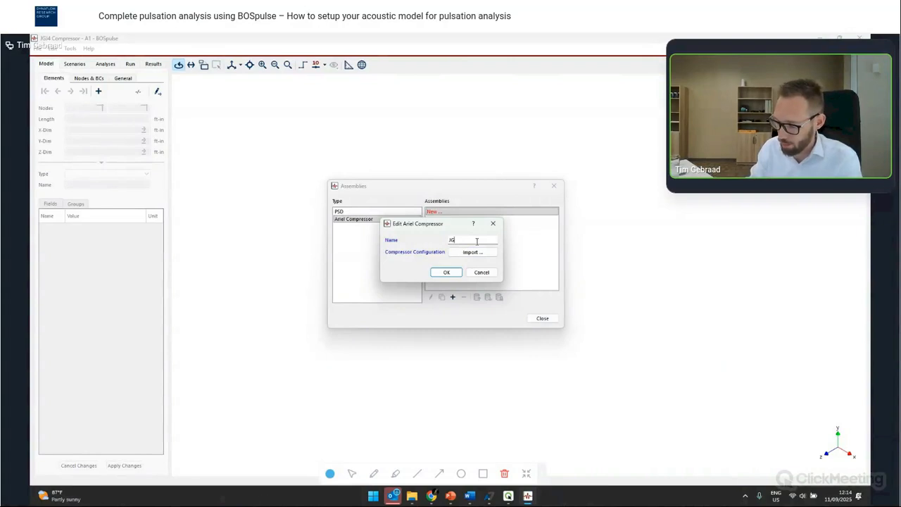
pyautogui.click(439, 273)
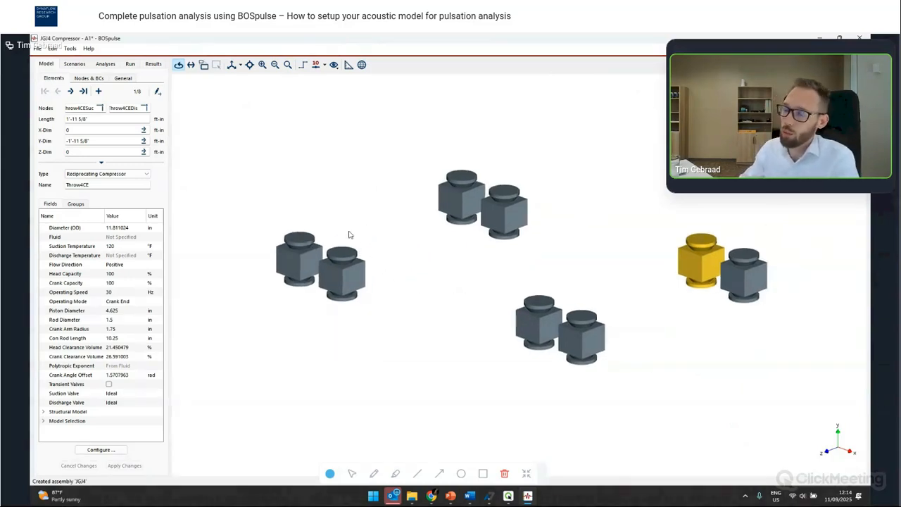
# - Cancel the pending XML export save in the compressor sizing program and return to BOSpulse
pyautogui.moveTo(335, 197); pyautogui.dragTo(367, 222)
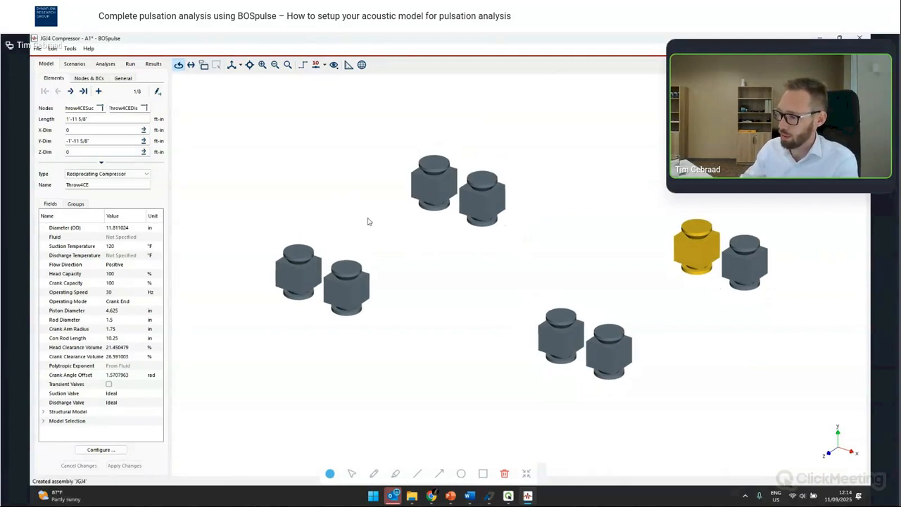
pyautogui.click(492, 493)
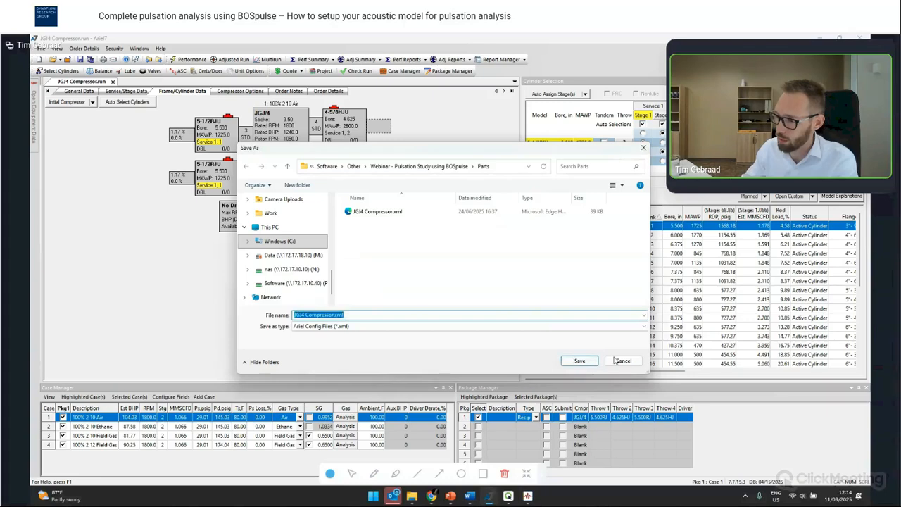
pyautogui.click(622, 361)
pyautogui.click(528, 495)
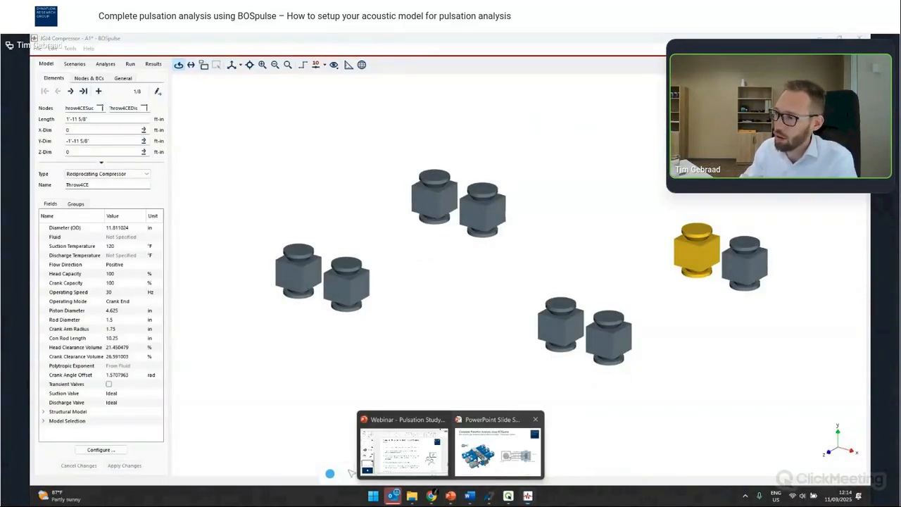
pyautogui.click(497, 450)
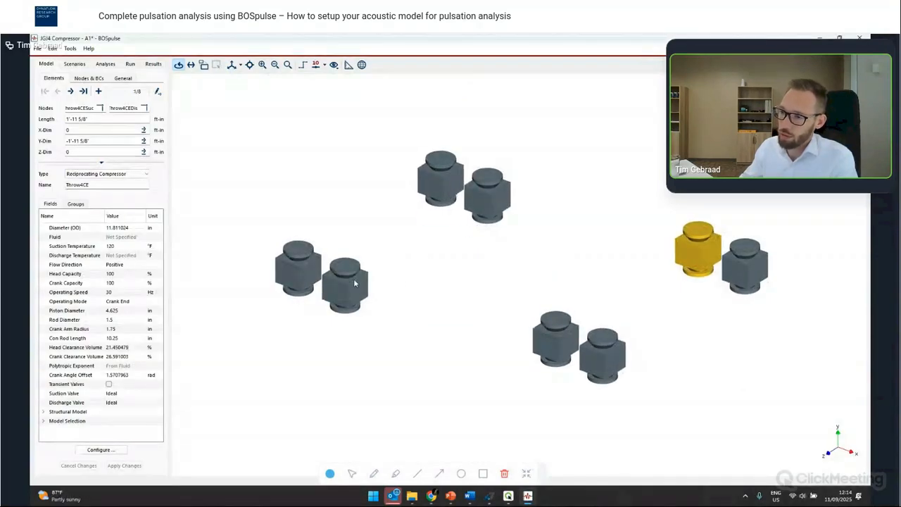
# - Select the throw 1 head-end and crank-end cylinders to inspect their properties
pyautogui.click(353, 278)
pyautogui.click(302, 268)
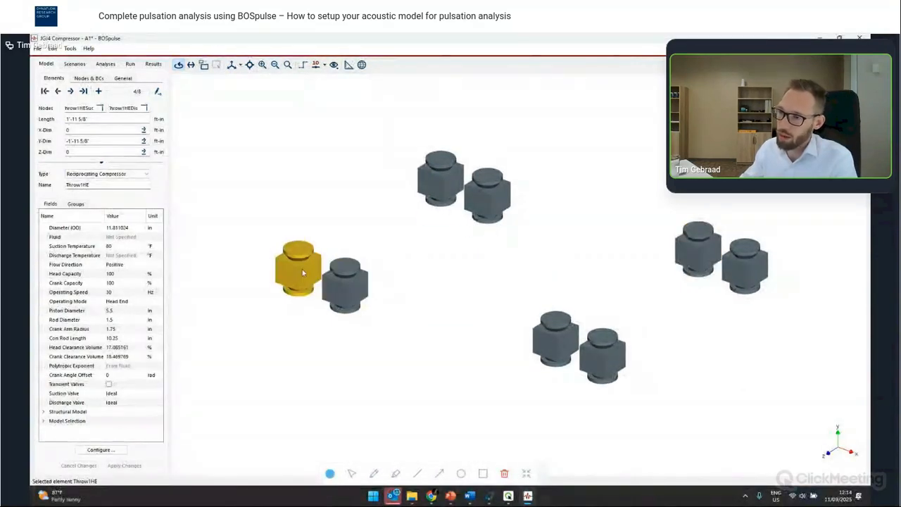
pyautogui.click(350, 288)
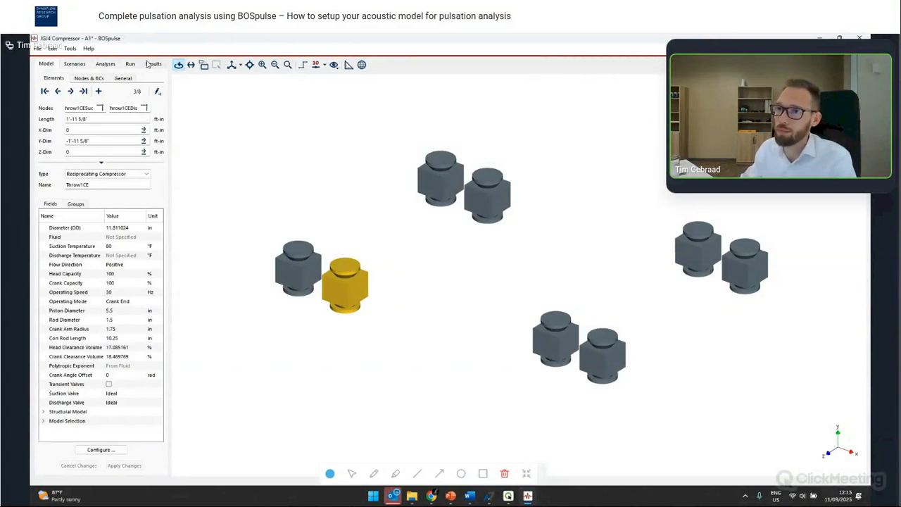
# - Open the scenarios and select Case 1 to view its compressor element properties
pyautogui.click(74, 63)
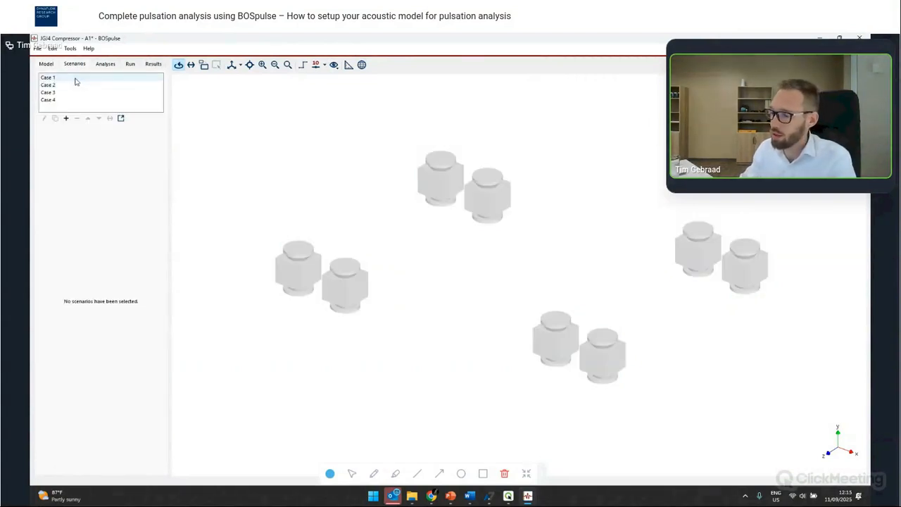
pyautogui.click(76, 79)
pyautogui.moveTo(491, 501)
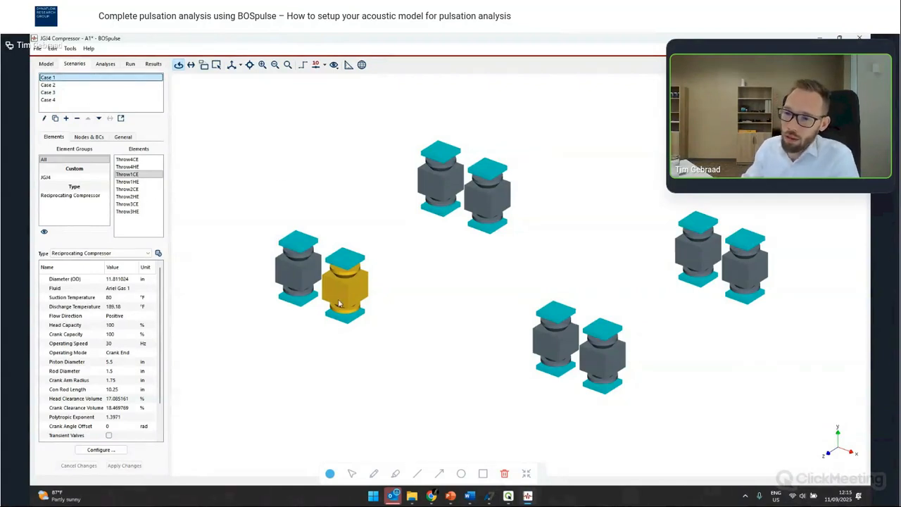
pyautogui.moveTo(339, 302); pyautogui.dragTo(323, 233)
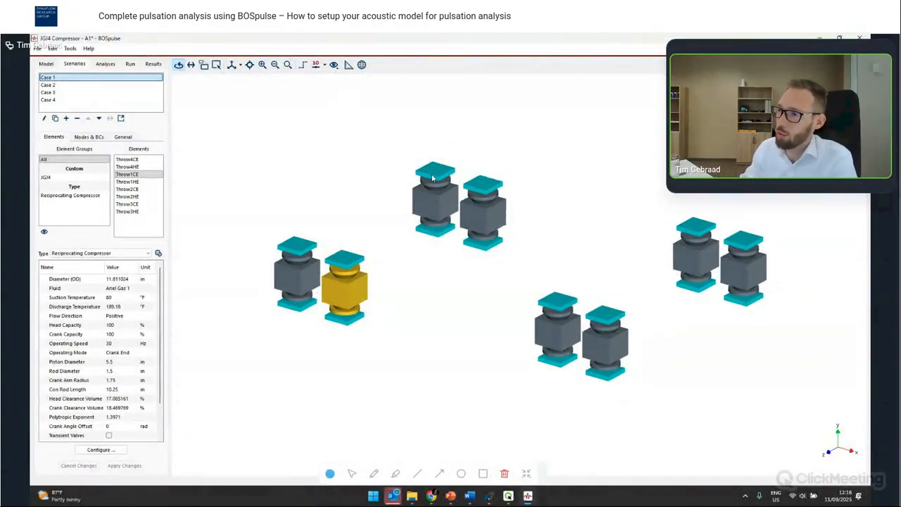
# - Inspect the suction node boundary conditions of the throw 1 cylinders in Case 1
pyautogui.click(100, 138)
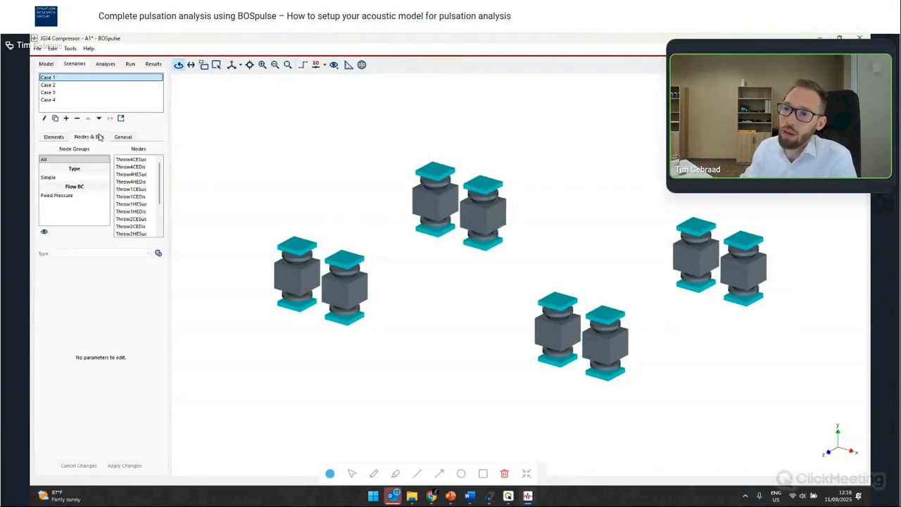
pyautogui.click(306, 253)
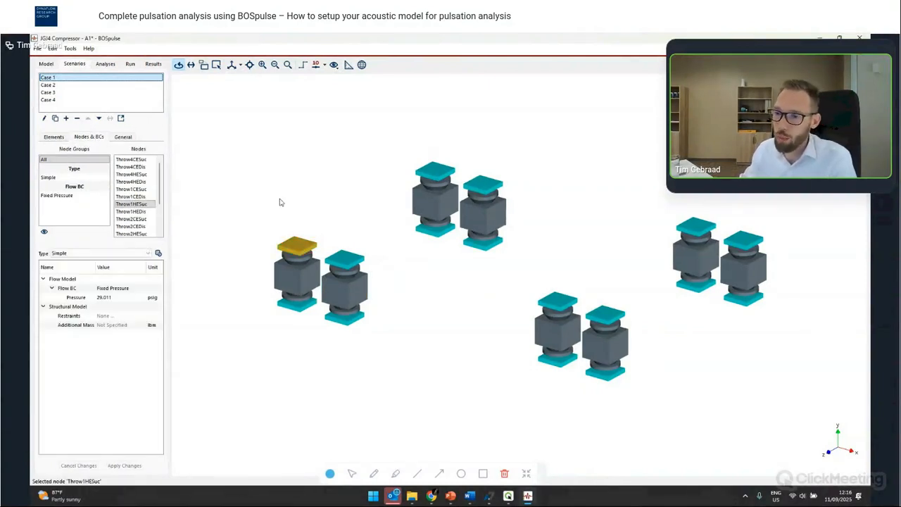
pyautogui.moveTo(273, 280); pyautogui.dragTo(268, 260)
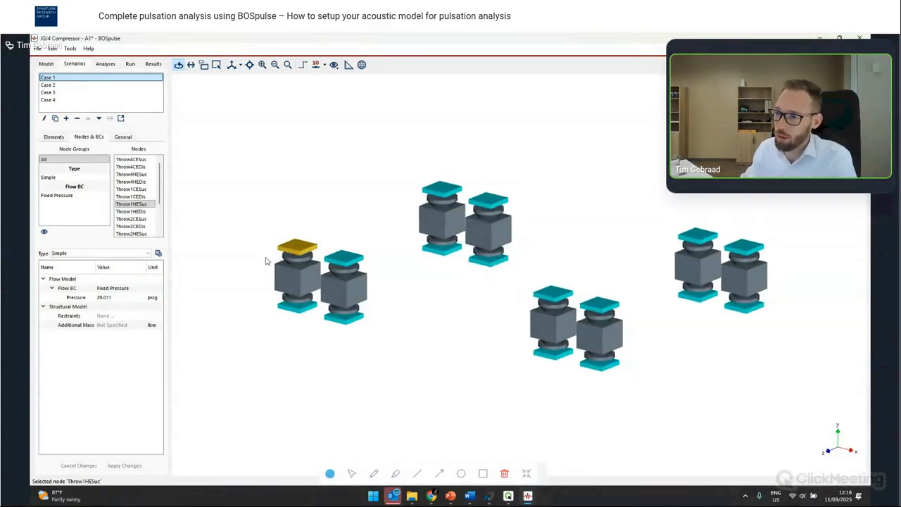
pyautogui.click(346, 262)
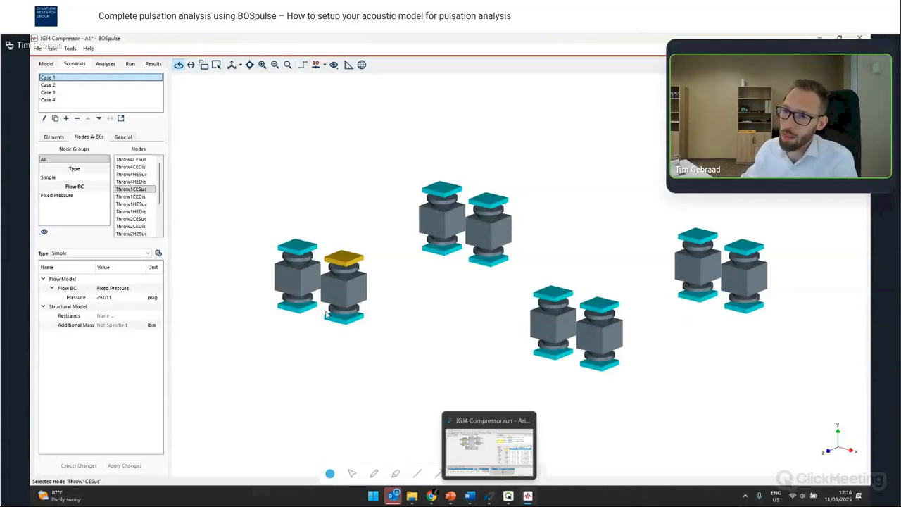
pyautogui.click(55, 137)
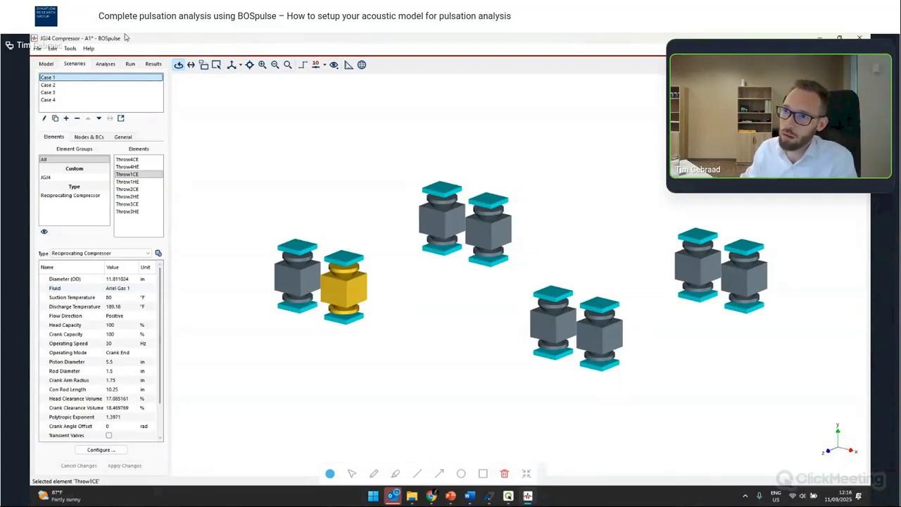
# - Open the components database and browse the Fluids category
pyautogui.click(70, 48)
pyautogui.click(88, 59)
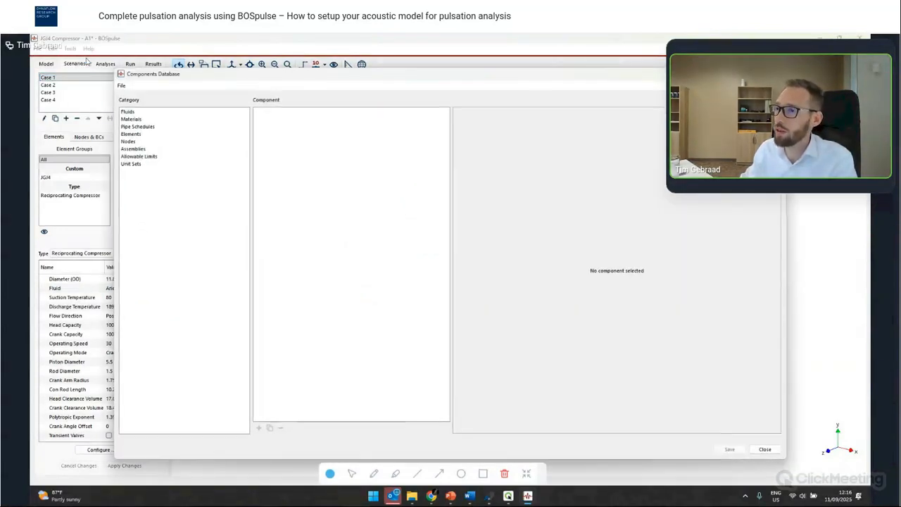
pyautogui.click(144, 113)
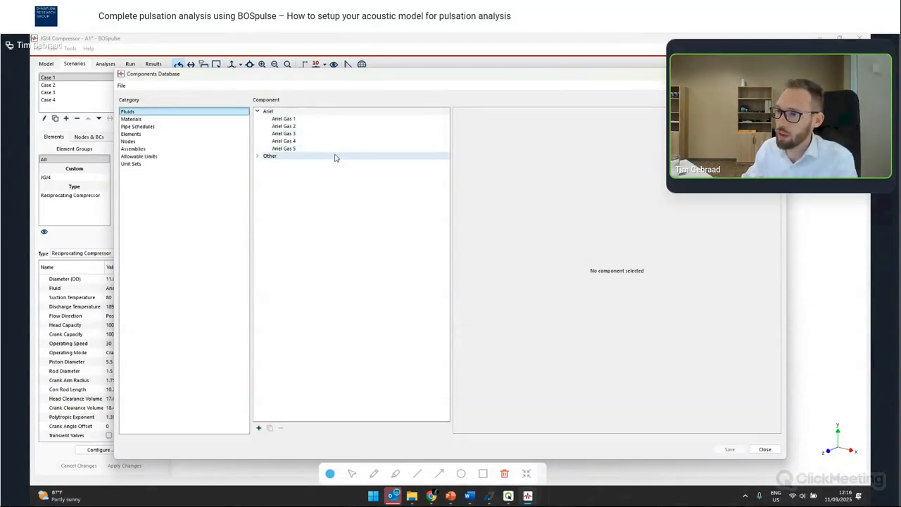
# - Inspect the gas composition of the Ariel Gas 1 fluid, then close the components database
pyautogui.click(313, 123)
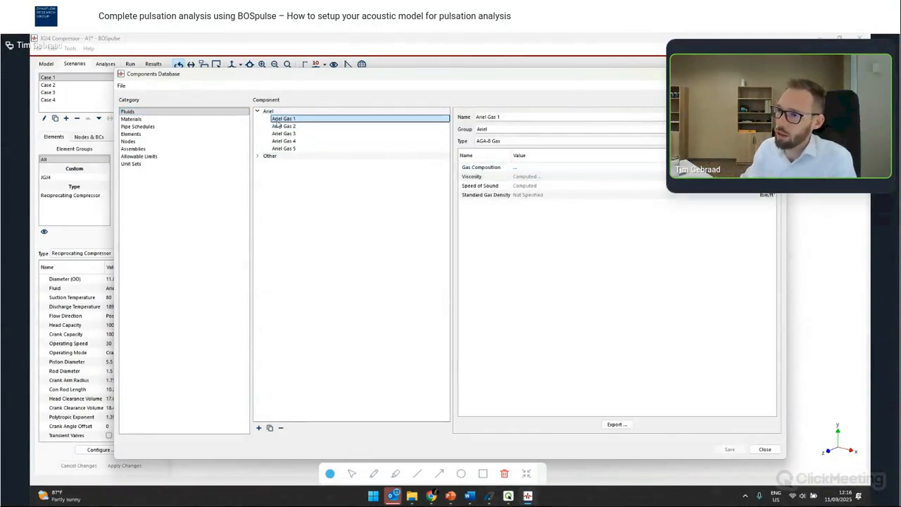
pyautogui.click(515, 167)
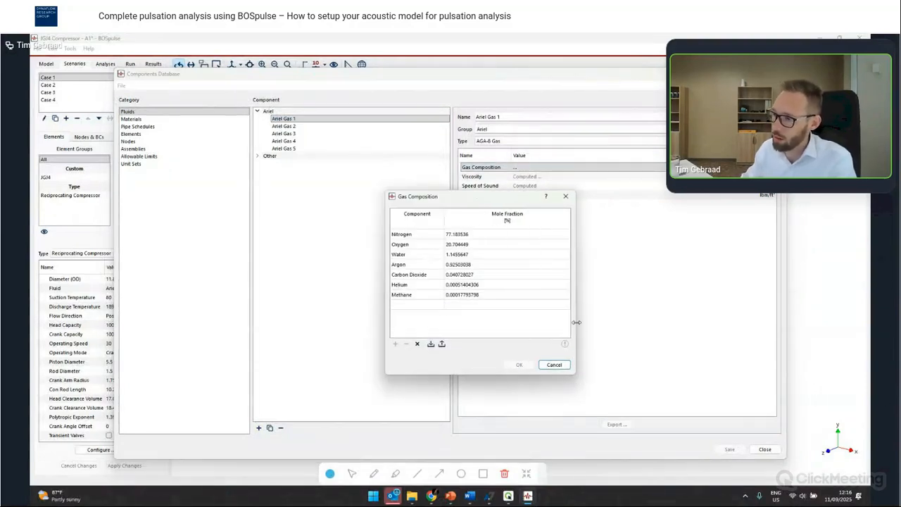
pyautogui.click(553, 364)
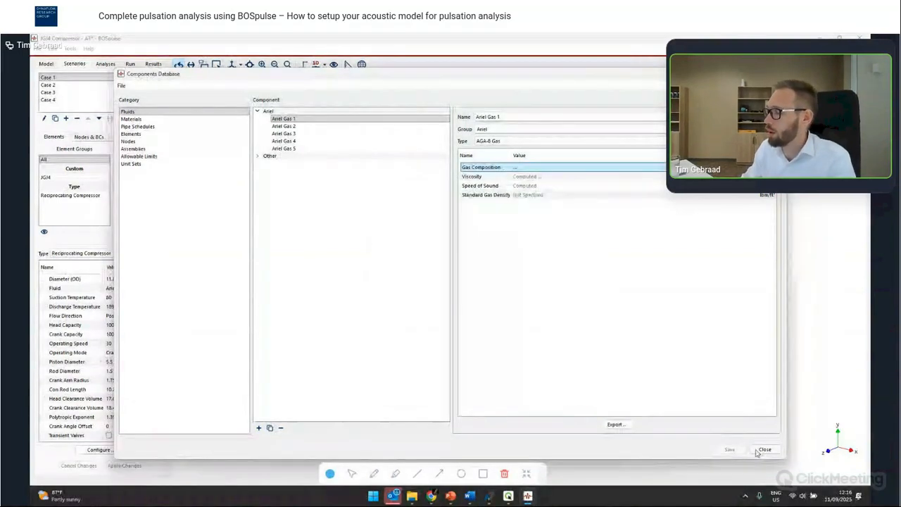
pyautogui.click(764, 449)
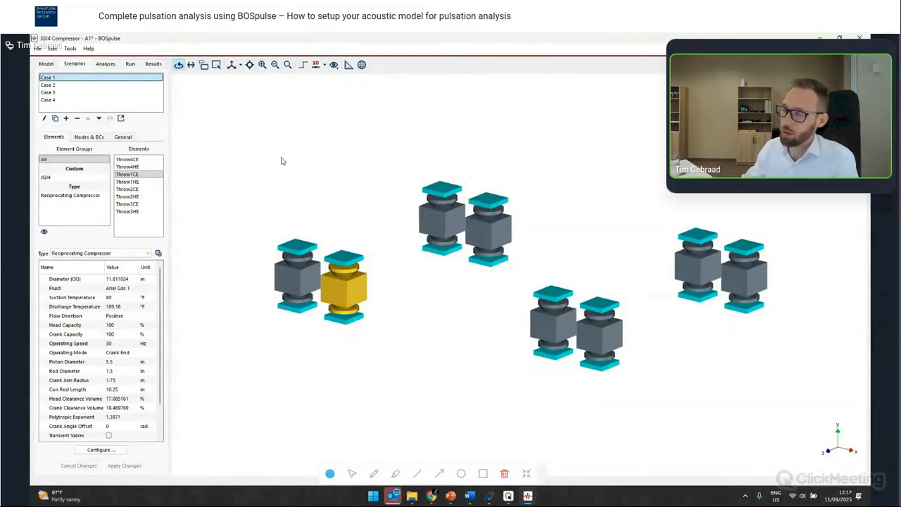
pyautogui.moveTo(283, 168); pyautogui.dragTo(276, 148)
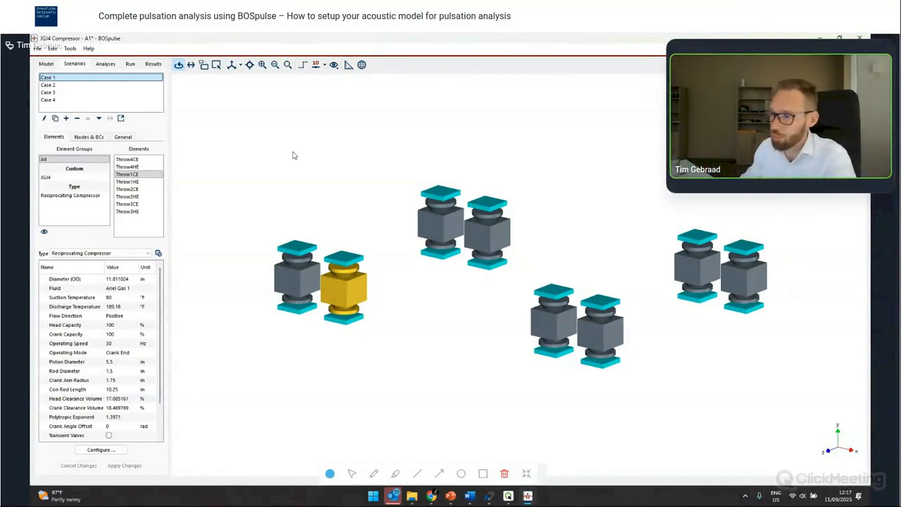
pyautogui.moveTo(378, 256); pyautogui.dragTo(382, 242)
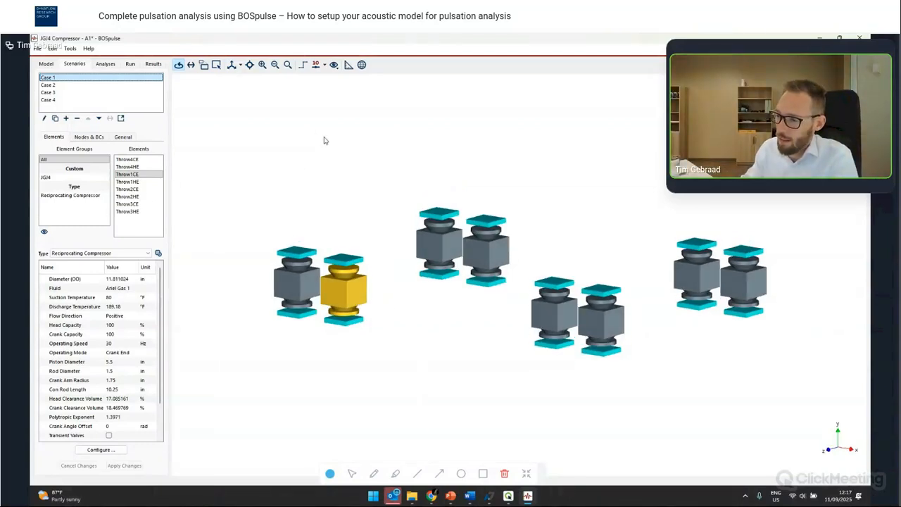
pyautogui.moveTo(307, 158); pyautogui.dragTo(306, 170)
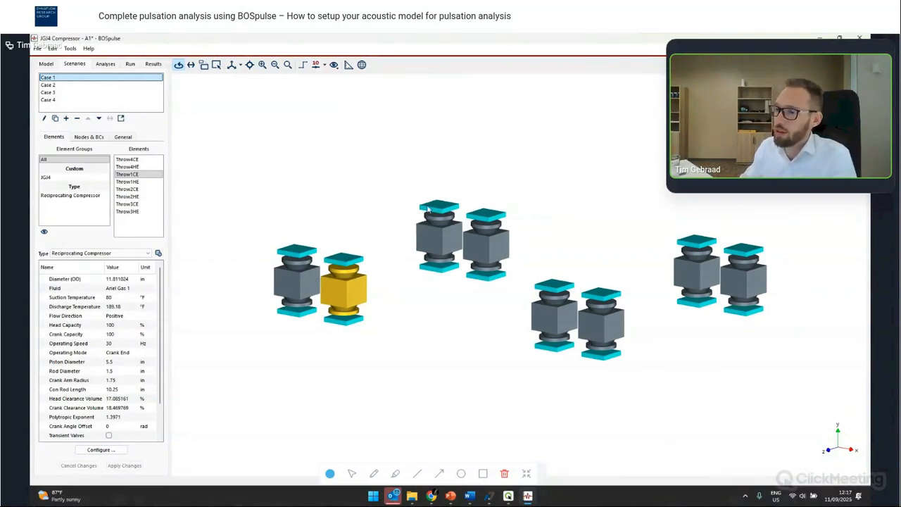
pyautogui.moveTo(417, 294); pyautogui.dragTo(419, 262)
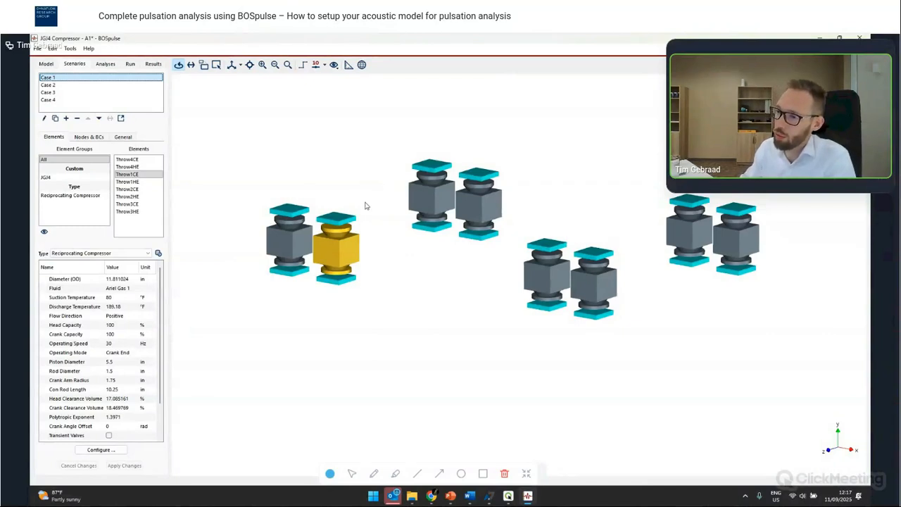
# - Switch to the PowerPoint slide show presentation
pyautogui.moveTo(451, 496)
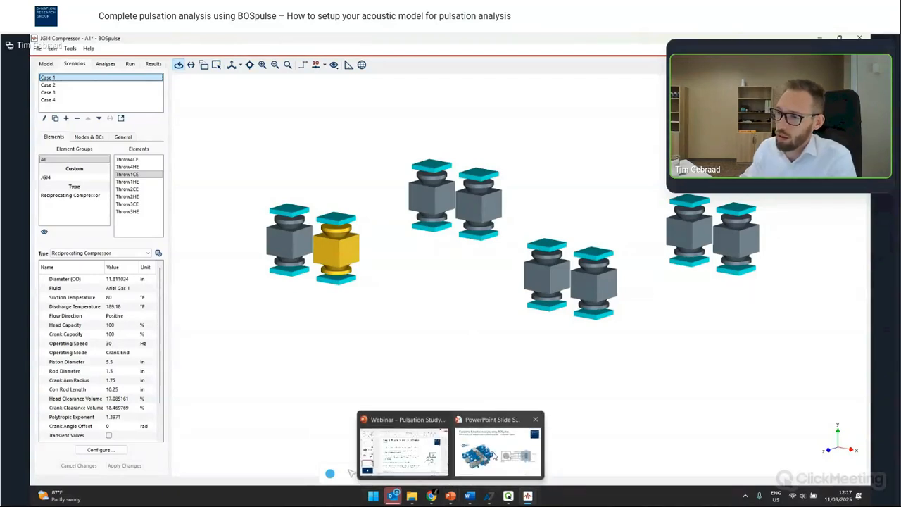
pyautogui.click(495, 457)
pyautogui.click(215, 209)
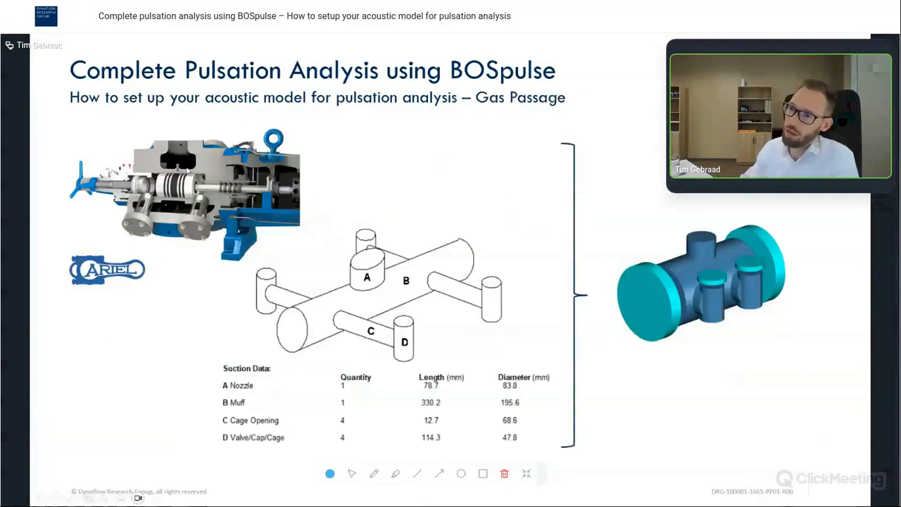
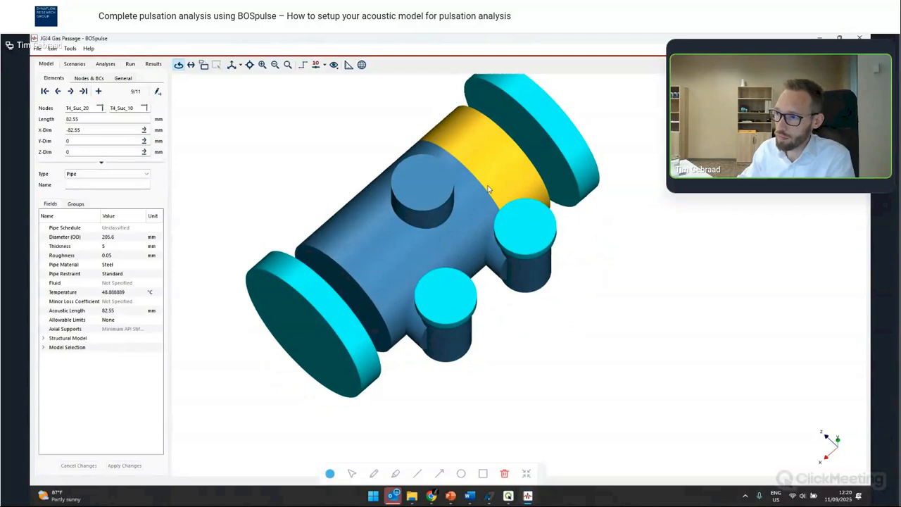
# - Inspect the cage opening pipe elements of the JG4 Gas Passage model from several angles
pyautogui.click(498, 193)
pyautogui.click(497, 256)
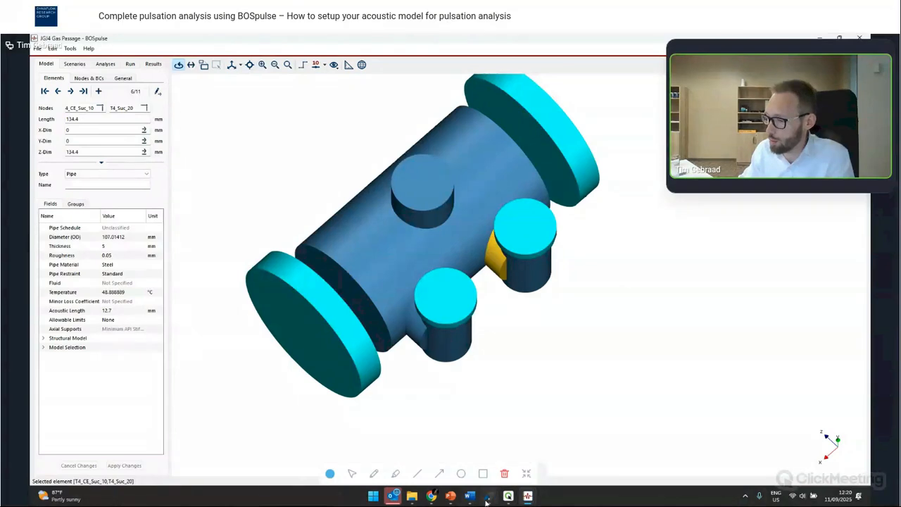
pyautogui.moveTo(486, 501)
pyautogui.moveTo(450, 496)
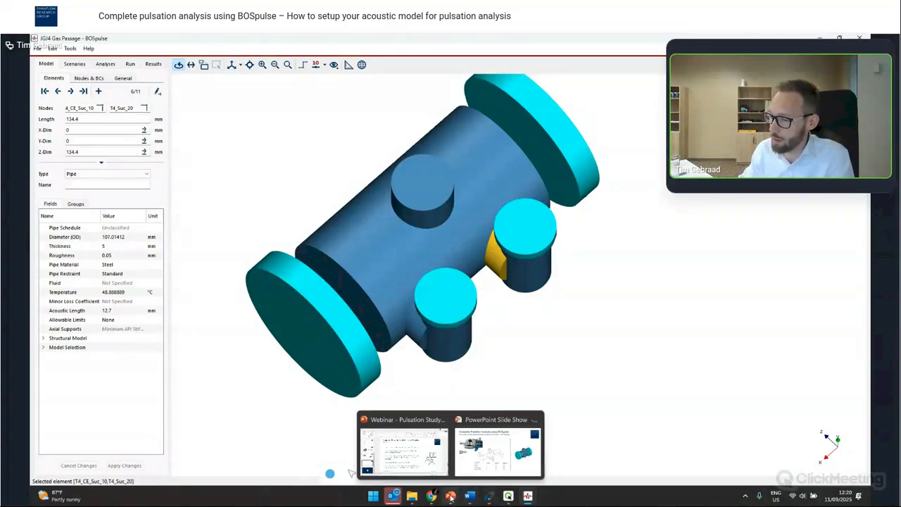
pyautogui.click(477, 468)
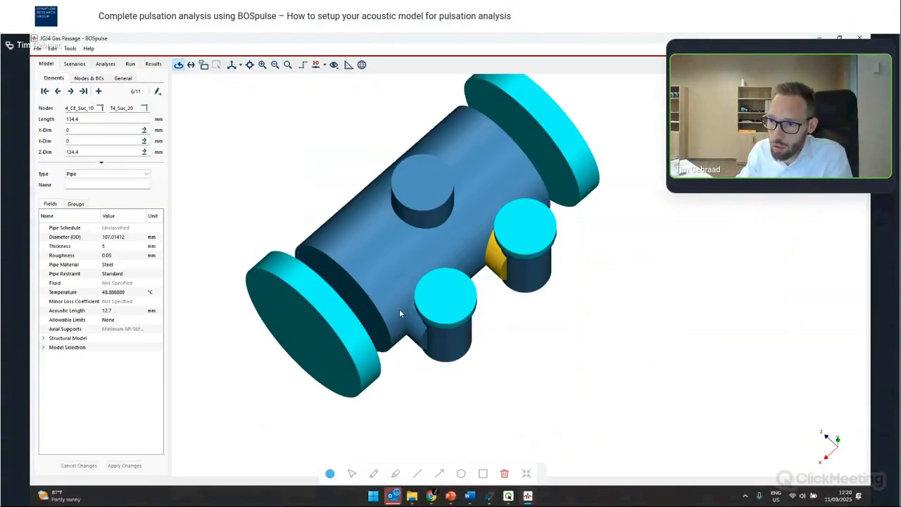
pyautogui.moveTo(392, 310); pyautogui.dragTo(311, 286)
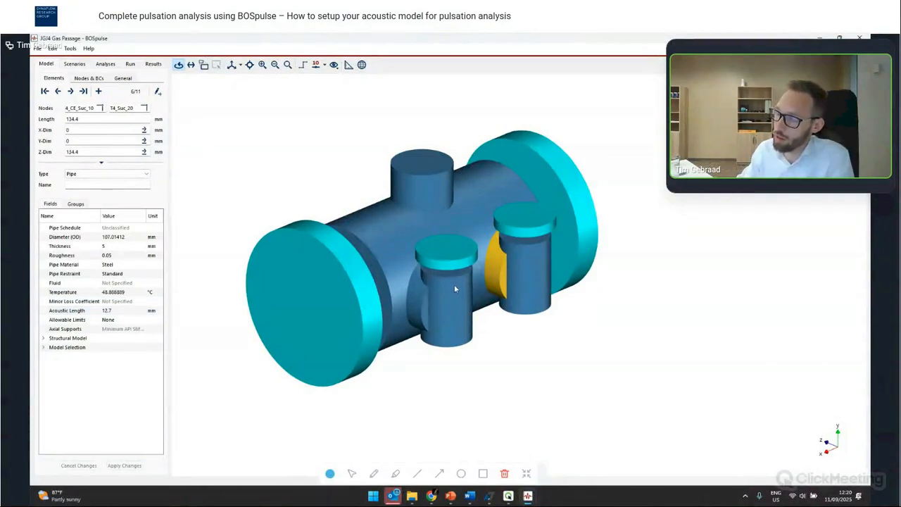
pyautogui.moveTo(455, 289); pyautogui.dragTo(452, 267)
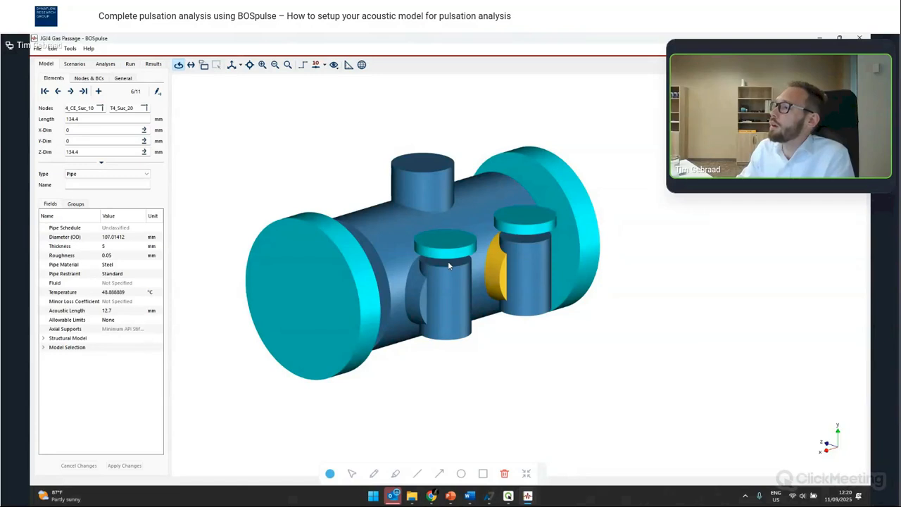
# - Compare the gas passage model with the suction data slide, then switch to the JG4 Compressor - A1 job
pyautogui.hotkey('alt', 'Tab')
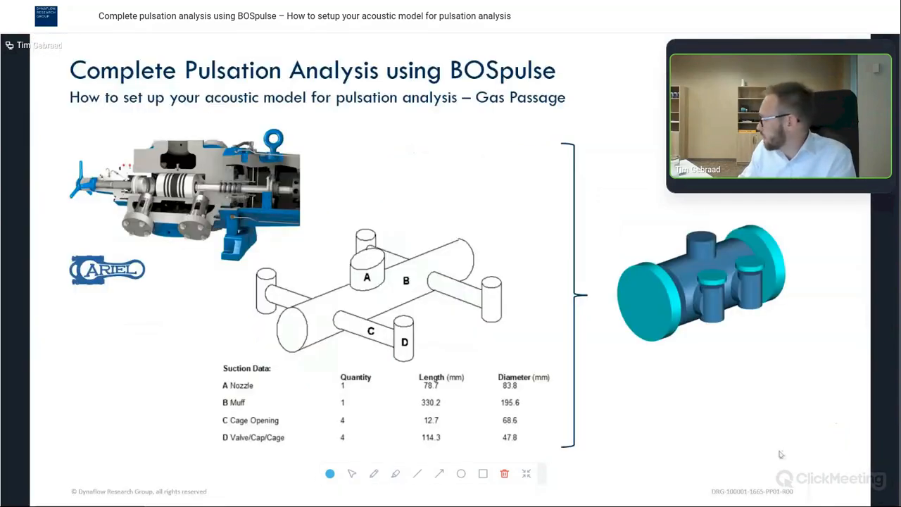
pyautogui.hotkey('alt', 'Tab')
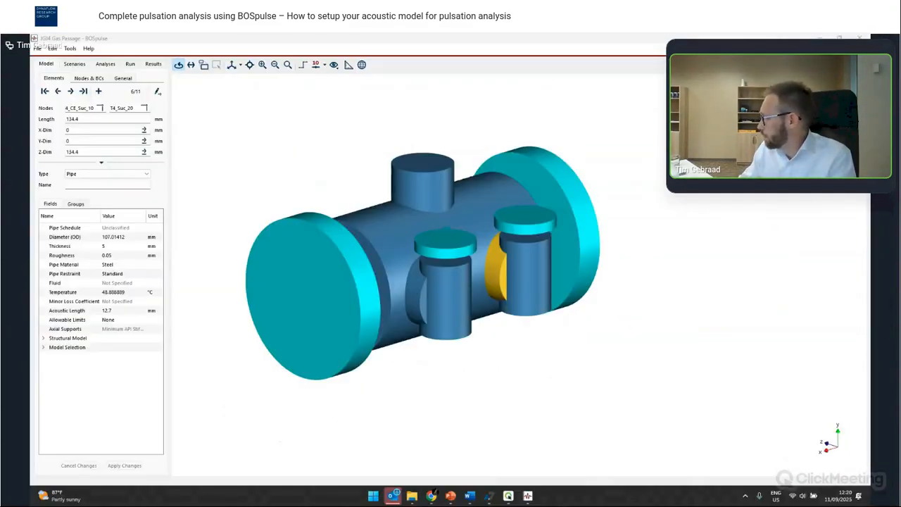
pyautogui.hotkey('alt', 'Tab')
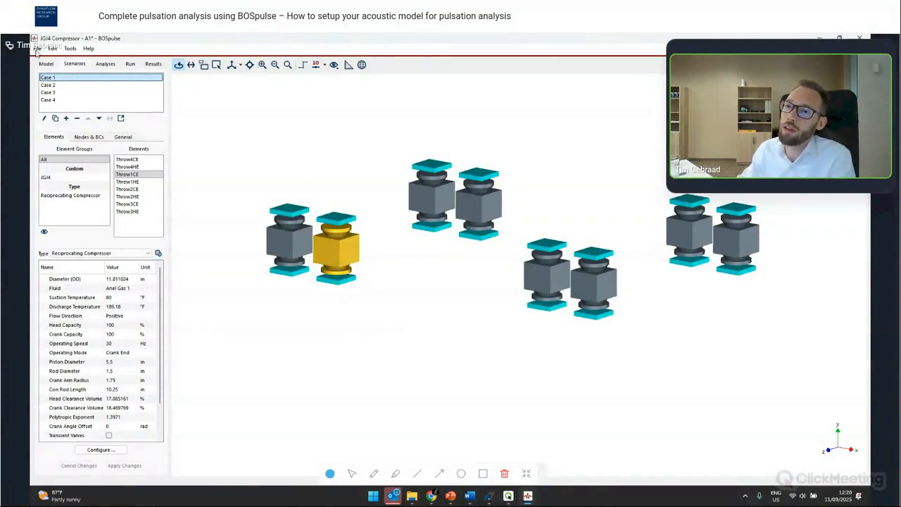
# - Import JG4 Gas Passage.bpz into the compressor job using the Extend Model action with Merge Nodes enabled
pyautogui.click(36, 48)
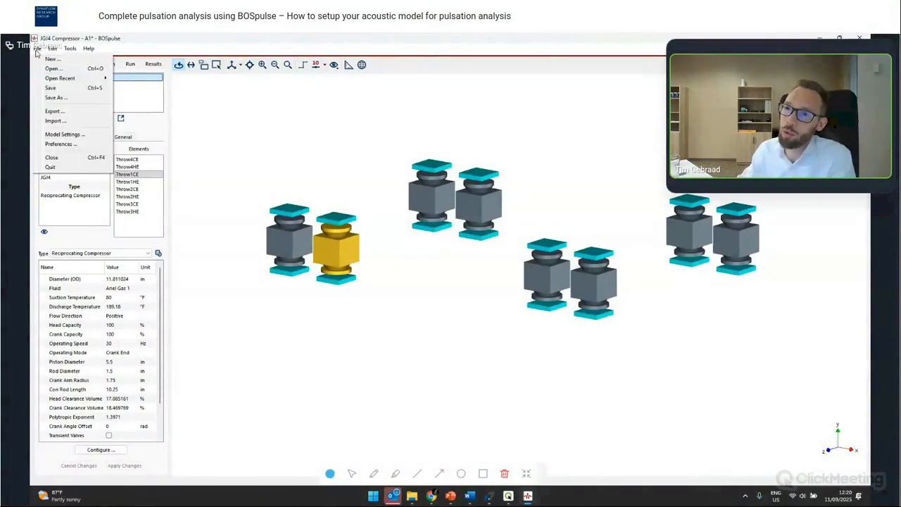
pyautogui.click(72, 122)
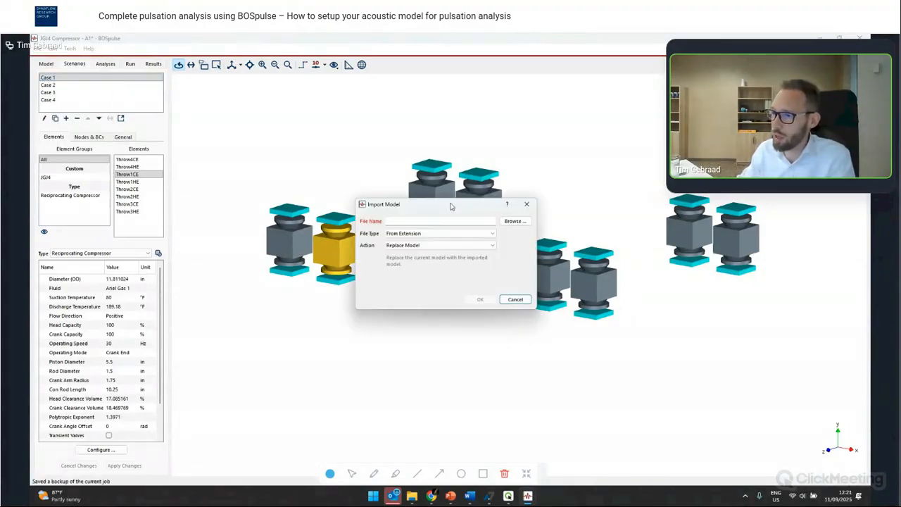
pyautogui.click(419, 234)
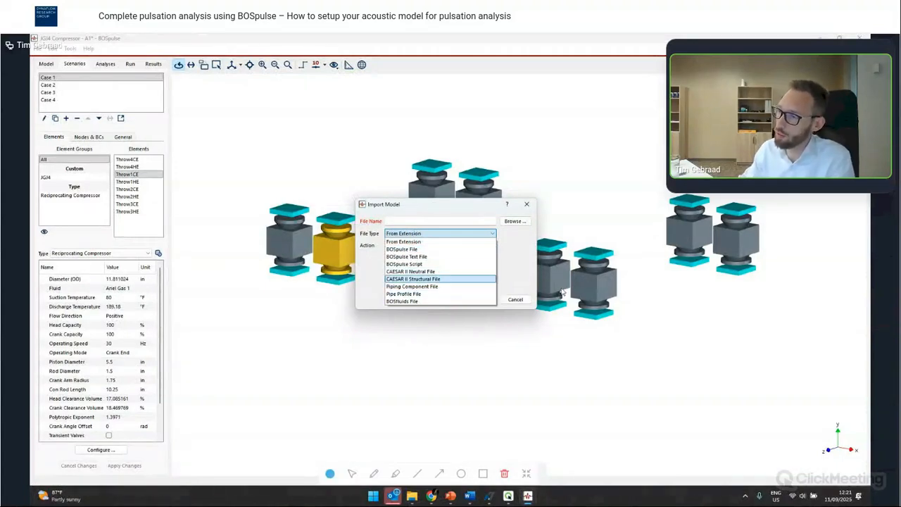
pyautogui.click(516, 268)
pyautogui.click(514, 221)
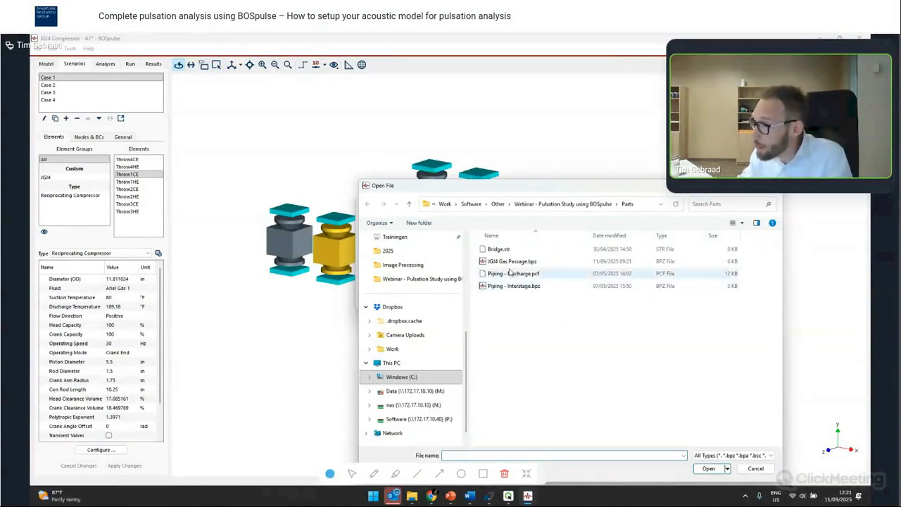
pyautogui.doubleClick(524, 264)
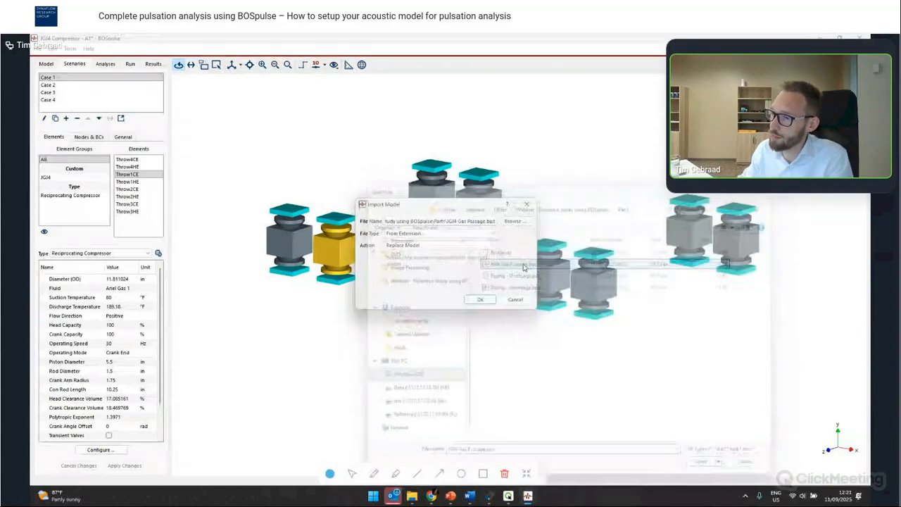
pyautogui.click(399, 245)
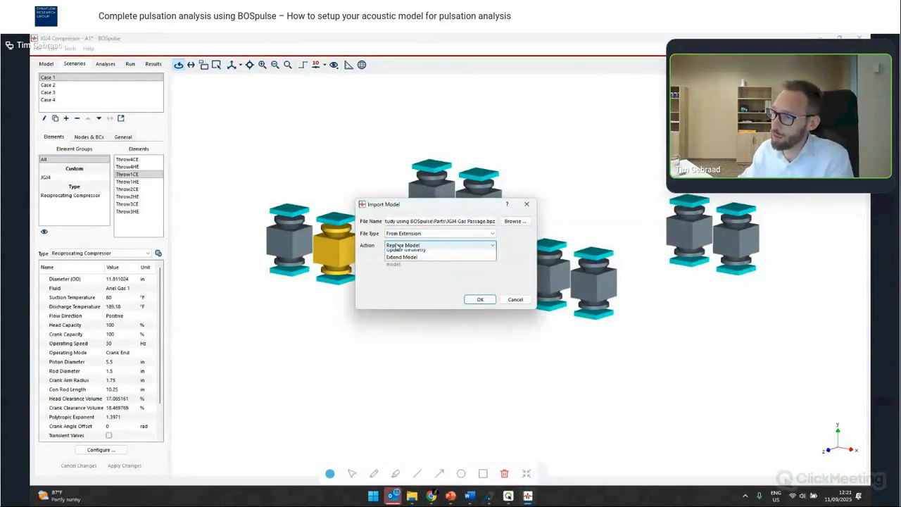
pyautogui.click(406, 269)
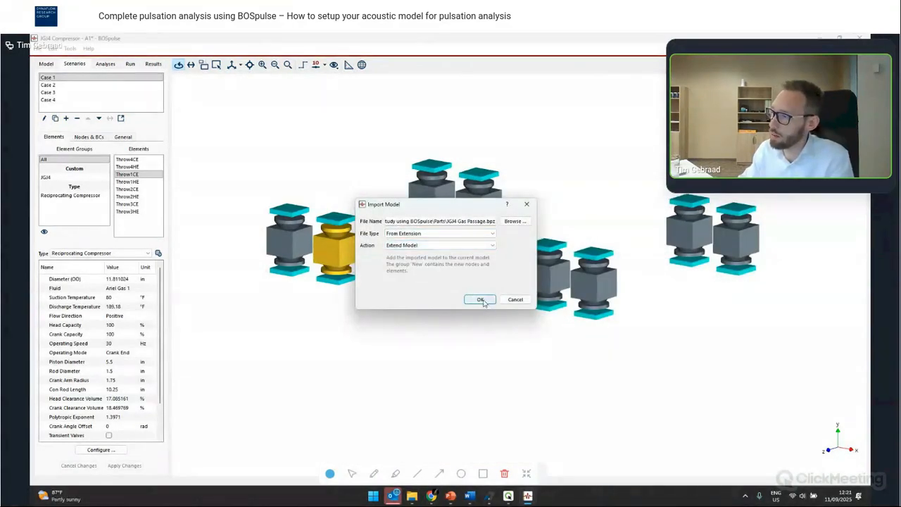
pyautogui.click(480, 299)
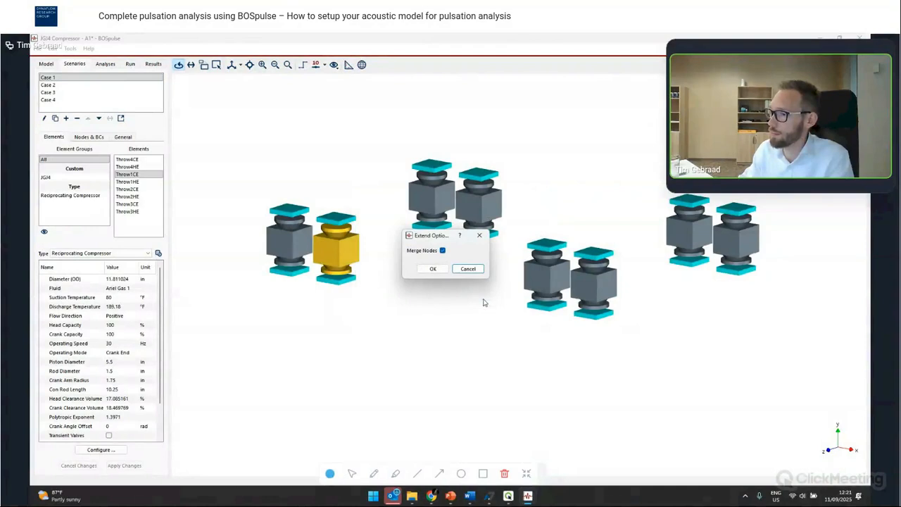
pyautogui.click(433, 269)
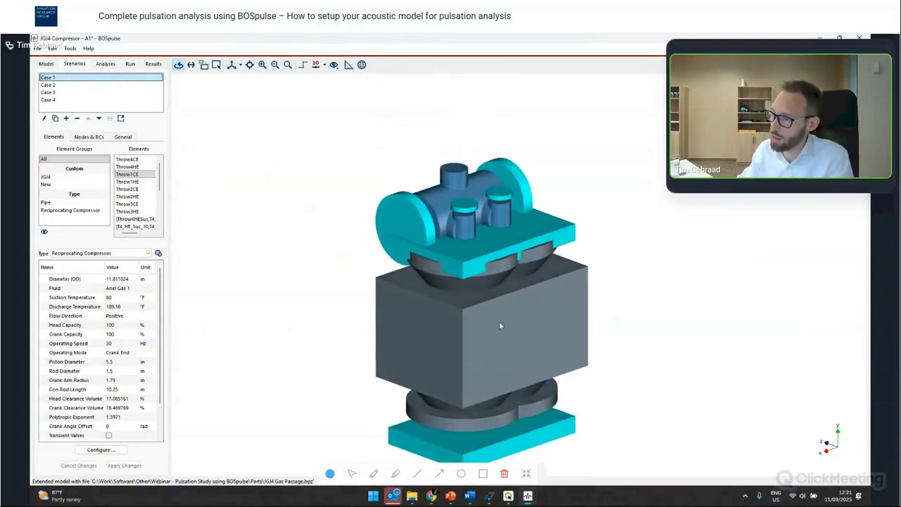
# - Set the Diameter (OD) of all elements in the model to 7.5 in
pyautogui.scroll(-5, 522, 320)
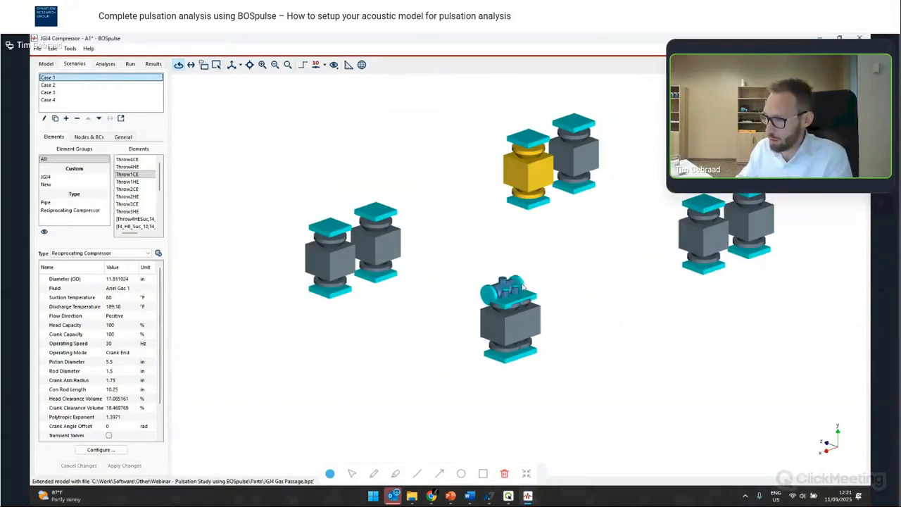
pyautogui.moveTo(452, 304); pyautogui.dragTo(443, 271)
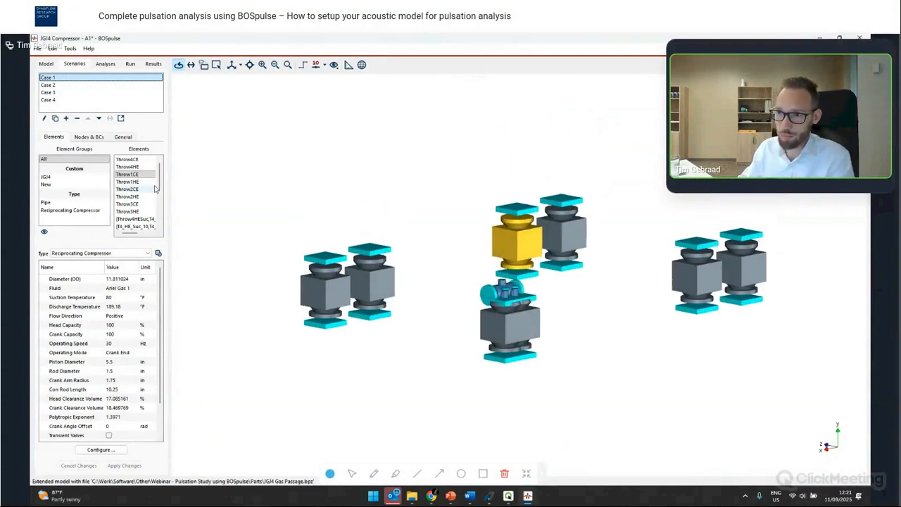
pyautogui.click(46, 64)
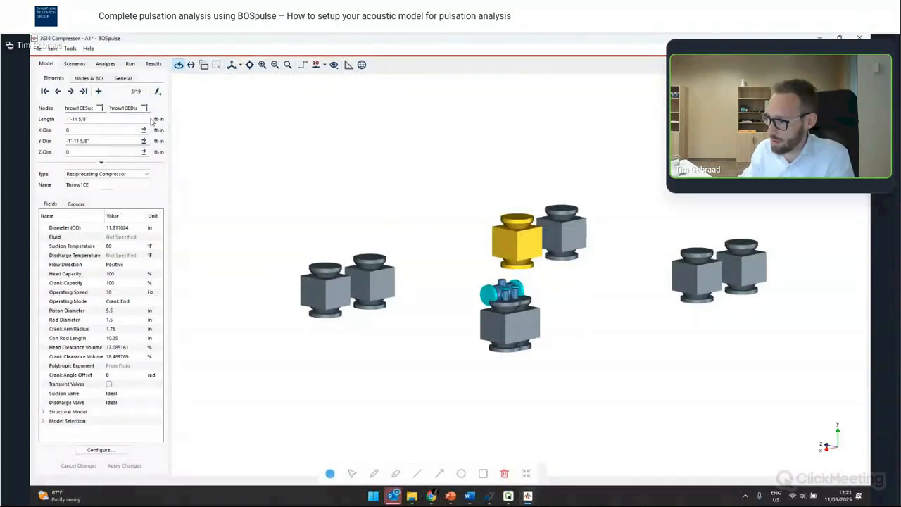
pyautogui.moveTo(462, 281); pyautogui.dragTo(481, 232)
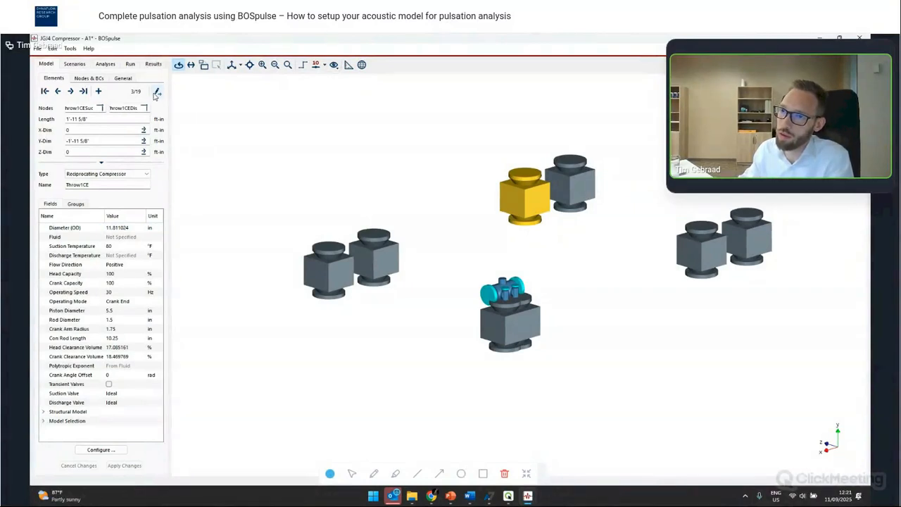
pyautogui.click(156, 93)
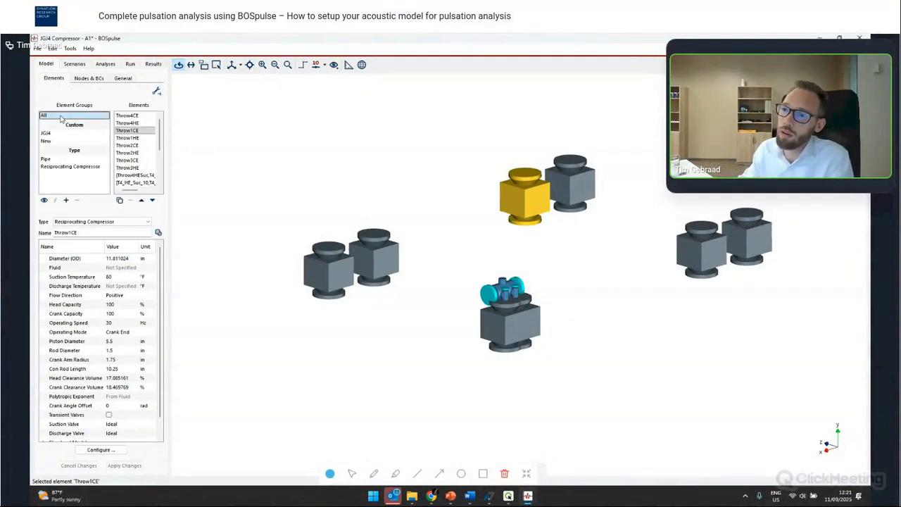
pyautogui.click(62, 117)
pyautogui.click(114, 259)
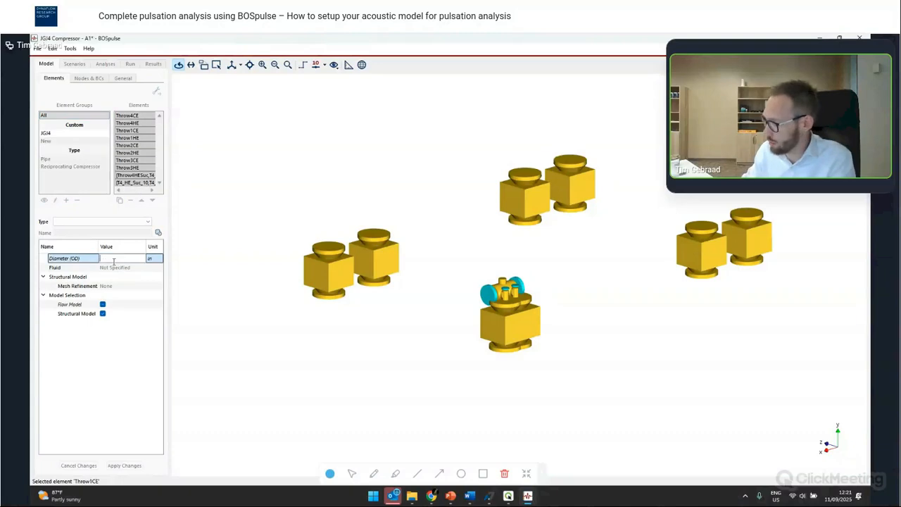
pyautogui.press('Return')
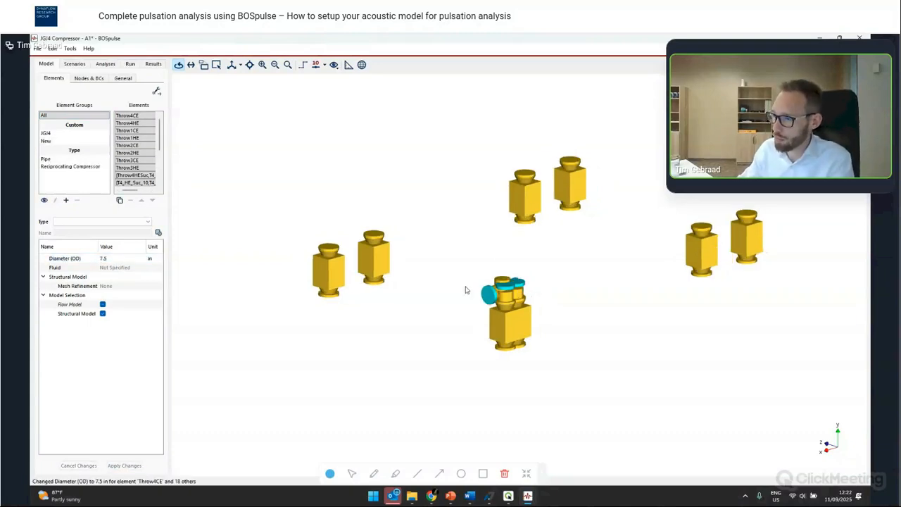
# - Open the job JG4 Compressor - A2.bpz, discarding the unsaved changes to the current job
pyautogui.scroll(3, 466, 283)
pyautogui.scroll(-4, 542, 321)
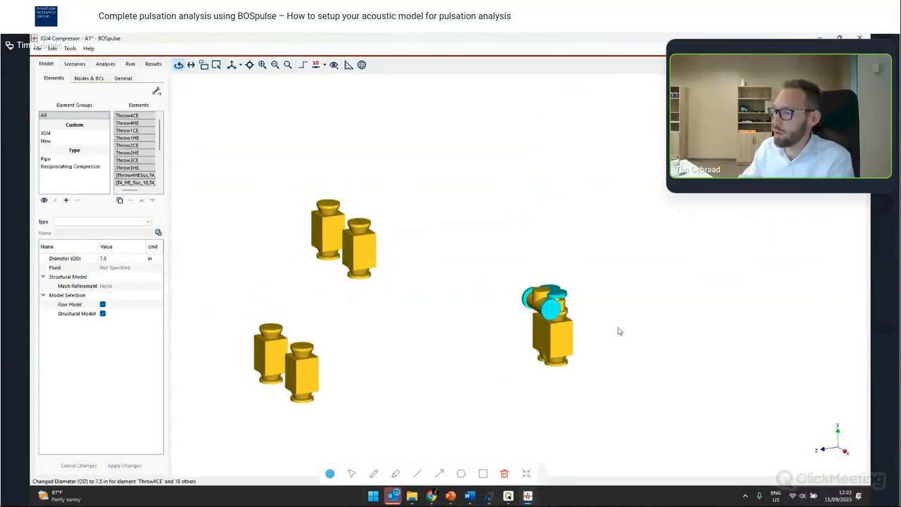
pyautogui.click(561, 343)
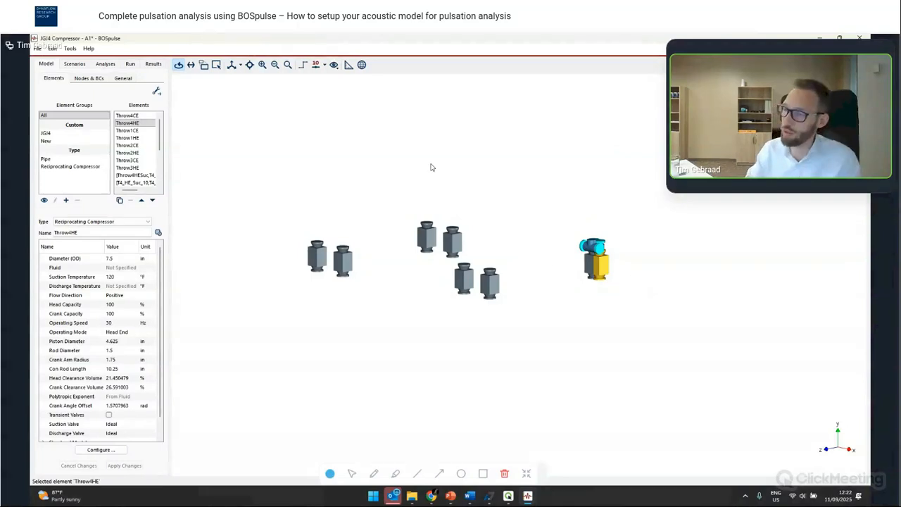
pyautogui.hotkey('ctrl', 'o')
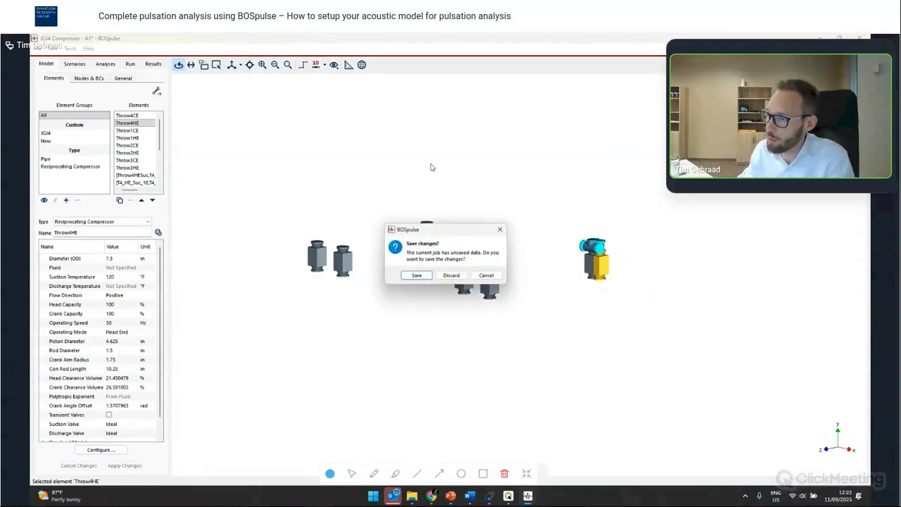
pyautogui.click(453, 275)
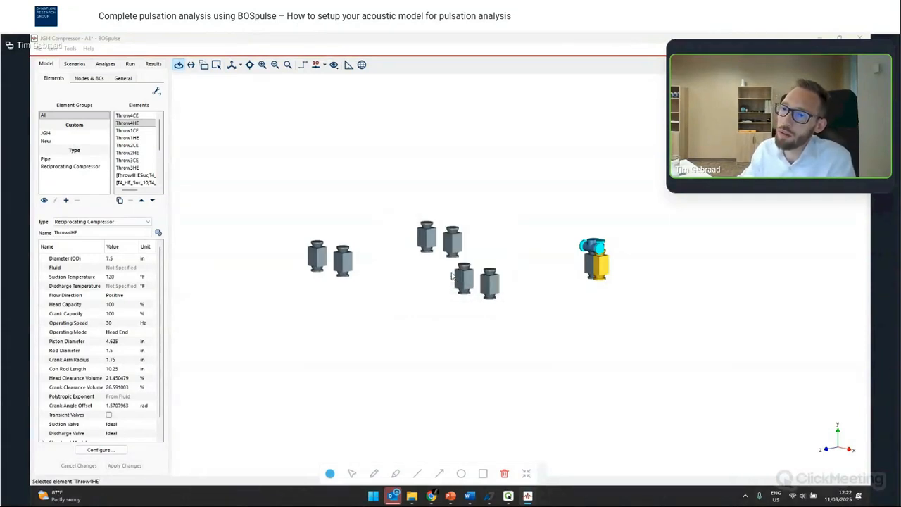
pyautogui.click(205, 140)
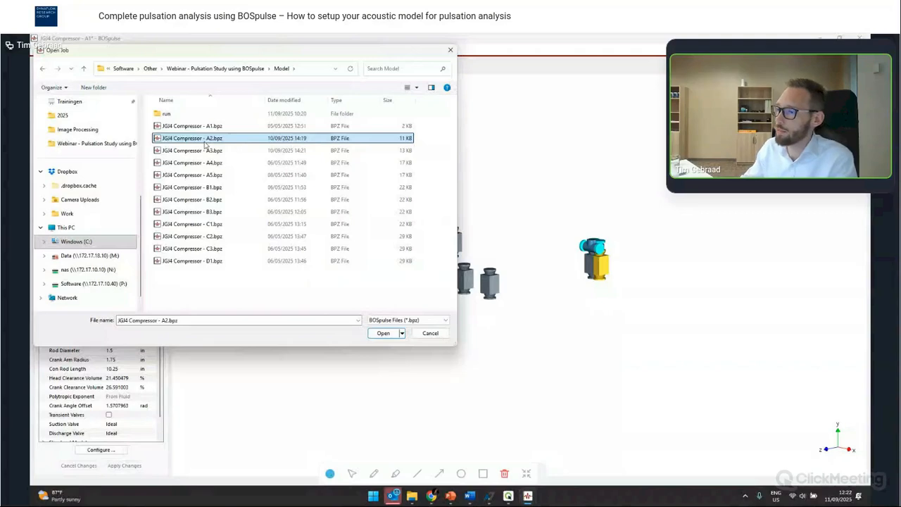
pyautogui.doubleClick(206, 144)
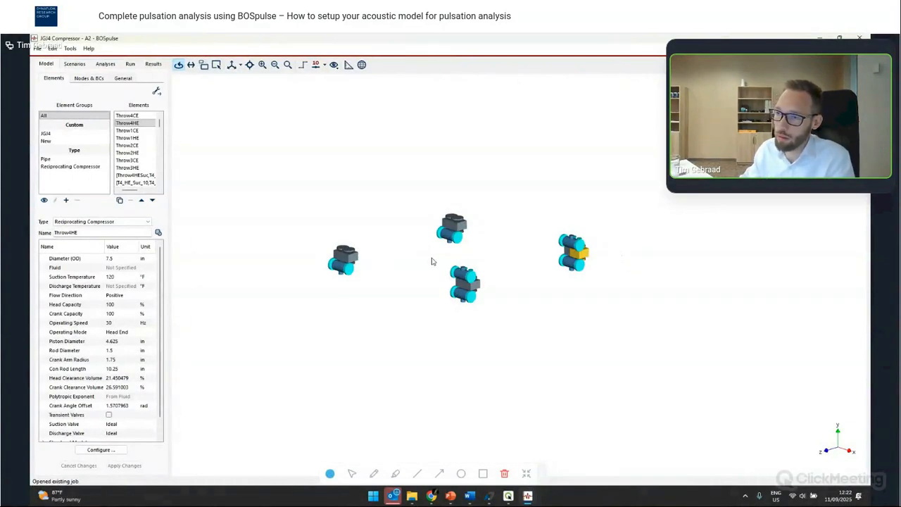
# - Examine the cylinders and attached gas passages of the A2 compressor model from different angles
pyautogui.scroll(3, 373, 283)
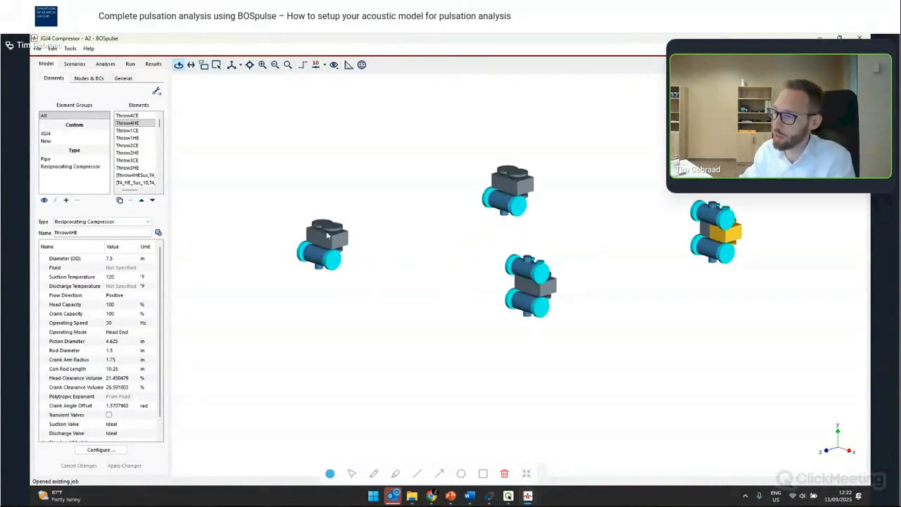
pyautogui.moveTo(473, 259); pyautogui.dragTo(485, 224)
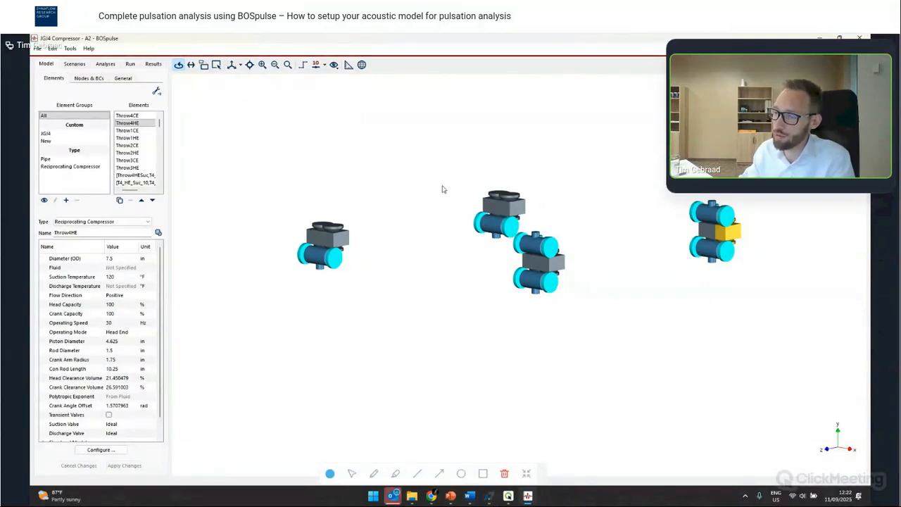
pyautogui.scroll(2, 309, 256)
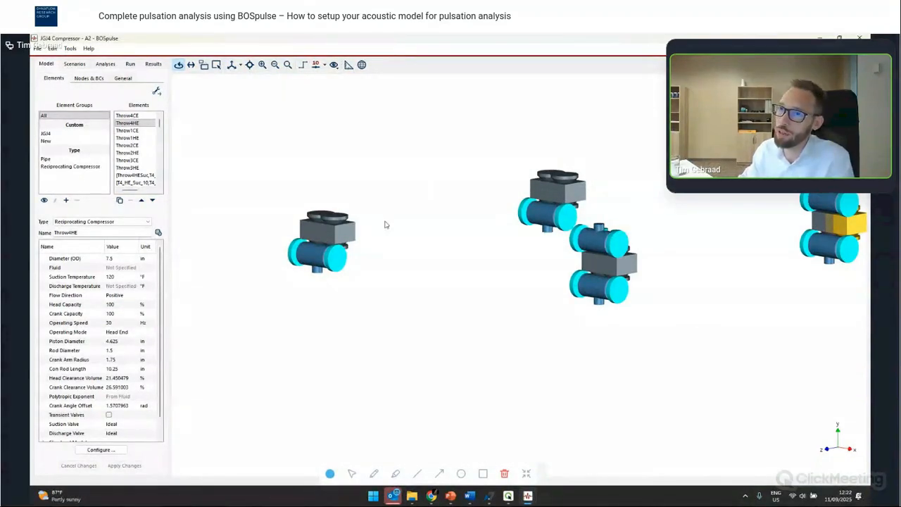
pyautogui.scroll(-2, 425, 193)
pyautogui.moveTo(428, 192); pyautogui.dragTo(449, 235)
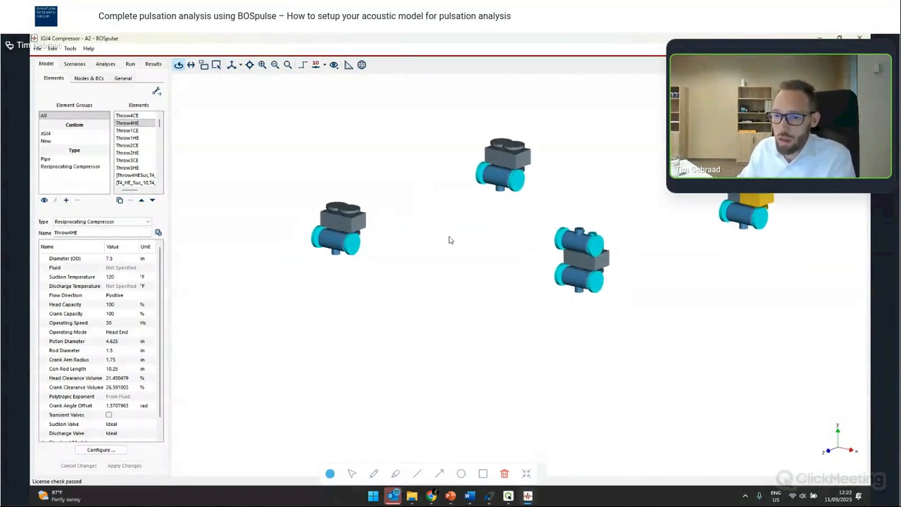
pyautogui.moveTo(456, 188); pyautogui.dragTo(432, 210)
pyautogui.scroll(-3, 432, 210)
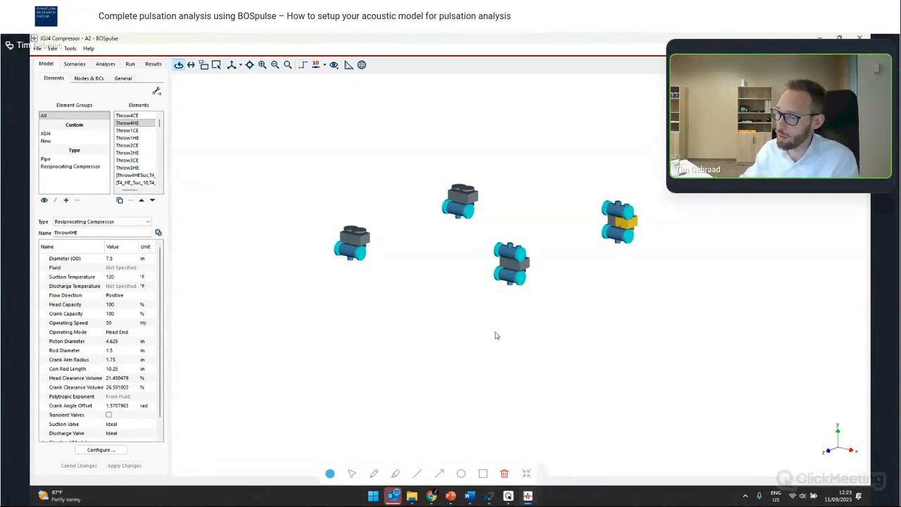
# - Launch ISOtracer and create a new job named Interstage using Metric (mm) units
pyautogui.press('super')
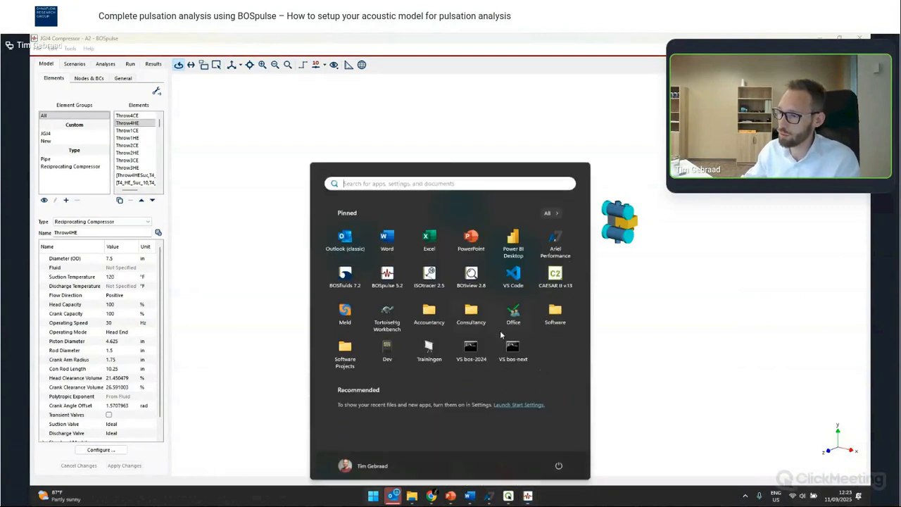
pyautogui.click(430, 275)
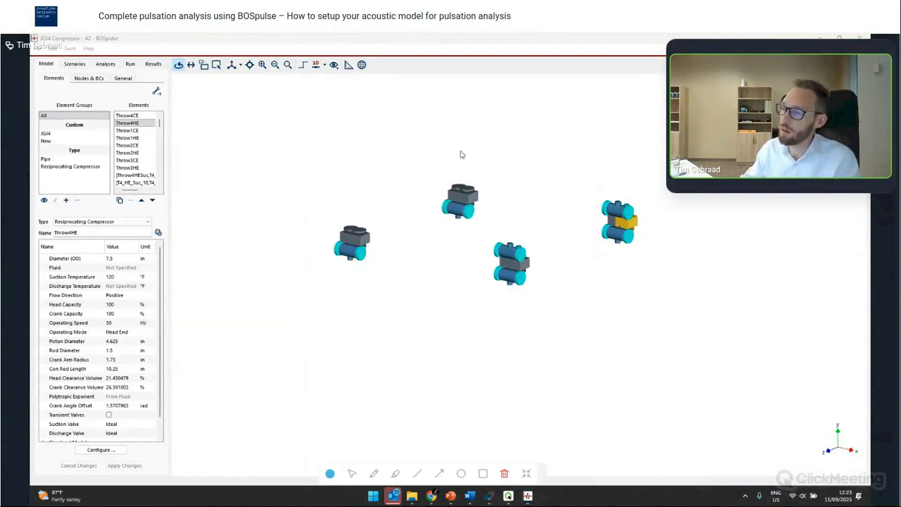
pyautogui.click(427, 318)
pyautogui.write('interstage')
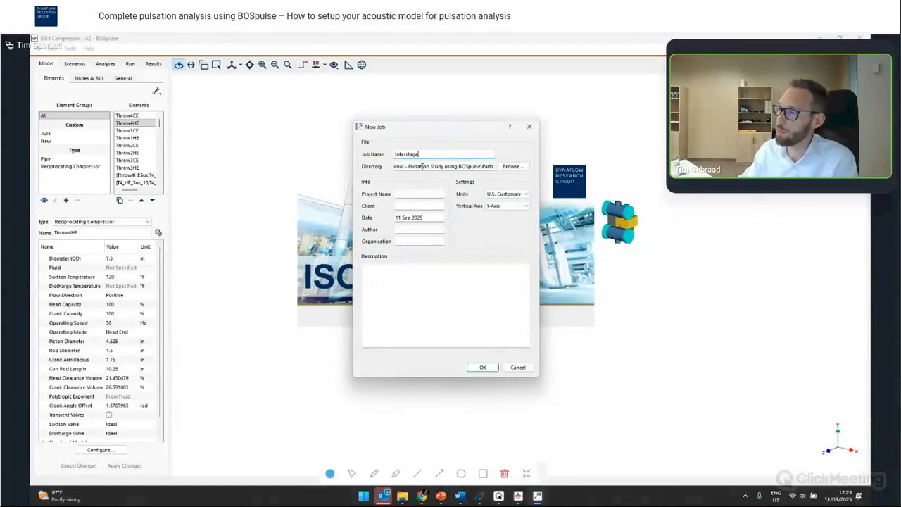
pyautogui.click(507, 194)
pyautogui.click(509, 210)
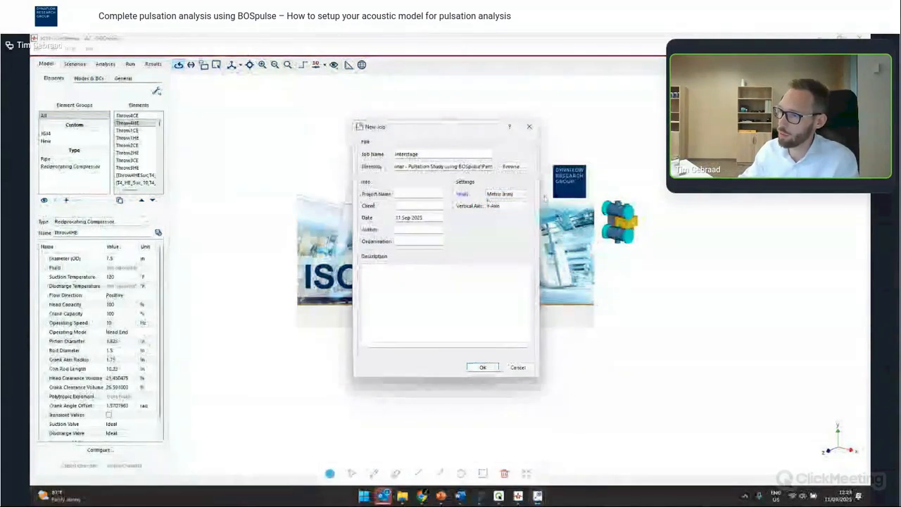
pyautogui.click(507, 194)
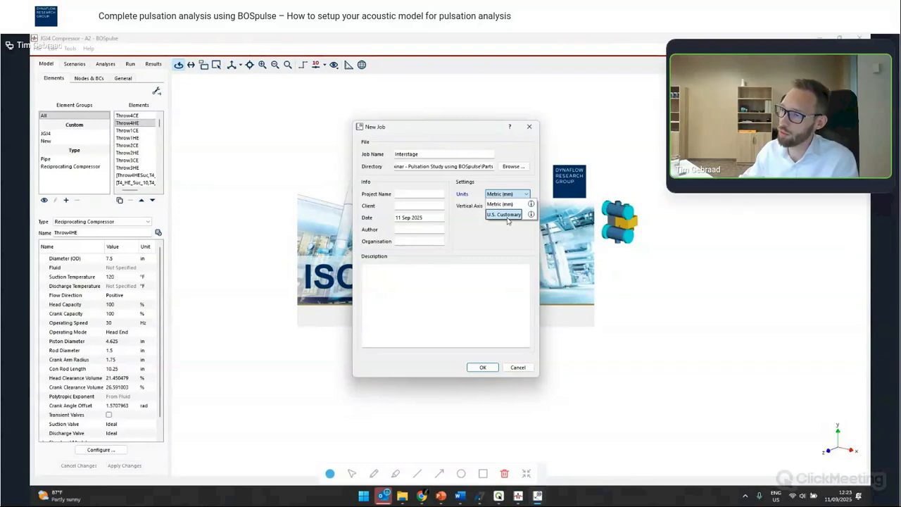
pyautogui.click(507, 219)
pyautogui.click(495, 365)
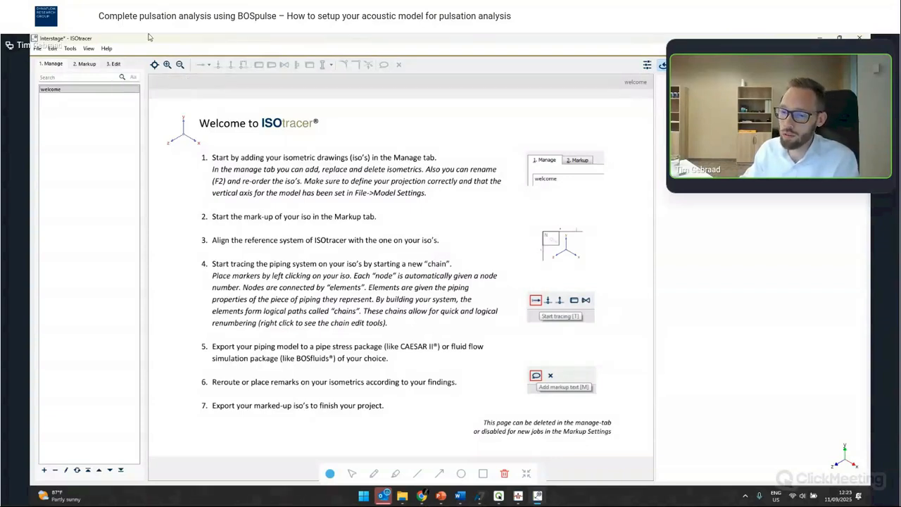
# - Import the isometrics Piping - Interstage Cold.pdf and Piping - Interstage Hot.pdf under the name Interstage
pyautogui.click(45, 469)
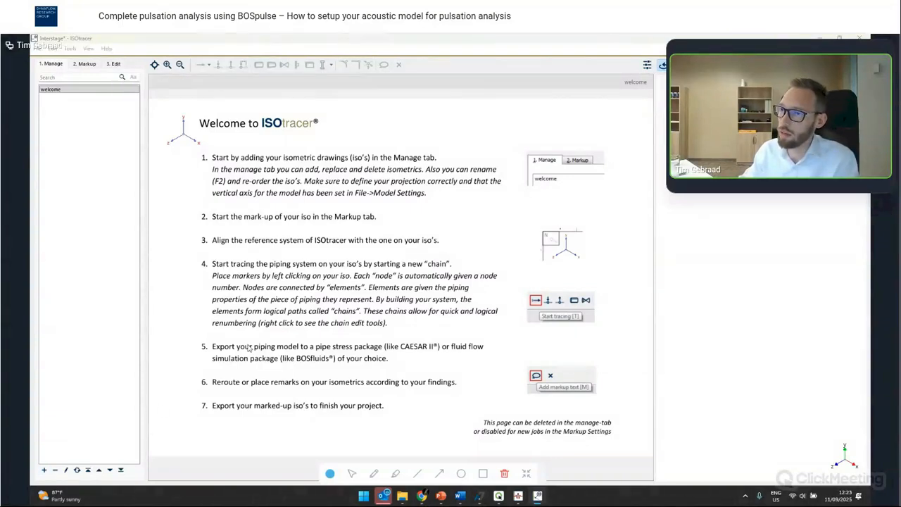
pyautogui.click(237, 128)
pyautogui.keyDown('ctrl'); pyautogui.click(230, 115); pyautogui.keyUp('ctrl')
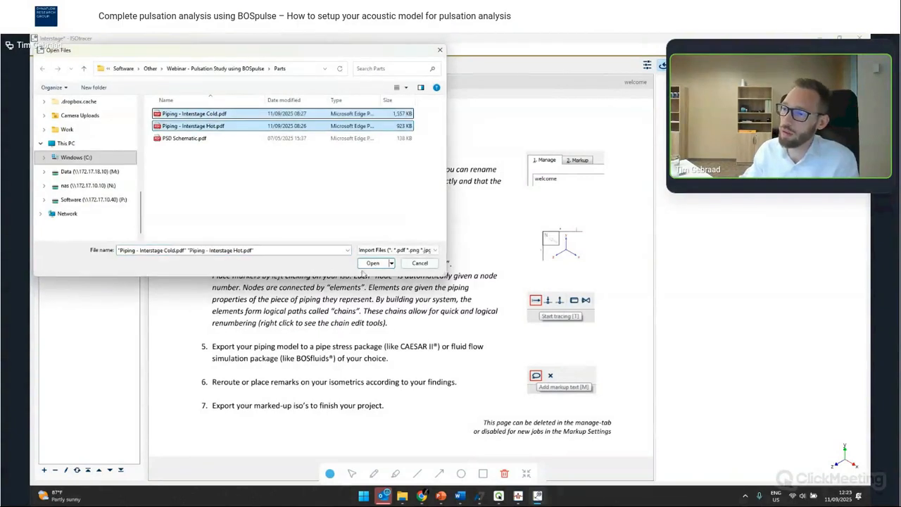
pyautogui.click(370, 265)
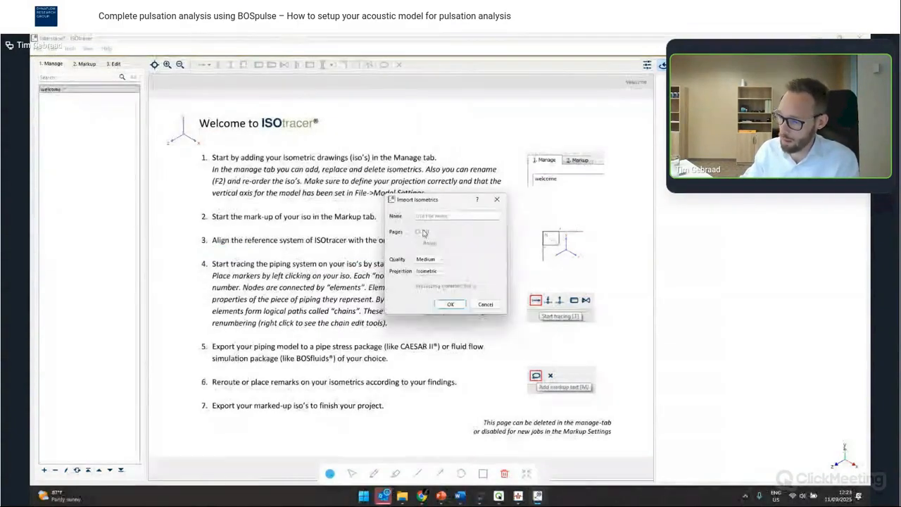
pyautogui.write('Intersta')
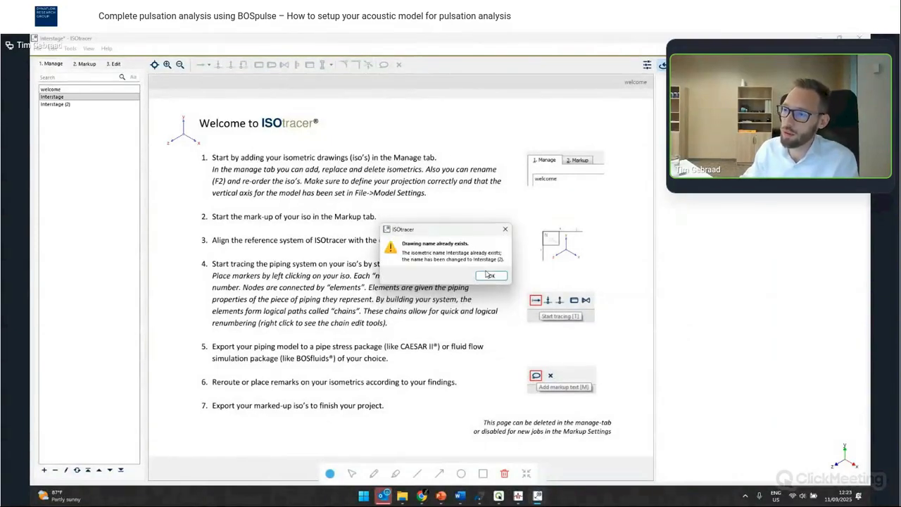
pyautogui.click(489, 274)
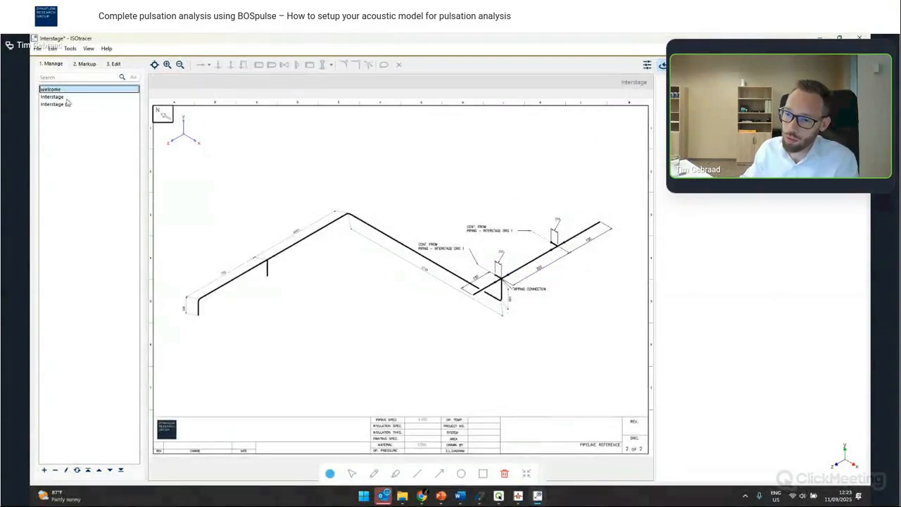
# - Delete the welcome page and rename the first isometric to Interstage - Cold
pyautogui.click(56, 470)
pyautogui.click(452, 281)
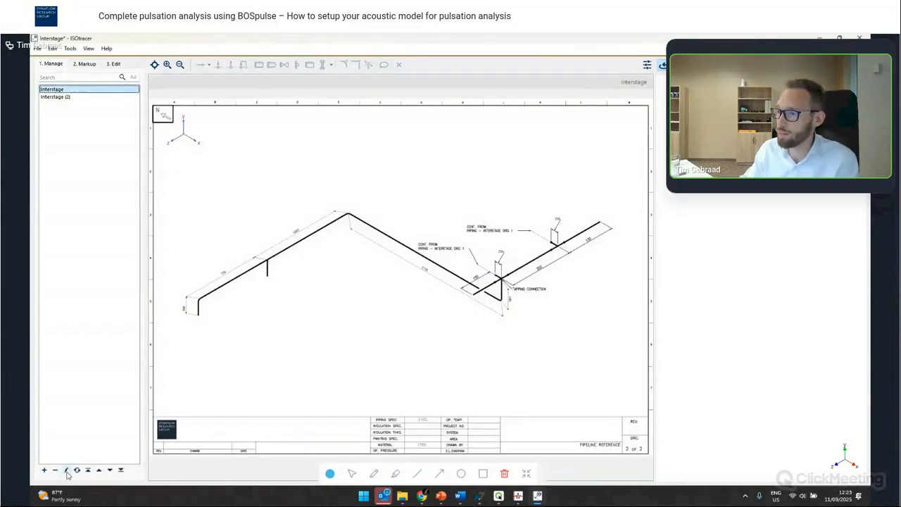
pyautogui.click(67, 470)
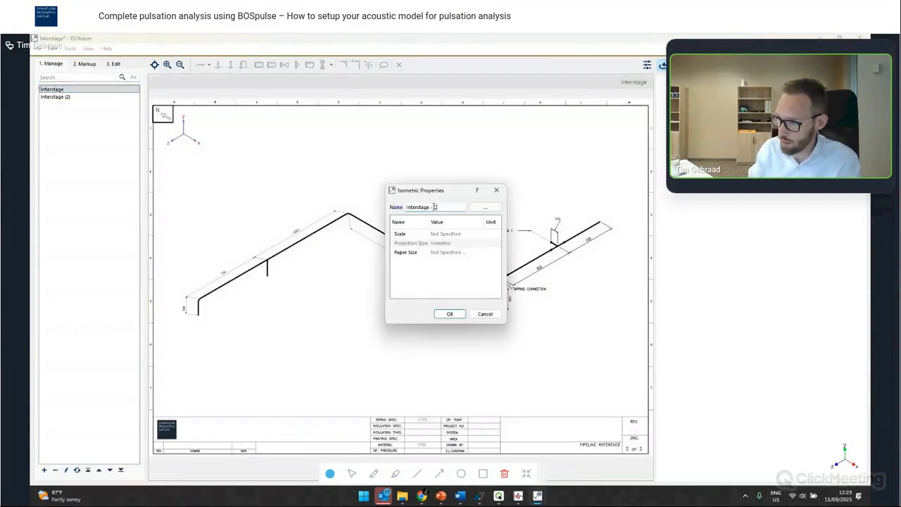
pyautogui.click(448, 315)
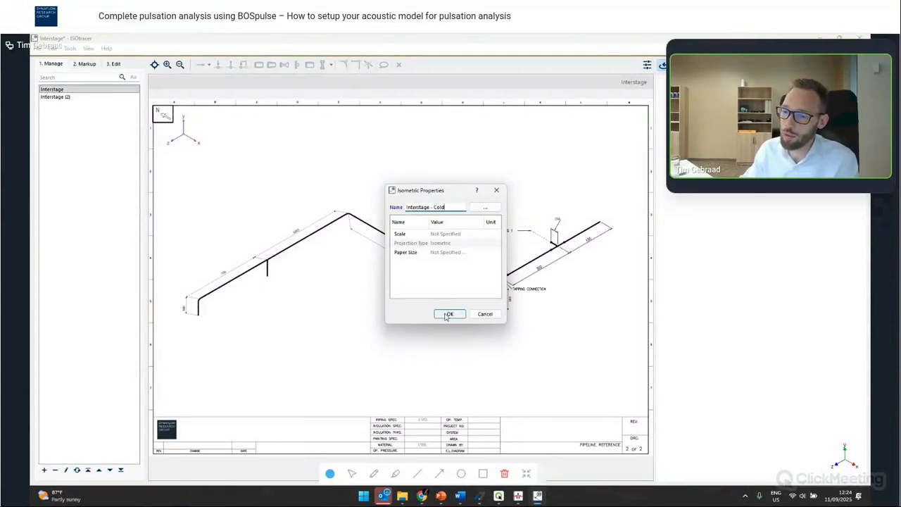
# - Rename the second isometric to Interstage - Hot
pyautogui.click(55, 97)
pyautogui.click(67, 470)
pyautogui.click(444, 207)
pyautogui.press('BackSpace')
pyautogui.press('BackSpace')
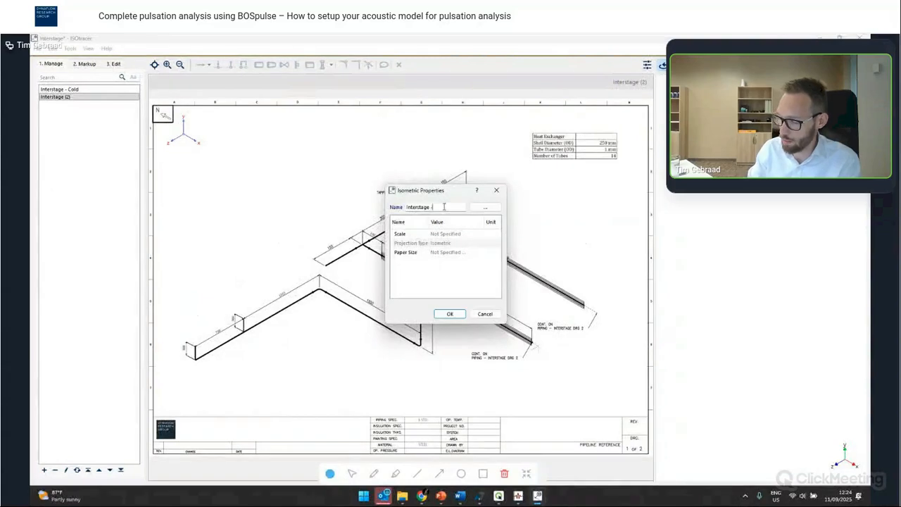
pyautogui.write('- Hot')
pyautogui.press('Return')
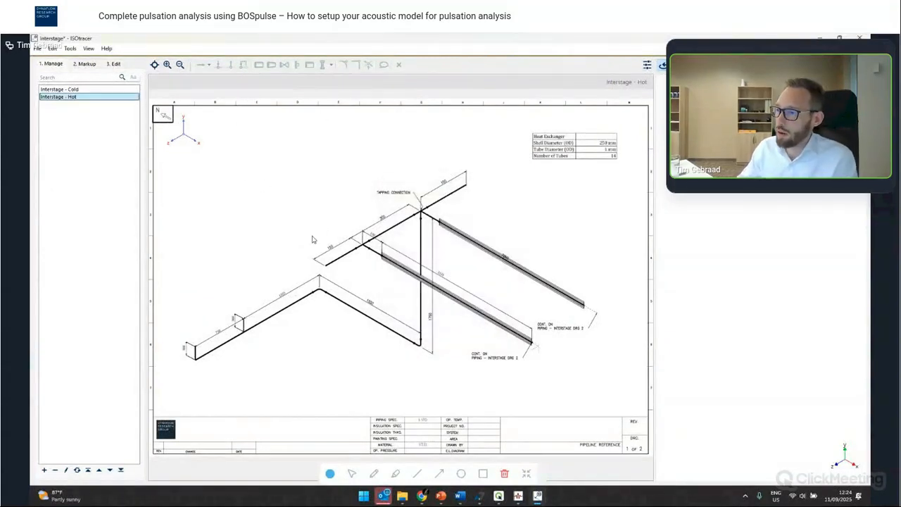
# - Start a new trace chain at the pipe's lower-left end with base number 1000, ANSI Sch. STD pipe of 3 in (88.9 mm) diameter
pyautogui.click(87, 66)
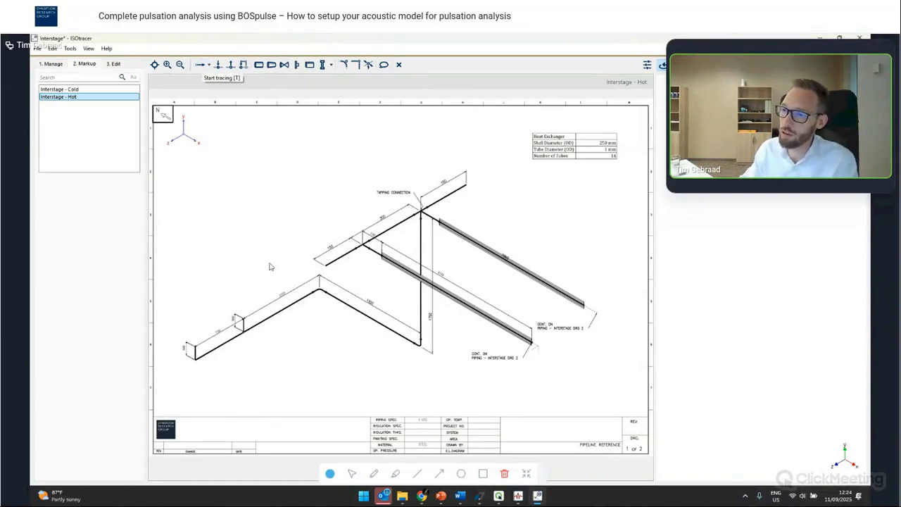
pyautogui.click(201, 64)
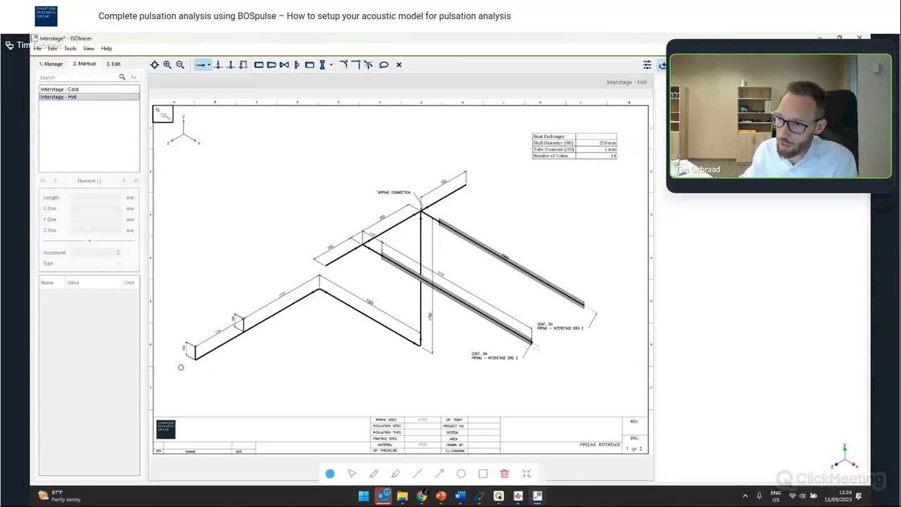
pyautogui.scroll(2, 180, 367)
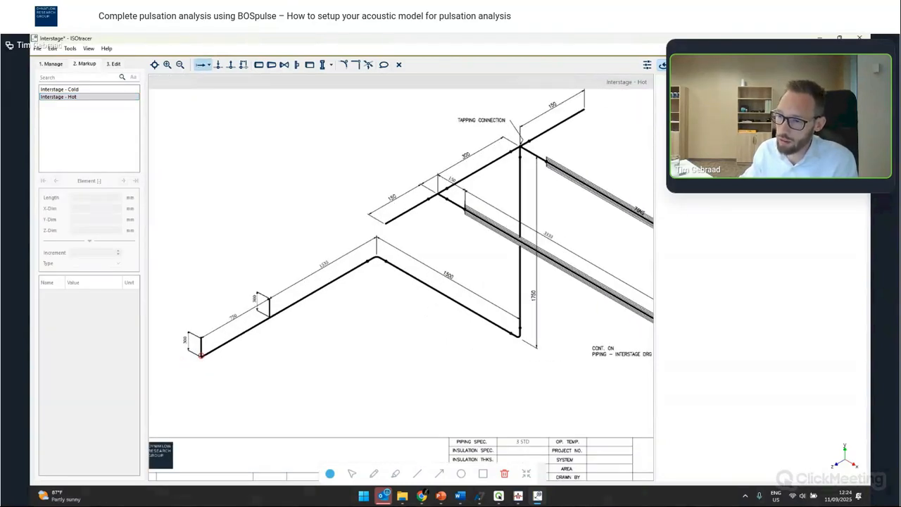
pyautogui.click(202, 359)
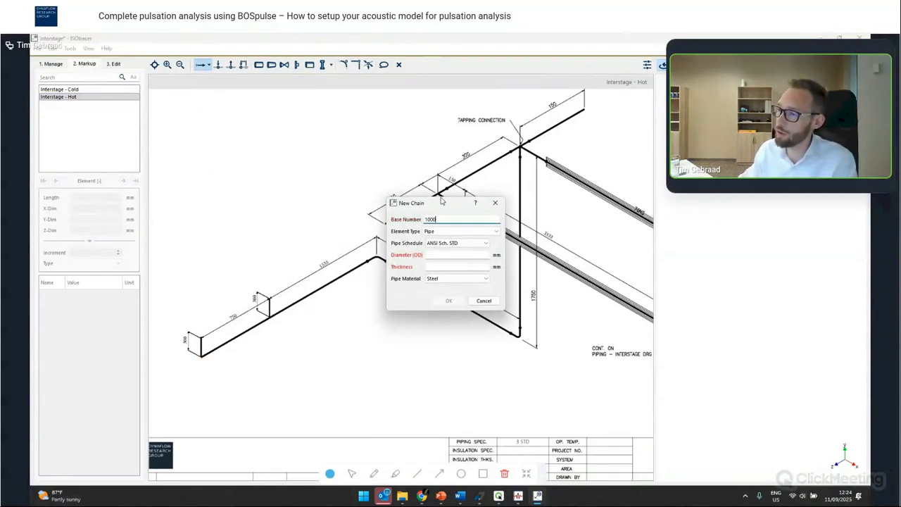
pyautogui.click(440, 254)
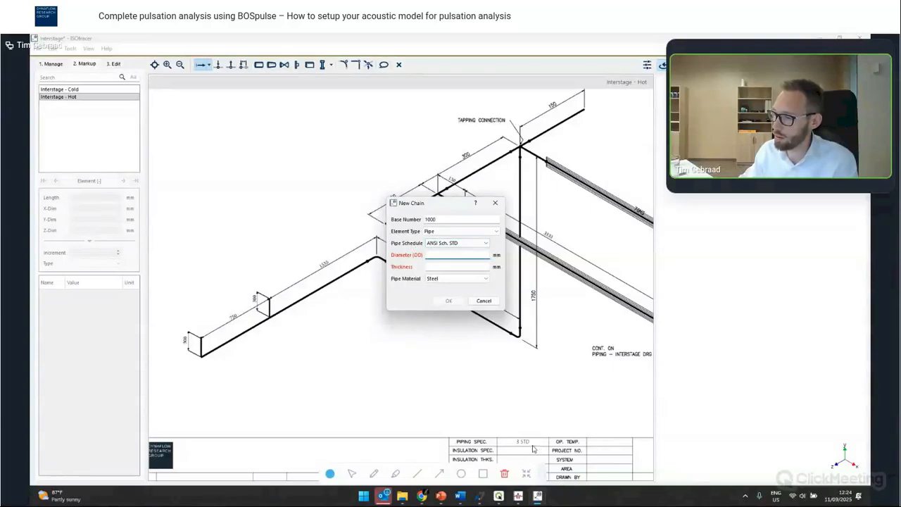
pyautogui.write('3')
pyautogui.click(450, 278)
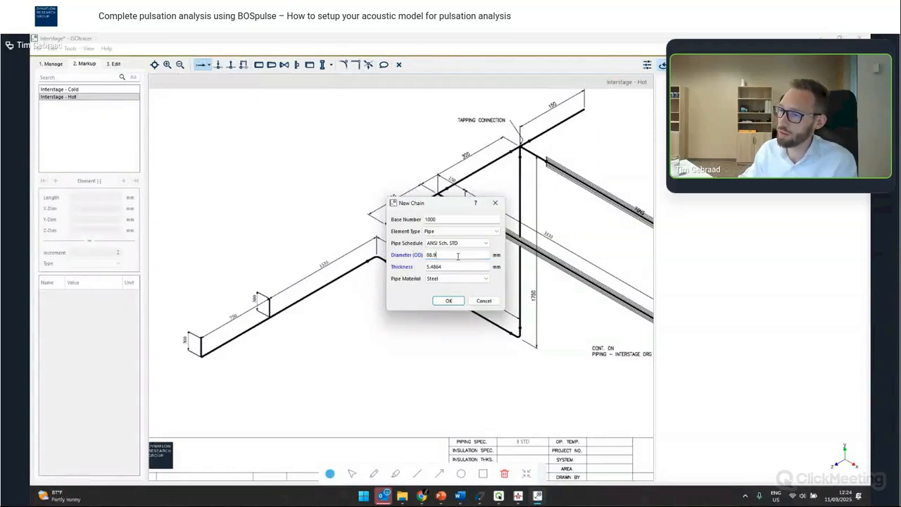
pyautogui.click(448, 301)
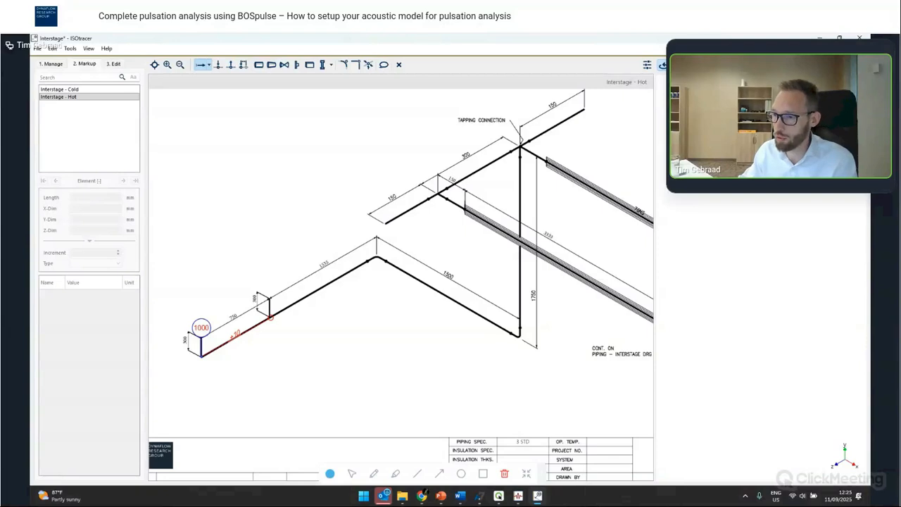
# - Trace the first two pipe segments along the hot isometric, setting their lengths to 750 mm and 1535 mm
pyautogui.click(270, 317)
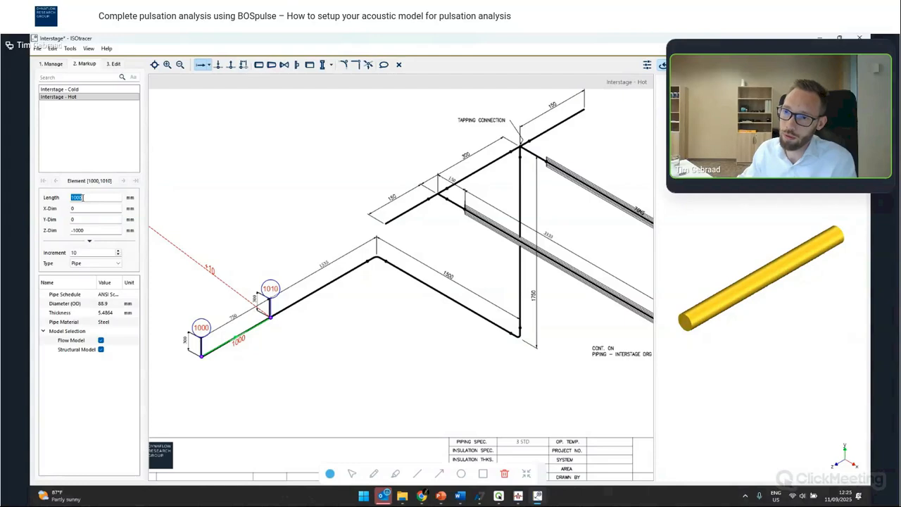
pyautogui.write('7')
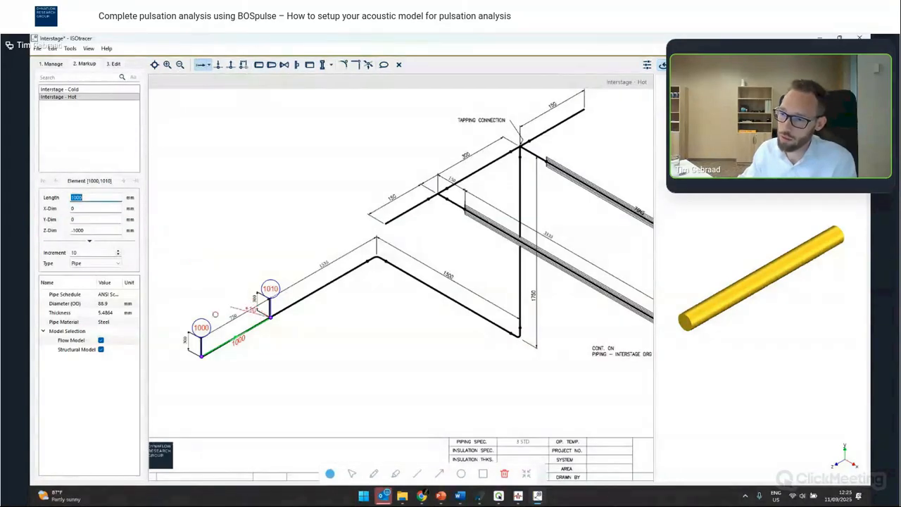
pyautogui.write('50')
pyautogui.press('Return')
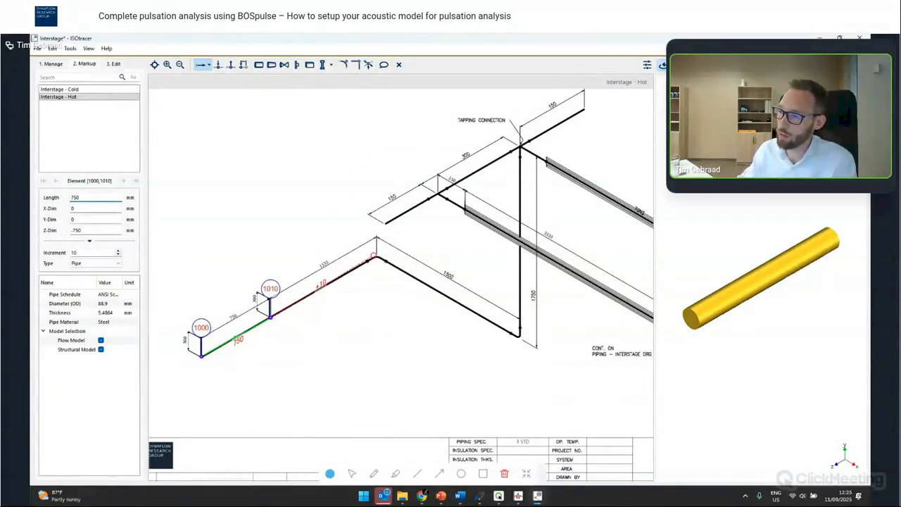
pyautogui.press('Return')
pyautogui.write('153')
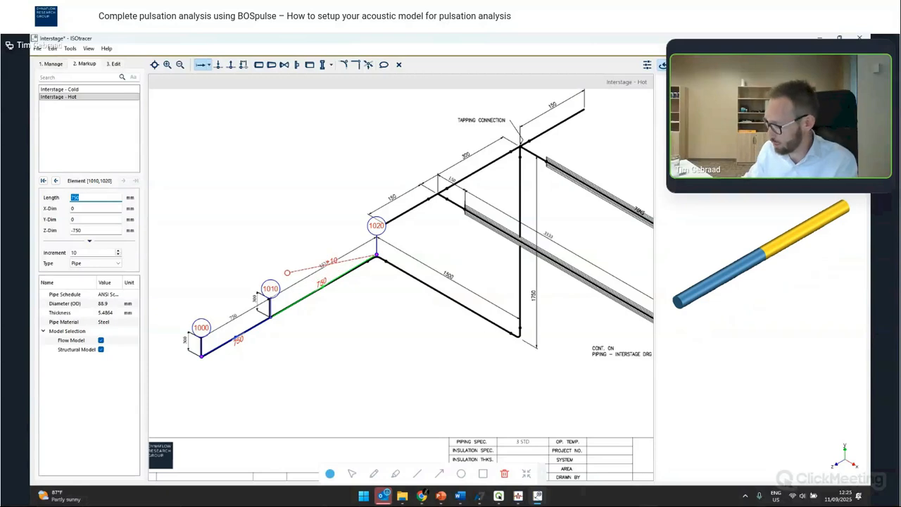
pyautogui.write('5')
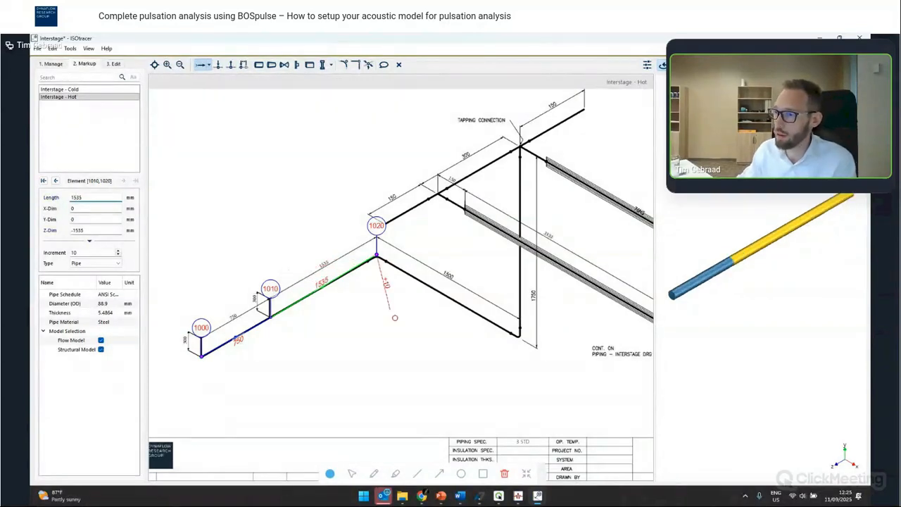
pyautogui.press('Return')
# - Trace a 1500 mm segment and the vertical riser up to the tapping connection, then end the chain
pyautogui.write('1500')
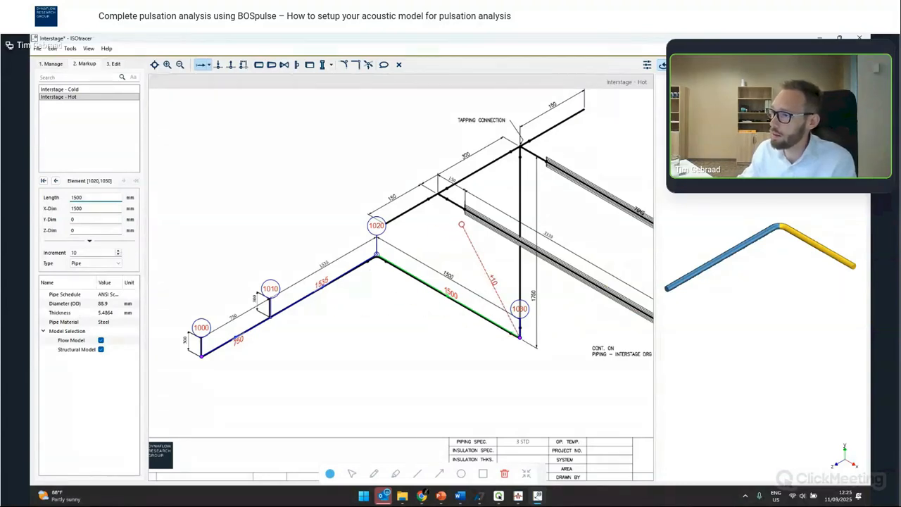
pyautogui.click(518, 241)
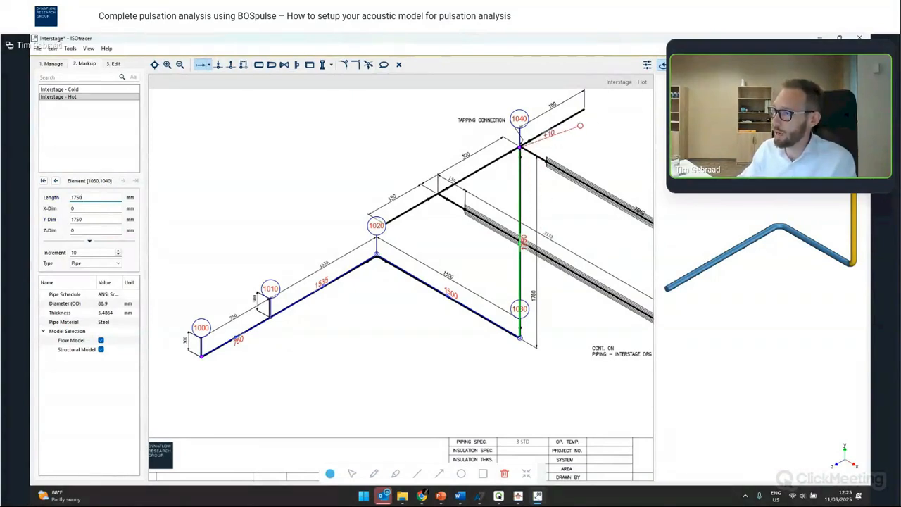
pyautogui.press('Escape')
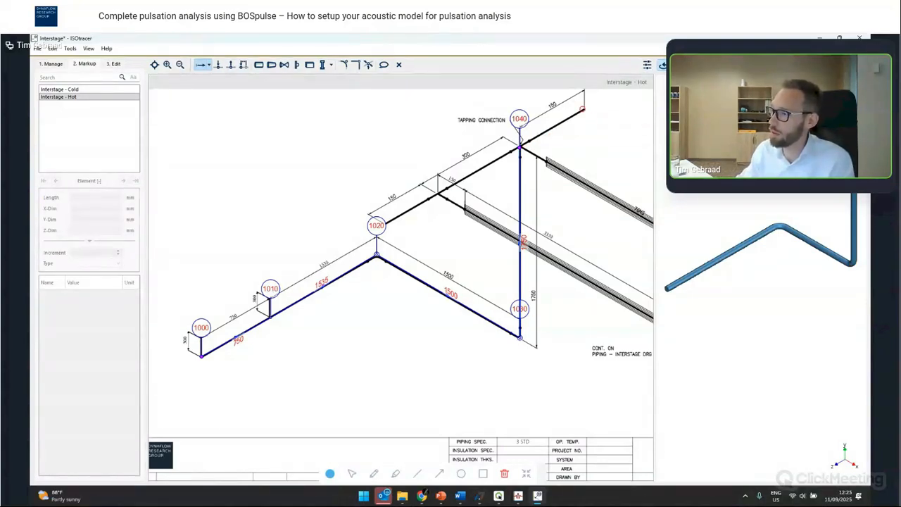
# - Start a second chain with base number 2000 at the branch's upper end and continue it to the tapping connection node
pyautogui.click(583, 110)
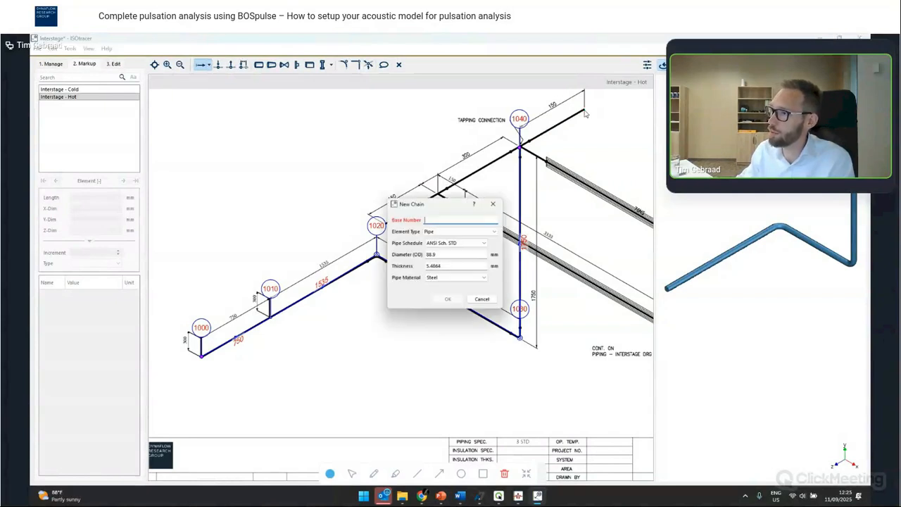
pyautogui.write('2000')
pyautogui.press('Return')
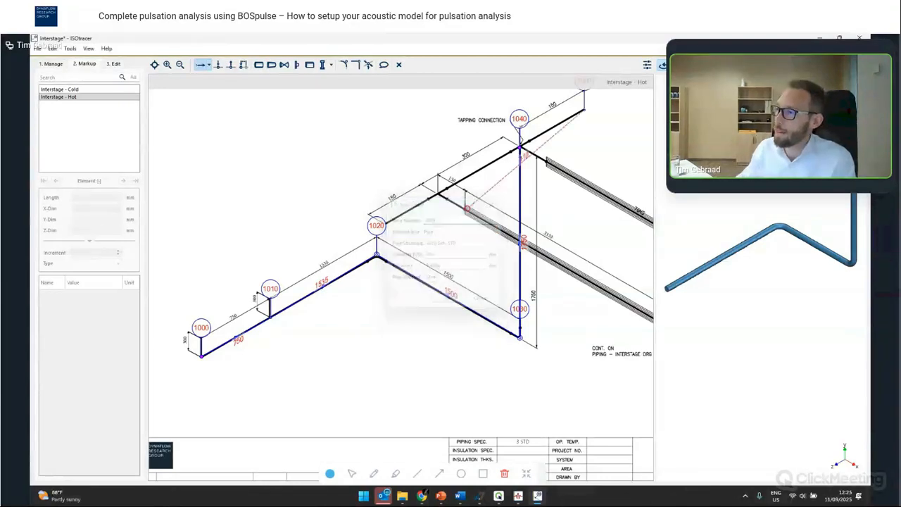
pyautogui.click(519, 146)
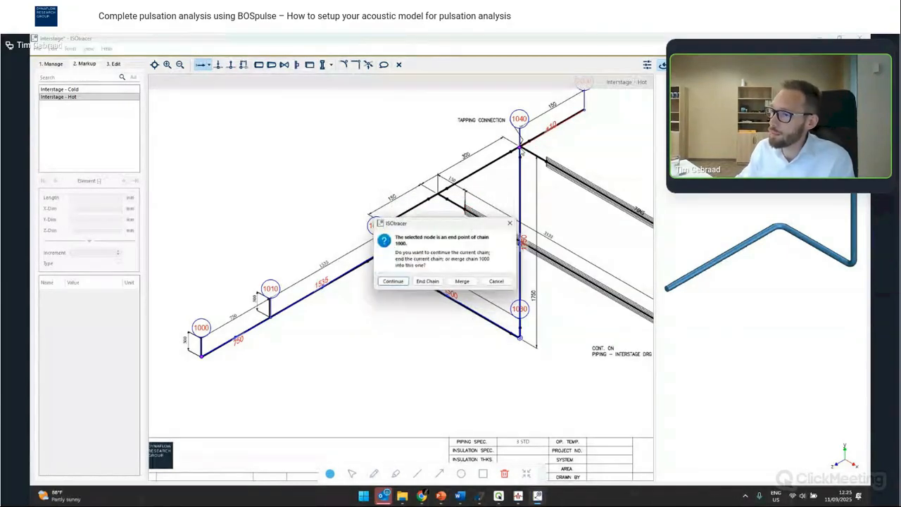
pyautogui.click(392, 282)
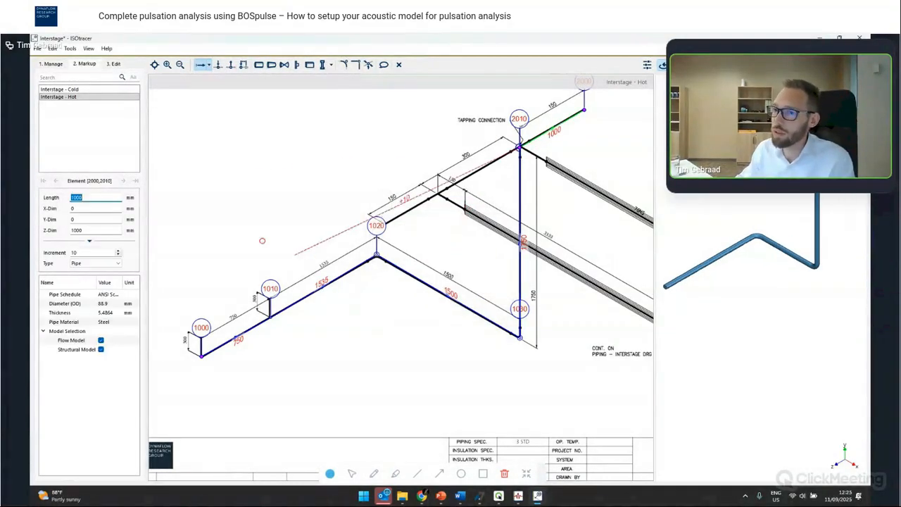
# - Set the branch segment to 150 mm, continue the chain with 300 mm and 150 mm segments toward node 1020, then end it
pyautogui.write('150')
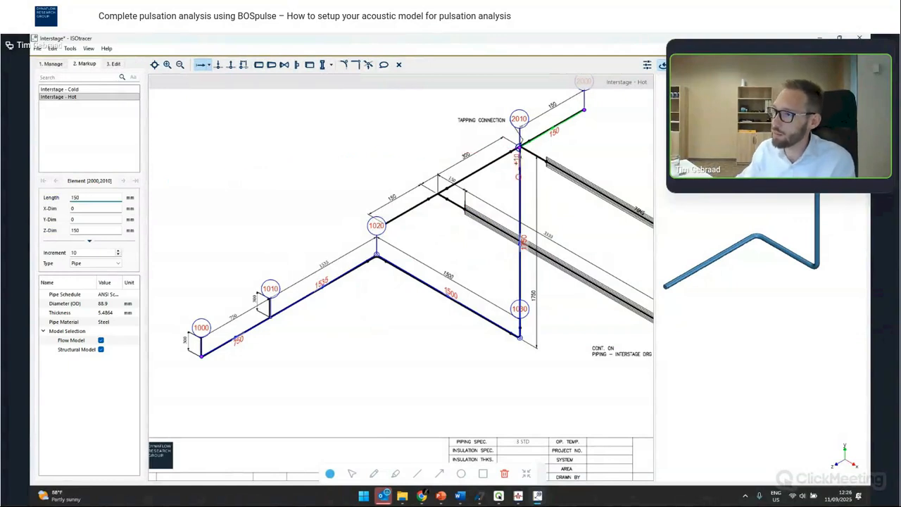
pyautogui.click(437, 193)
pyautogui.write('300')
pyautogui.click(392, 217)
pyautogui.write('150')
pyautogui.press('Escape')
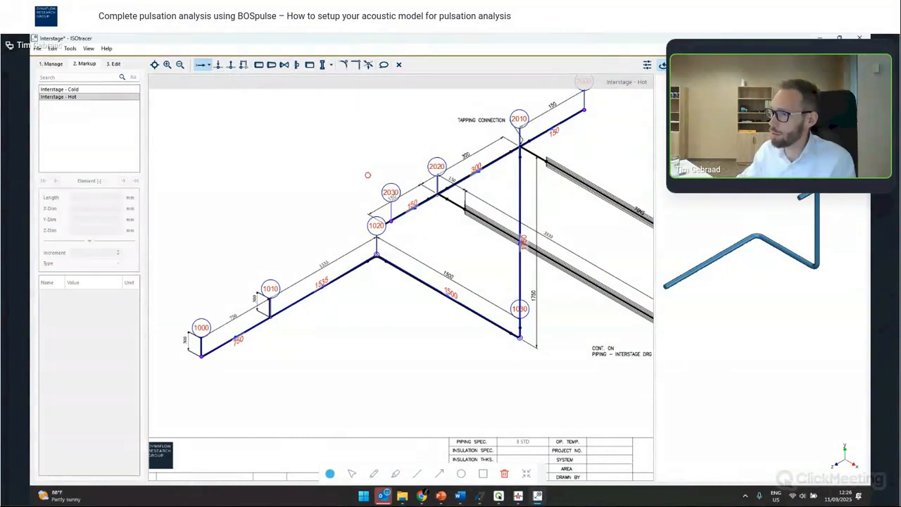
# - Start a new chain from node 2020 and trace a 150 mm segment and a 3333 mm segment along the lower header
pyautogui.scroll(-4, 367, 175)
pyautogui.scroll(3, 510, 218)
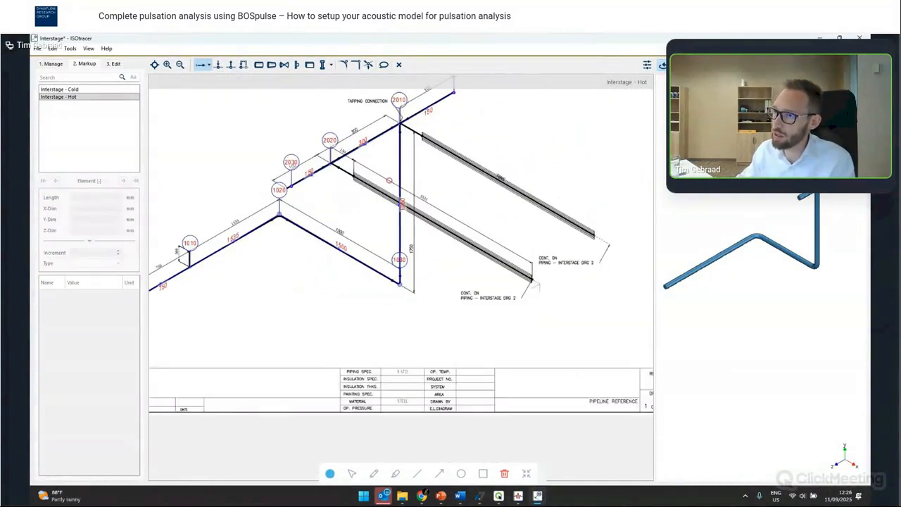
pyautogui.scroll(4, 389, 180)
pyautogui.scroll(-4, 527, 285)
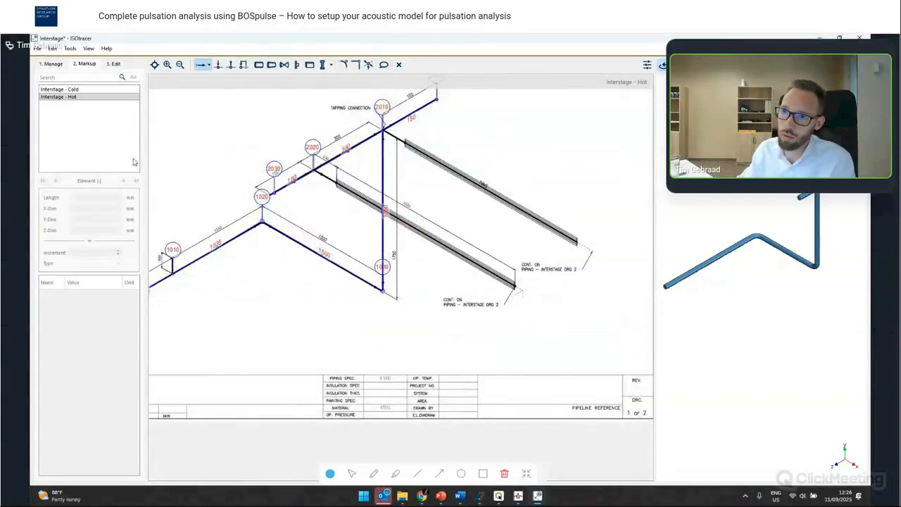
pyautogui.scroll(3, 337, 189)
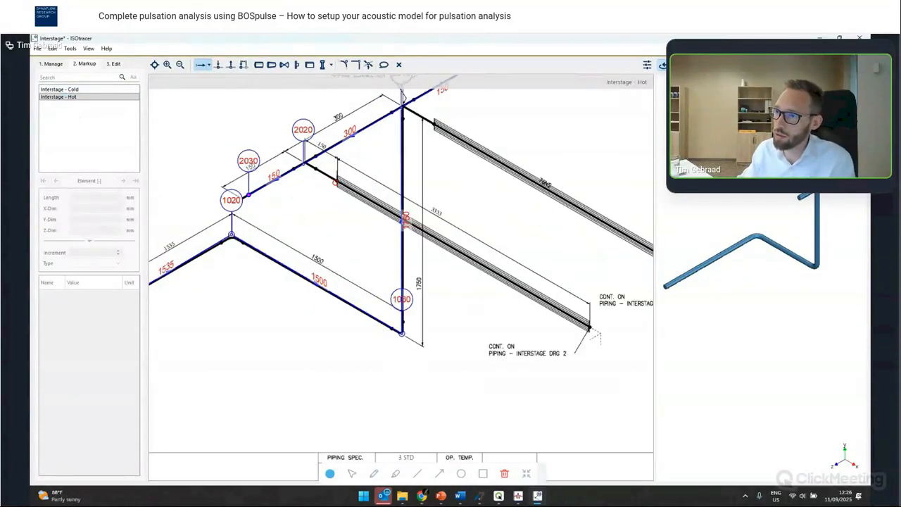
pyautogui.click(297, 159)
pyautogui.click(440, 218)
pyautogui.write('2100')
pyautogui.press('Return')
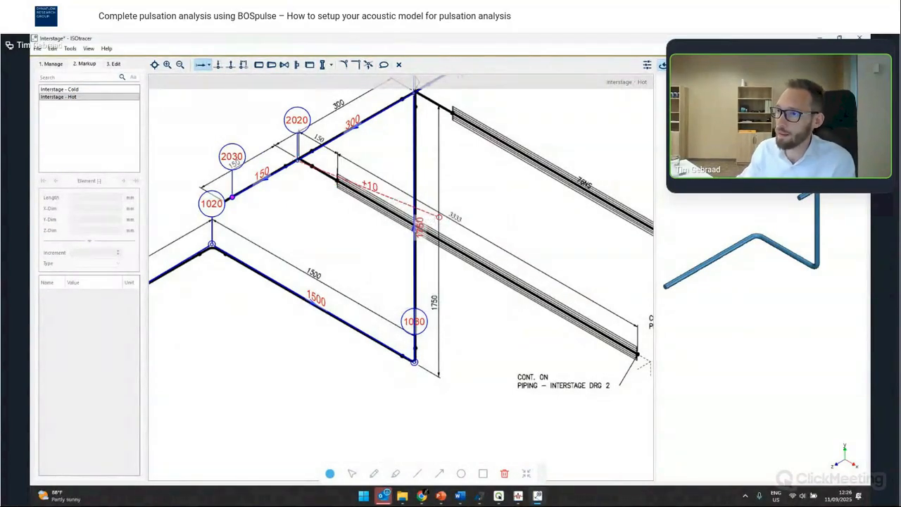
pyautogui.write('150')
pyautogui.press('Return')
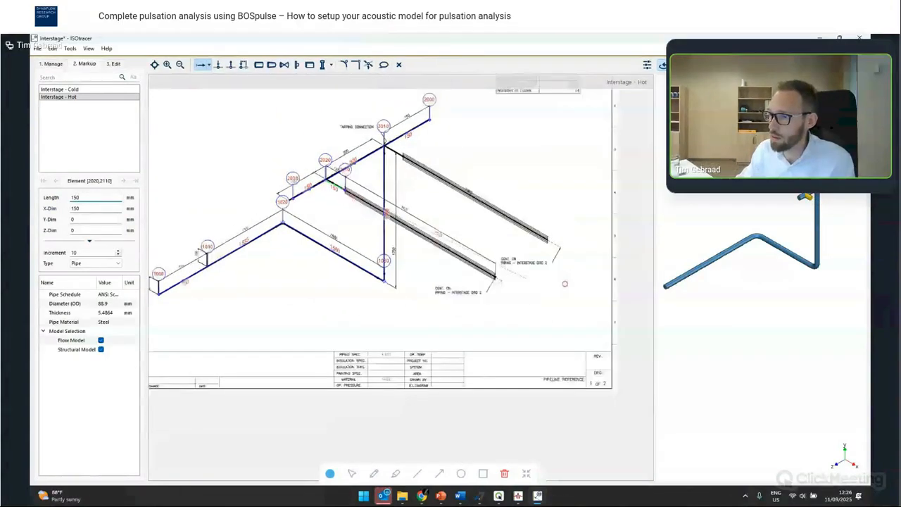
pyautogui.write('3333')
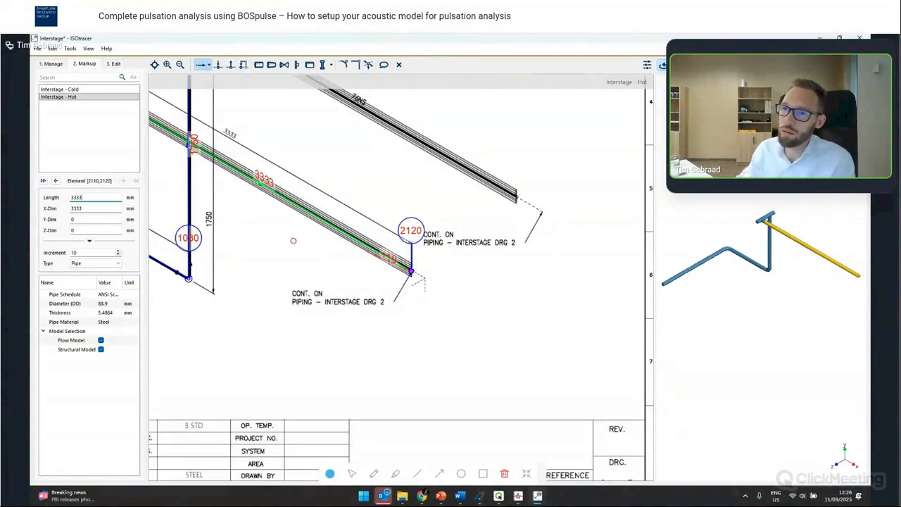
# - On the Interstage - Cold sheet, link node 2120 to the continuation point and trace a 250 mm segment to the tapping connection, then end the chain
pyautogui.click(83, 90)
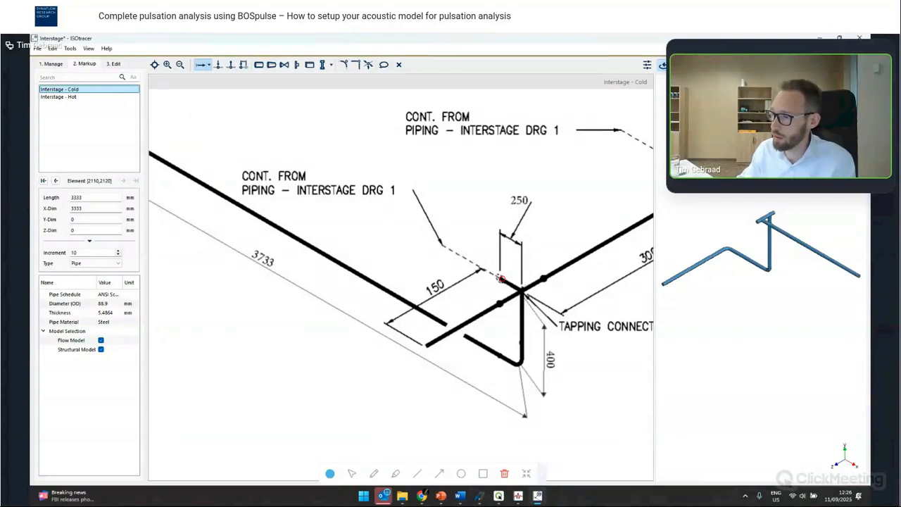
pyautogui.click(500, 279)
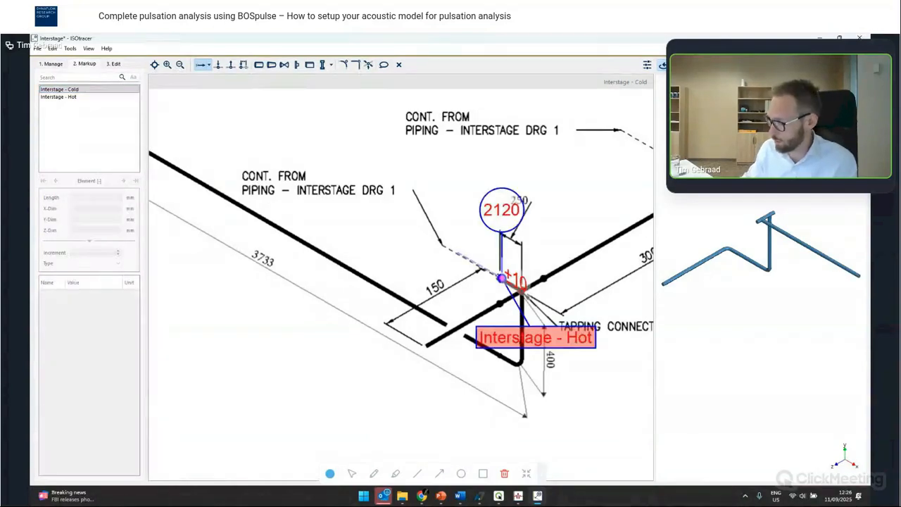
pyautogui.click(521, 290)
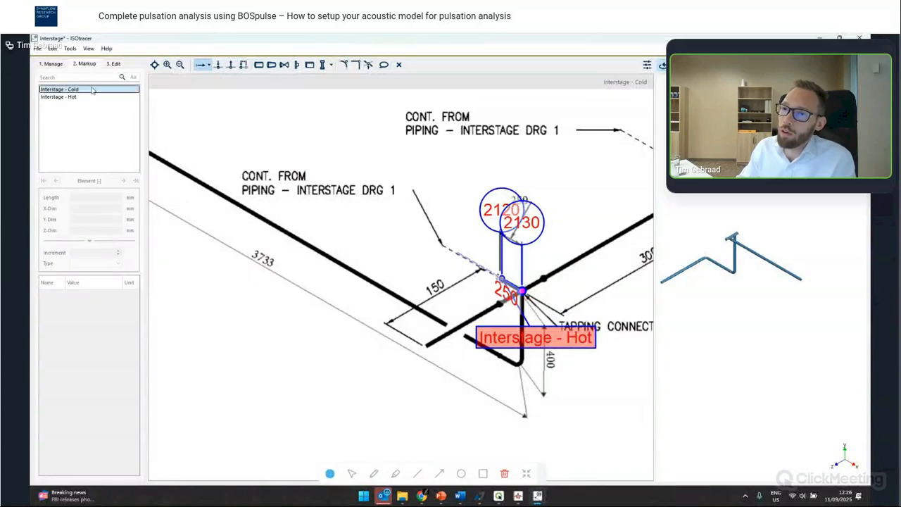
pyautogui.click(70, 97)
pyautogui.moveTo(474, 256)
pyautogui.mouseDown()
pyautogui.moveTo(546, 261)
pyautogui.moveTo(620, 292)
pyautogui.mouseUp()
pyautogui.scroll(1, 619, 292)
pyautogui.press('Escape')
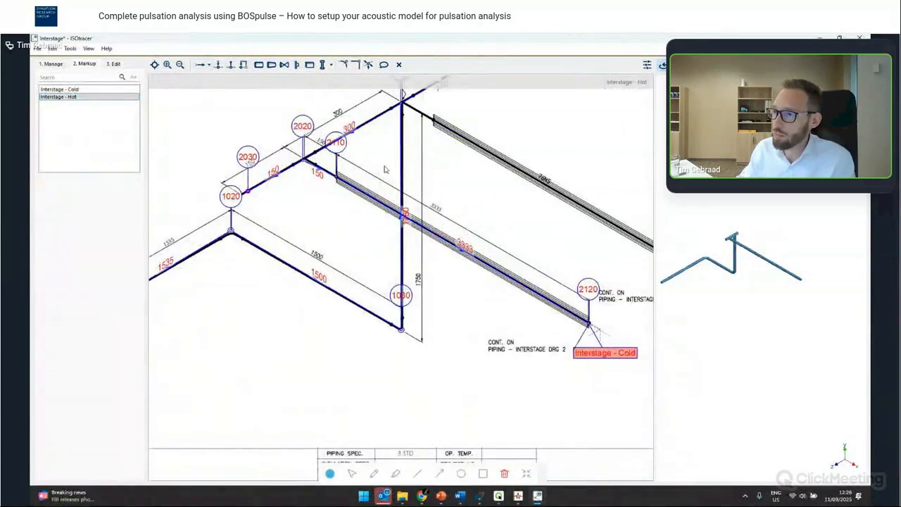
# - Change the 3333 mm header element's type to Equipment and check it in the 3D view
pyautogui.click(387, 207)
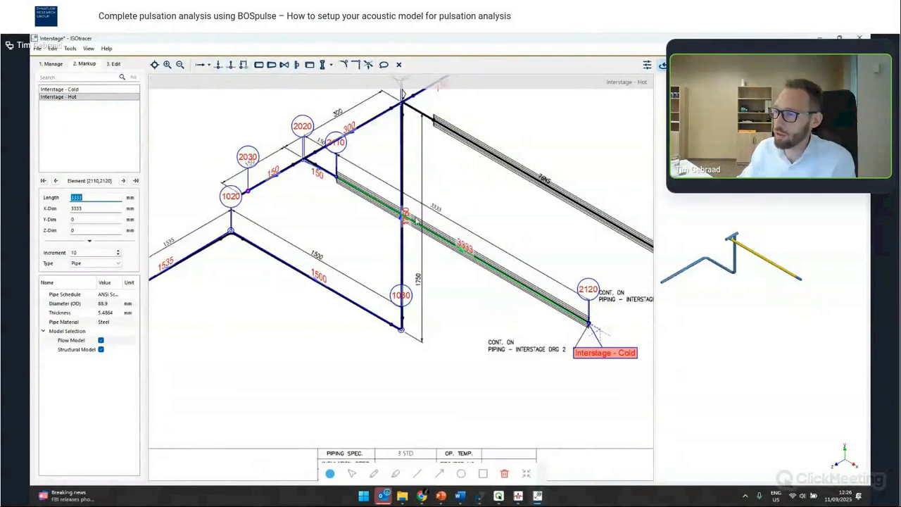
pyautogui.click(310, 65)
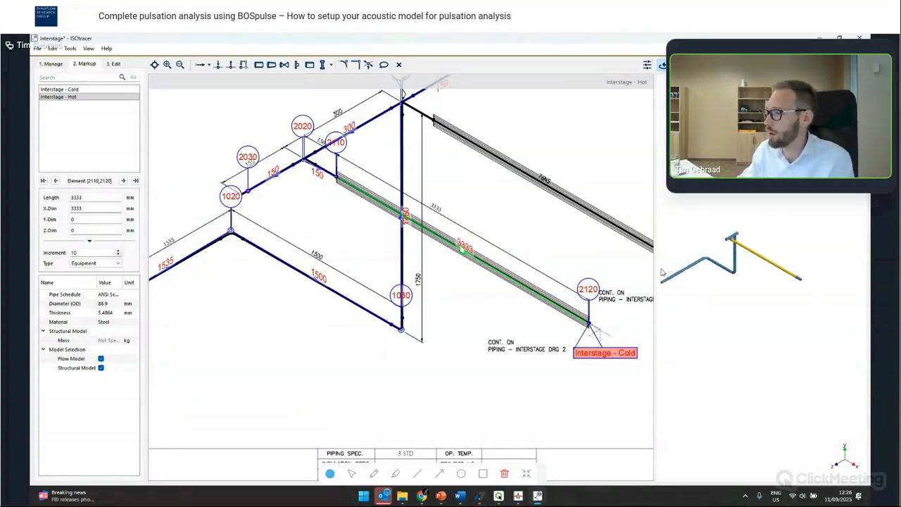
pyautogui.moveTo(655, 270); pyautogui.dragTo(565, 273)
pyautogui.moveTo(670, 252); pyautogui.dragTo(673, 225)
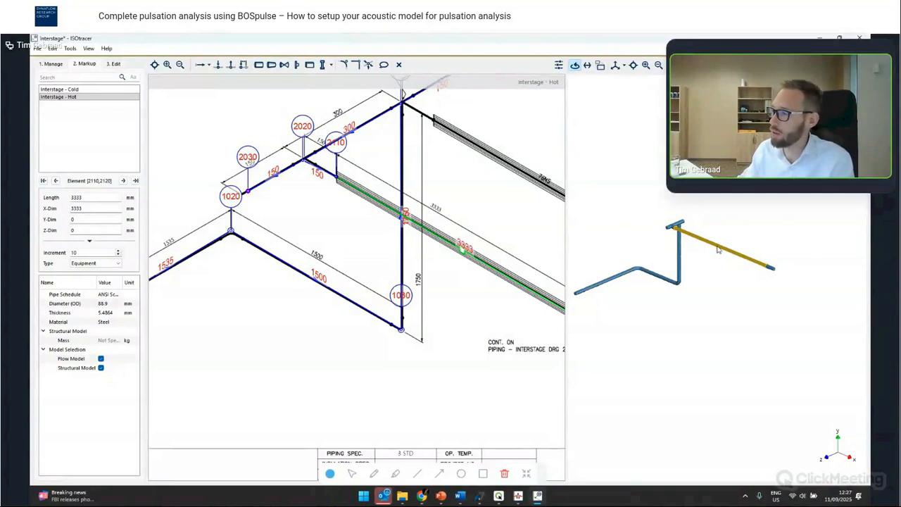
pyautogui.moveTo(717, 245); pyautogui.dragTo(724, 260)
# - Open the job file Piping - Interstage.bmz
pyautogui.hotkey('ctrl', 'o')
pyautogui.click(446, 279)
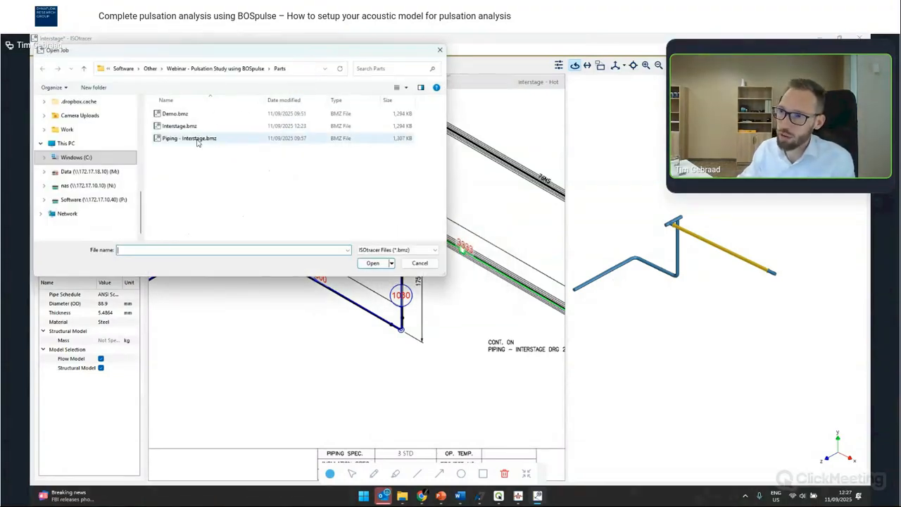
pyautogui.doubleClick(198, 142)
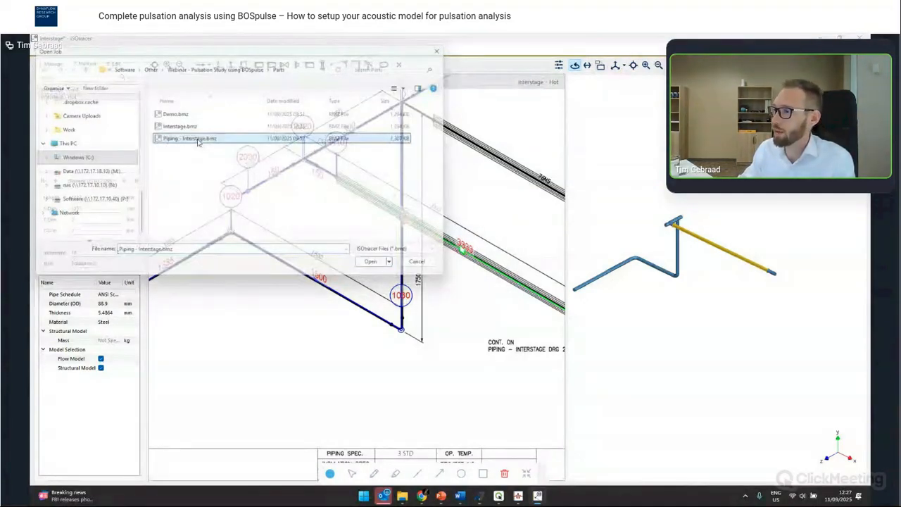
pyautogui.moveTo(333, 238); pyautogui.dragTo(400, 237)
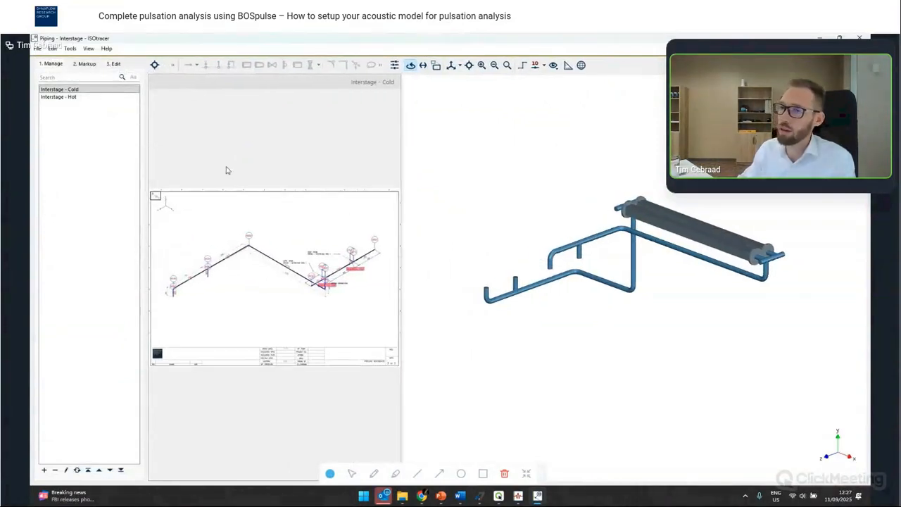
# - Export the model as a BOSpulse File, overwriting the existing Piping - Interstage.bpz
pyautogui.click(38, 49)
pyautogui.click(76, 112)
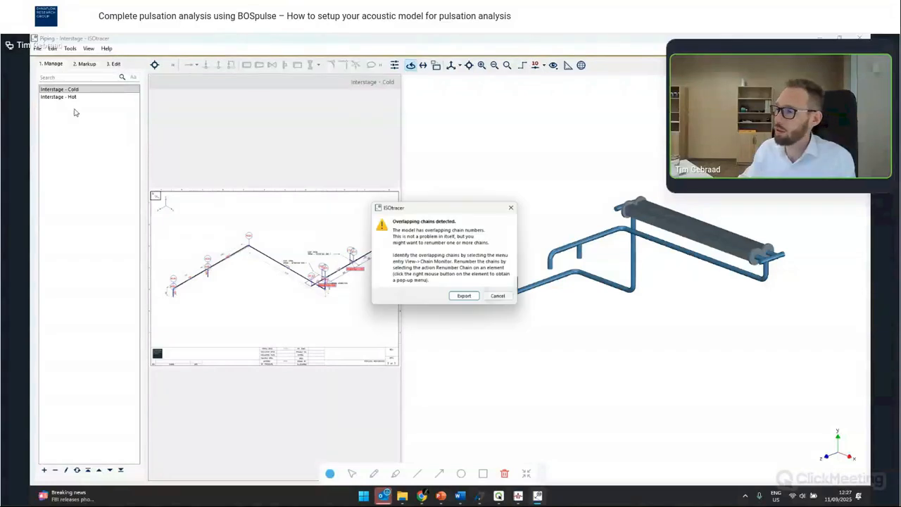
pyautogui.click(473, 300)
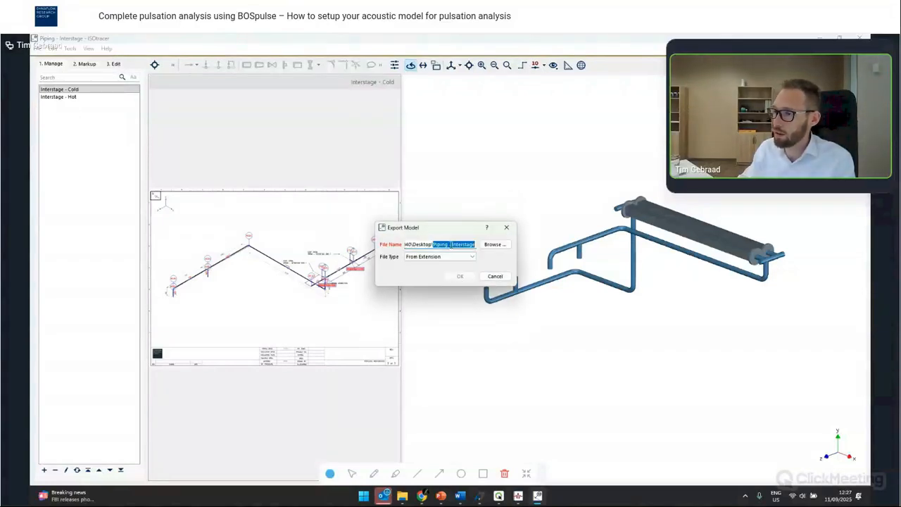
pyautogui.click(454, 257)
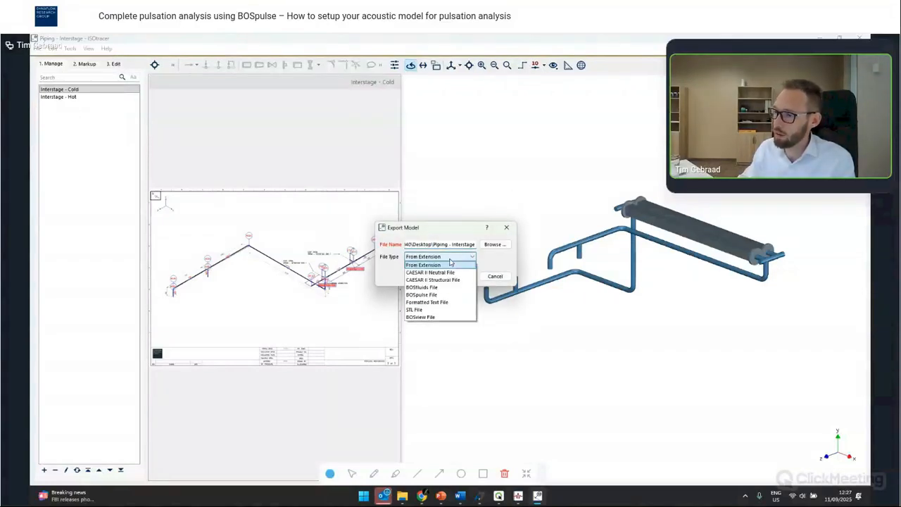
pyautogui.click(449, 299)
pyautogui.click(459, 276)
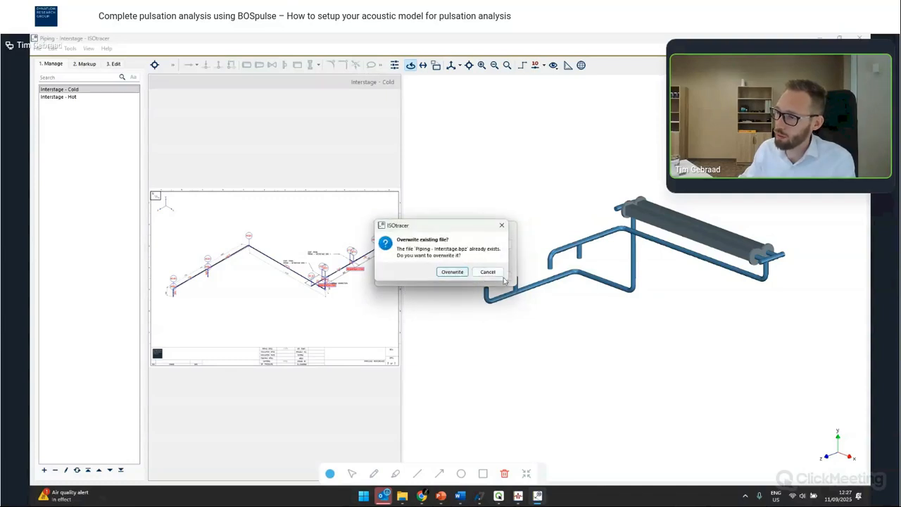
pyautogui.click(497, 273)
pyautogui.click(496, 273)
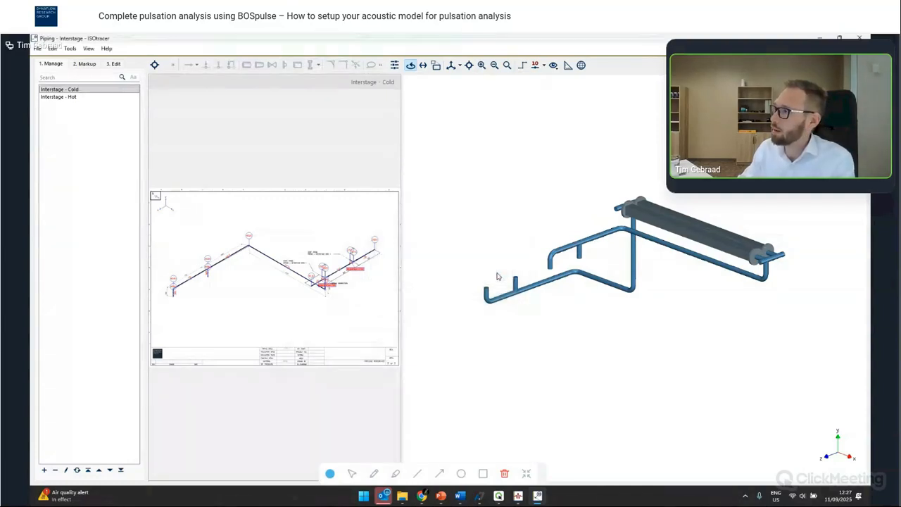
# - Switch to the JGI4 Compressor - A2 BOSpulse model and extend it with the Piping - Interstage.bpz file
pyautogui.moveTo(518, 496)
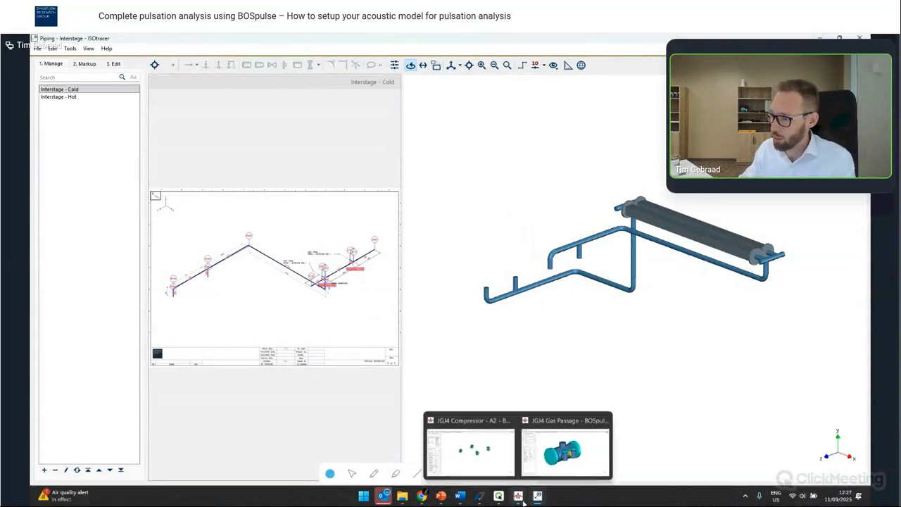
pyautogui.click(483, 455)
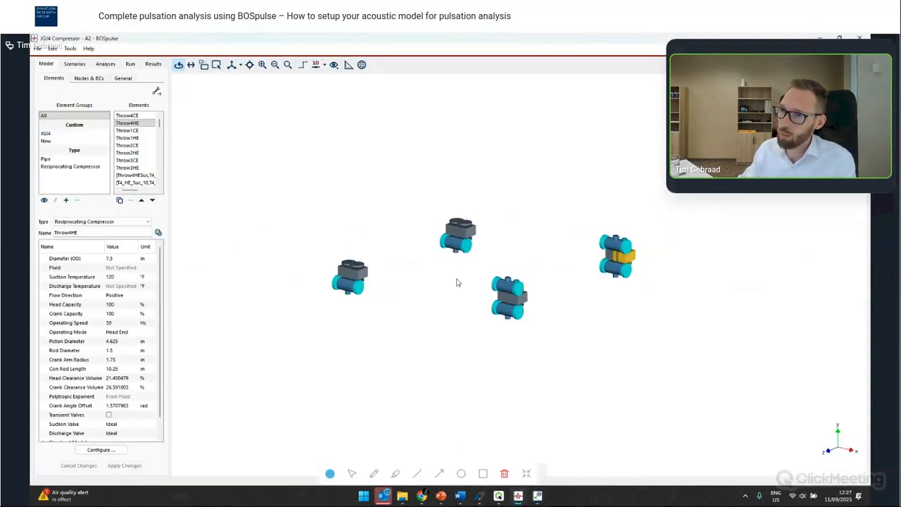
pyautogui.click(38, 48)
pyautogui.click(63, 113)
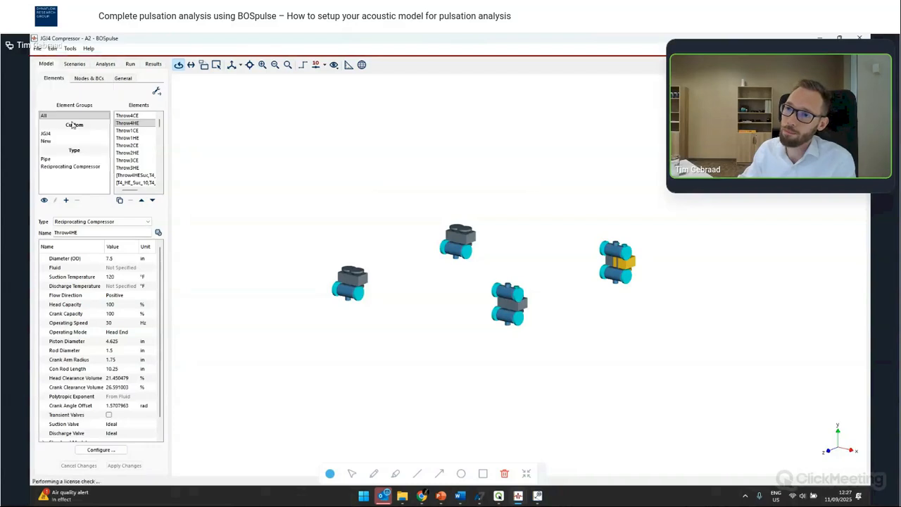
pyautogui.click(513, 221)
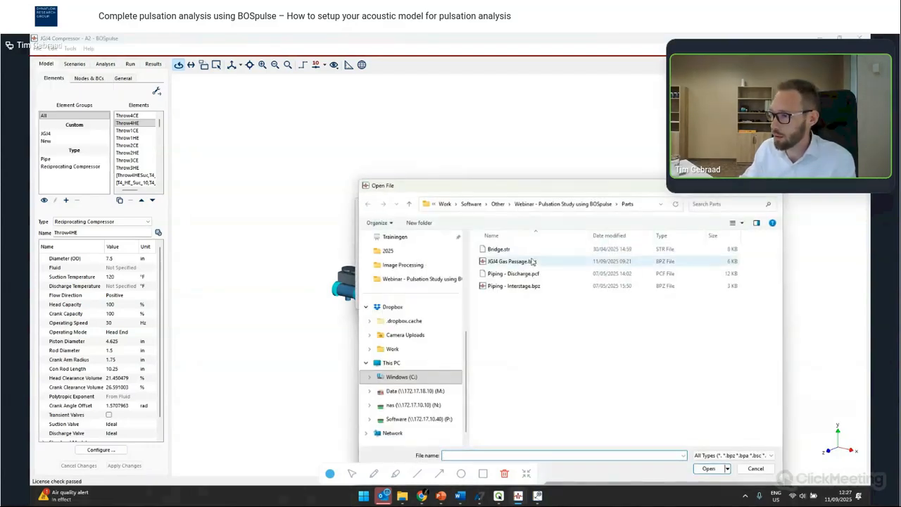
pyautogui.click(534, 286)
pyautogui.doubleClick(537, 287)
pyautogui.click(450, 245)
pyautogui.click(415, 268)
pyautogui.click(480, 299)
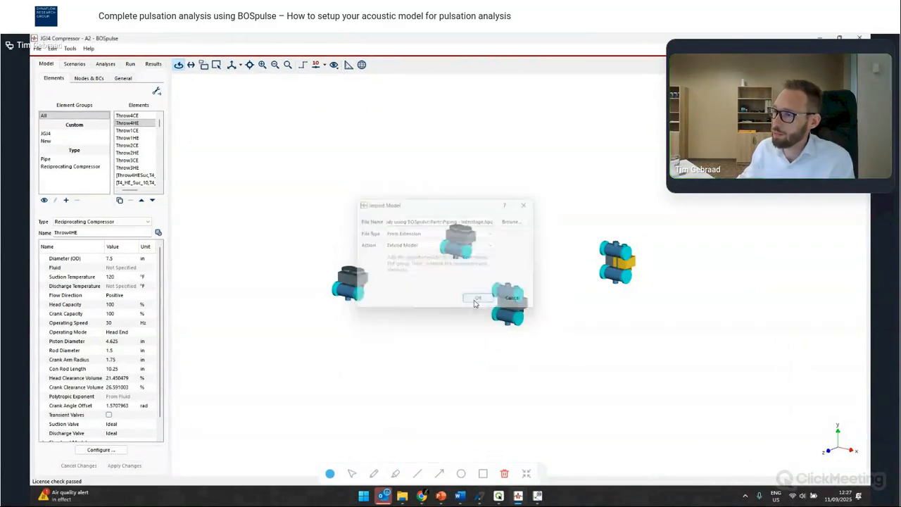
# - Connect the imported piping's end element near the first compressor's discharge nozzle to node T4_Dis_210
pyautogui.scroll(3, 407, 257)
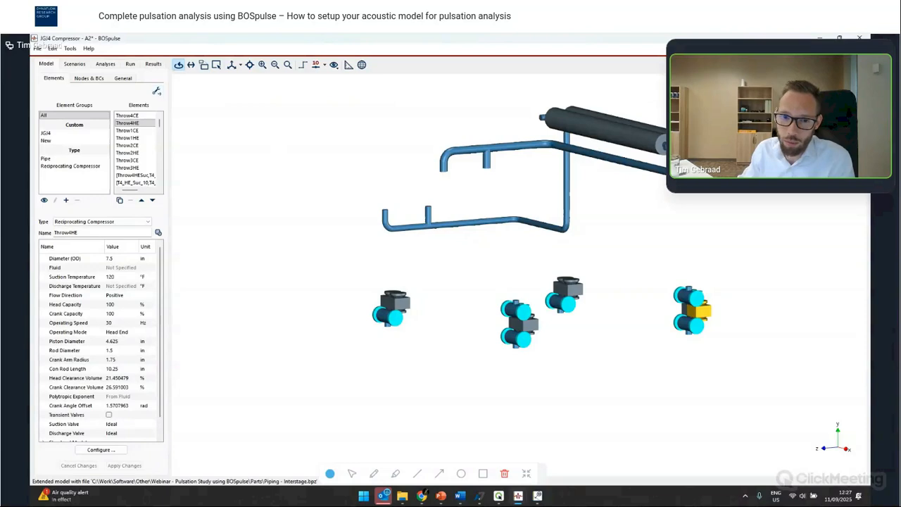
pyautogui.click(157, 92)
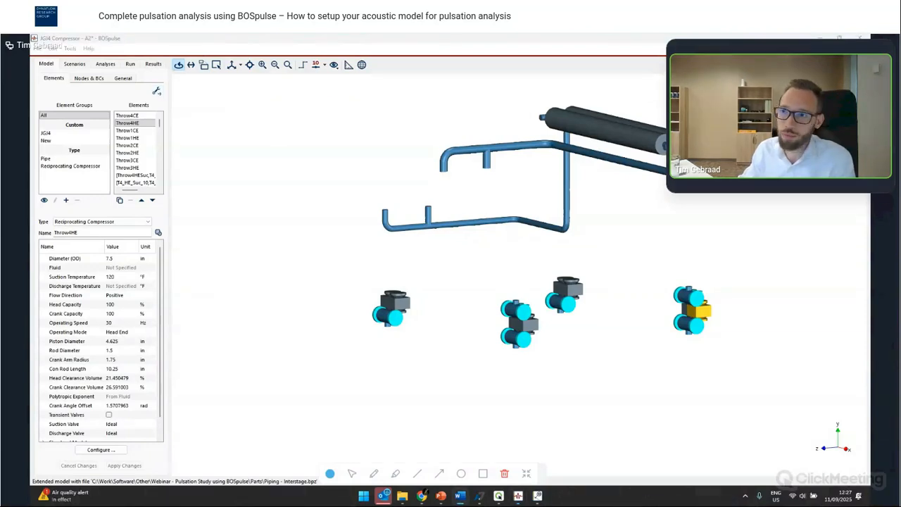
pyautogui.moveTo(389, 341); pyautogui.dragTo(540, 320)
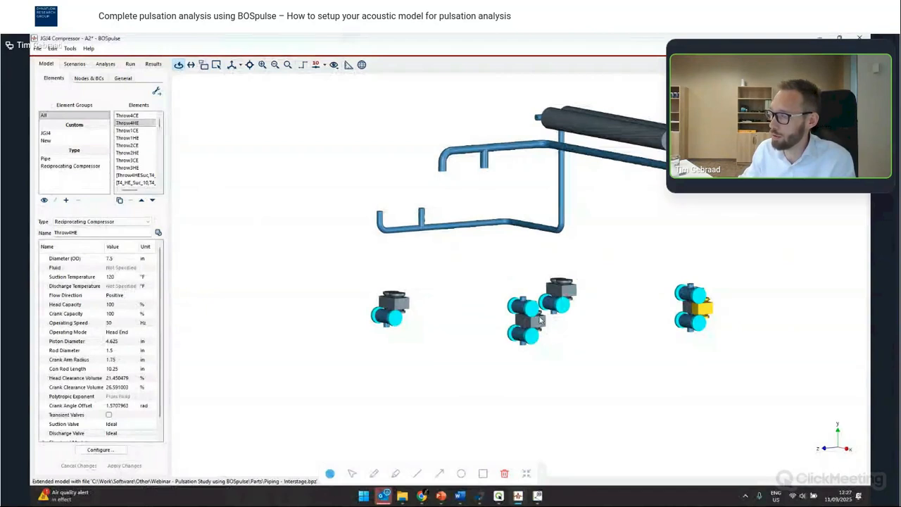
pyautogui.click(157, 92)
pyautogui.scroll(3, 434, 203)
pyautogui.click(413, 200)
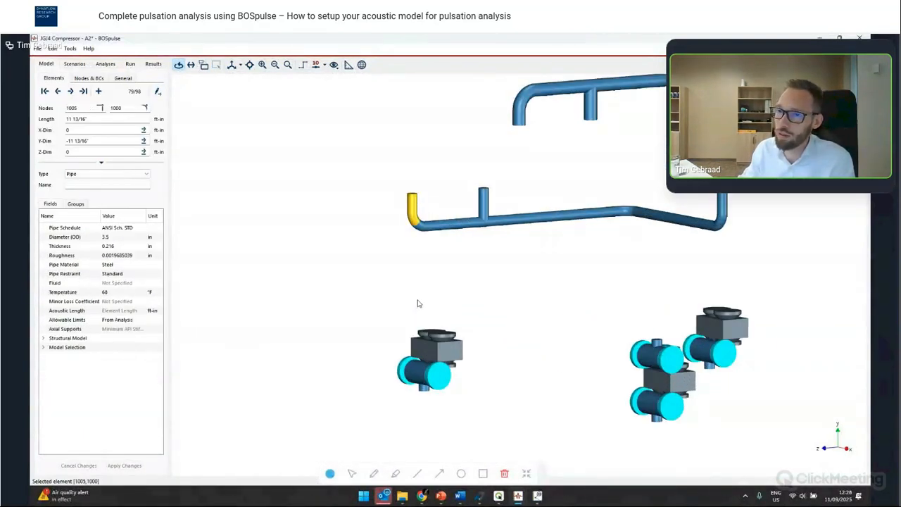
pyautogui.click(423, 393)
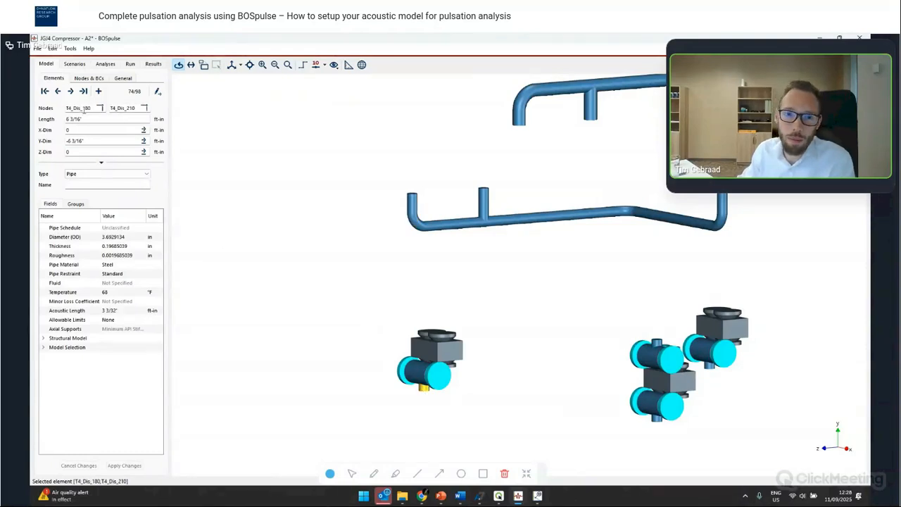
pyautogui.doubleClick(118, 110)
pyautogui.hotkey('ctrl', 'c')
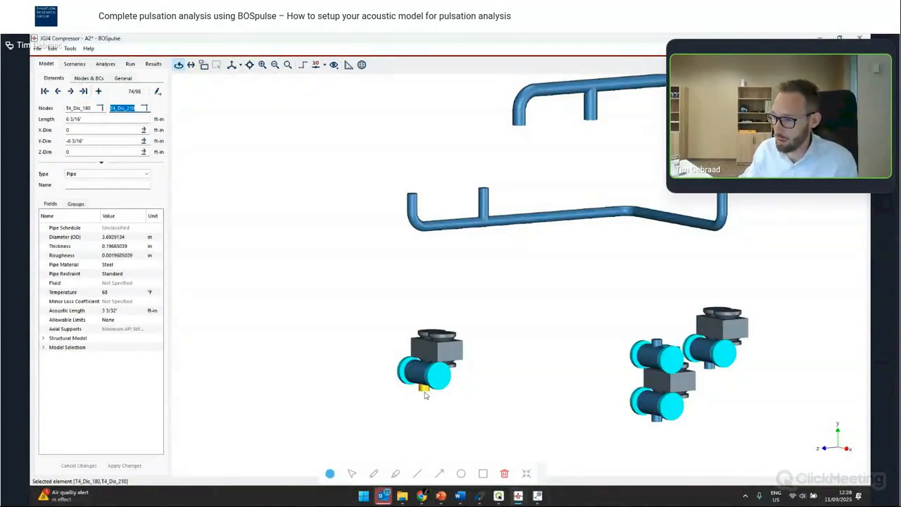
pyautogui.click(413, 205)
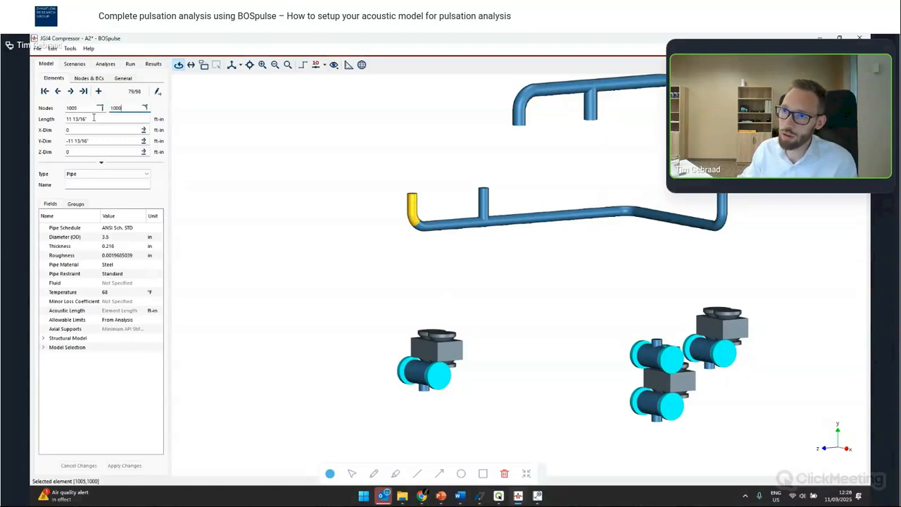
pyautogui.doubleClick(85, 109)
pyautogui.hotkey('ctrl', 'v')
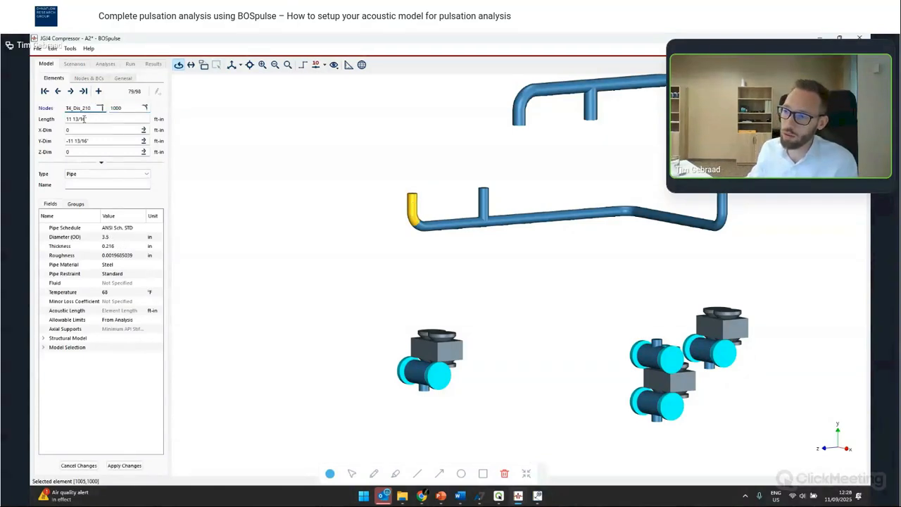
pyautogui.press('Return')
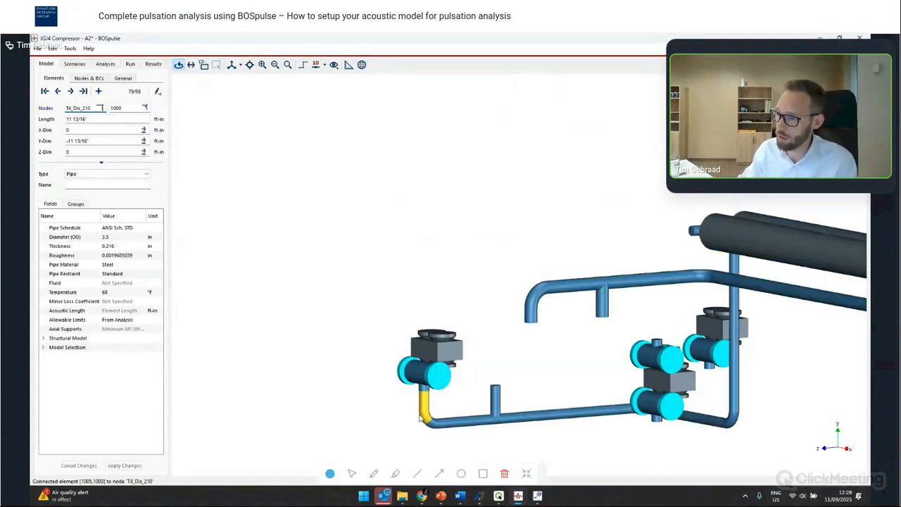
# - Connect the end of the adjacent discharge branch stub to compressor node T4_Dis_90
pyautogui.scroll(-3, 394, 234)
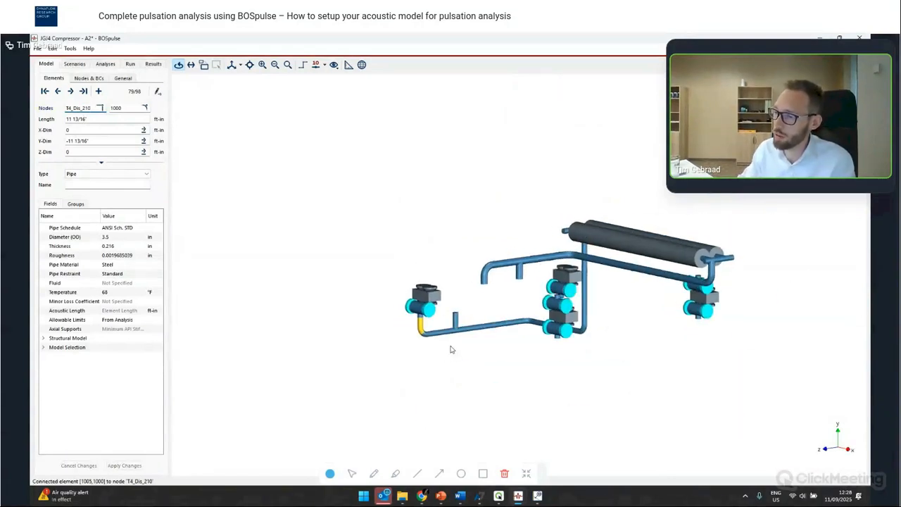
pyautogui.scroll(2, 450, 303)
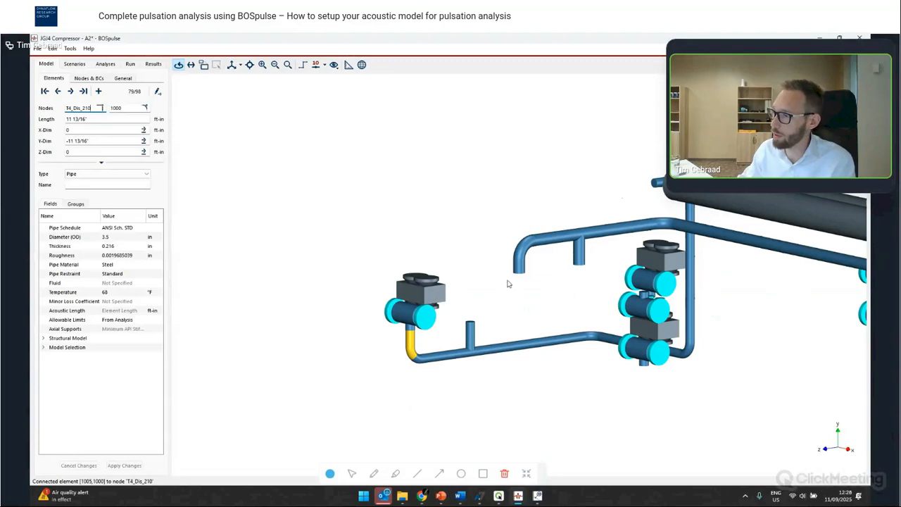
pyautogui.click(469, 332)
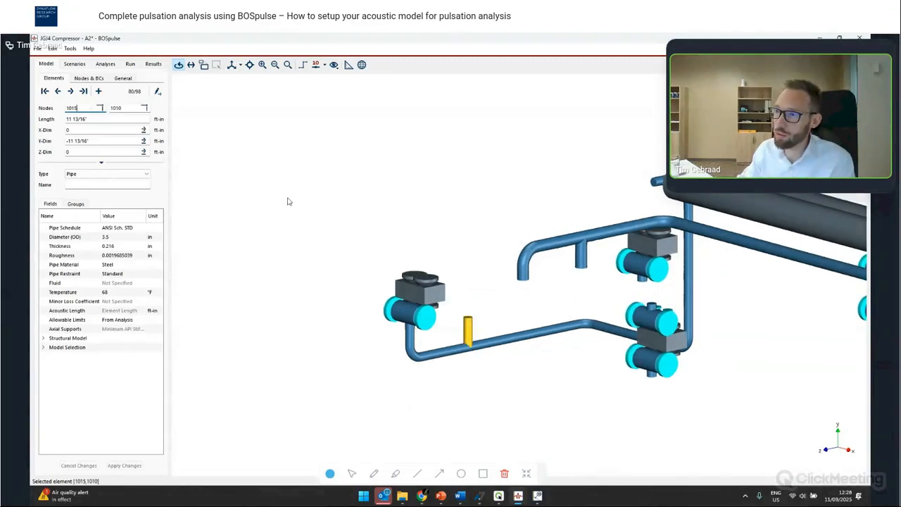
pyautogui.click(645, 279)
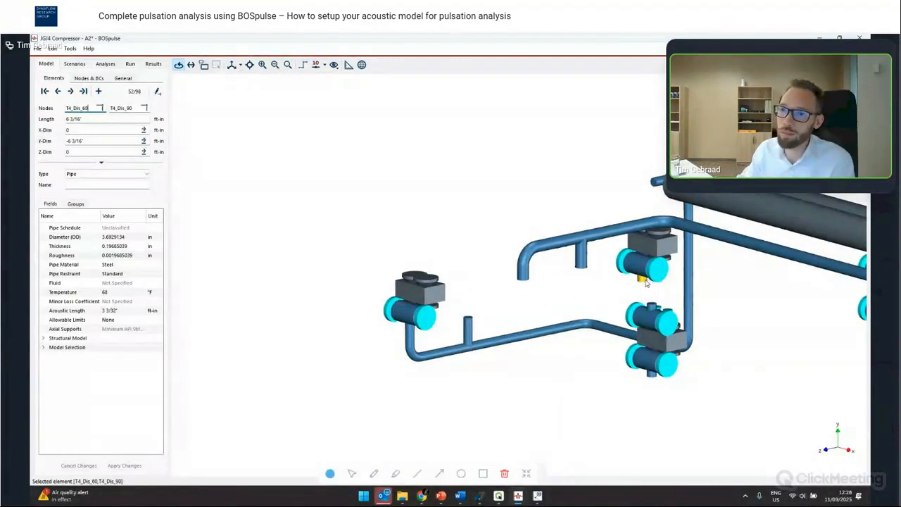
pyautogui.doubleClick(127, 107)
pyautogui.hotkey('ctrl', 'c')
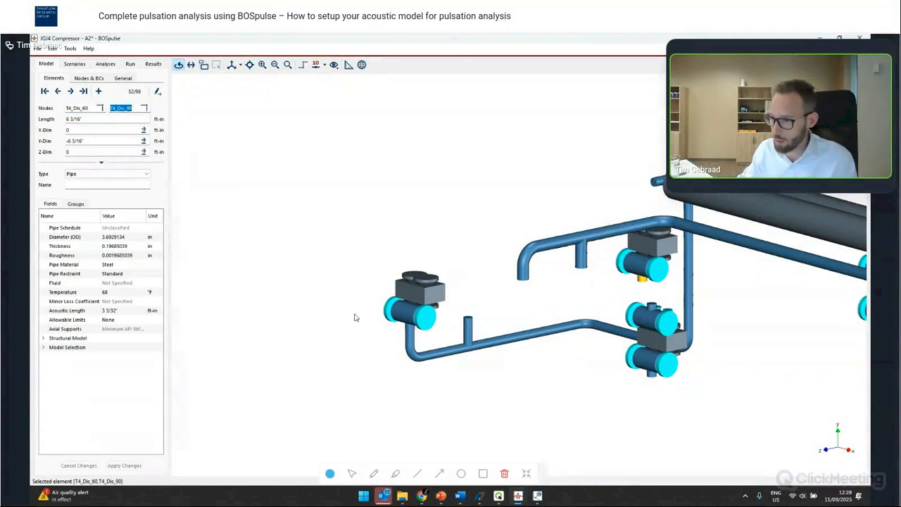
pyautogui.click(468, 329)
pyautogui.doubleClick(88, 107)
pyautogui.hotkey('ctrl', 'v')
pyautogui.press('Return')
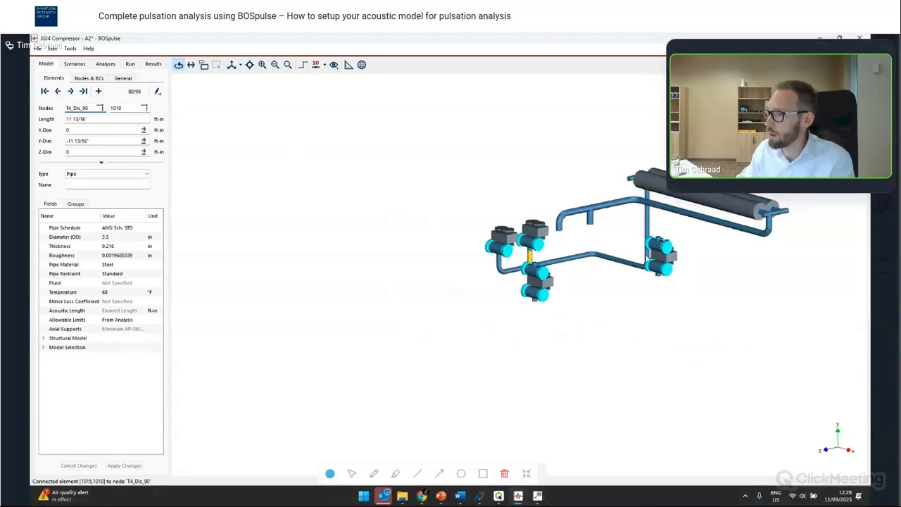
# - Connect the upper suction pipe bend's free end to compressor node T4_Suc_180
pyautogui.scroll(4, 646, 259)
pyautogui.click(401, 276)
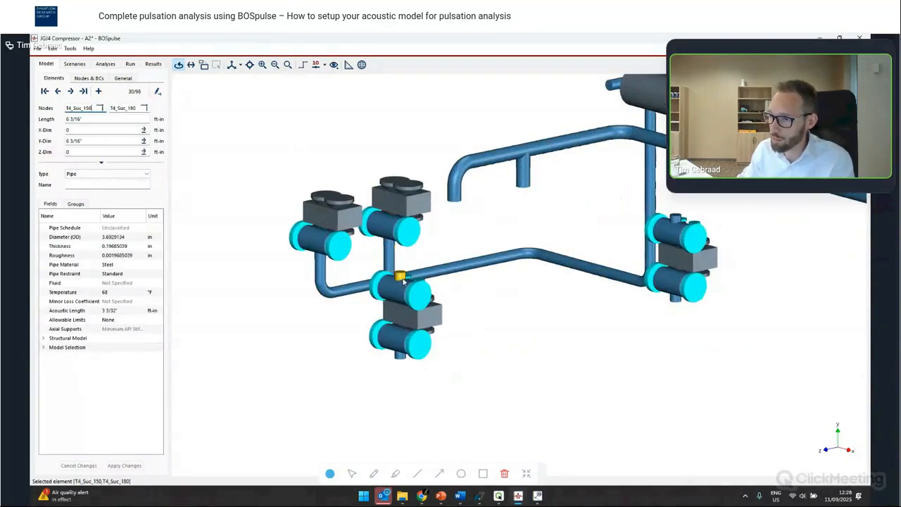
pyautogui.doubleClick(124, 108)
pyautogui.click(449, 198)
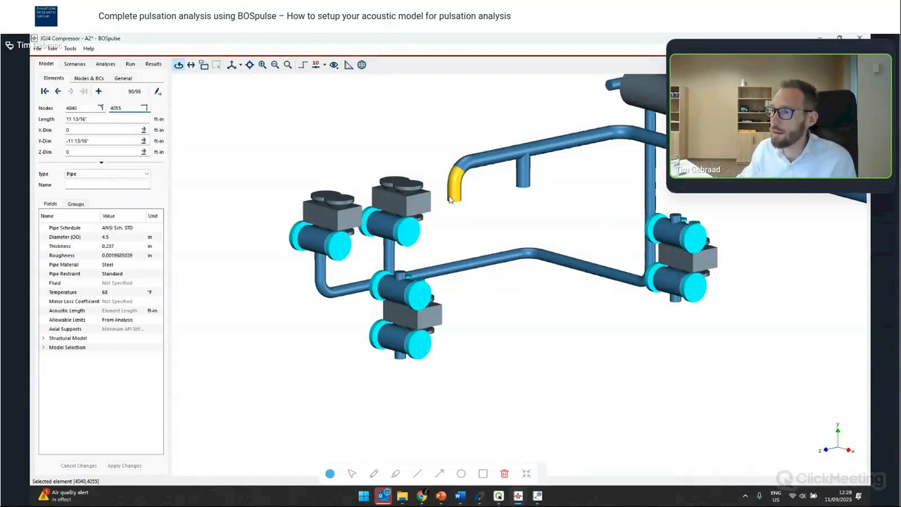
pyautogui.write('T4_Suc_180')
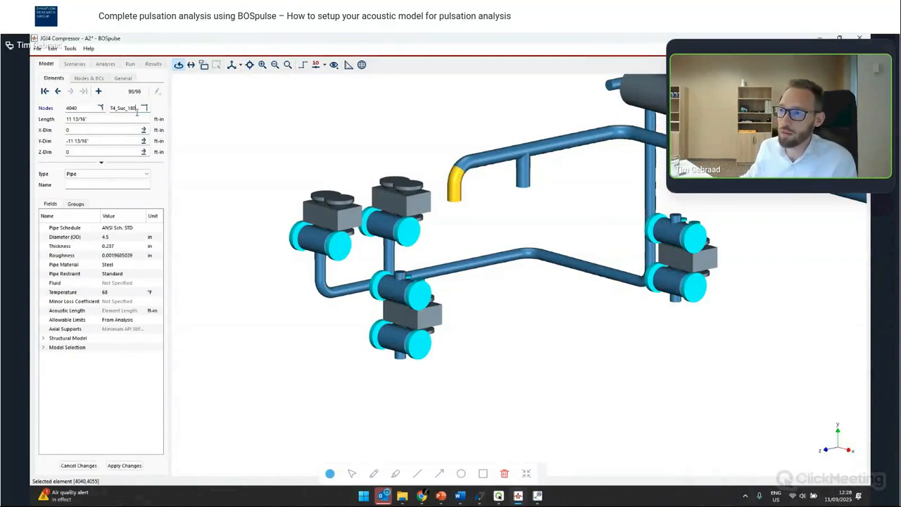
pyautogui.press('Return')
# - Connect the suction header's branch stub to compressor node T4_Suc_60
pyautogui.click(677, 218)
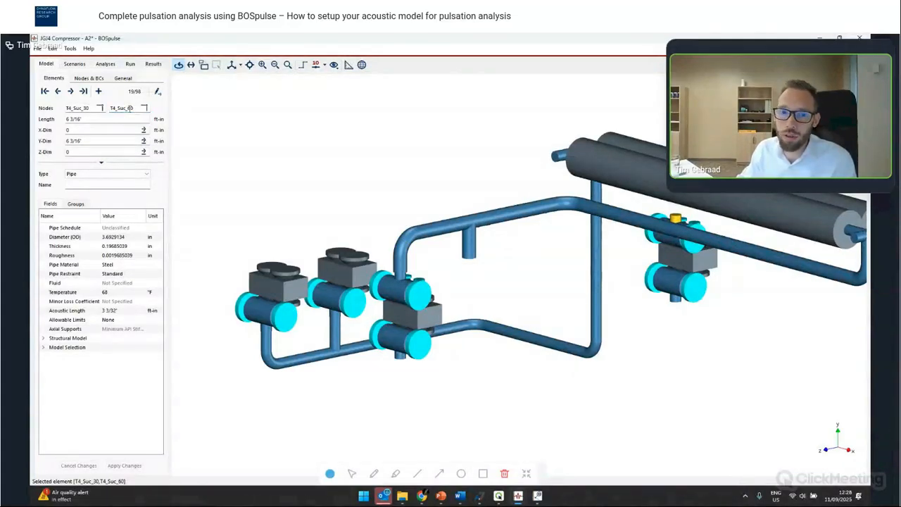
pyautogui.doubleClick(131, 108)
pyautogui.hotkey('ctrl', 'c')
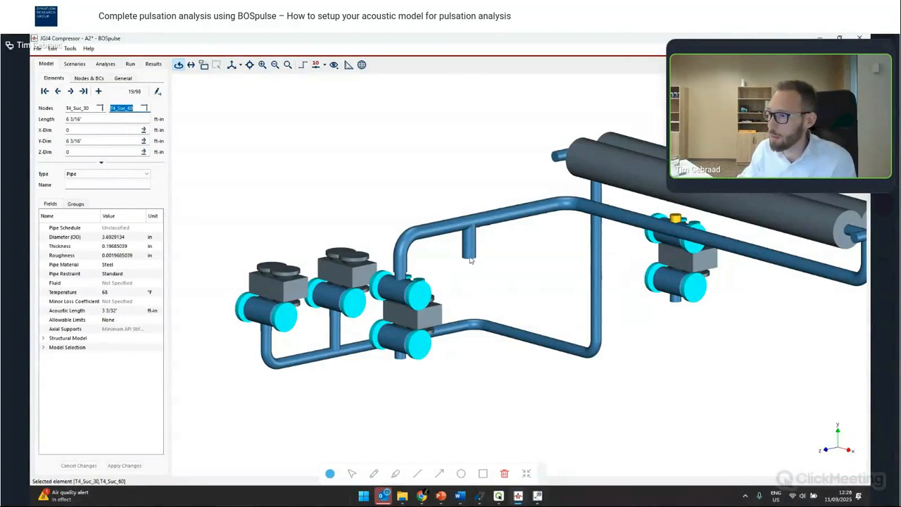
pyautogui.click(472, 257)
pyautogui.doubleClick(131, 109)
pyautogui.hotkey('ctrl', 'v')
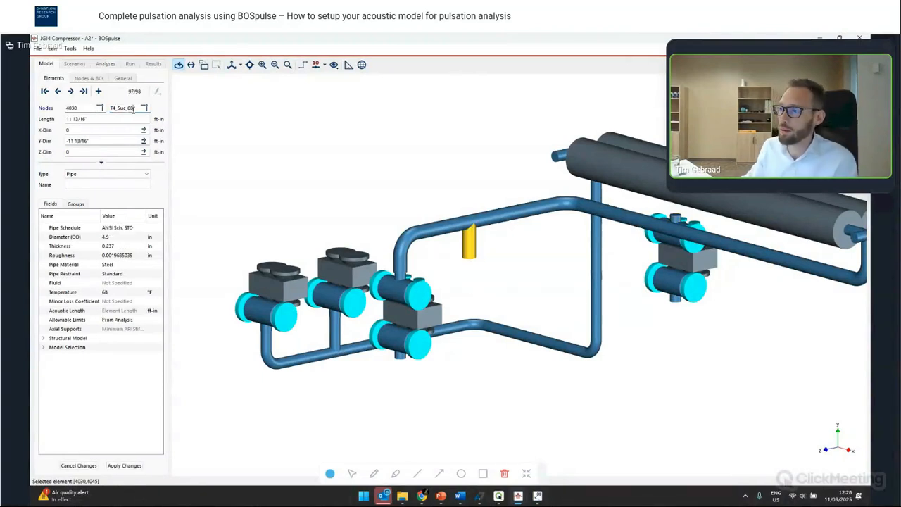
pyautogui.press('Return')
# - Select both cooler shell elements and change their type to Heat Exchanger
pyautogui.scroll(-3, 313, 161)
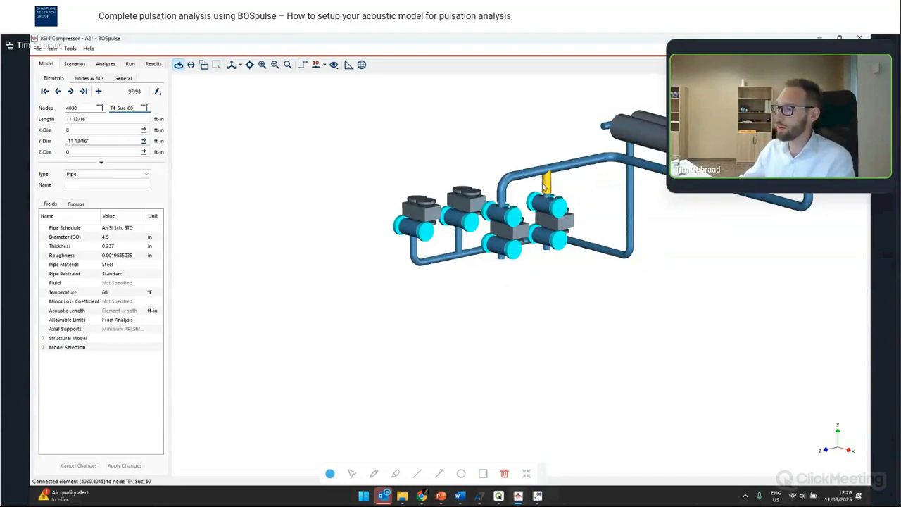
pyautogui.scroll(2, 547, 190)
pyautogui.scroll(-1, 443, 235)
pyautogui.scroll(1, 428, 232)
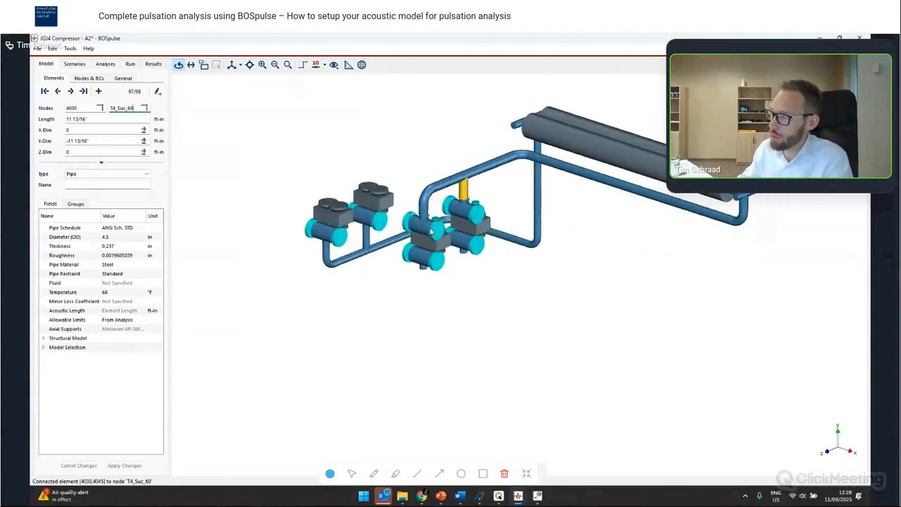
pyautogui.moveTo(479, 216); pyautogui.dragTo(465, 267)
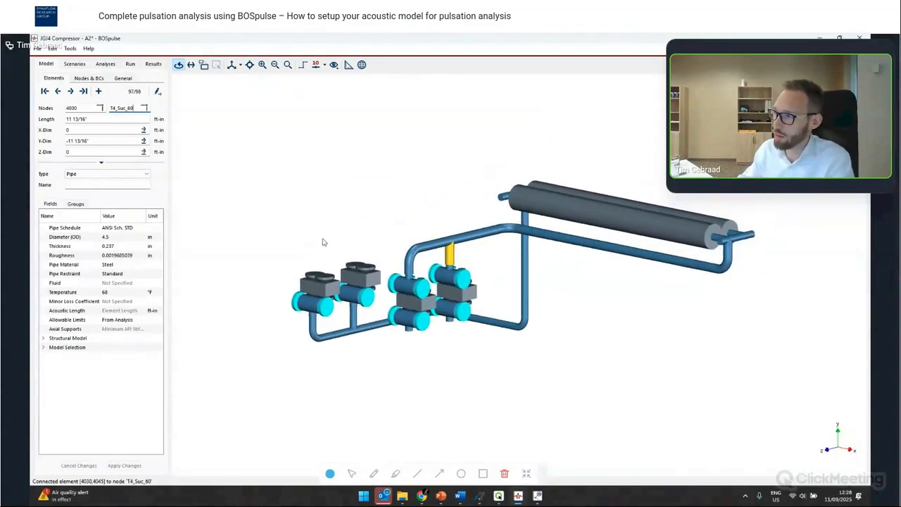
pyautogui.moveTo(549, 215); pyautogui.dragTo(551, 237)
pyautogui.click(598, 206)
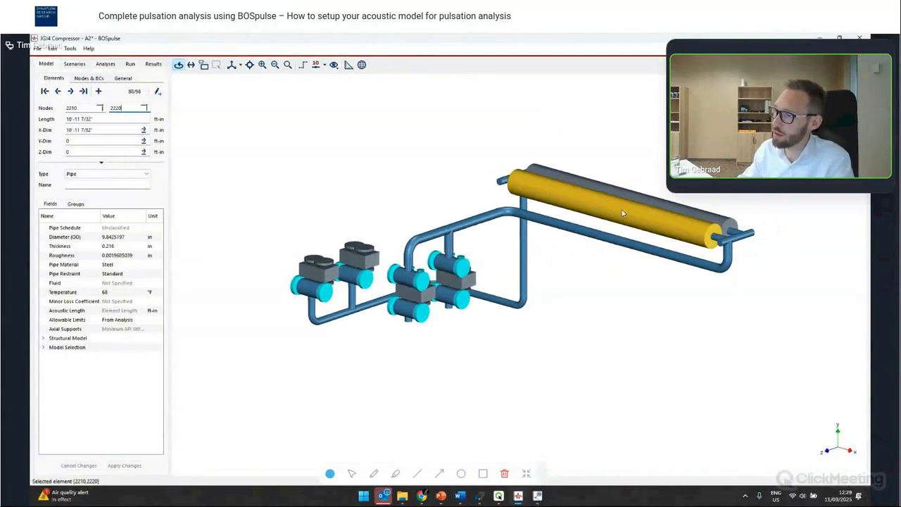
pyautogui.keyDown('ctrl'); pyautogui.click(629, 192); pyautogui.keyUp('ctrl')
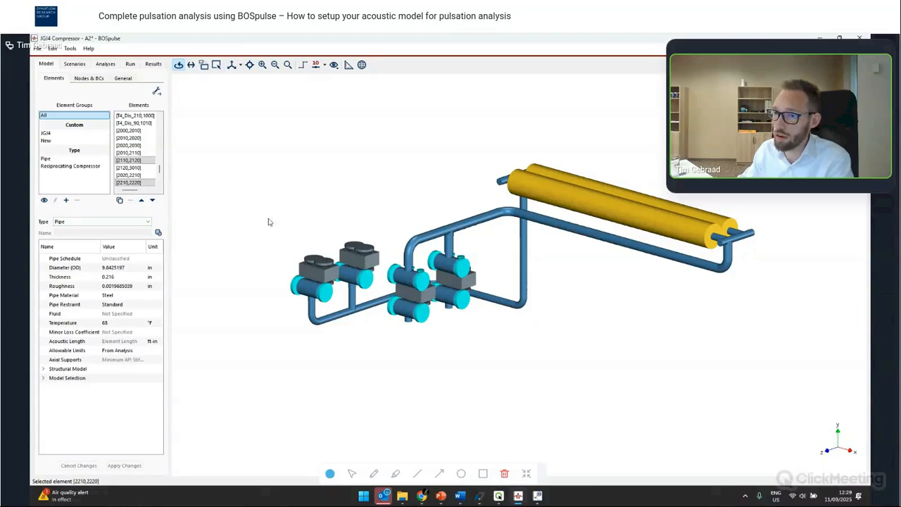
pyautogui.click(87, 223)
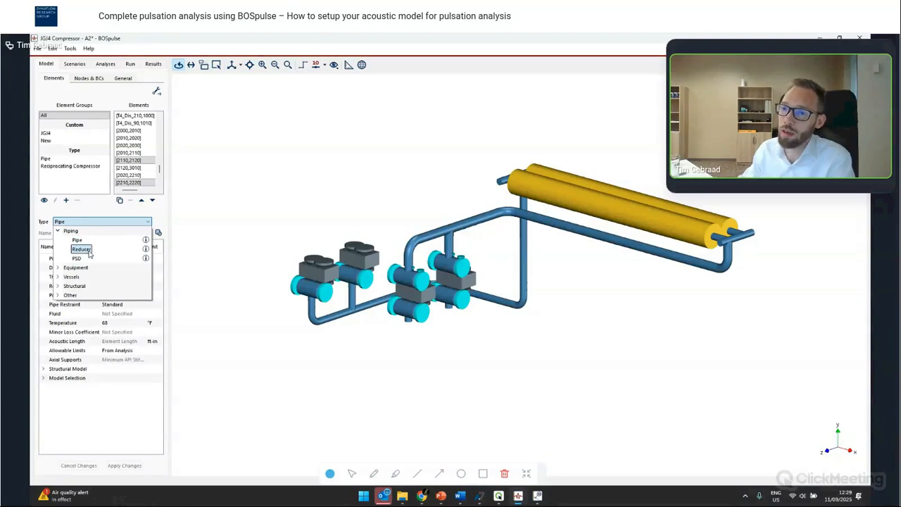
pyautogui.click(58, 268)
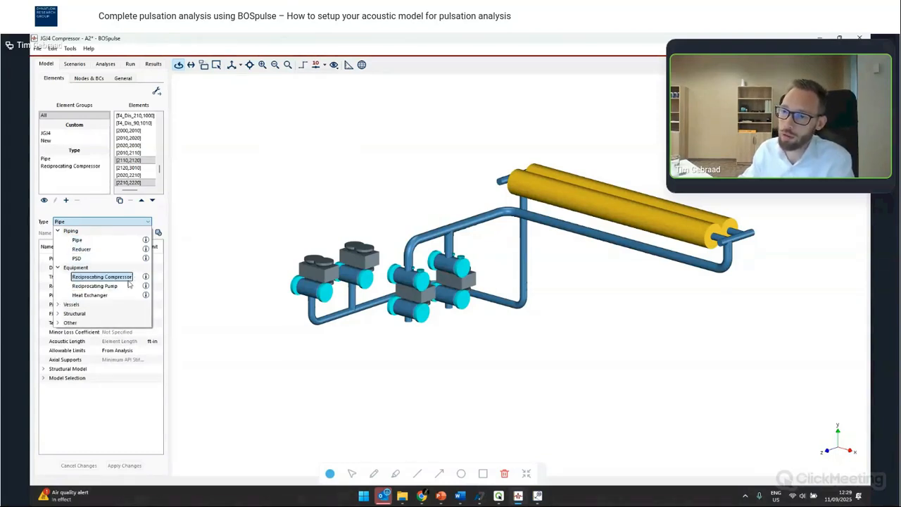
pyautogui.click(92, 296)
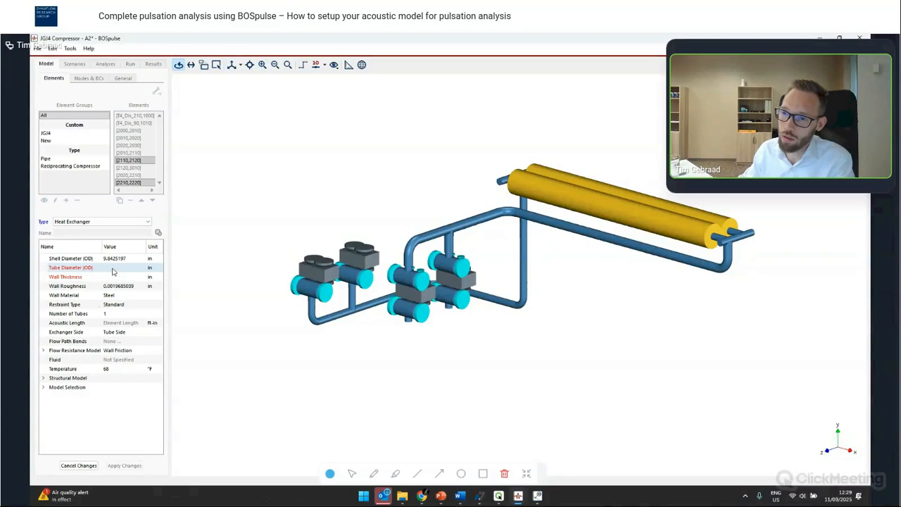
# - Set the heat exchangers' tube diameter to 0.4 in, wall thickness to 0.04 in and number of tubes to 14
pyautogui.click(114, 258)
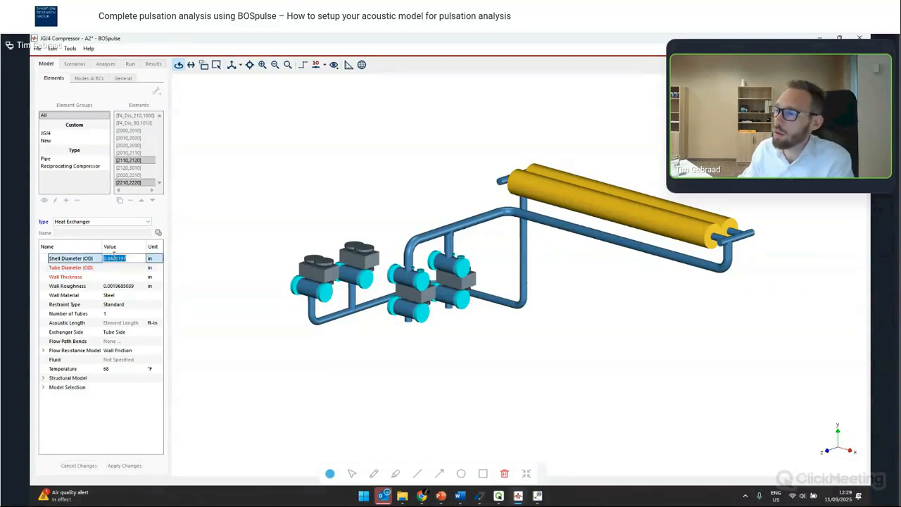
pyautogui.click(115, 268)
pyautogui.write('0.4')
pyautogui.click(117, 276)
pyautogui.write('0.04')
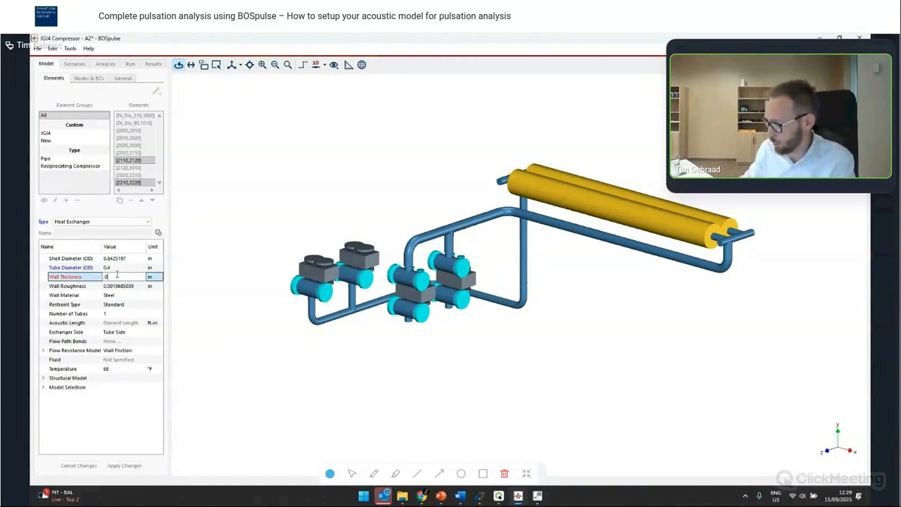
pyautogui.press('Return')
pyautogui.click(124, 313)
pyautogui.click(123, 313)
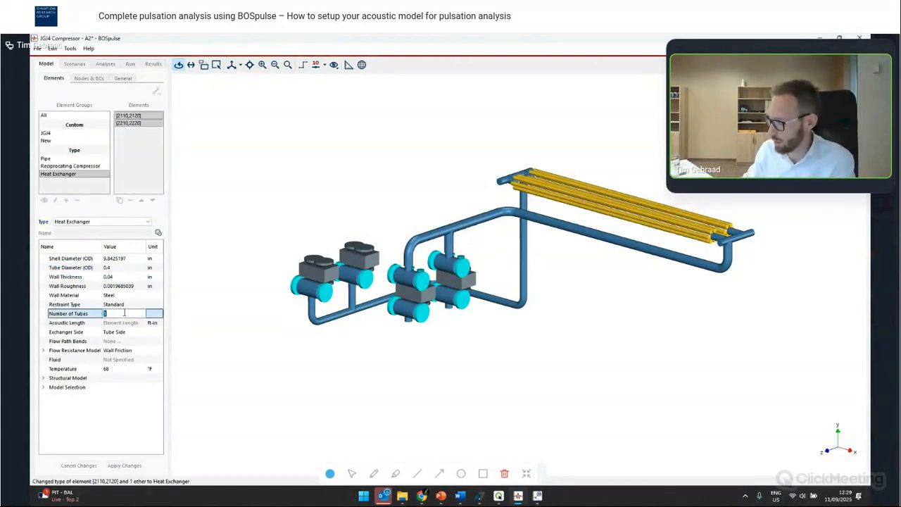
pyautogui.press('Return')
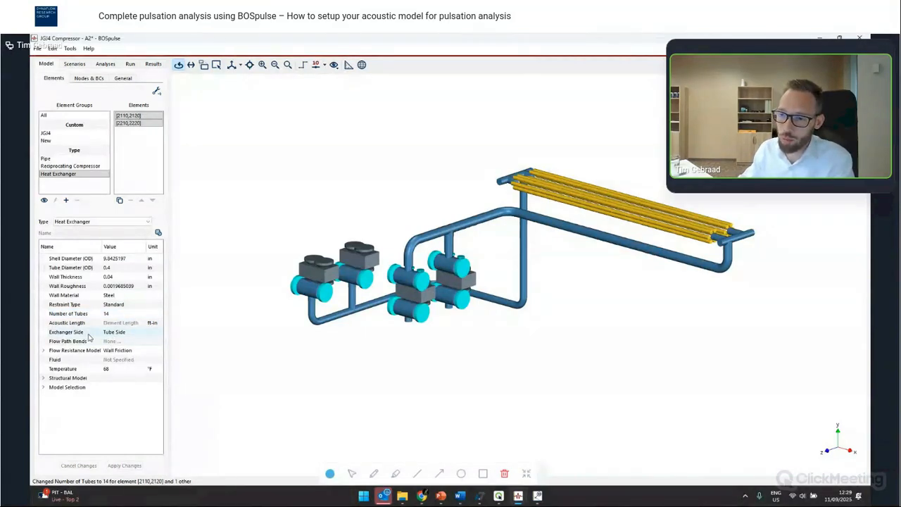
pyautogui.click(112, 332)
pyautogui.click(131, 331)
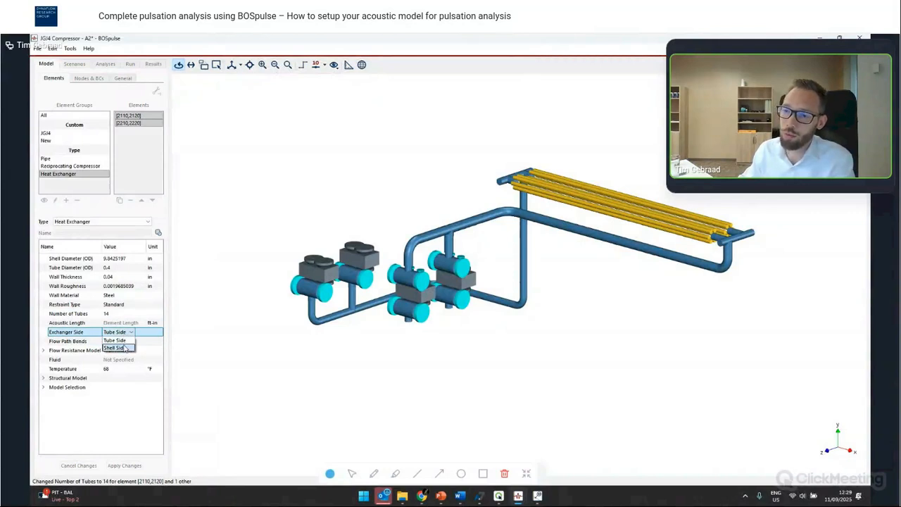
pyautogui.click(135, 422)
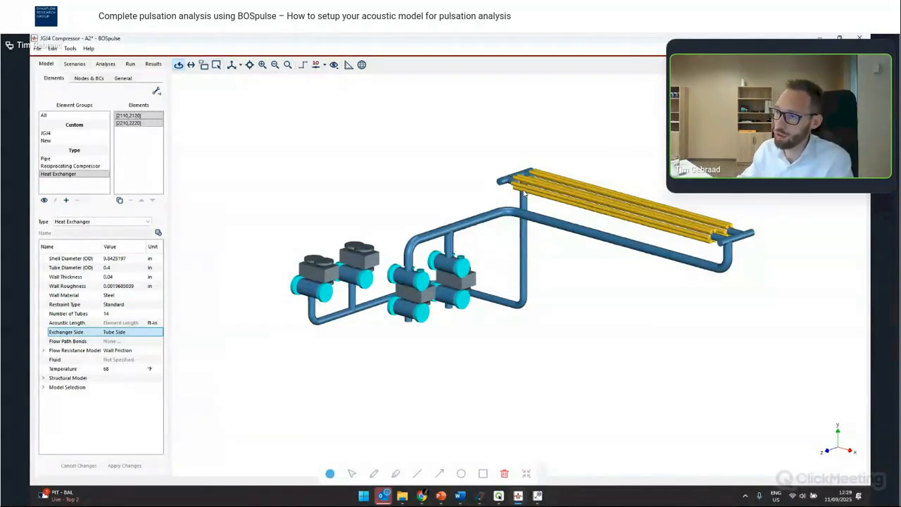
# - In scenarios Case 1 to Case 6, set the Flow BC of the compressor cylinders' suction and discharge nodes to Not Specified
pyautogui.moveTo(693, 246); pyautogui.dragTo(727, 253)
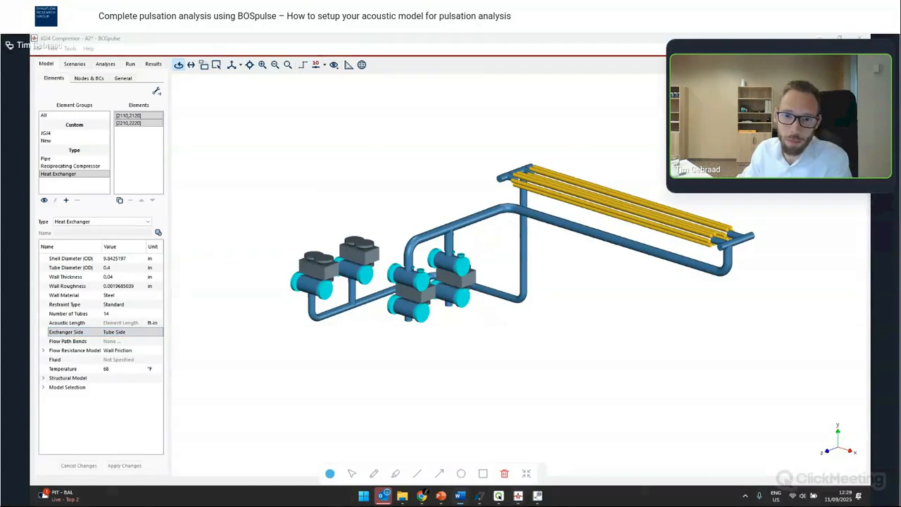
pyautogui.moveTo(466, 333)
pyautogui.mouseDown()
pyautogui.moveTo(462, 320)
pyautogui.moveTo(459, 328)
pyautogui.mouseUp()
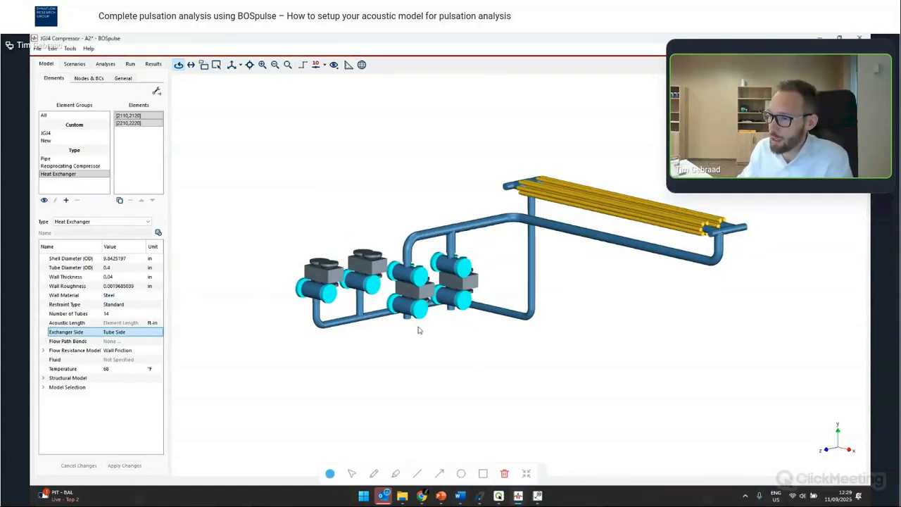
pyautogui.click(73, 63)
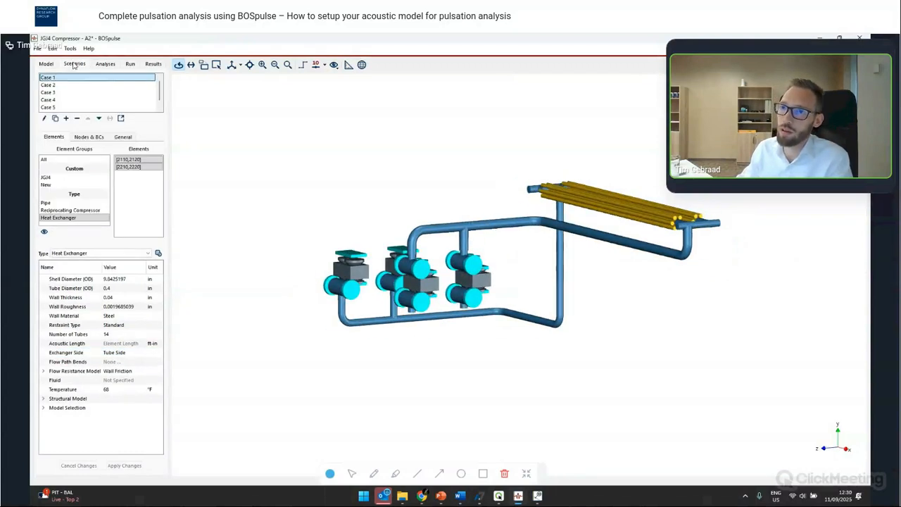
pyautogui.moveTo(452, 292); pyautogui.dragTo(561, 364)
pyautogui.scroll(3, 564, 329)
pyautogui.moveTo(537, 305); pyautogui.dragTo(614, 286)
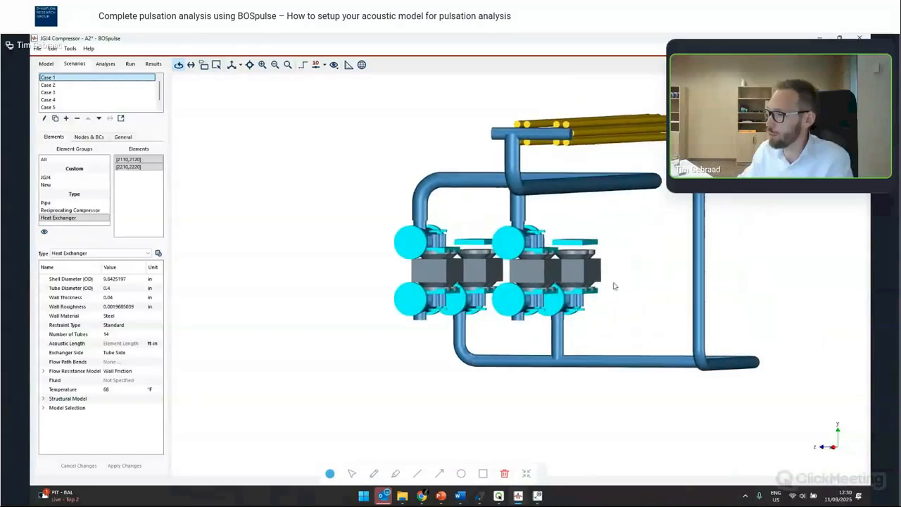
pyautogui.moveTo(519, 270); pyautogui.dragTo(446, 254)
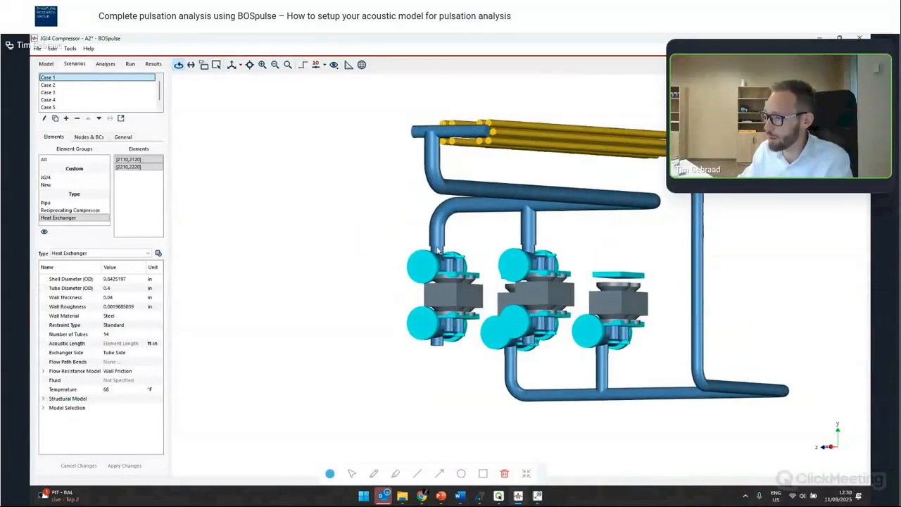
pyautogui.click(626, 327)
pyautogui.click(85, 136)
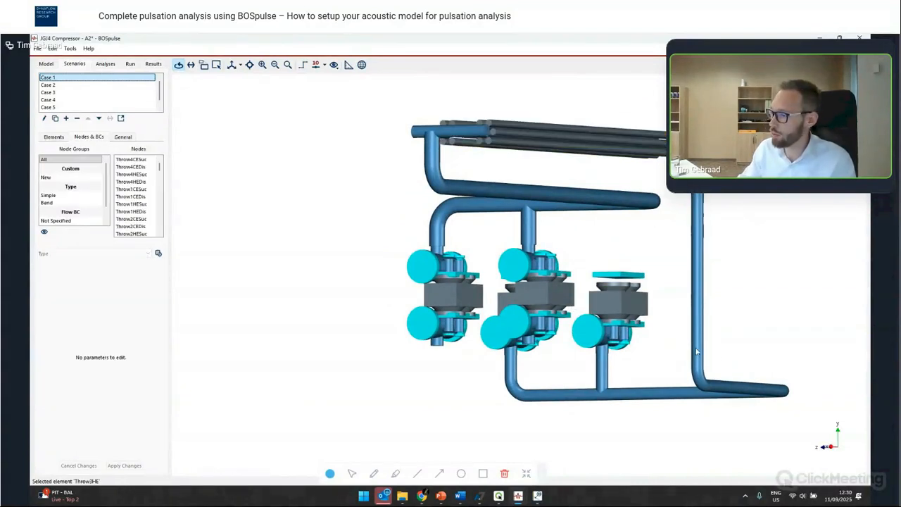
pyautogui.click(640, 328)
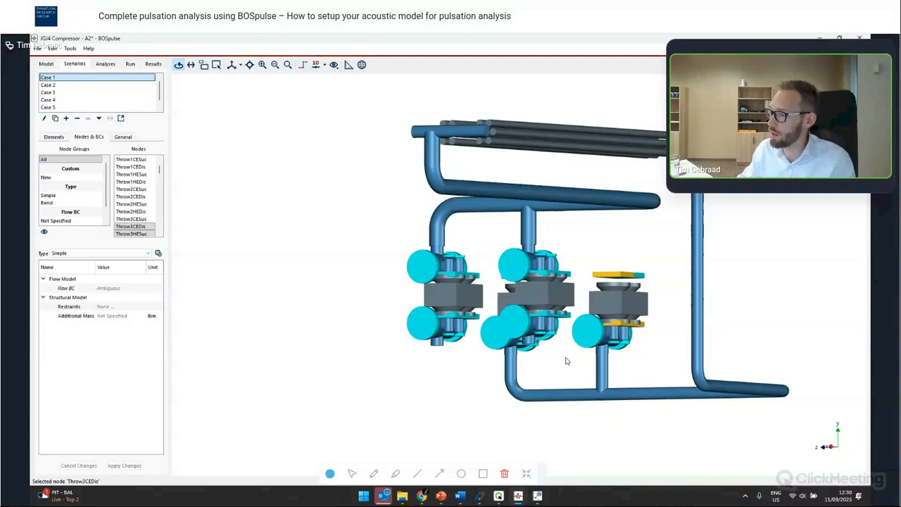
pyautogui.moveTo(565, 358); pyautogui.dragTo(536, 345)
pyautogui.click(632, 326)
pyautogui.keyDown('ctrl'); pyautogui.click(615, 325); pyautogui.keyUp('ctrl')
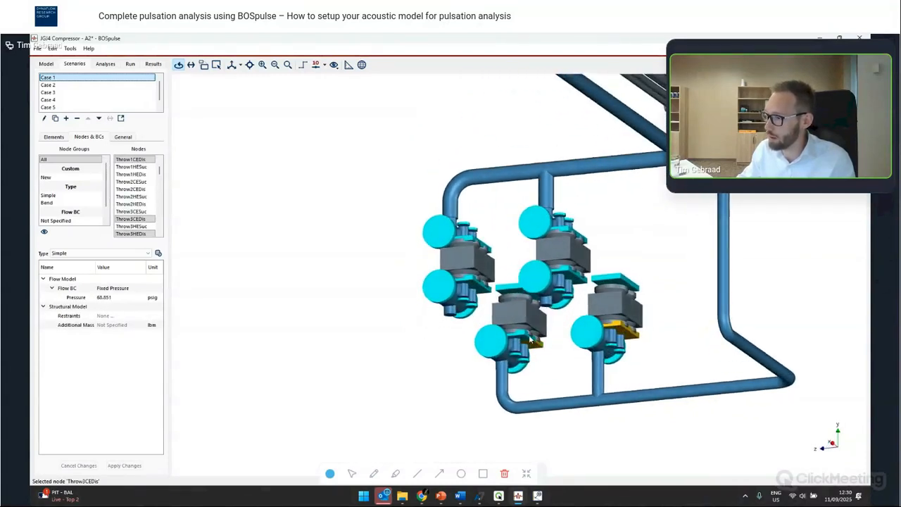
pyautogui.keyDown('ctrl'); pyautogui.click(531, 340); pyautogui.keyUp('ctrl')
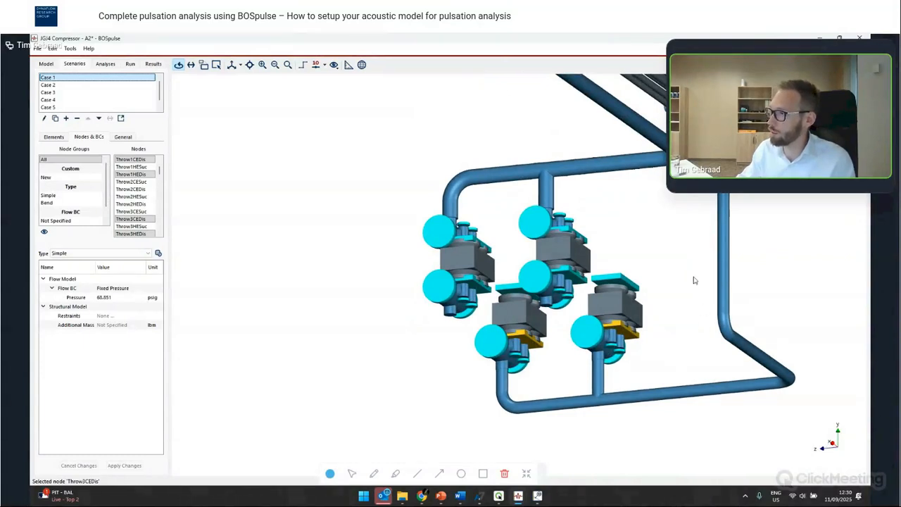
pyautogui.moveTo(538, 277); pyautogui.dragTo(741, 357)
pyautogui.keyDown('ctrl'); pyautogui.click(710, 332); pyautogui.keyUp('ctrl')
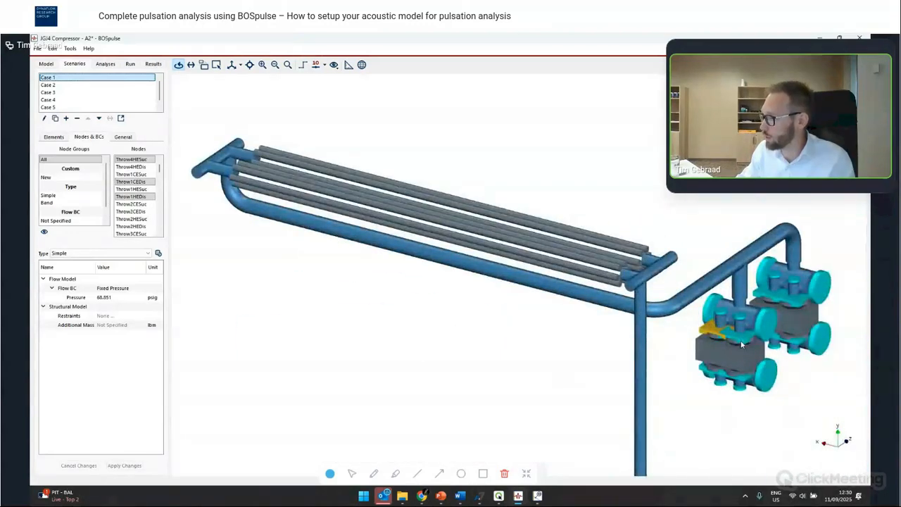
pyautogui.keyDown('ctrl'); pyautogui.click(741, 339); pyautogui.keyUp('ctrl')
pyautogui.keyDown('ctrl'); pyautogui.click(799, 299); pyautogui.keyUp('ctrl')
pyautogui.keyDown('ctrl'); pyautogui.click(771, 290); pyautogui.keyUp('ctrl')
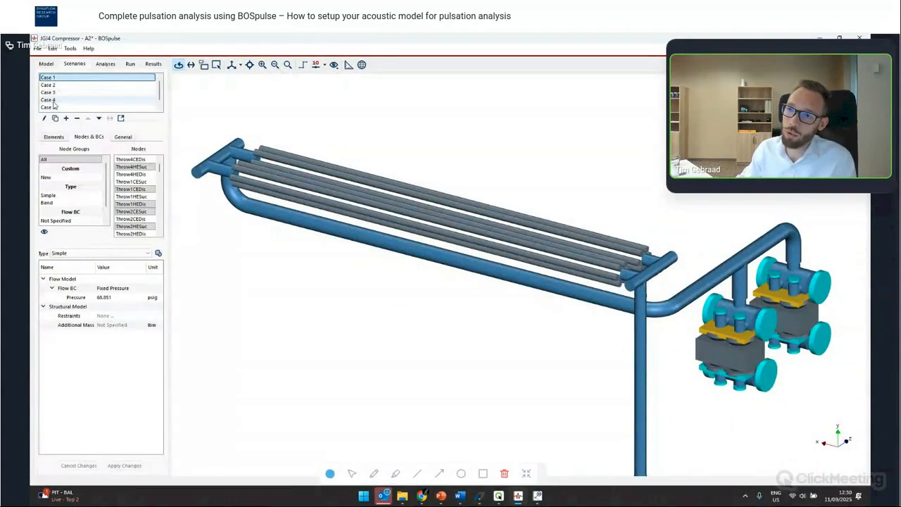
pyautogui.scroll(-1, 67, 98)
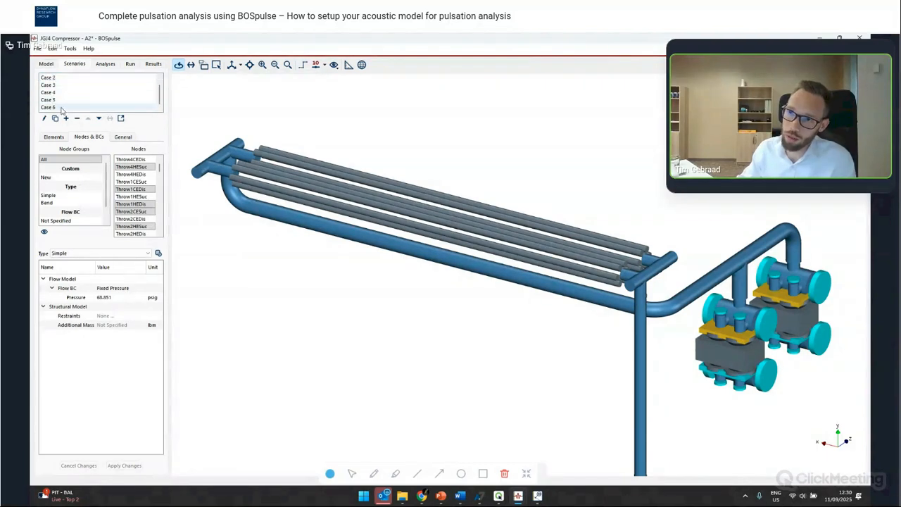
pyautogui.keyDown('shift'); pyautogui.click(64, 107); pyautogui.keyUp('shift')
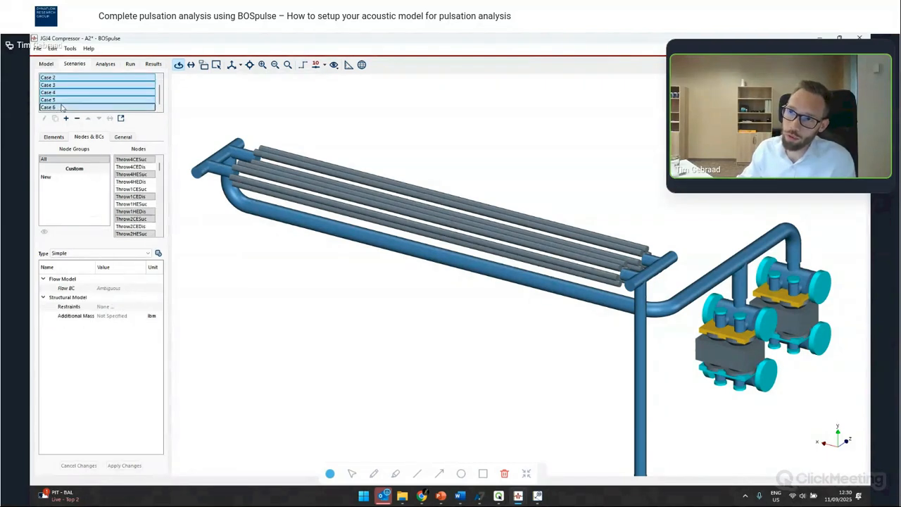
pyautogui.click(105, 289)
pyautogui.click(110, 297)
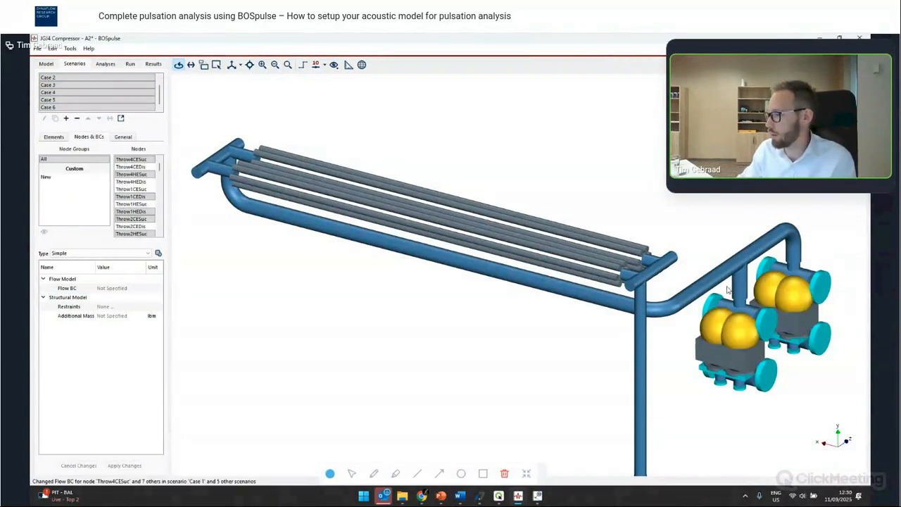
# - Inspect the suction header connection node T4_Suc_60 at the compressor from several angles
pyautogui.click(748, 338)
pyautogui.scroll(3, 670, 266)
pyautogui.scroll(-6, 670, 266)
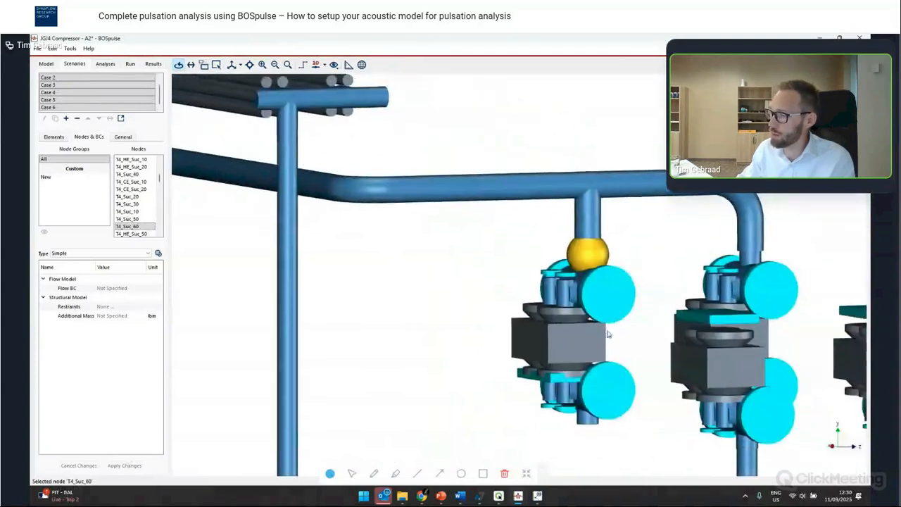
pyautogui.moveTo(586, 345); pyautogui.dragTo(471, 302)
pyautogui.scroll(-2, 426, 361)
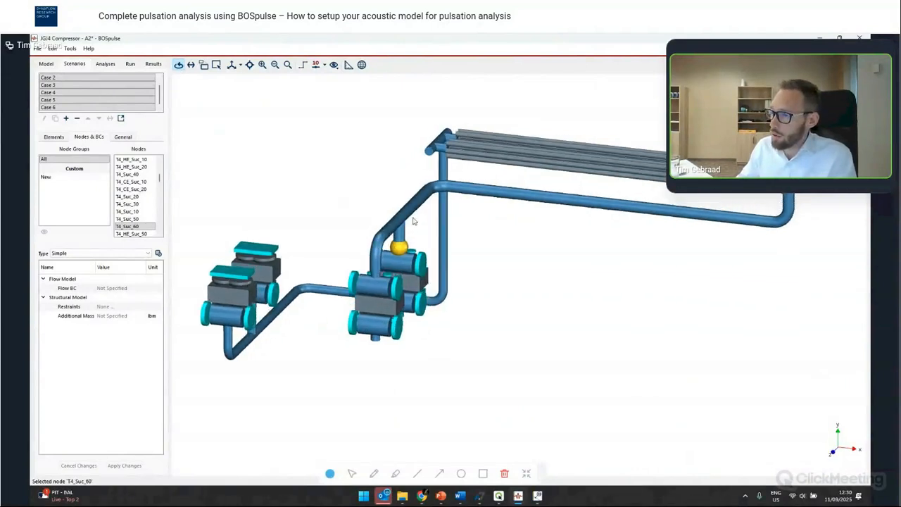
pyautogui.scroll(3, 429, 232)
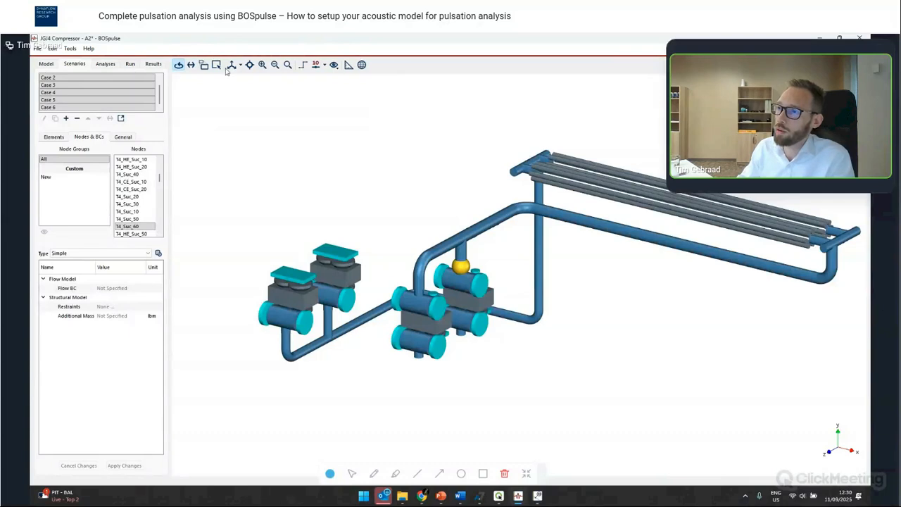
# - Open Show Fields and display the Elements' Fluid field on the model
pyautogui.click(335, 66)
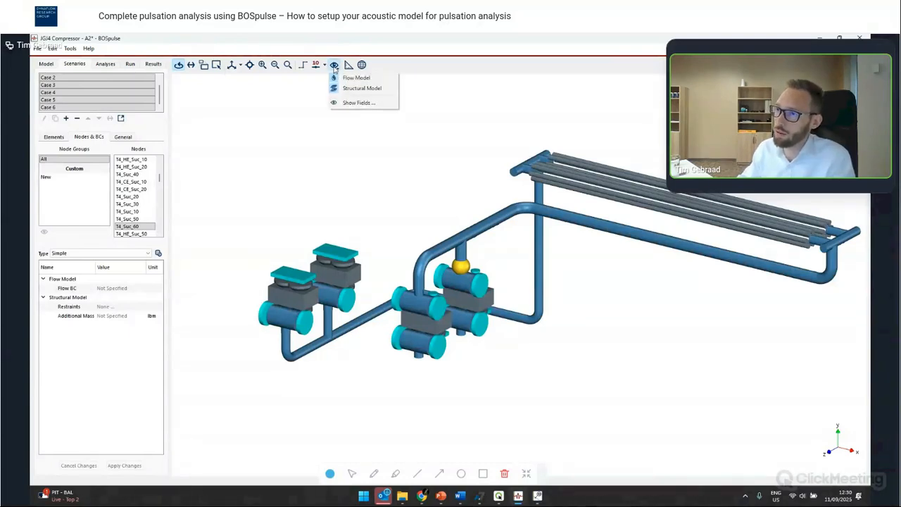
pyautogui.click(365, 105)
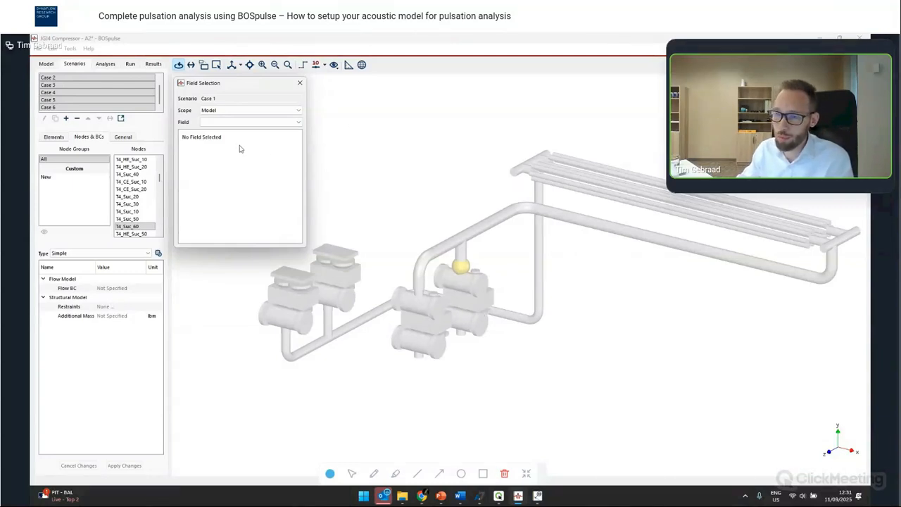
pyautogui.click(227, 113)
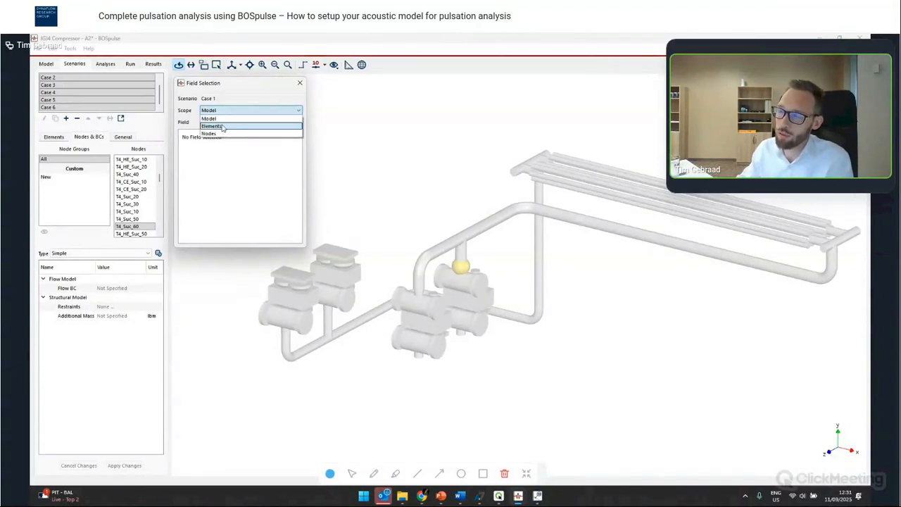
pyautogui.click(223, 127)
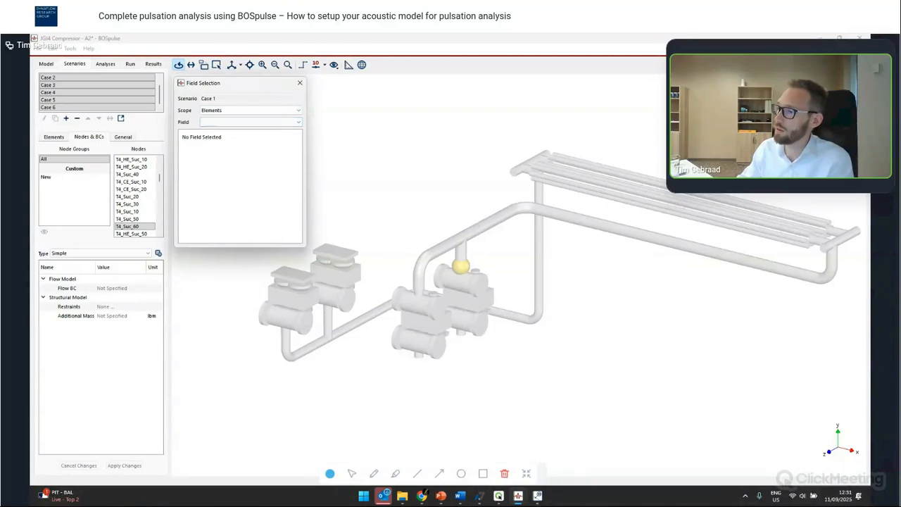
pyautogui.click(223, 121)
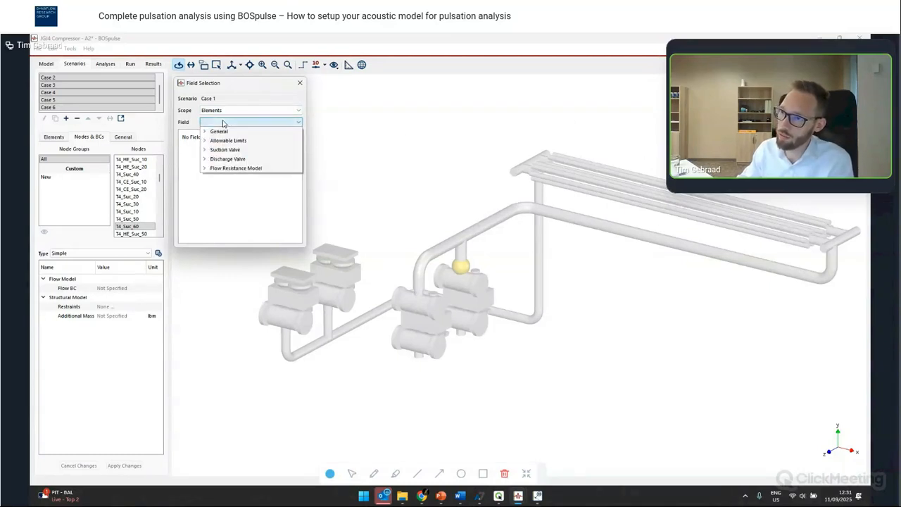
pyautogui.click(209, 133)
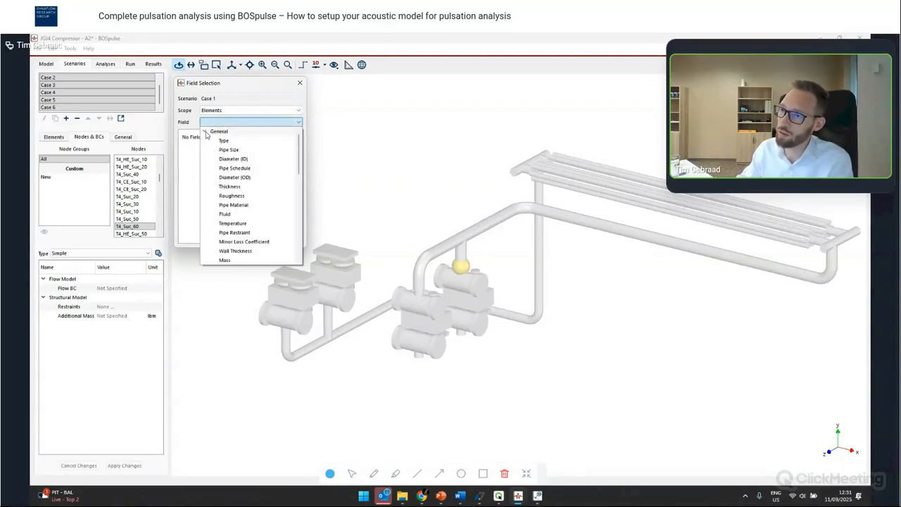
pyautogui.click(225, 213)
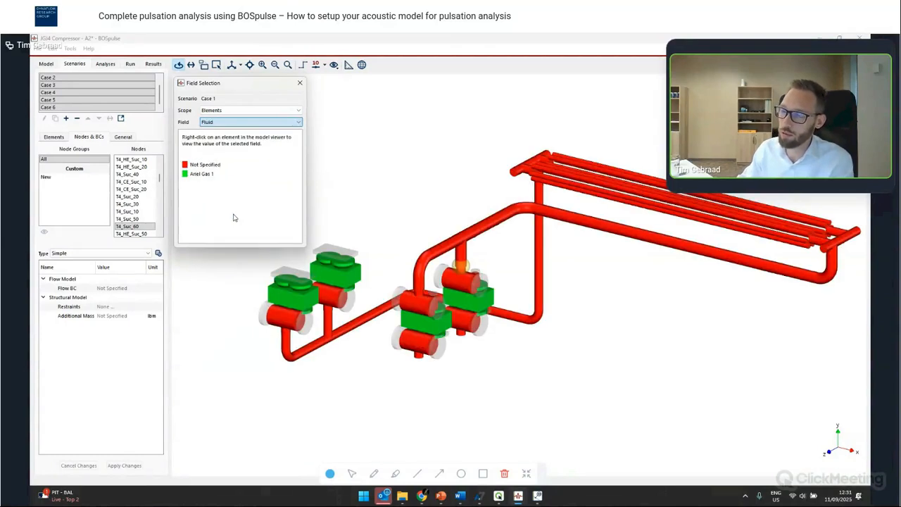
# - Assign the fluid Ariel Gas 1 to all elements in scenario Case 1
pyautogui.moveTo(514, 215); pyautogui.dragTo(373, 264)
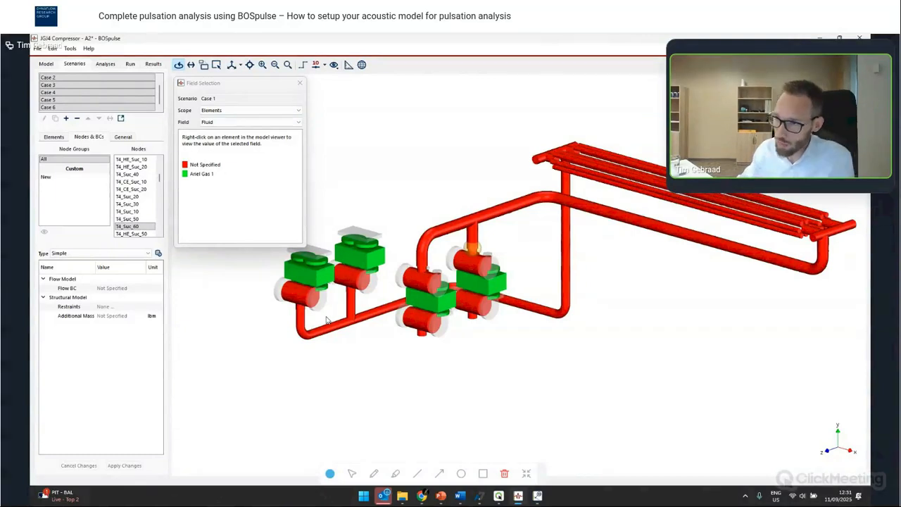
pyautogui.moveTo(399, 264); pyautogui.dragTo(360, 241)
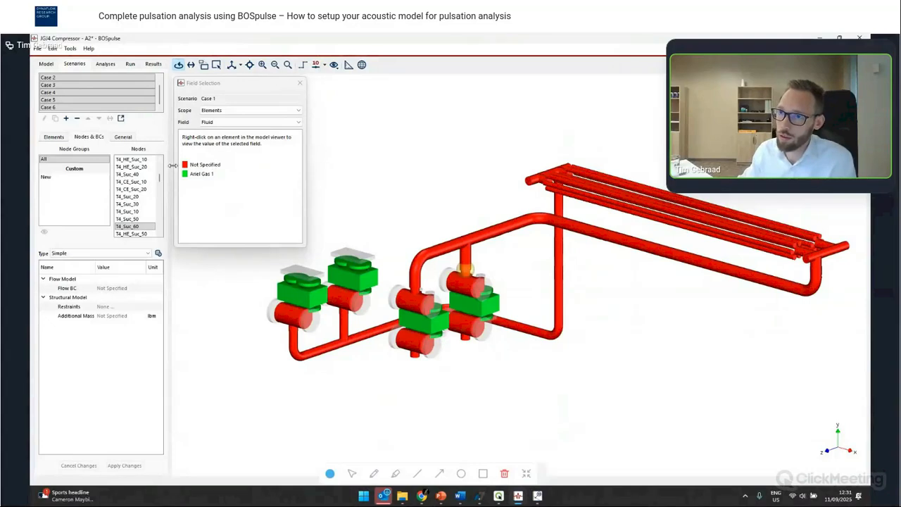
pyautogui.scroll(1, 102, 100)
pyautogui.click(104, 78)
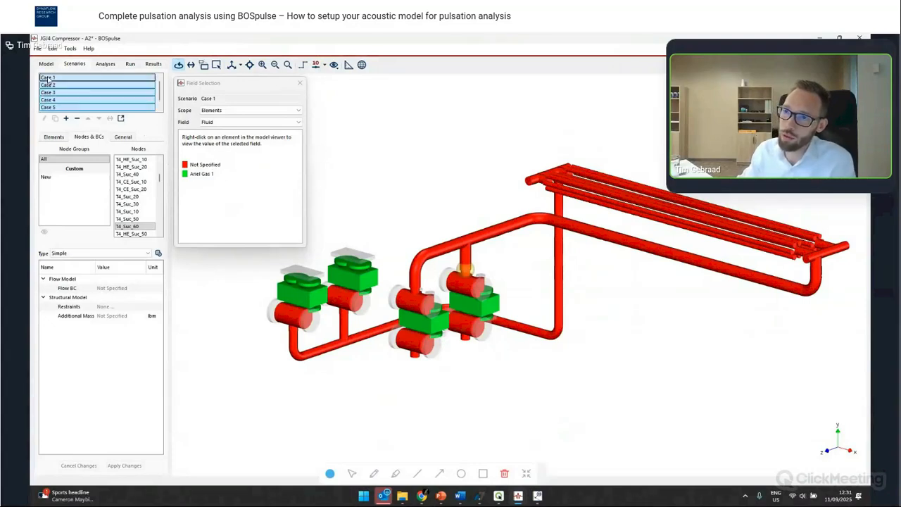
pyautogui.click(55, 138)
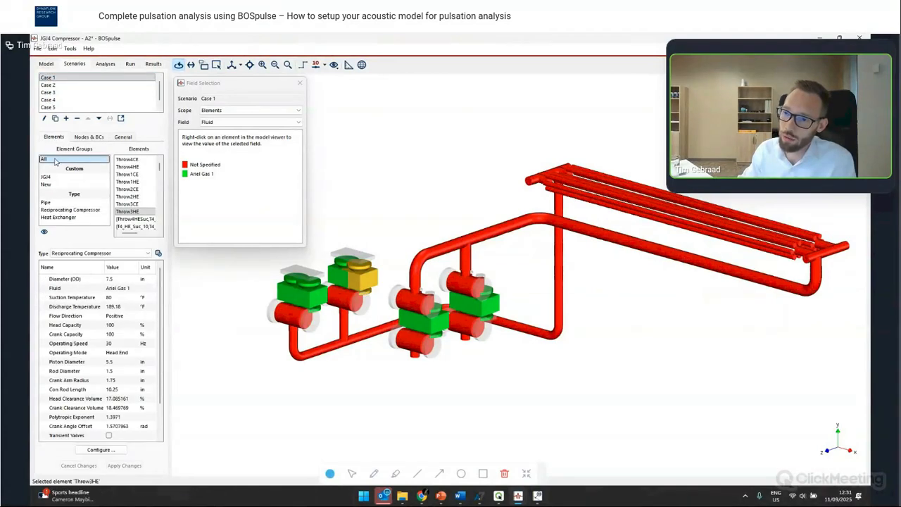
pyautogui.click(54, 160)
pyautogui.click(121, 289)
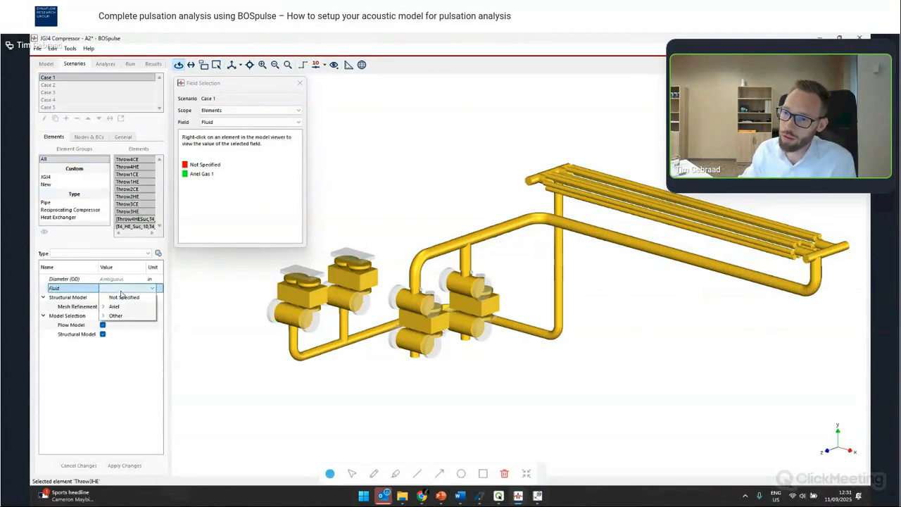
pyautogui.click(116, 307)
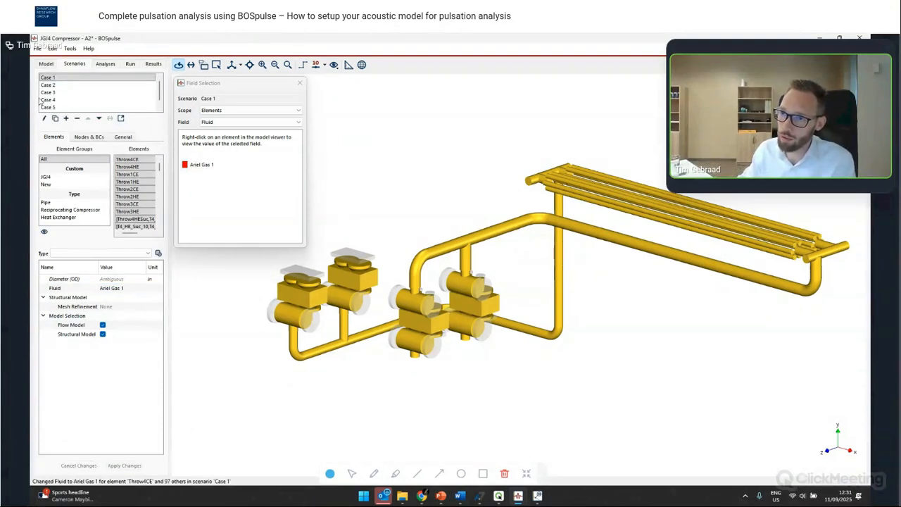
# - Display the elements' Temperature field, check a compressor cylinder, and return to the base Model view
pyautogui.moveTo(101, 127); pyautogui.dragTo(103, 138)
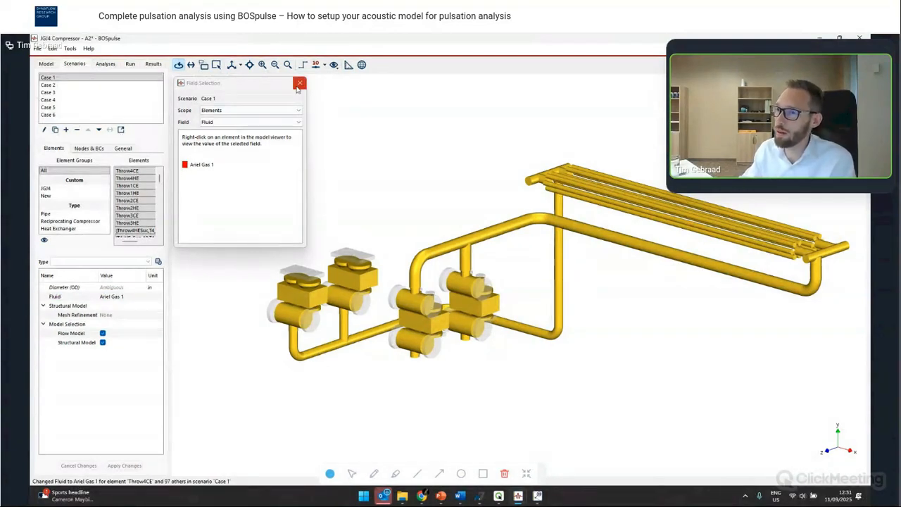
pyautogui.click(258, 122)
pyautogui.click(257, 181)
pyautogui.moveTo(521, 302); pyautogui.dragTo(771, 257)
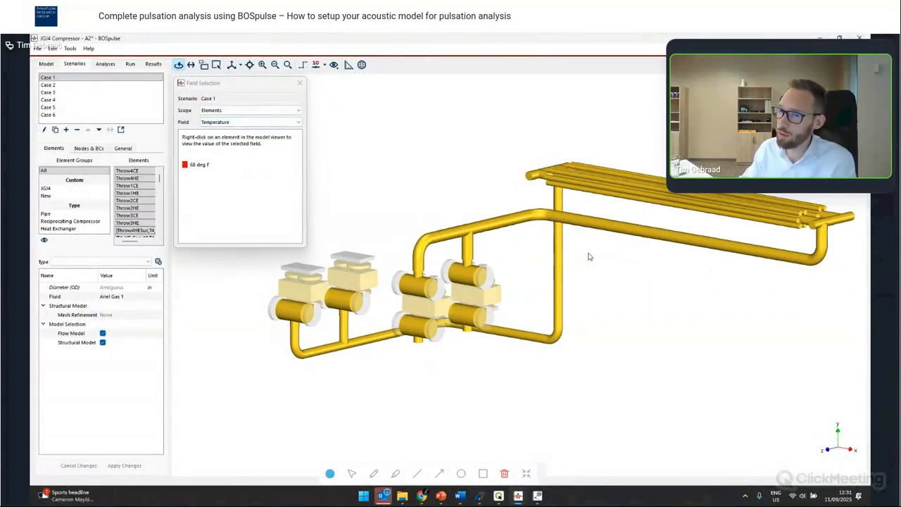
pyautogui.click(264, 278)
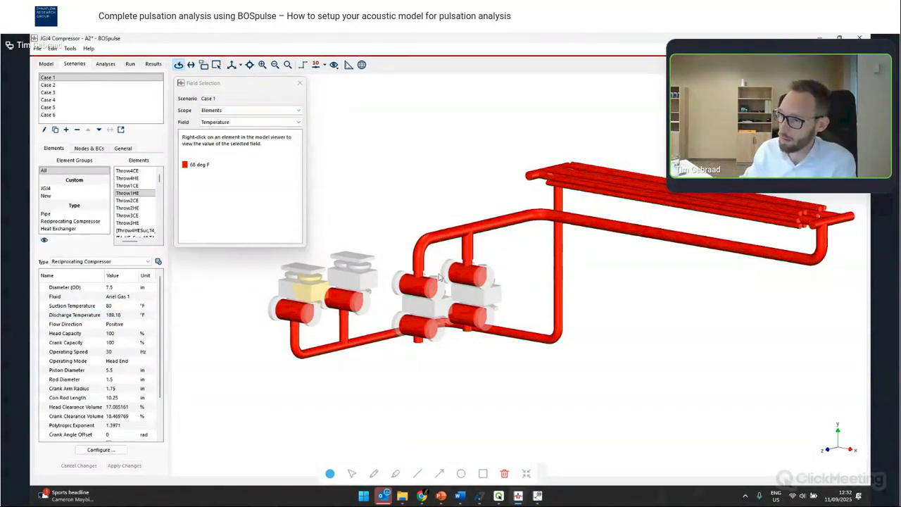
pyautogui.moveTo(441, 277); pyautogui.dragTo(739, 251)
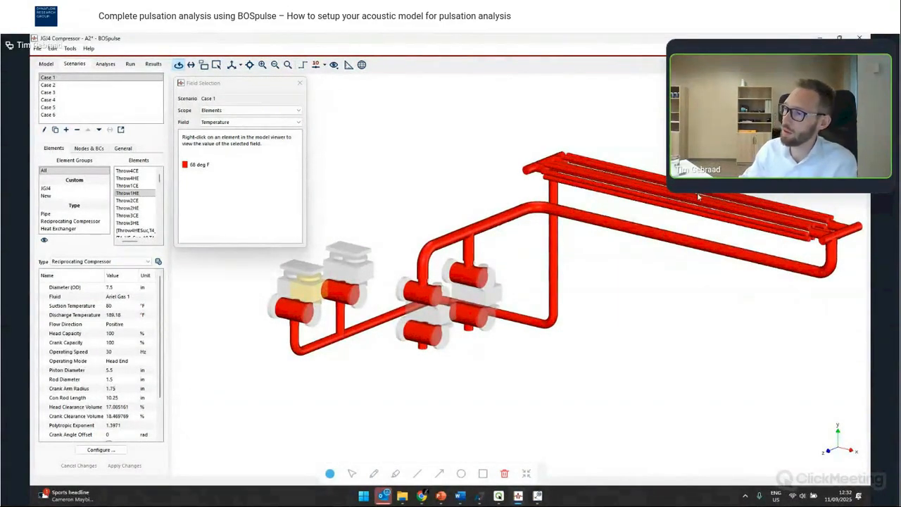
pyautogui.click(46, 64)
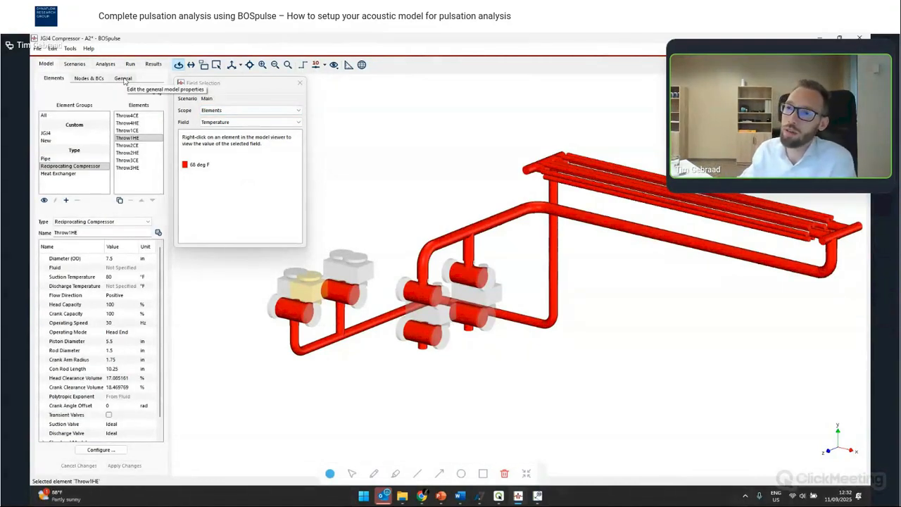
# - Close the field display and break the two cooler tube elements into shorter elements with the Break Elements command
pyautogui.click(299, 84)
pyautogui.click(299, 85)
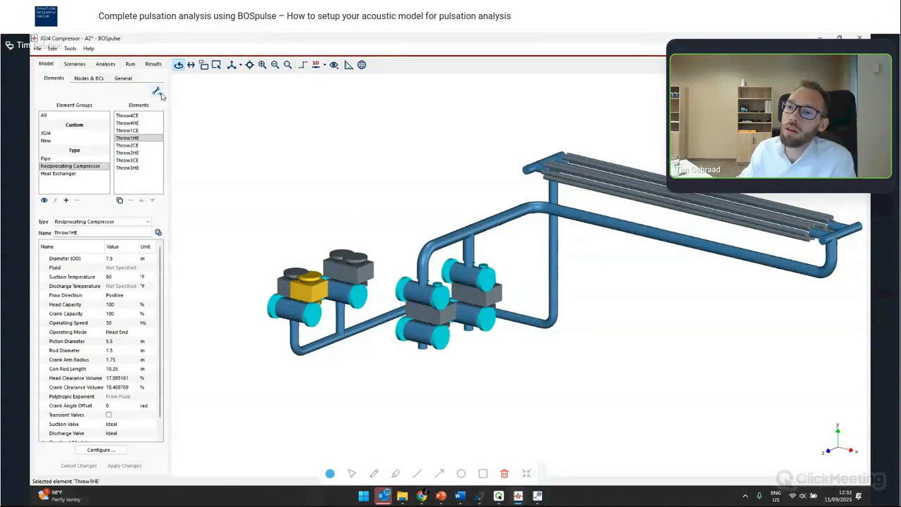
pyautogui.click(671, 203)
pyautogui.doubleClick(671, 202)
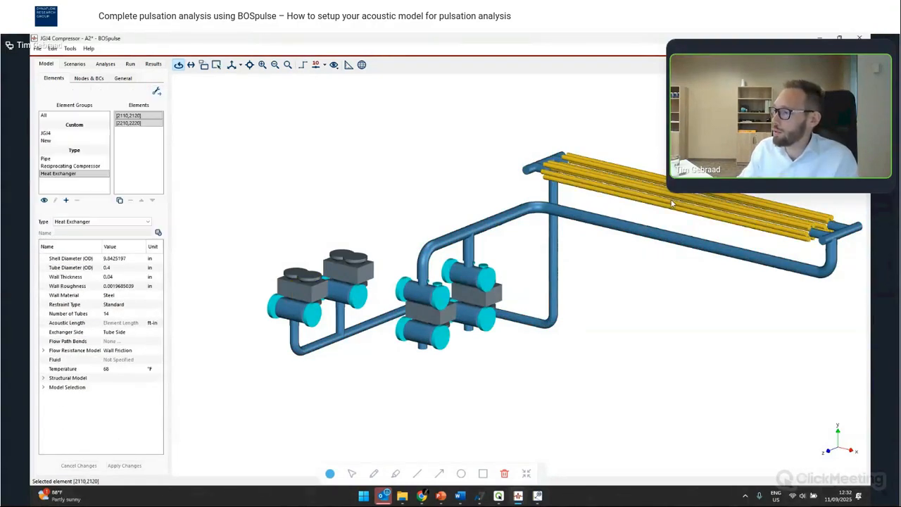
pyautogui.rightClick(671, 203)
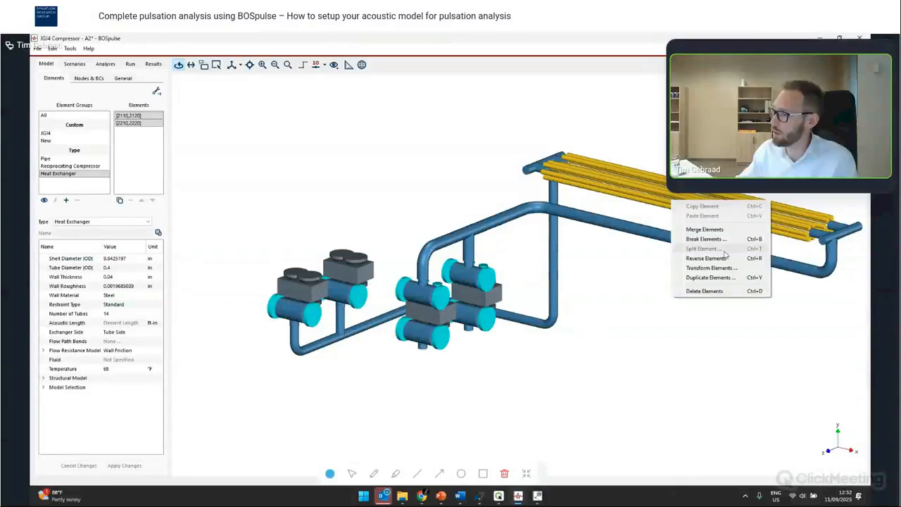
pyautogui.click(705, 239)
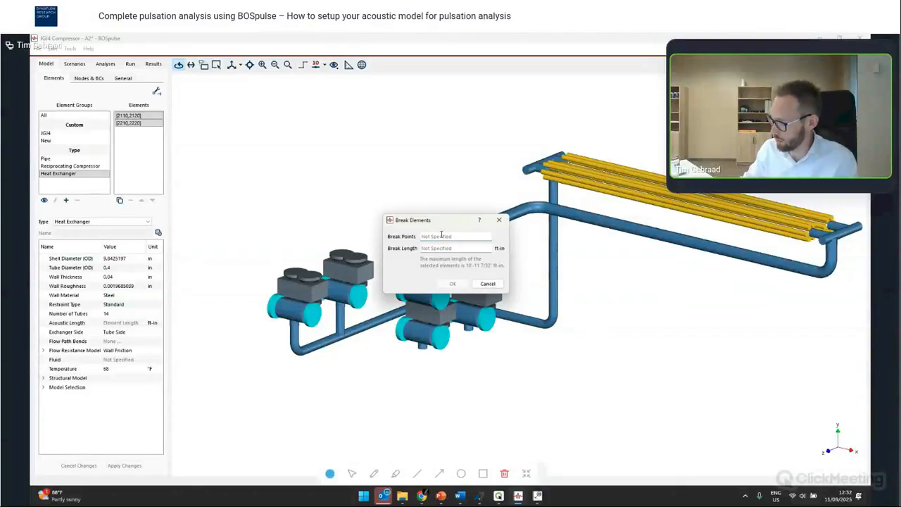
pyautogui.click(452, 284)
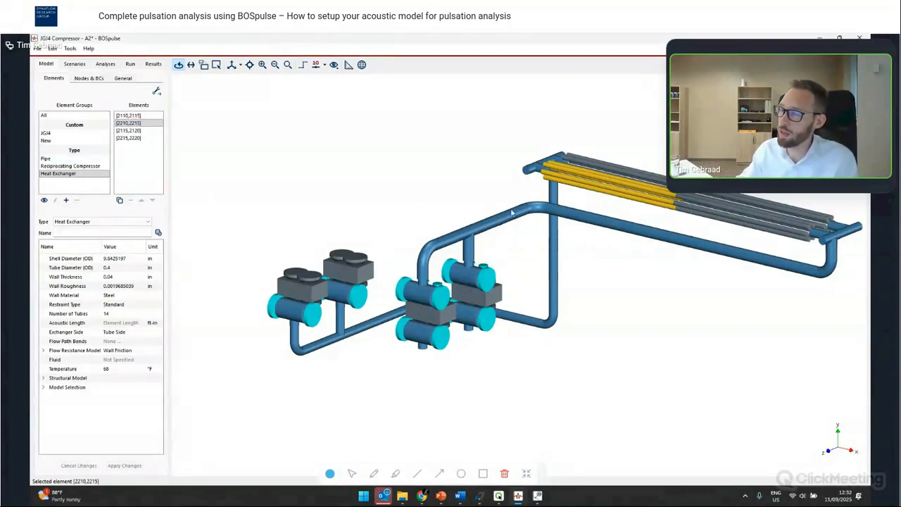
# - Add Diameter (OD) as an element grouping criterion and select the 3.5 in pipe group
pyautogui.click(62, 159)
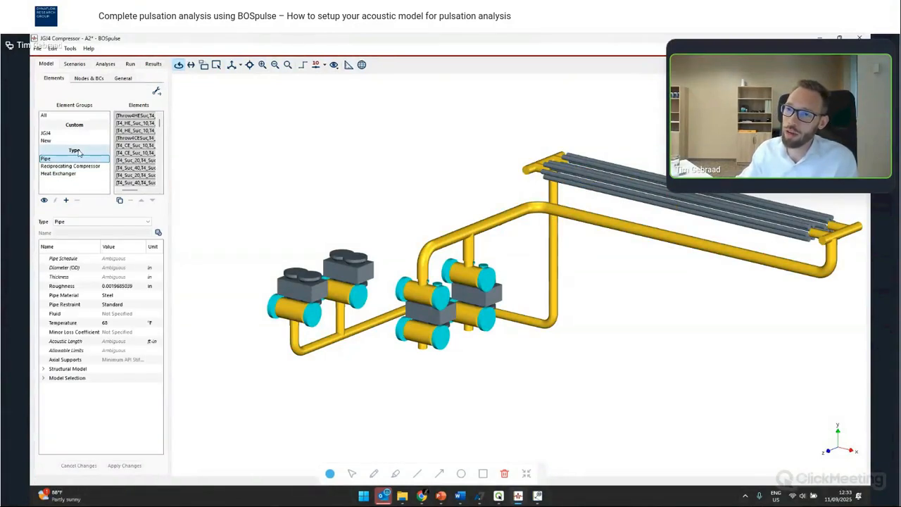
pyautogui.click(44, 200)
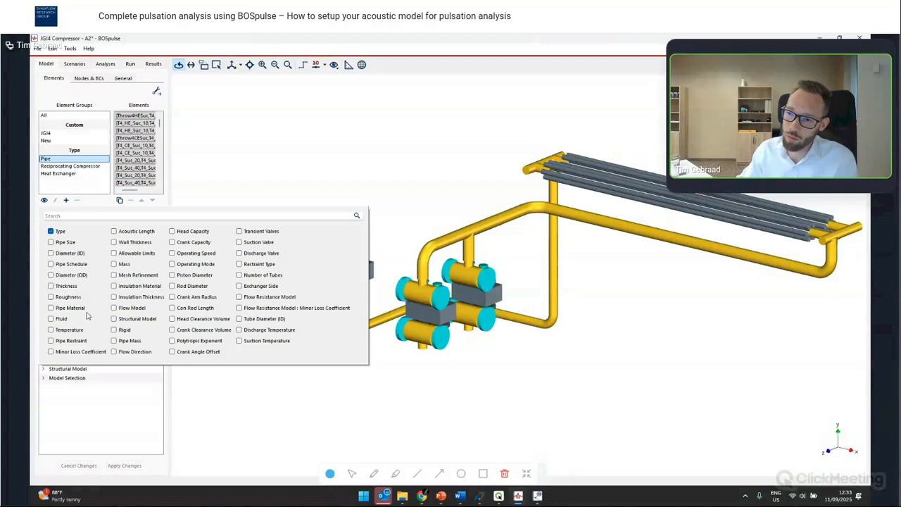
pyautogui.click(71, 275)
pyautogui.click(236, 167)
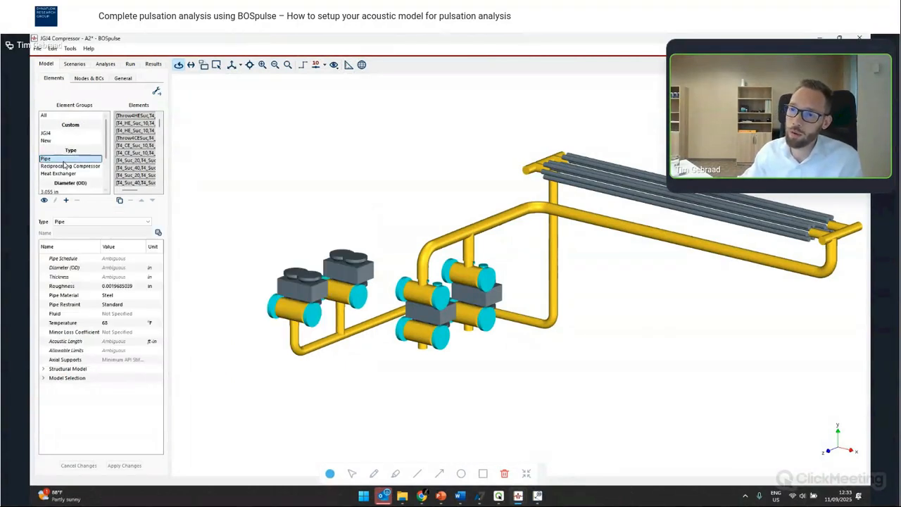
pyautogui.scroll(-1, 64, 165)
pyautogui.click(57, 174)
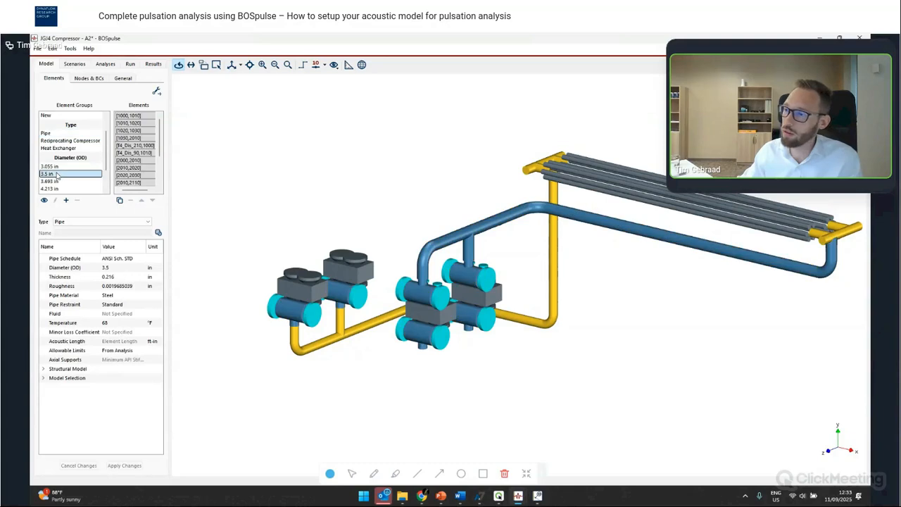
pyautogui.scroll(-2, 57, 172)
pyautogui.scroll(2, 57, 169)
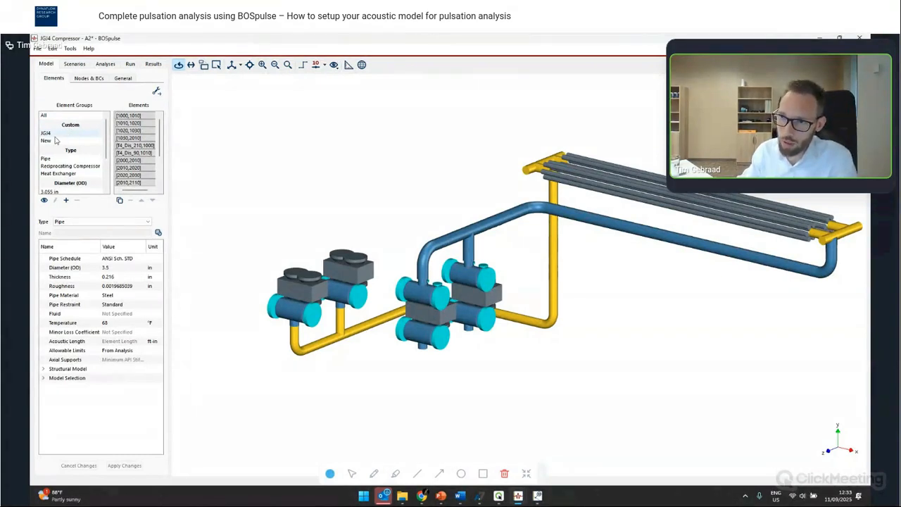
# - Rename the New element group to Instage
pyautogui.click(55, 135)
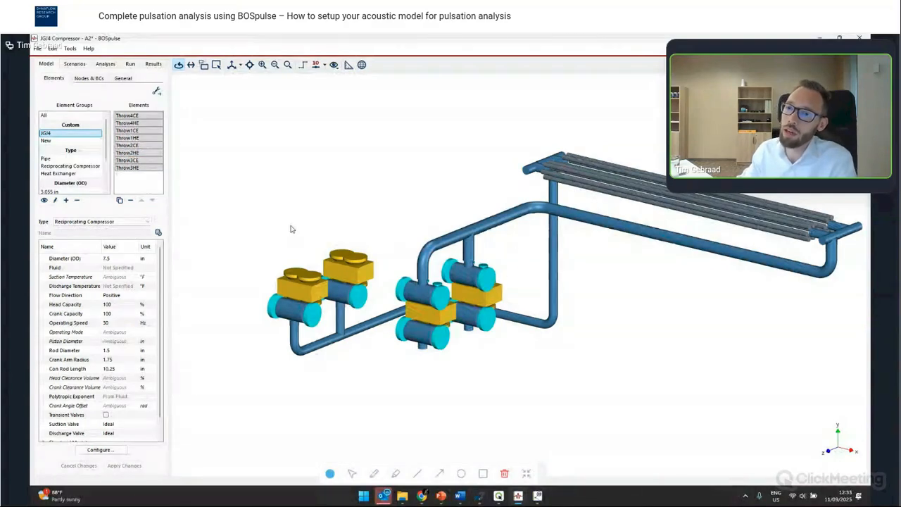
pyautogui.click(72, 141)
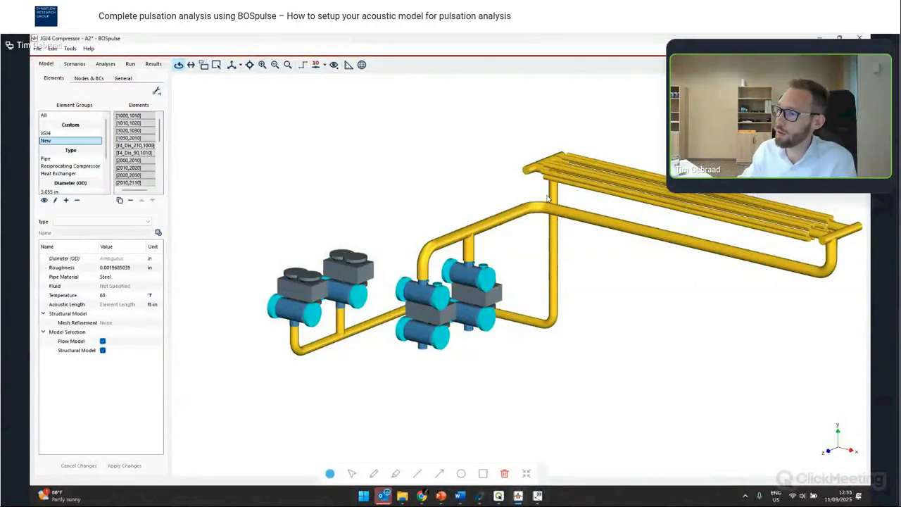
pyautogui.click(57, 200)
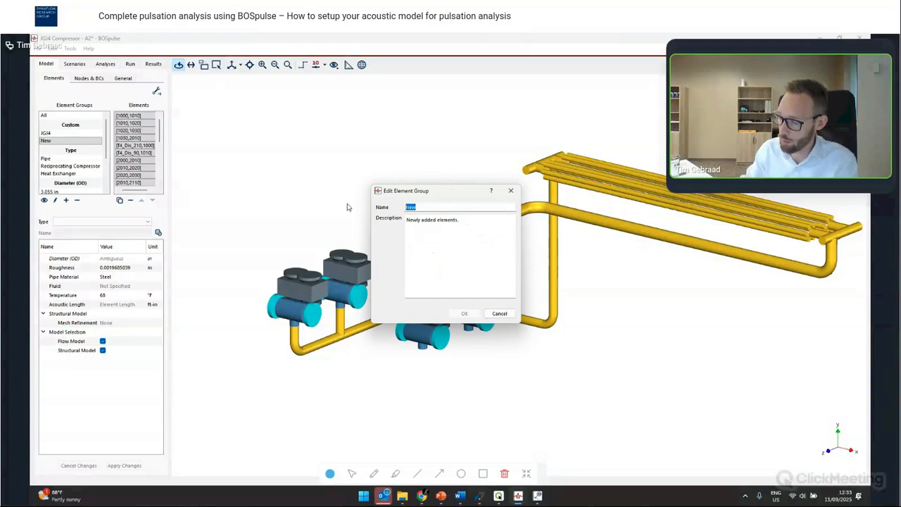
pyautogui.press('BackSpace')
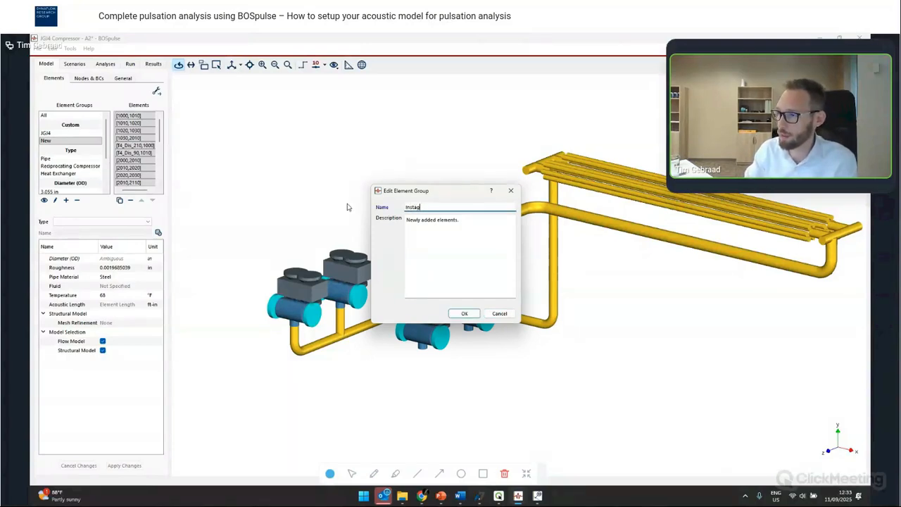
pyautogui.press('Return')
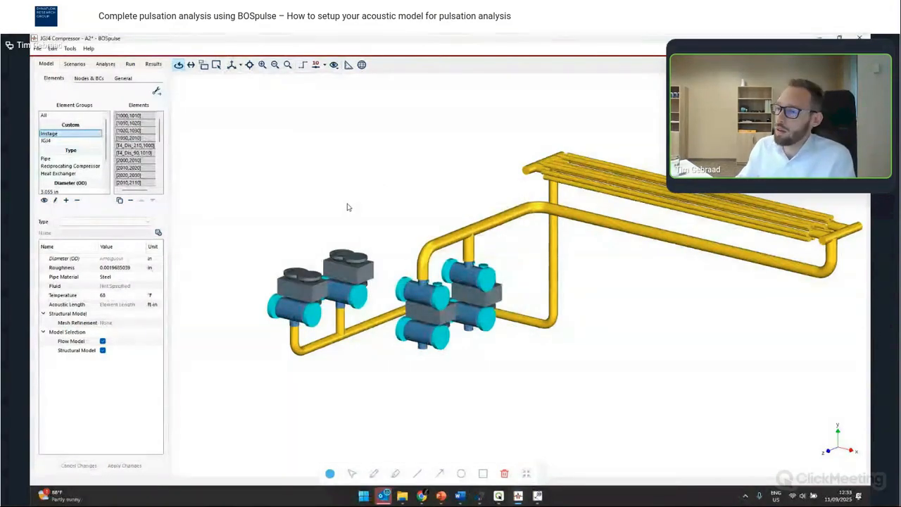
# - Select the interstage pipe chain from the cooler inlet back to the first-stage cylinder discharge bottles
pyautogui.scroll(-1, 344, 206)
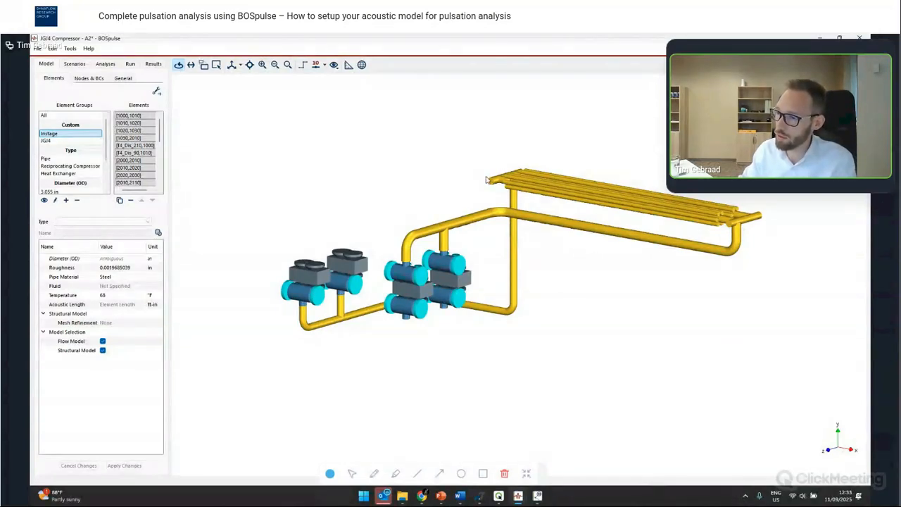
pyautogui.doubleClick(320, 327)
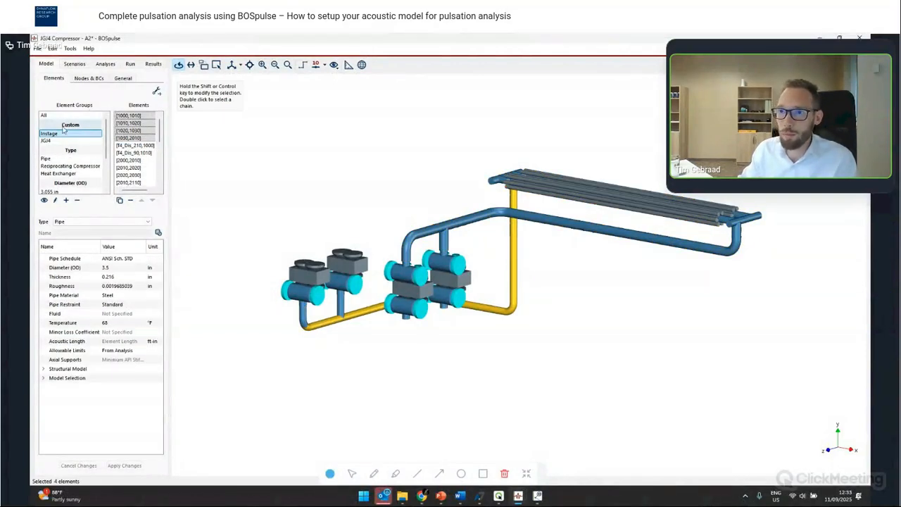
pyautogui.click(64, 115)
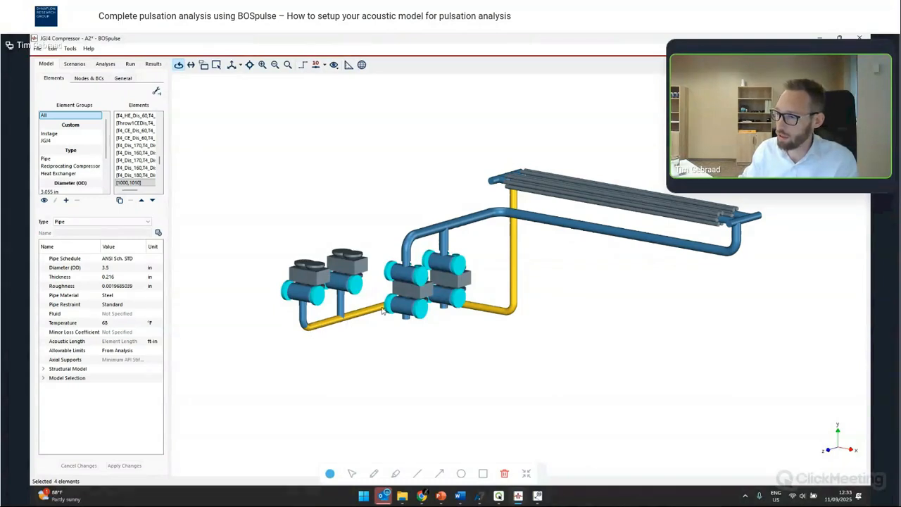
pyautogui.moveTo(381, 335); pyautogui.dragTo(362, 377)
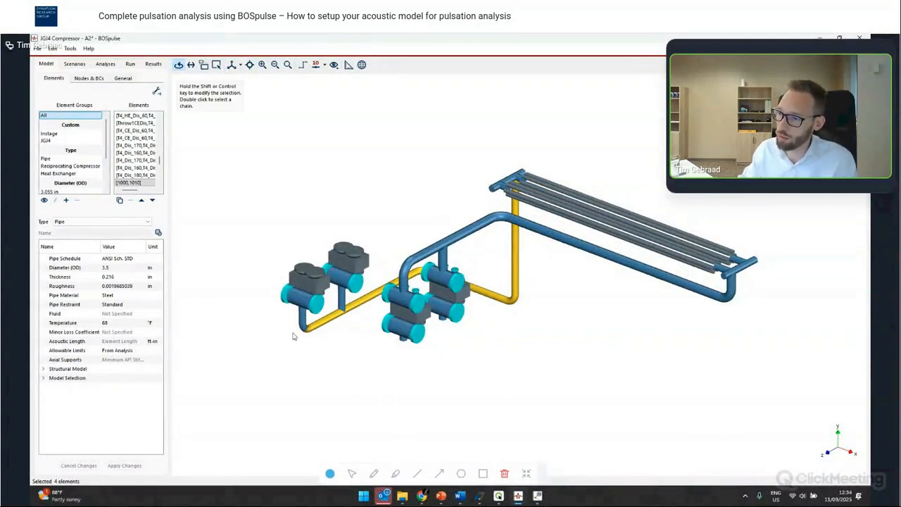
pyautogui.click(501, 186)
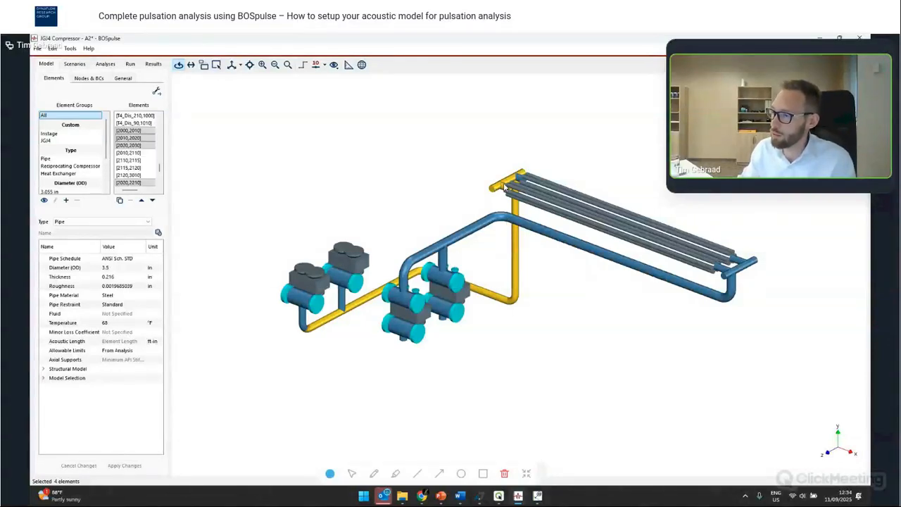
pyautogui.keyDown('ctrl'); pyautogui.click(521, 181); pyautogui.keyUp('ctrl')
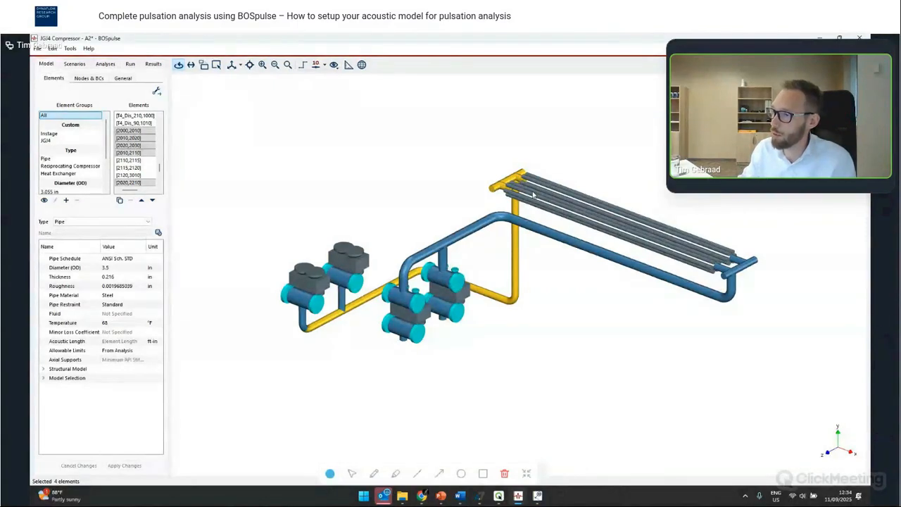
pyautogui.keyDown('ctrl'); pyautogui.click(533, 195); pyautogui.keyUp('ctrl')
pyautogui.keyDown('ctrl'); pyautogui.click(533, 188); pyautogui.keyUp('ctrl')
pyautogui.keyDown('ctrl'); pyautogui.click(534, 179); pyautogui.keyUp('ctrl')
pyautogui.moveTo(321, 355); pyautogui.dragTo(405, 273)
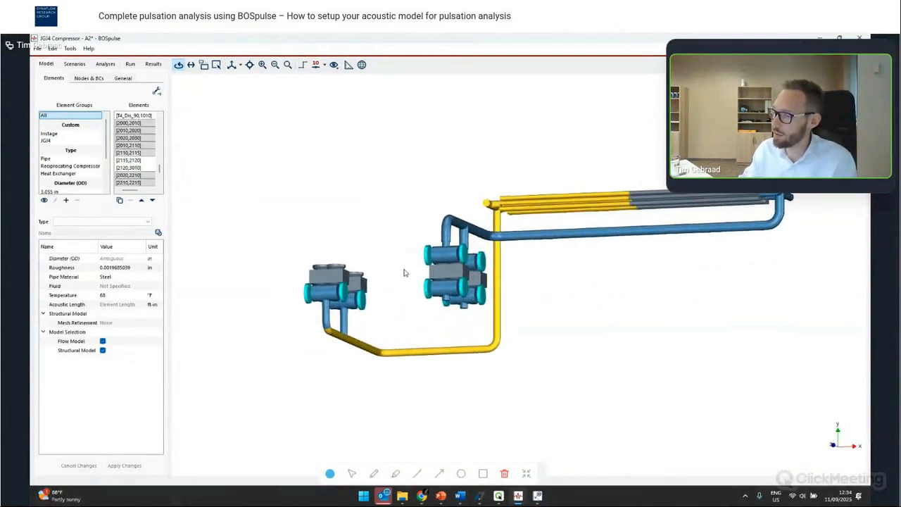
pyautogui.scroll(3, 310, 340)
pyautogui.keyDown('ctrl'); pyautogui.click(352, 307); pyautogui.keyUp('ctrl')
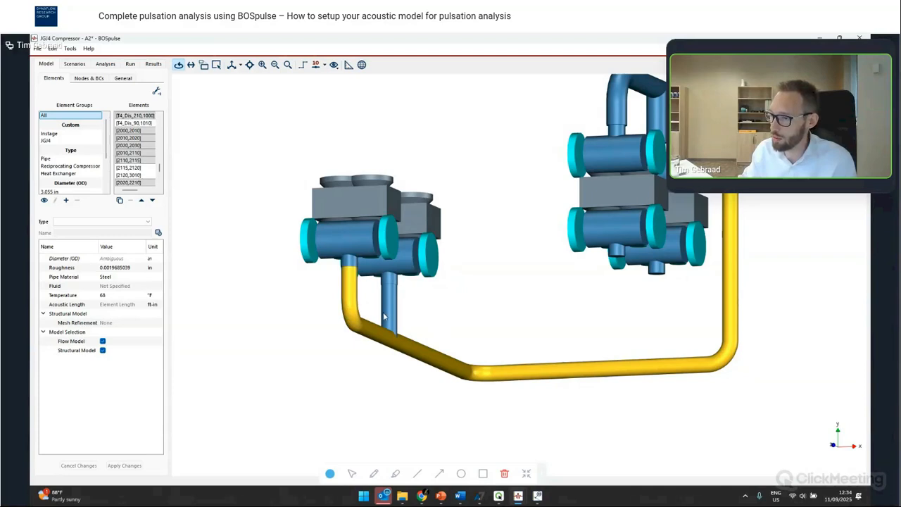
pyautogui.keyDown('ctrl'); pyautogui.click(392, 299); pyautogui.keyUp('ctrl')
pyautogui.keyDown('ctrl'); pyautogui.click(414, 270); pyautogui.keyUp('ctrl')
pyautogui.keyDown('ctrl'); pyautogui.click(396, 271); pyautogui.keyUp('ctrl')
pyautogui.keyDown('ctrl'); pyautogui.click(378, 272); pyautogui.keyUp('ctrl')
pyautogui.keyDown('ctrl'); pyautogui.click(365, 272); pyautogui.keyUp('ctrl')
pyautogui.keyDown('ctrl'); pyautogui.click(370, 248); pyautogui.keyUp('ctrl')
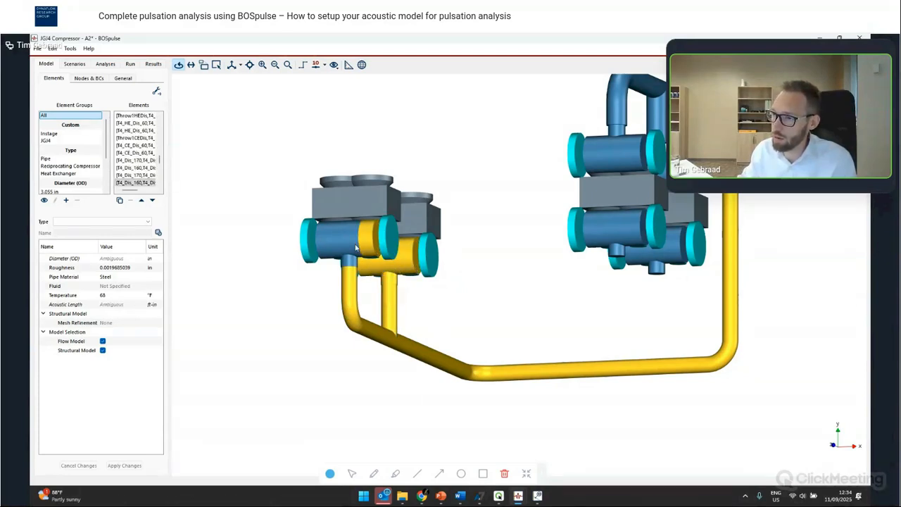
pyautogui.keyDown('ctrl'); pyautogui.click(355, 247); pyautogui.keyUp('ctrl')
pyautogui.keyDown('ctrl'); pyautogui.click(348, 252); pyautogui.keyUp('ctrl')
pyautogui.keyDown('ctrl'); pyautogui.click(338, 248); pyautogui.keyUp('ctrl')
pyautogui.keyDown('ctrl'); pyautogui.click(329, 253); pyautogui.keyUp('ctrl')
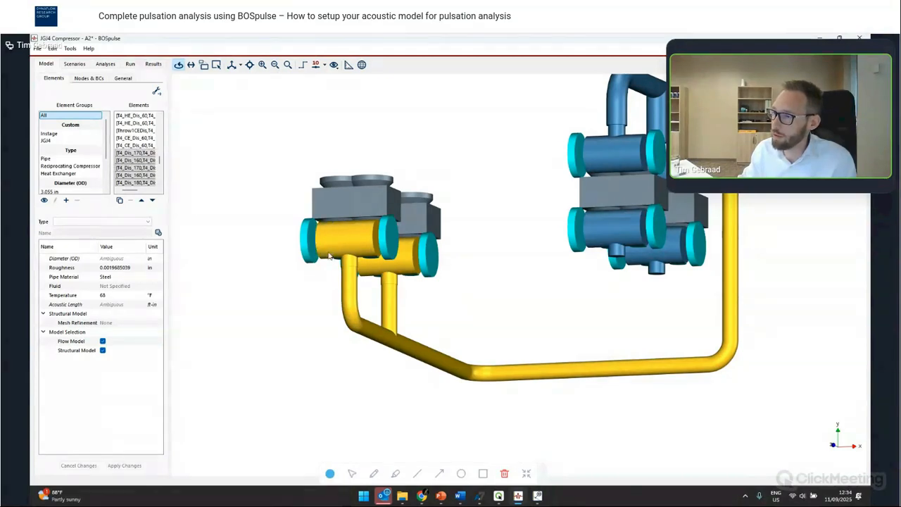
# - Add the first-stage cylinder discharge nozzle pipes to the selection
pyautogui.moveTo(336, 290); pyautogui.dragTo(285, 282)
pyautogui.keyDown('ctrl'); pyautogui.click(290, 240); pyautogui.keyUp('ctrl')
pyautogui.keyDown('ctrl'); pyautogui.click(287, 239); pyautogui.keyUp('ctrl')
pyautogui.keyDown('ctrl'); pyautogui.click(276, 240); pyautogui.keyUp('ctrl')
pyautogui.keyDown('ctrl'); pyautogui.click(275, 241); pyautogui.keyUp('ctrl')
pyautogui.keyDown('ctrl'); pyautogui.click(274, 235); pyautogui.keyUp('ctrl')
pyautogui.keyDown('ctrl'); pyautogui.click(280, 238); pyautogui.keyUp('ctrl')
pyautogui.scroll(-2, 302, 263)
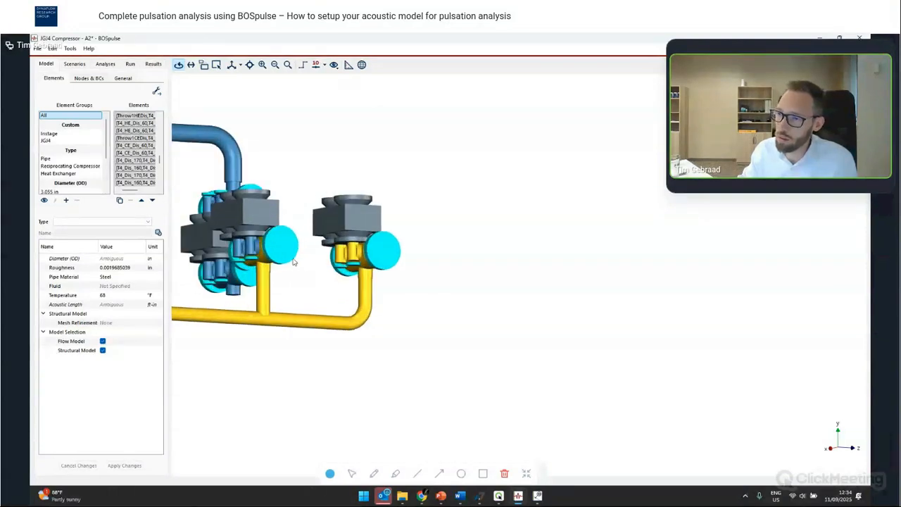
pyautogui.scroll(5, 294, 263)
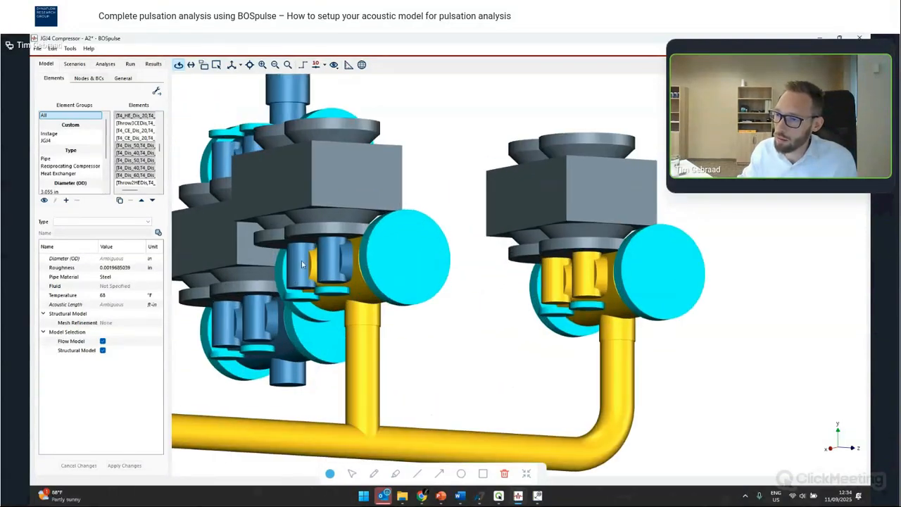
pyautogui.keyDown('ctrl'); pyautogui.click(303, 264); pyautogui.keyUp('ctrl')
pyautogui.keyDown('ctrl'); pyautogui.click(329, 264); pyautogui.keyUp('ctrl')
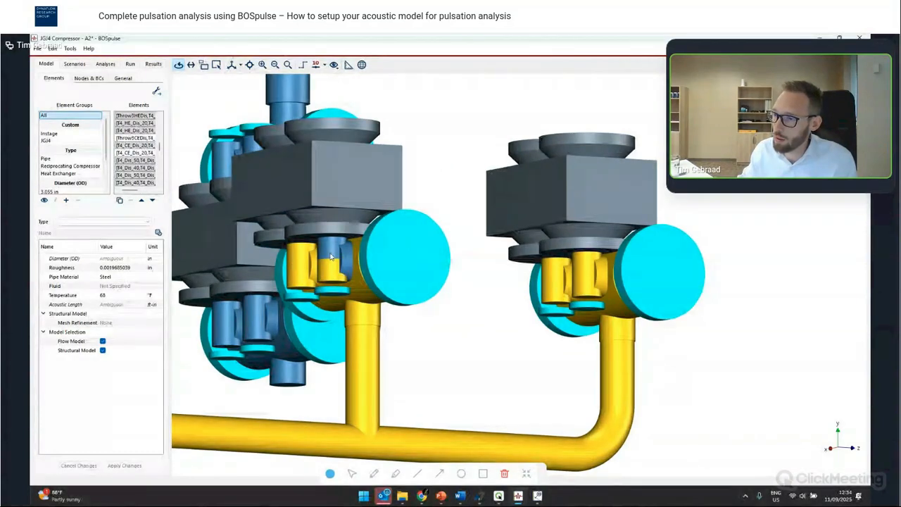
pyautogui.keyDown('ctrl'); pyautogui.click(330, 257); pyautogui.keyUp('ctrl')
# - Create a new element group named Interstage Hot
pyautogui.click(66, 200)
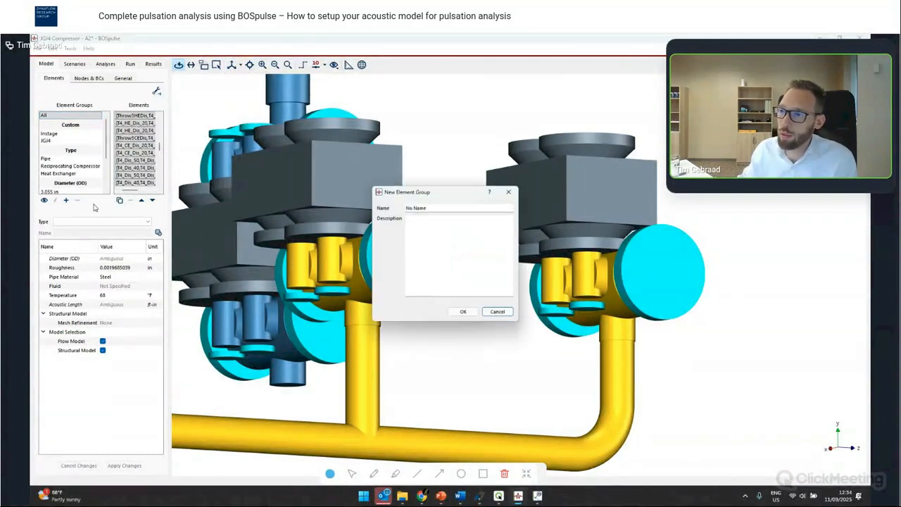
pyautogui.tripleClick(439, 207)
pyautogui.press('BackSpace')
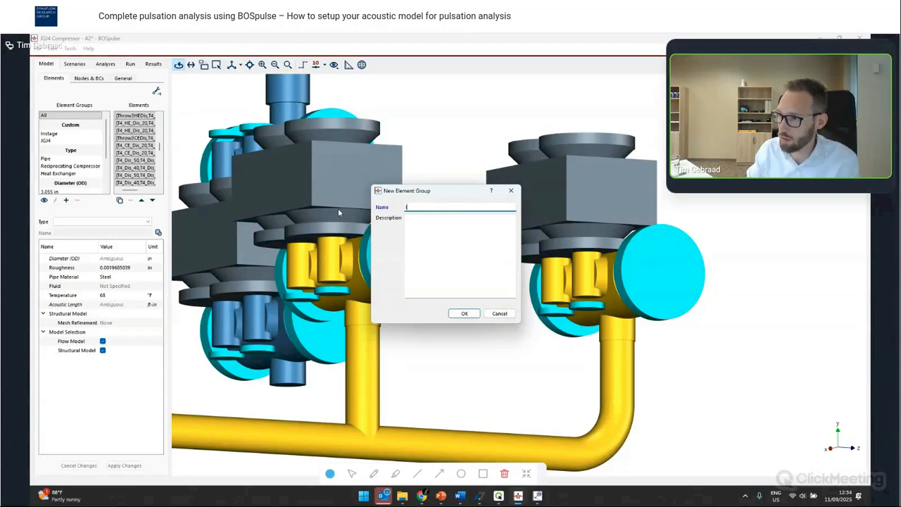
pyautogui.write('Interstage Hot')
pyautogui.click(474, 314)
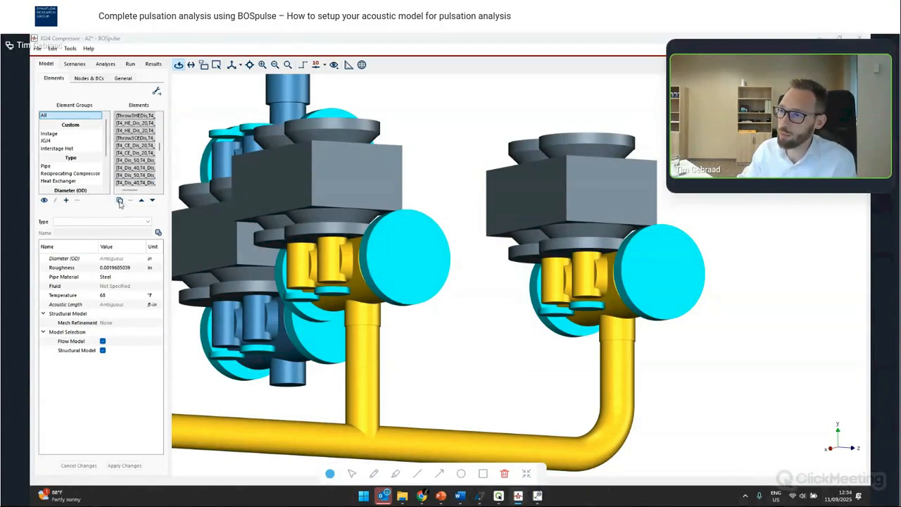
# - Add the selected hot interstage elements to the Interstage Hot group
pyautogui.click(120, 200)
pyautogui.click(408, 222)
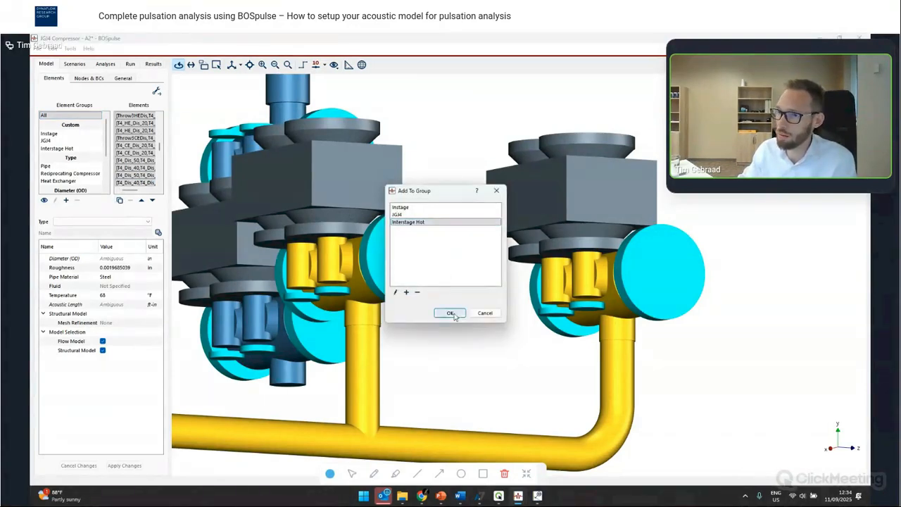
pyautogui.click(452, 313)
pyautogui.scroll(-5, 472, 315)
pyautogui.moveTo(472, 315); pyautogui.dragTo(458, 293)
pyautogui.scroll(-2, 582, 322)
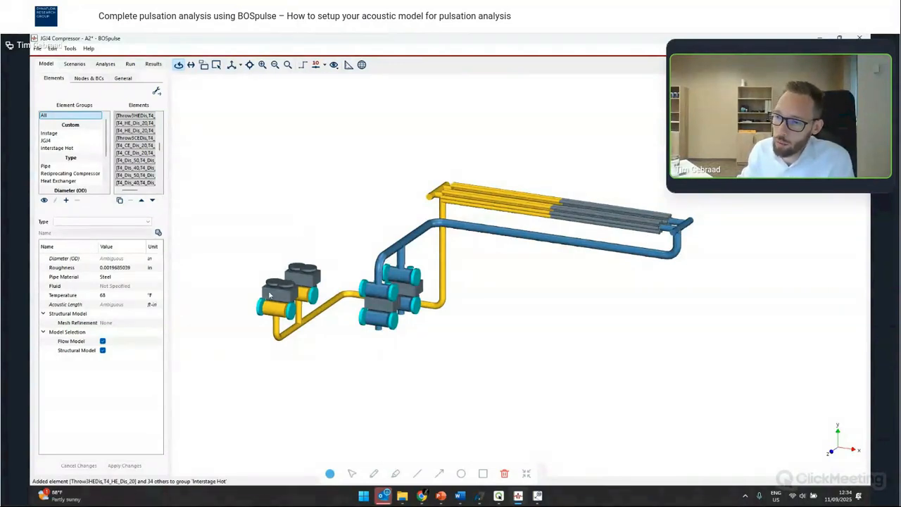
# - Check the first-stage cylinder's discharge temperature in the Case 1 scenario
pyautogui.click(70, 63)
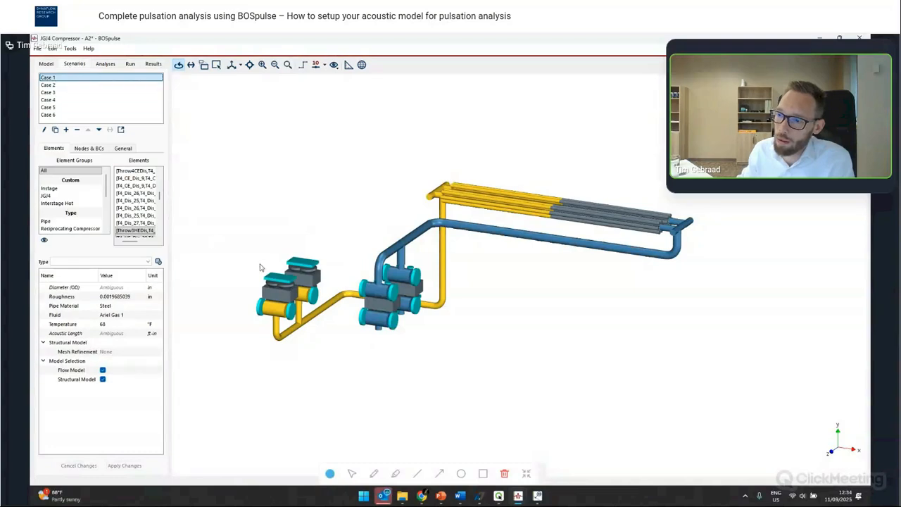
pyautogui.click(270, 290)
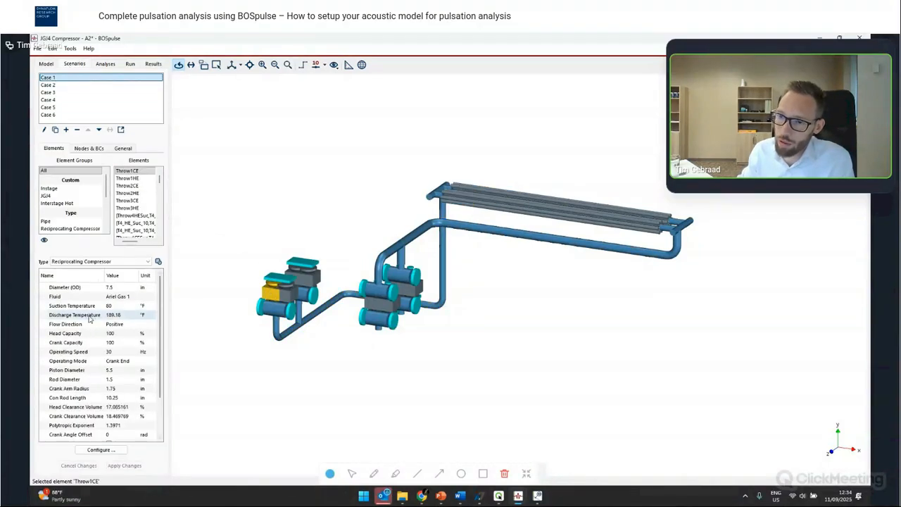
pyautogui.click(111, 315)
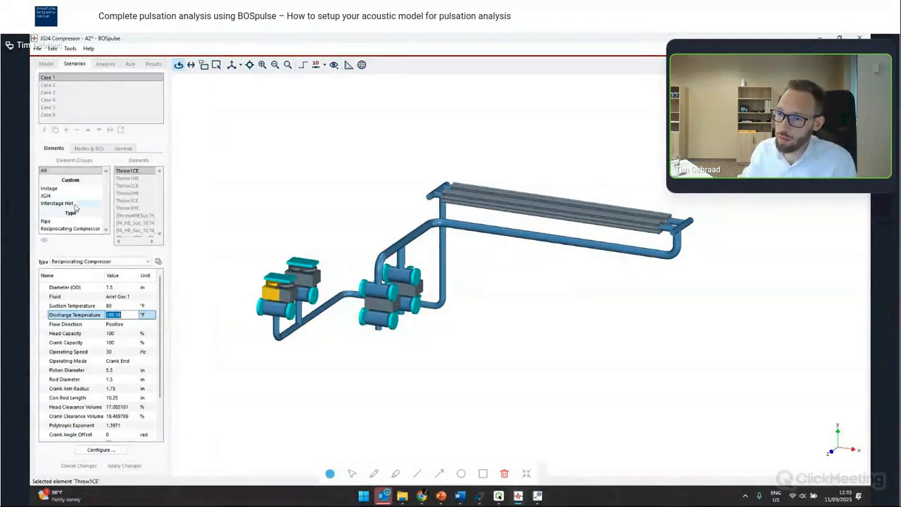
pyautogui.click(247, 409)
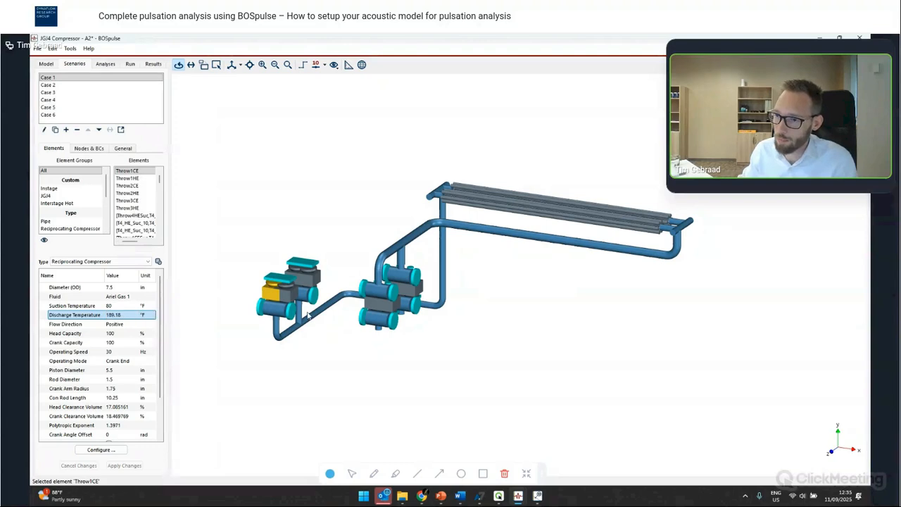
# - Set the temperature of the Interstage Hot group to 189.18 °F for Case 1
pyautogui.click(72, 204)
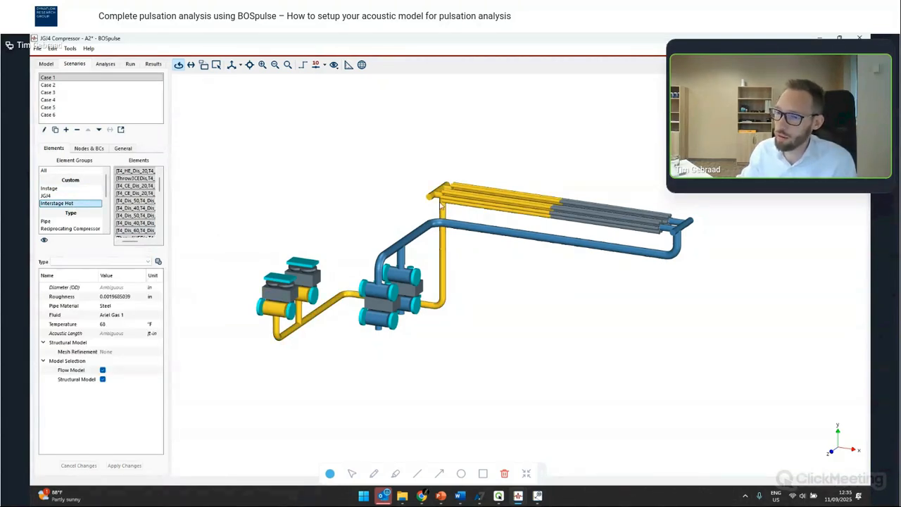
pyautogui.doubleClick(115, 324)
pyautogui.write('189.18')
pyautogui.press('Return')
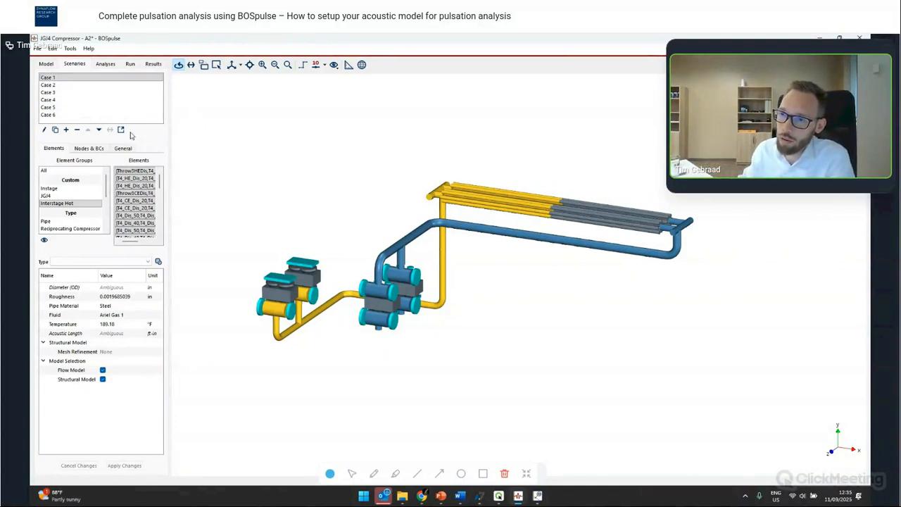
# - Open the Scenarios table and inspect the two fluid columns across all cases
pyautogui.click(71, 49)
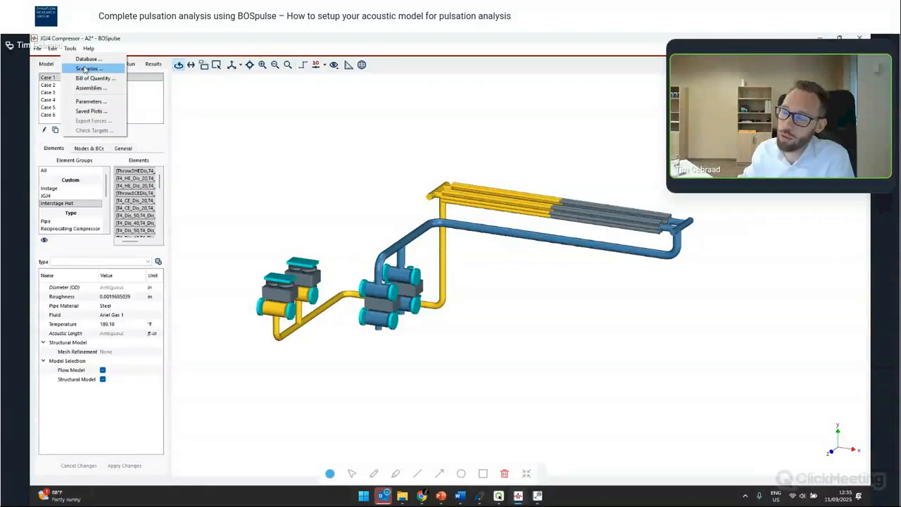
pyautogui.moveTo(461, 289); pyautogui.dragTo(484, 208)
pyautogui.click(70, 49)
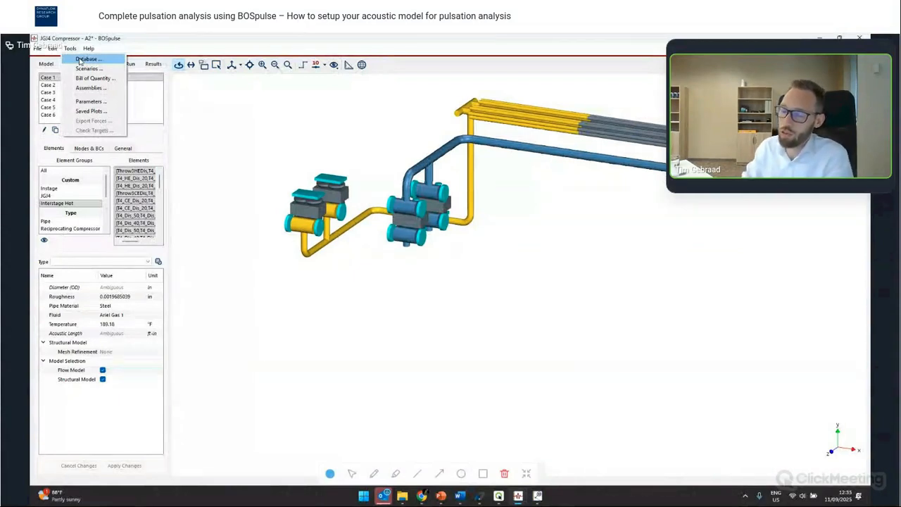
pyautogui.click(86, 68)
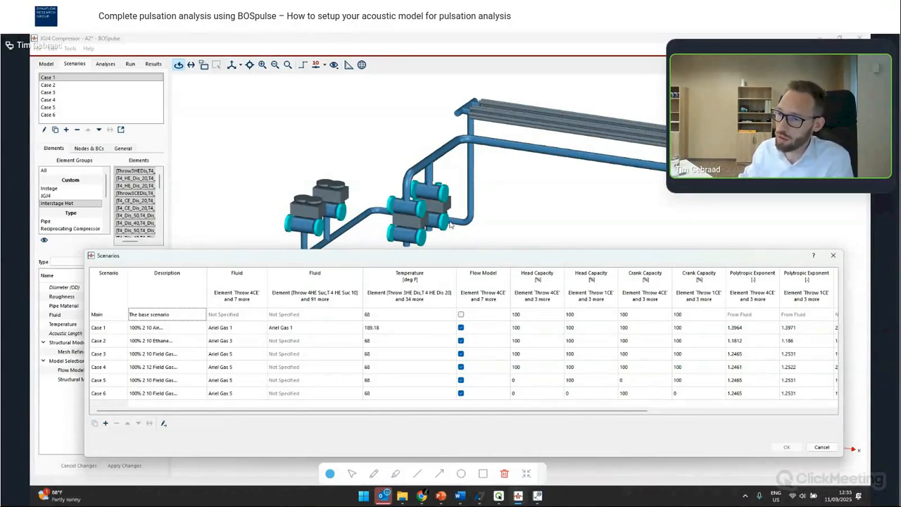
pyautogui.click(237, 284)
pyautogui.moveTo(383, 257); pyautogui.dragTo(380, 273)
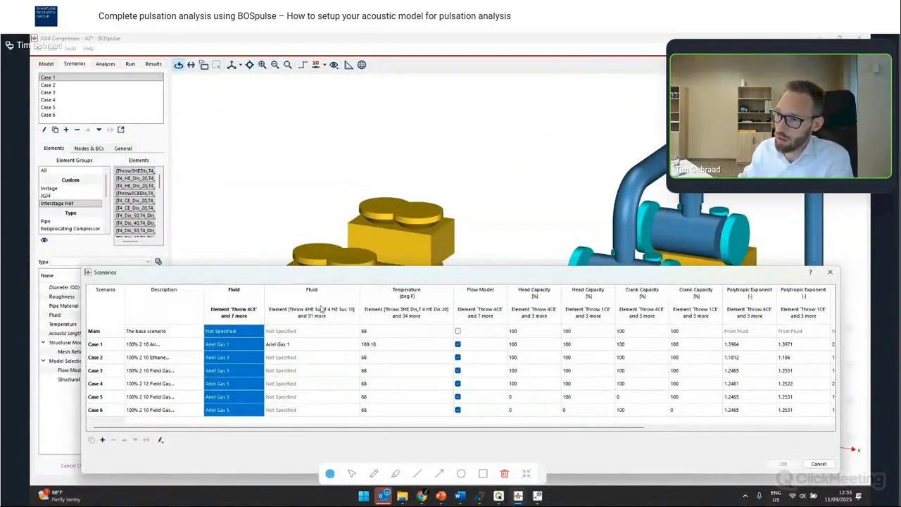
pyautogui.click(319, 303)
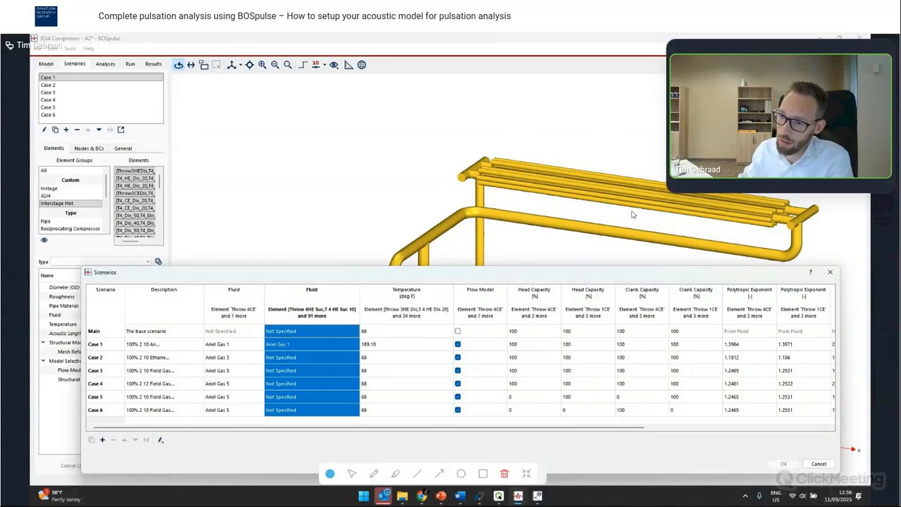
pyautogui.click(284, 346)
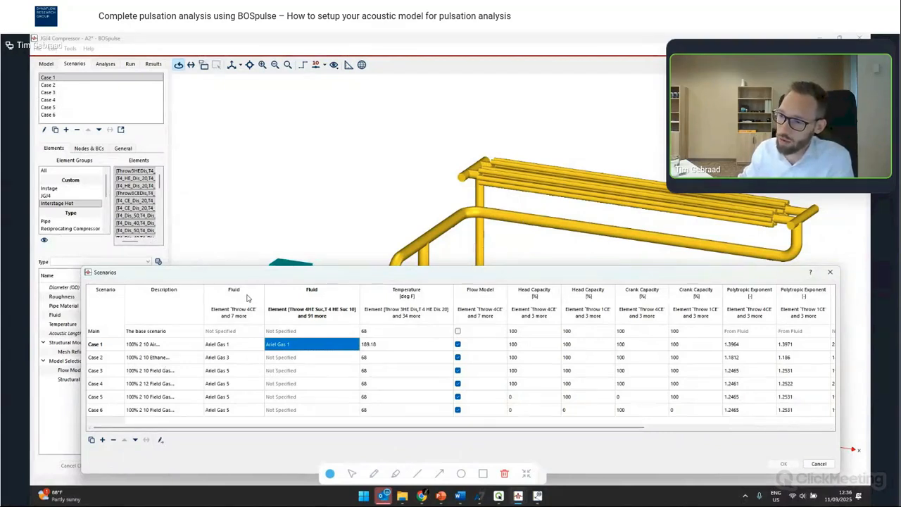
# - Set the piping fluid for Case 2 to Ariel Gas 3
pyautogui.click(289, 357)
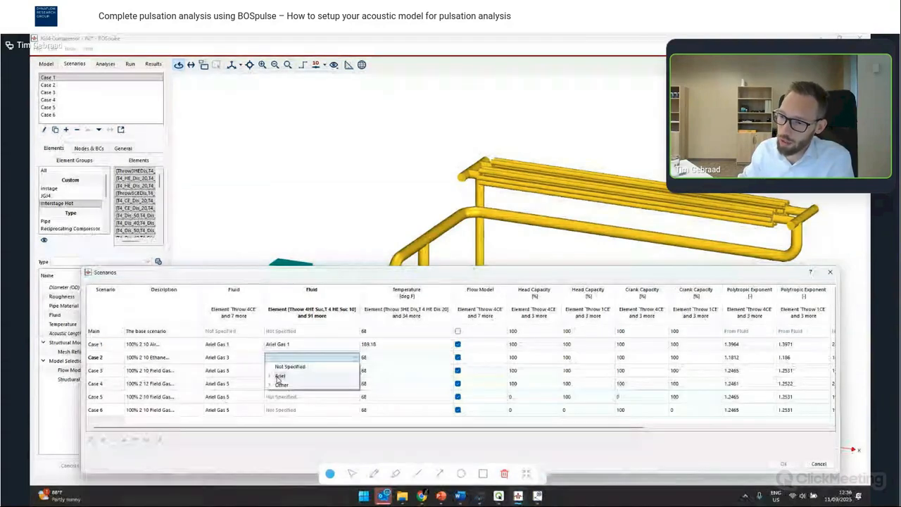
pyautogui.click(280, 377)
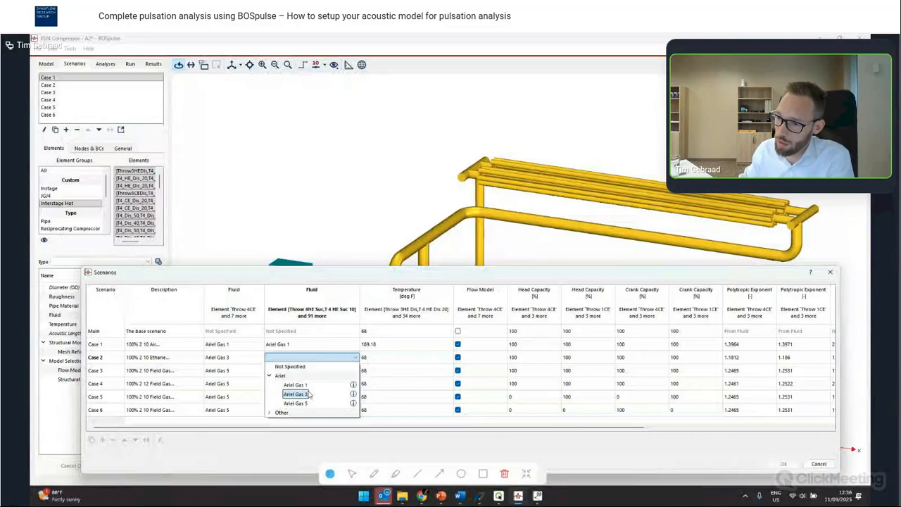
pyautogui.click(296, 394)
# - Set the piping fluid for Cases 3, 4, 5 and 6 to Ariel Gas 5
pyautogui.click(296, 370)
pyautogui.click(280, 388)
pyautogui.click(296, 416)
pyautogui.click(295, 383)
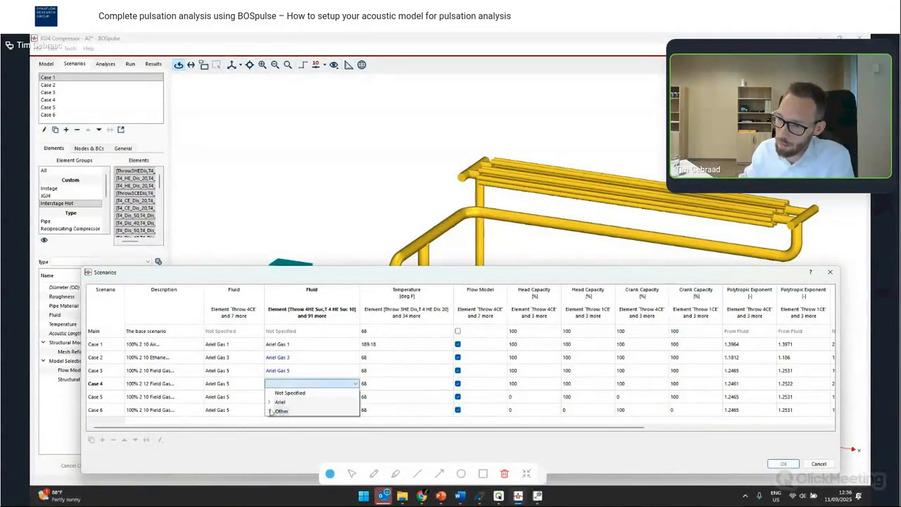
pyautogui.click(278, 402)
pyautogui.click(295, 429)
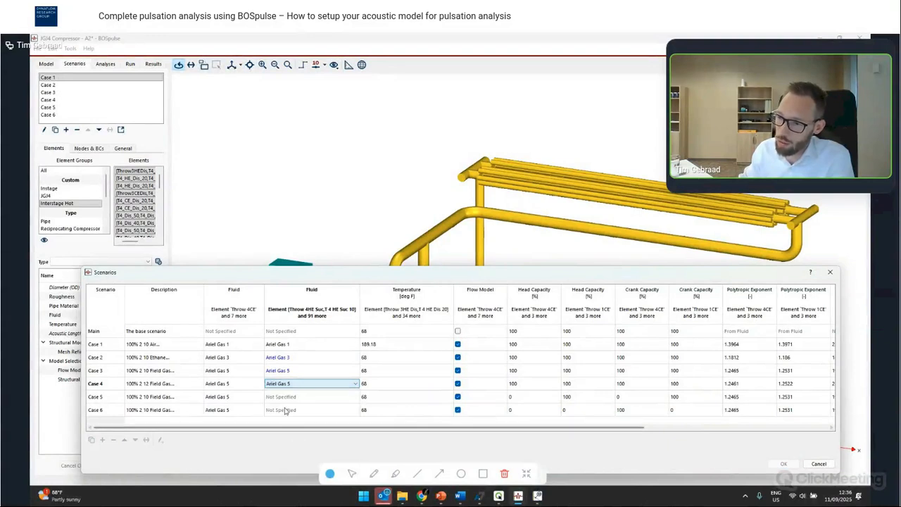
pyautogui.click(289, 396)
pyautogui.click(272, 414)
pyautogui.click(288, 442)
pyautogui.click(282, 409)
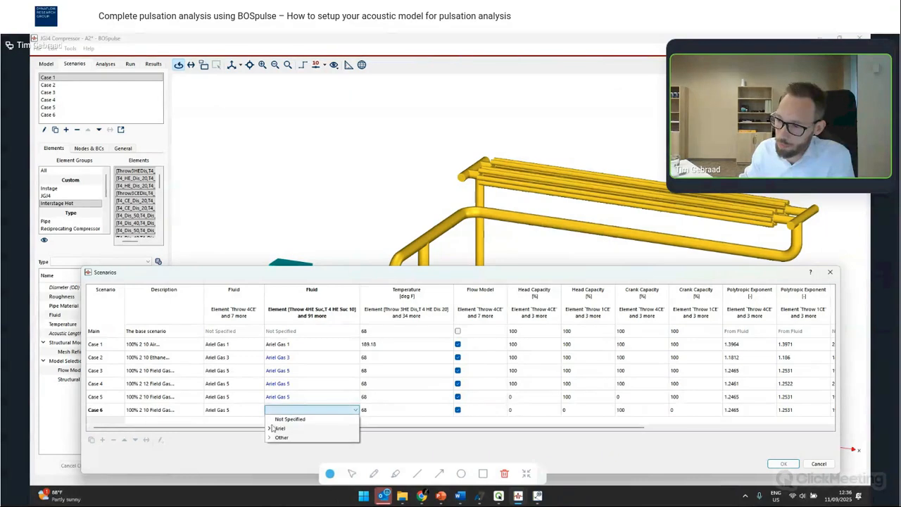
pyautogui.click(271, 428)
pyautogui.click(296, 455)
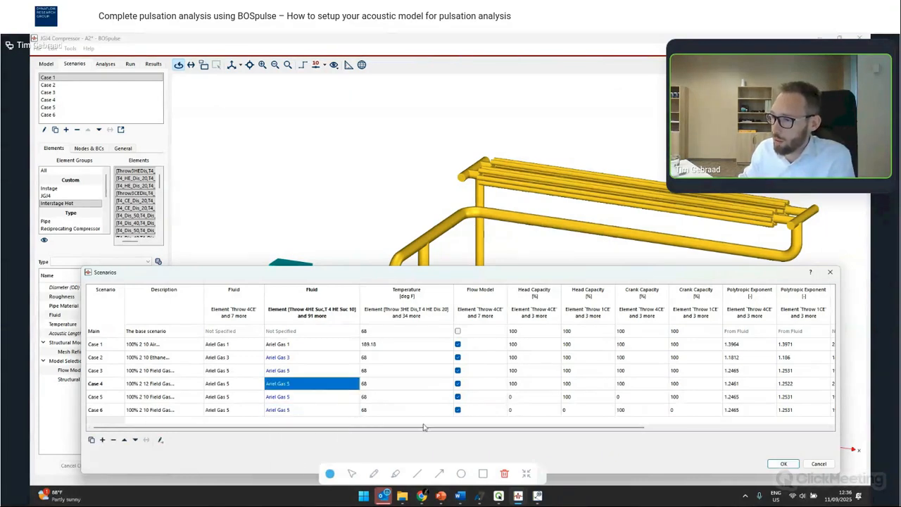
# - Compare the Temperature column with the cylinder discharge temperature columns and apply the scenario changes
pyautogui.click(422, 294)
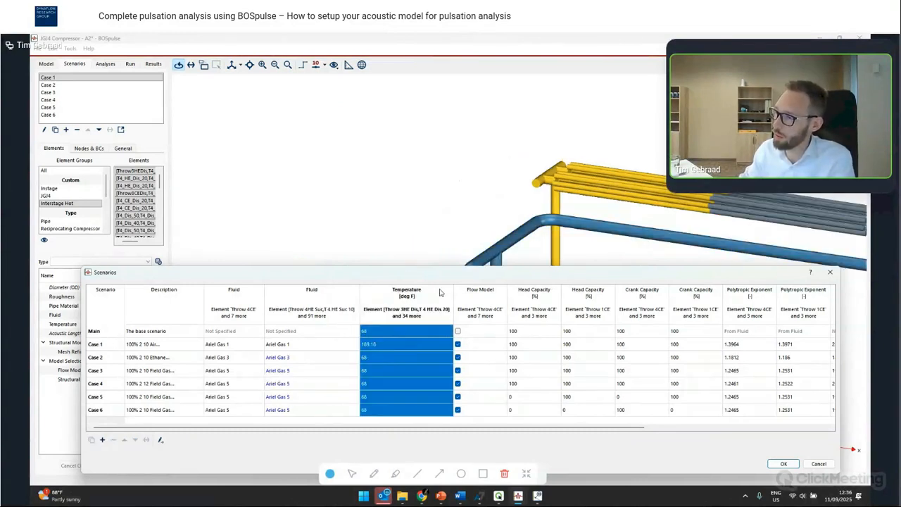
pyautogui.moveTo(454, 273); pyautogui.dragTo(423, 161)
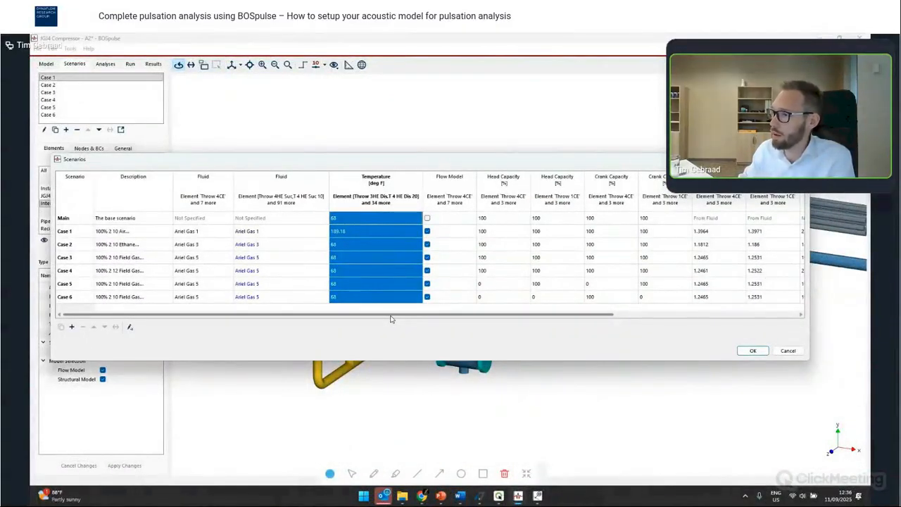
pyautogui.moveTo(390, 319); pyautogui.dragTo(546, 351)
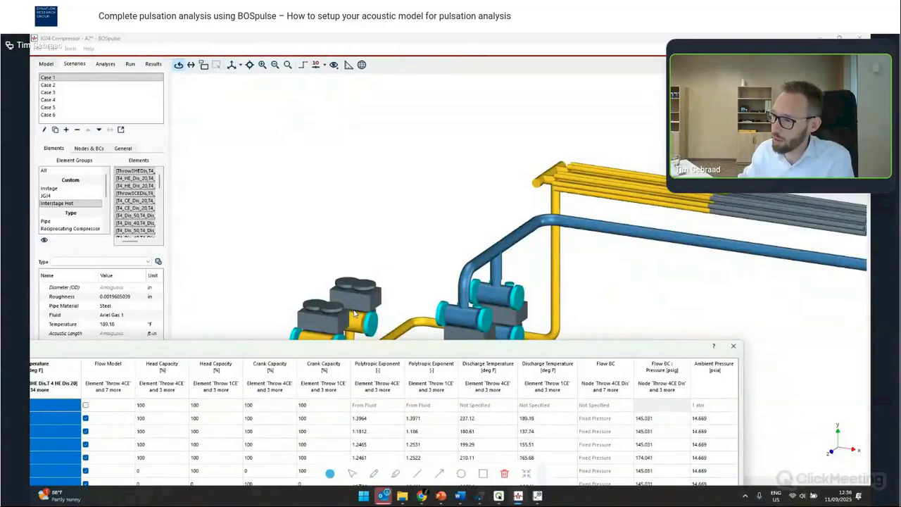
pyautogui.click(487, 369)
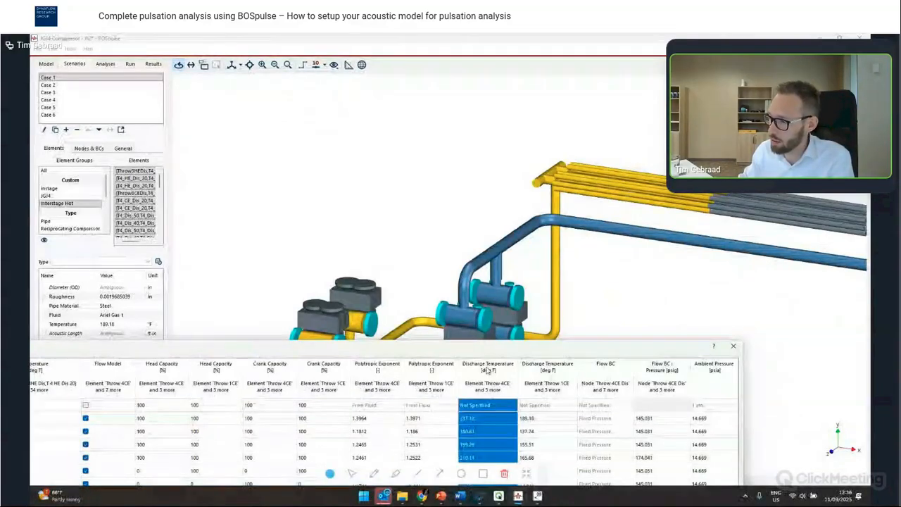
pyautogui.click(540, 373)
pyautogui.moveTo(557, 349); pyautogui.dragTo(631, 164)
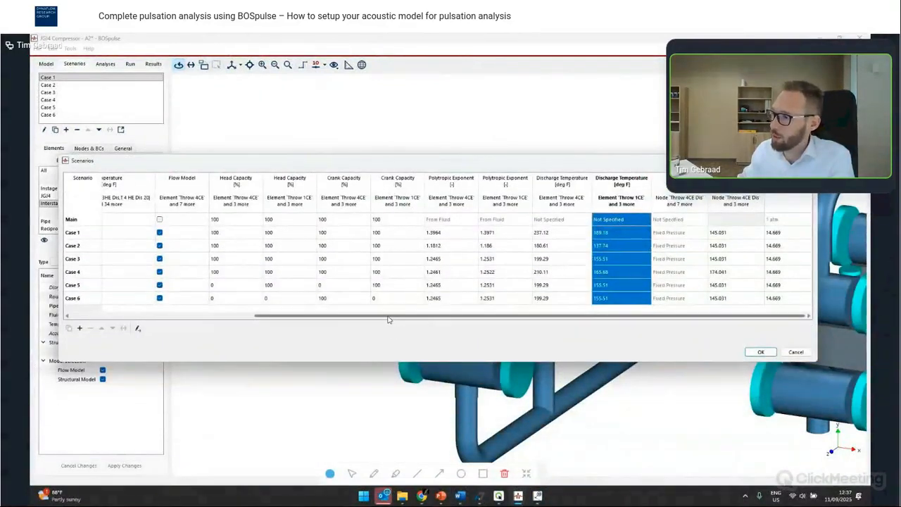
pyautogui.moveTo(391, 316); pyautogui.dragTo(345, 316)
pyautogui.moveTo(676, 318)
pyautogui.mouseDown()
pyautogui.moveTo(630, 320)
pyautogui.moveTo(687, 320)
pyautogui.mouseUp()
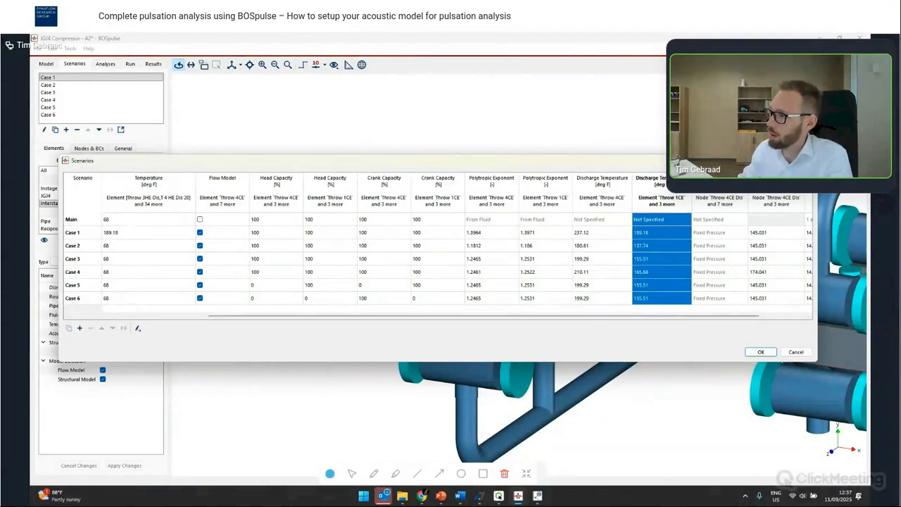
pyautogui.click(766, 354)
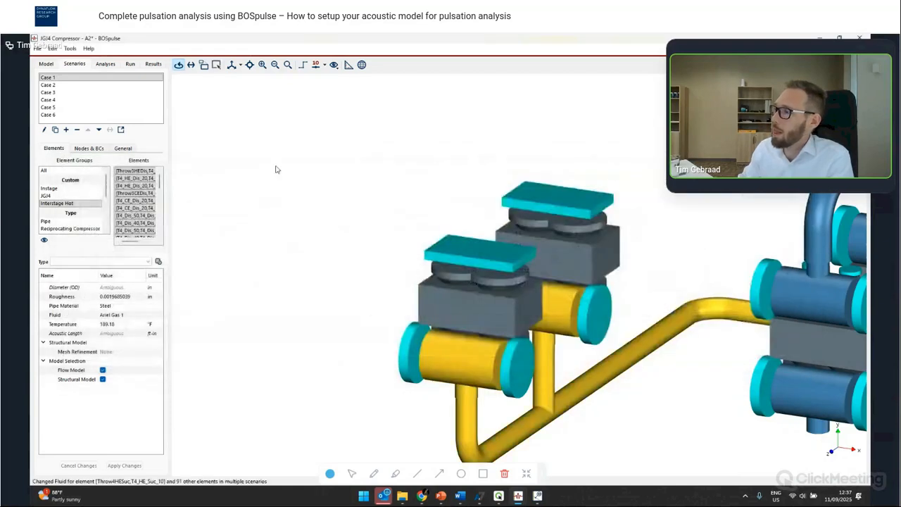
# - Open the prepared model JG4 Compressor - A3.bpz, discarding the unsaved changes
pyautogui.scroll(-3, 277, 171)
pyautogui.moveTo(507, 164); pyautogui.dragTo(445, 254)
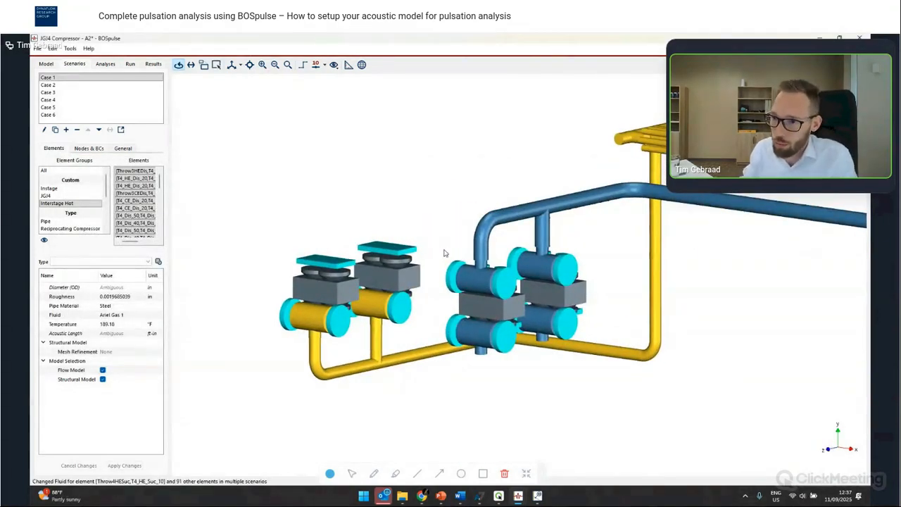
pyautogui.hotkey('ctrl', 'o')
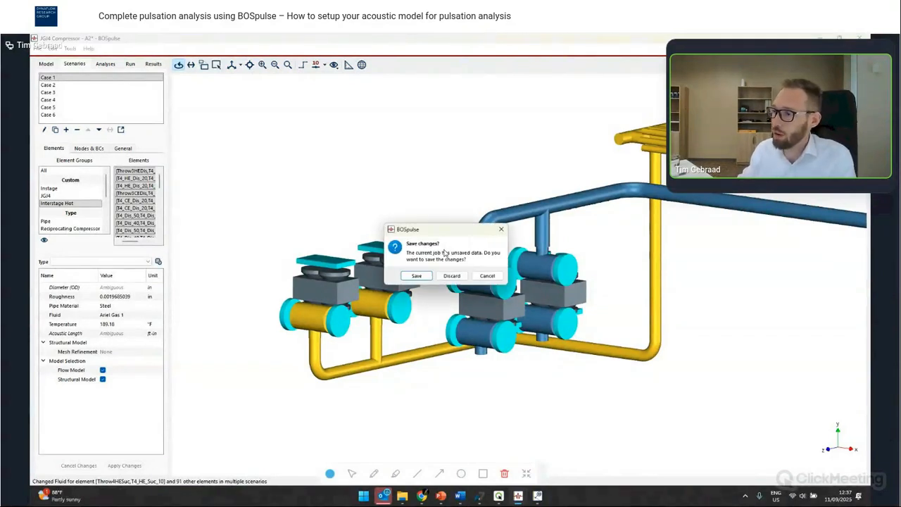
pyautogui.click(448, 276)
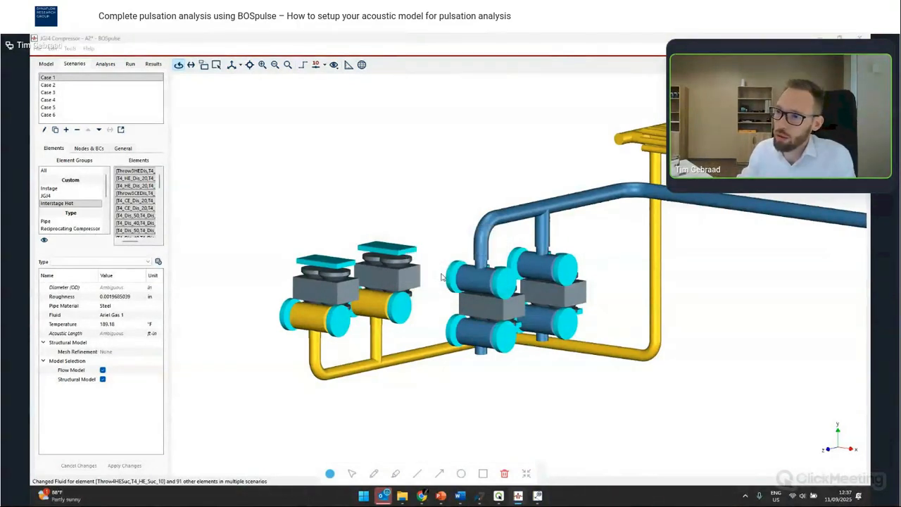
pyautogui.doubleClick(192, 151)
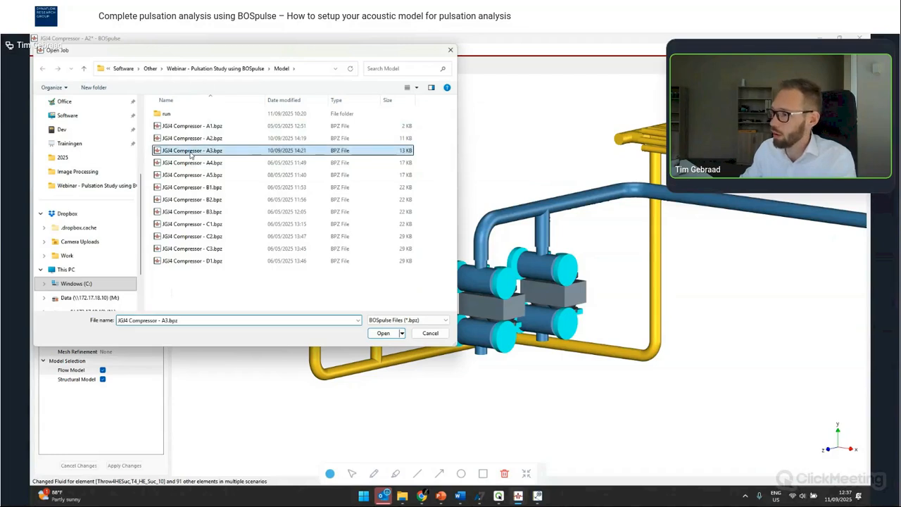
pyautogui.moveTo(495, 249); pyautogui.dragTo(486, 290)
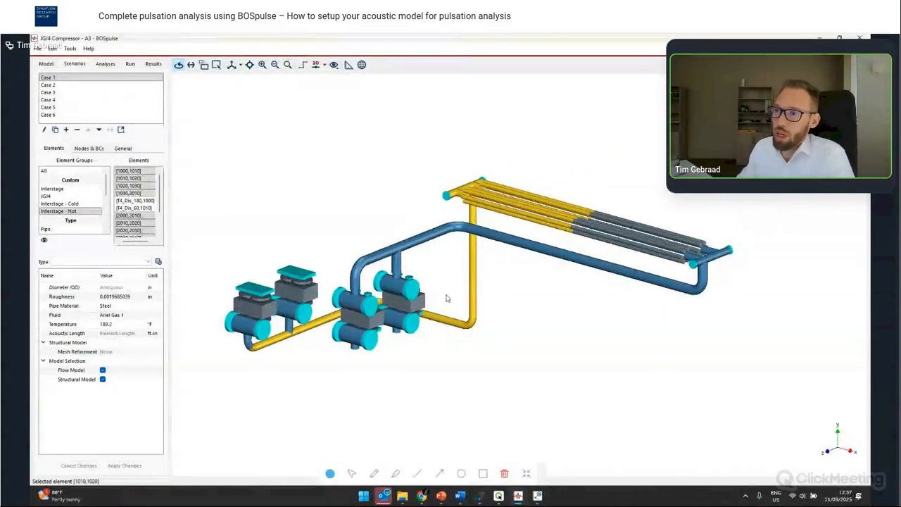
pyautogui.moveTo(391, 304); pyautogui.dragTo(439, 274)
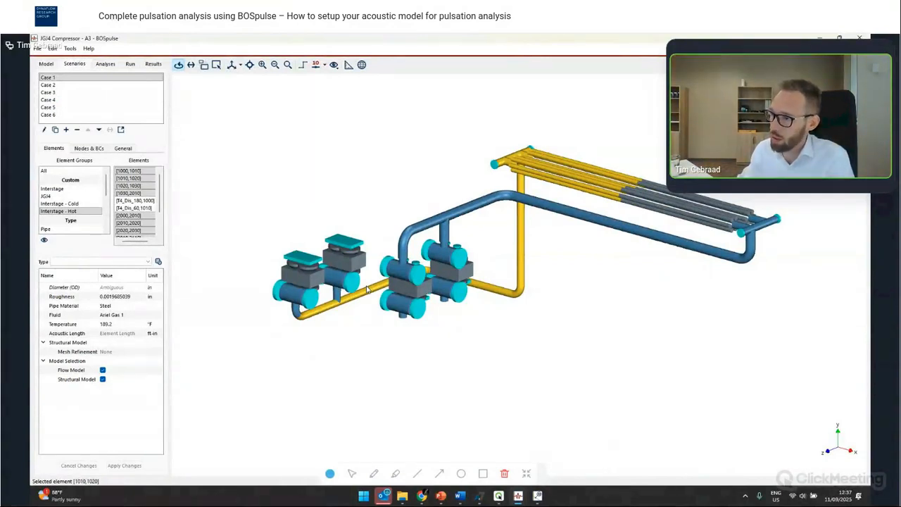
pyautogui.moveTo(366, 289); pyautogui.dragTo(442, 278)
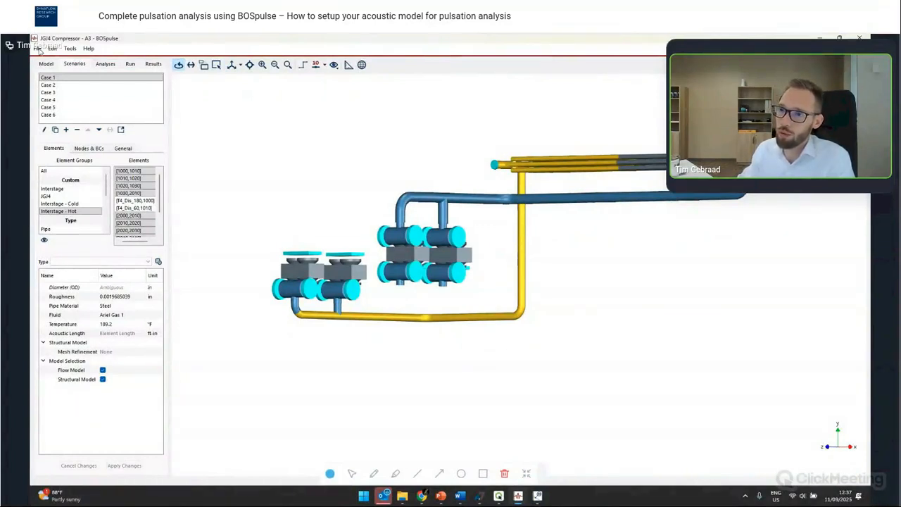
# - Import the piping component file Piping - Discharge.pcf, choosing to extend the current model rather than replace it
pyautogui.click(38, 48)
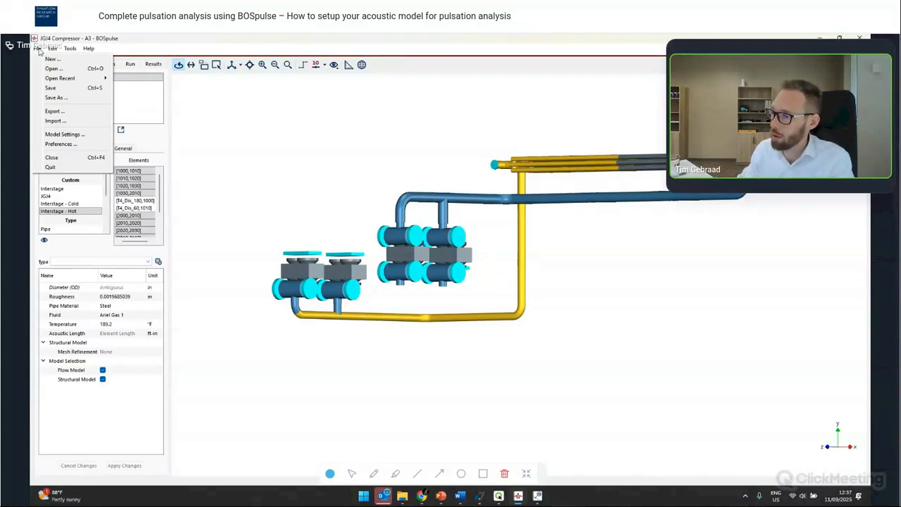
pyautogui.click(56, 121)
pyautogui.doubleClick(513, 271)
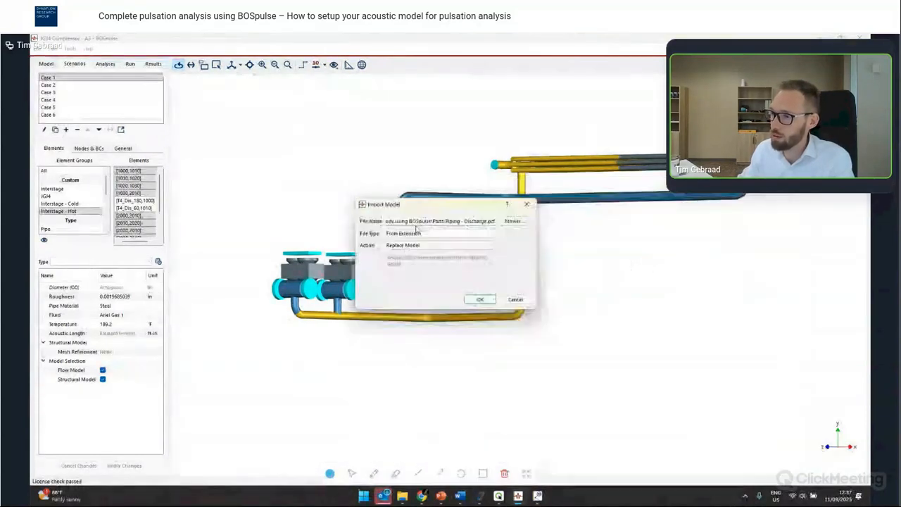
pyautogui.click(419, 246)
pyautogui.click(404, 252)
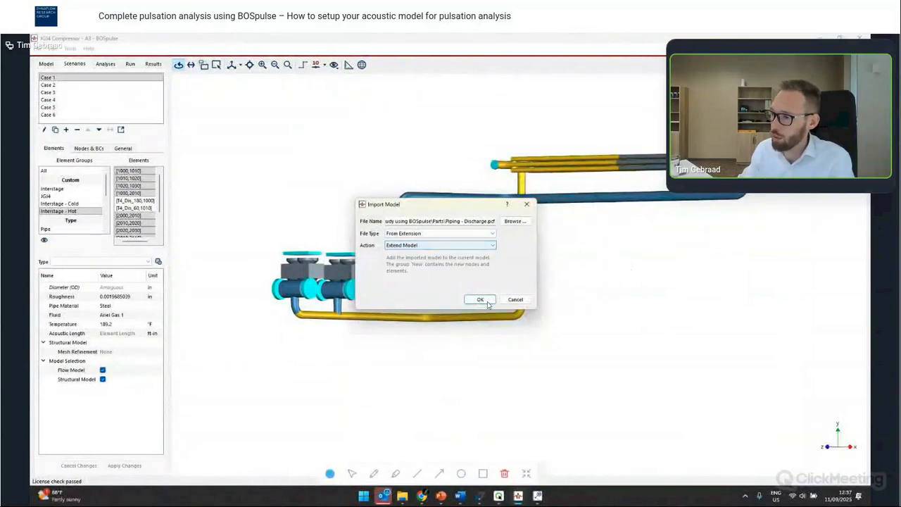
pyautogui.click(487, 302)
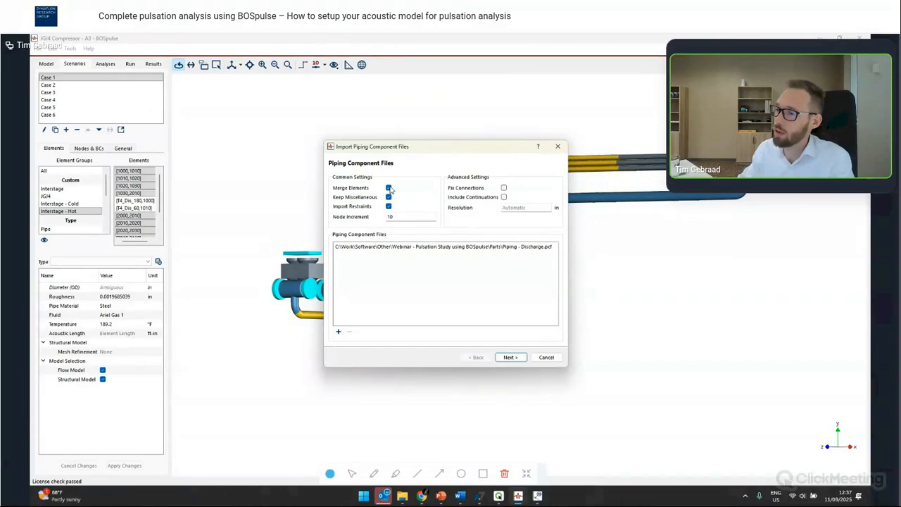
# - Disable Merge Elements, accept the piping specifications and finish the import, closing the import report
pyautogui.click(388, 188)
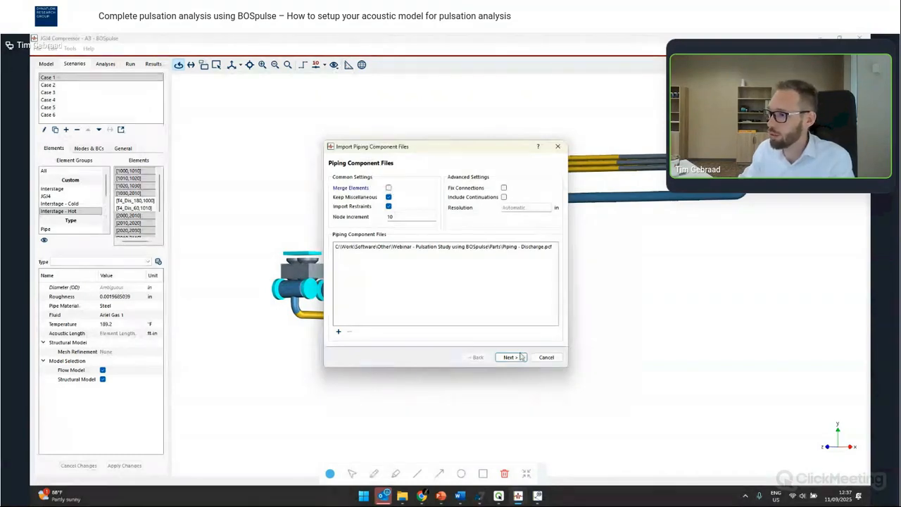
pyautogui.click(520, 357)
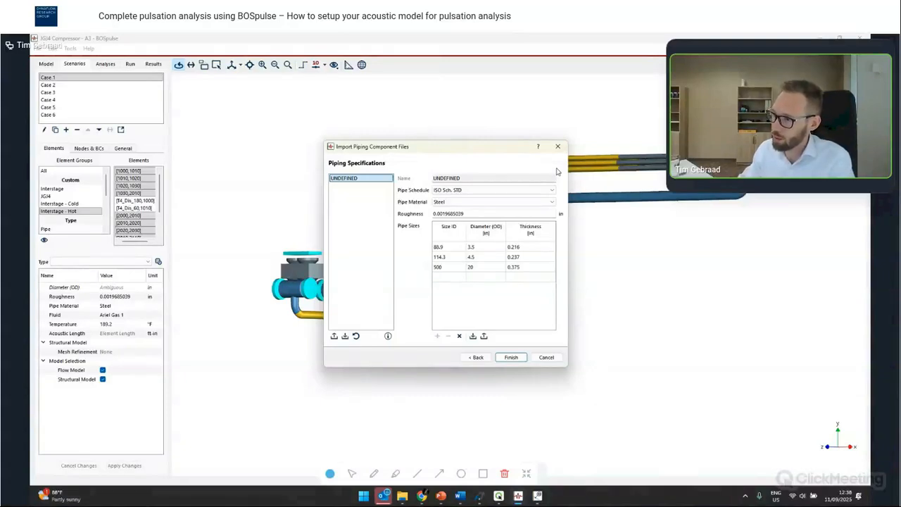
pyautogui.click(520, 357)
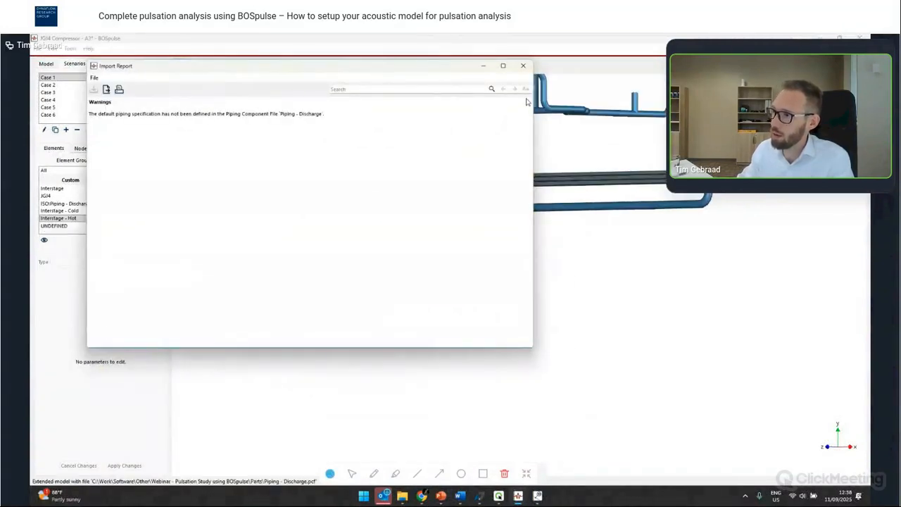
pyautogui.click(522, 65)
# - Copy the end node name T4_Dis_30 from the throw 4 discharge element and select imported element 840–850
pyautogui.moveTo(533, 286); pyautogui.dragTo(502, 283)
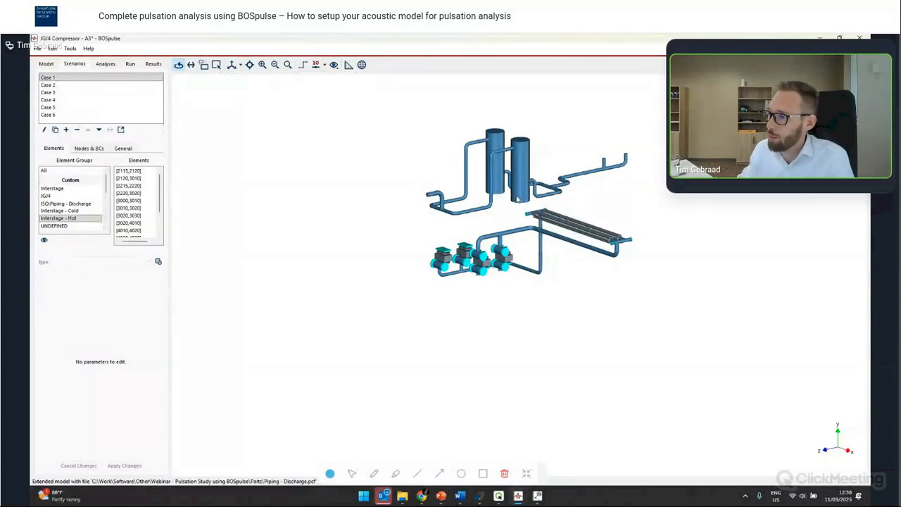
pyautogui.scroll(2, 552, 251)
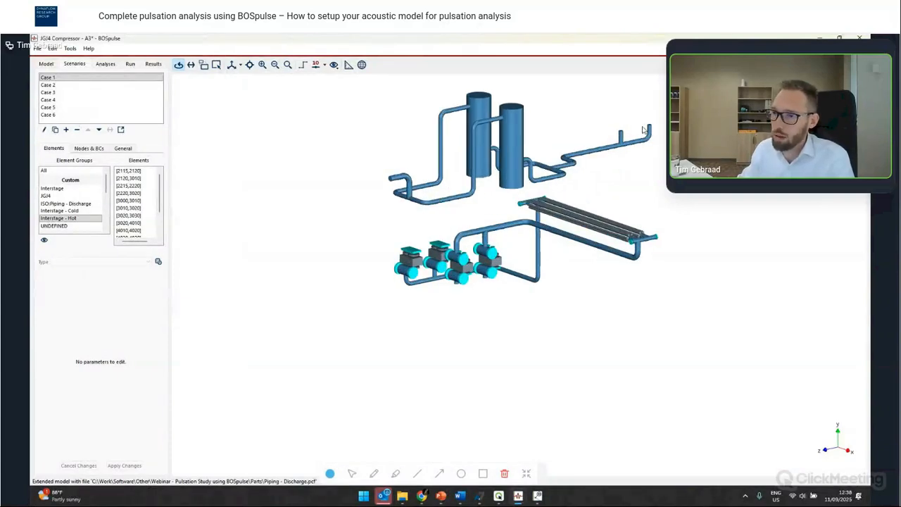
pyautogui.click(46, 63)
pyautogui.click(156, 91)
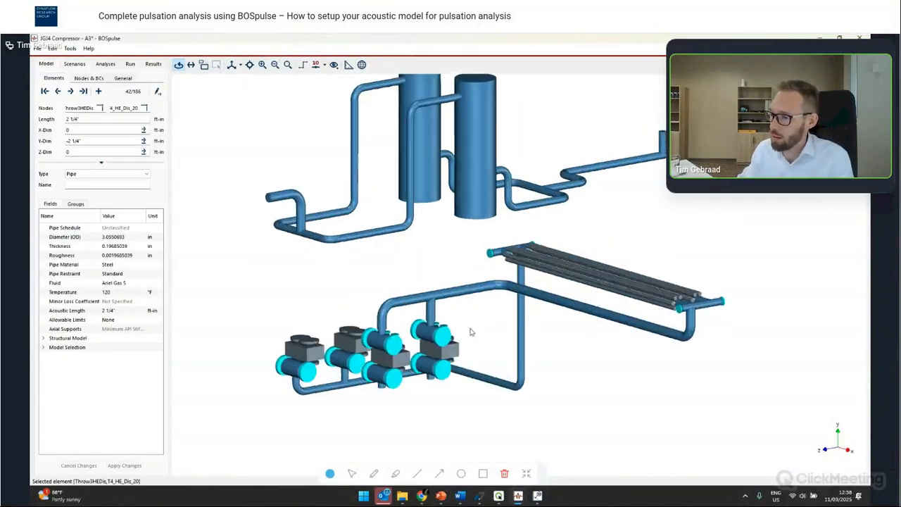
pyautogui.click(432, 363)
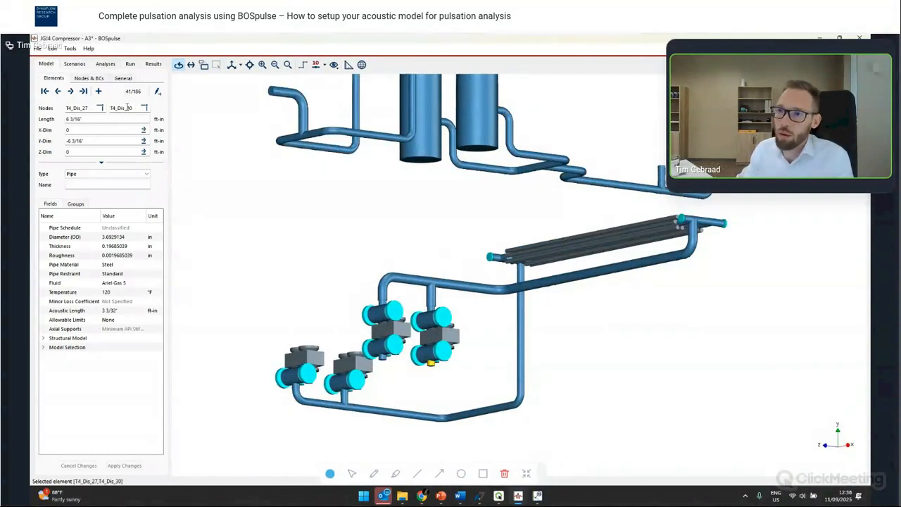
pyautogui.doubleClick(123, 108)
pyautogui.hotkey('ctrl', 'c')
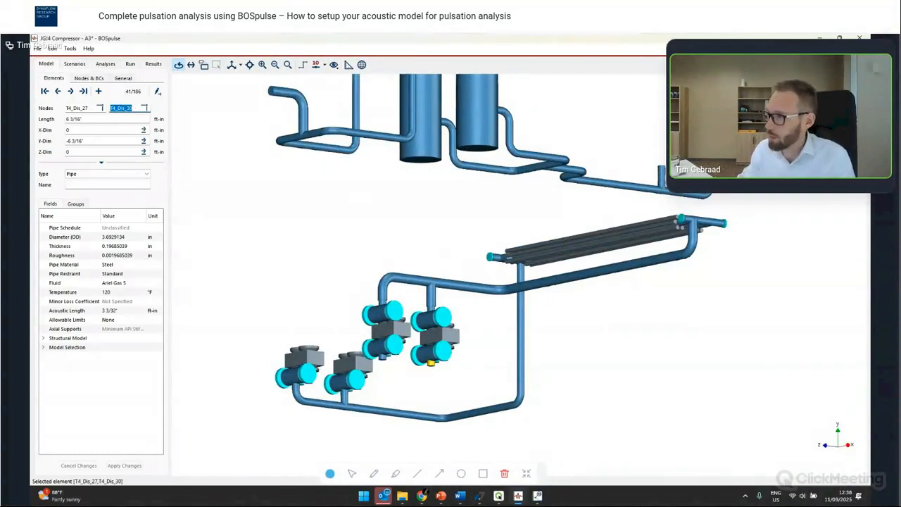
pyautogui.write('850')
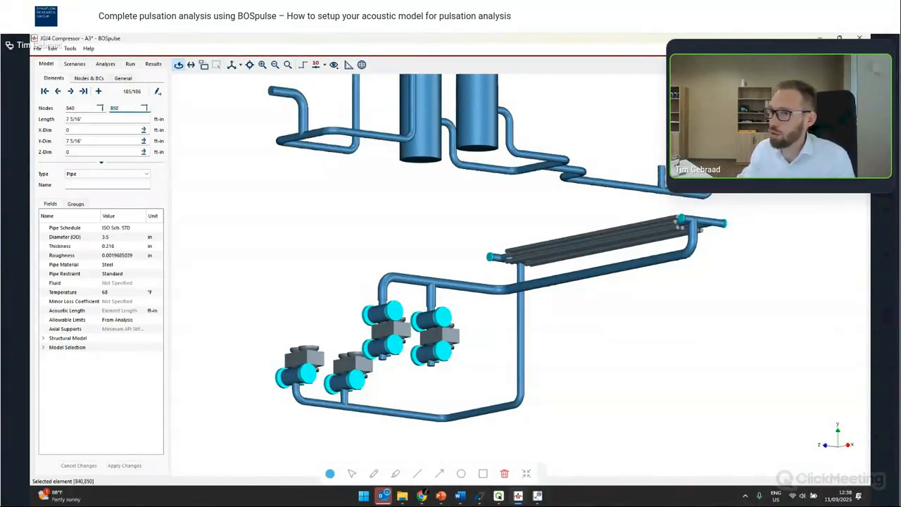
pyautogui.doubleClick(91, 109)
pyautogui.hotkey('ctrl', 'v')
pyautogui.press('Return')
pyautogui.hotkey('ctrl', 'z')
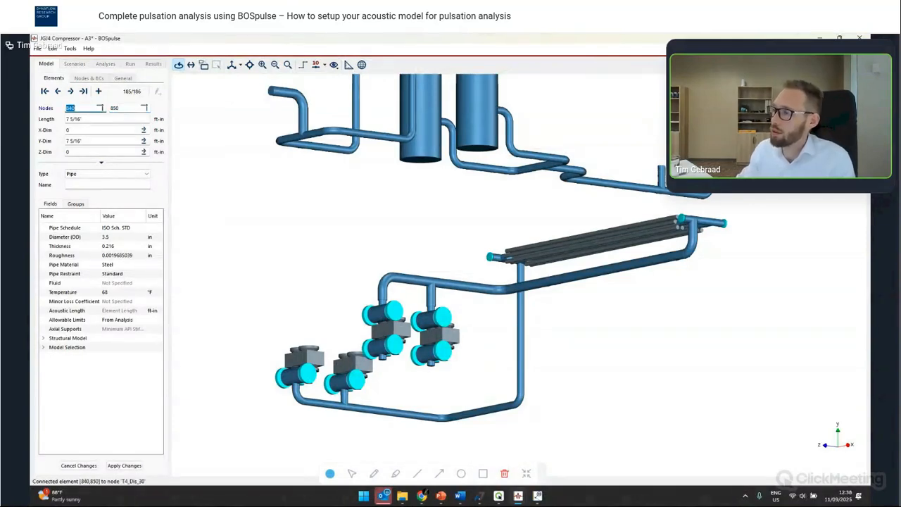
# - Replace node 850 of the imported element with T4_Dis_30 to connect it to the throw discharge
pyautogui.doubleClick(137, 107)
pyautogui.hotkey('ctrl', 'v')
pyautogui.press('Return')
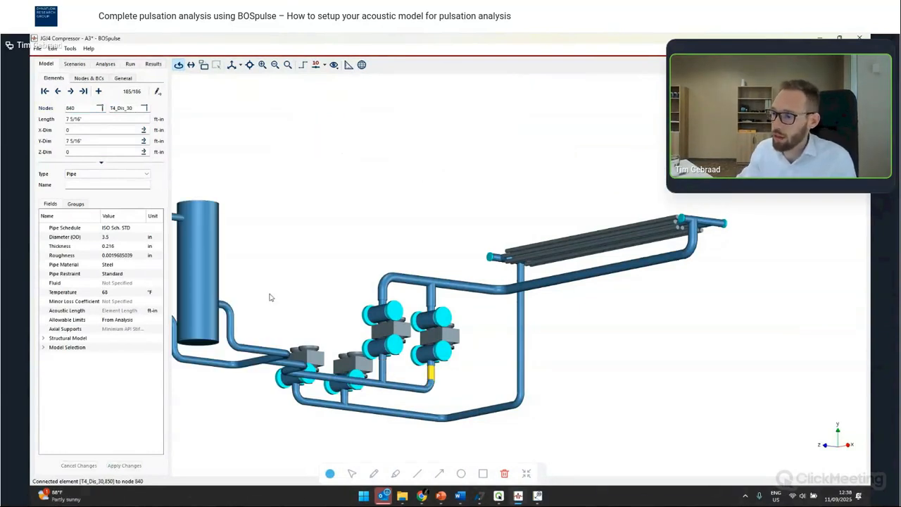
# - Connect the imported element 810–860 to the cylinder by replacing its node 860 with the copied node T4_Dis_150
pyautogui.click(385, 373)
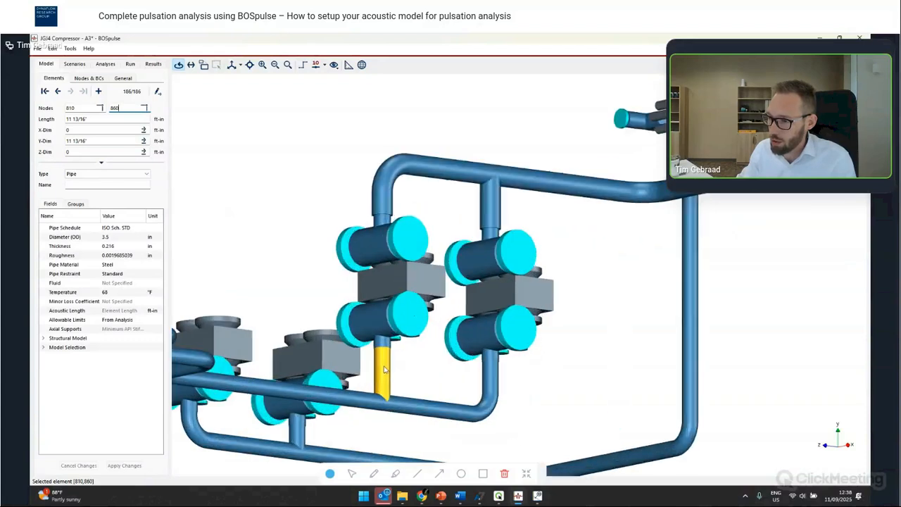
pyautogui.scroll(3, 359, 356)
pyautogui.scroll(2, 358, 355)
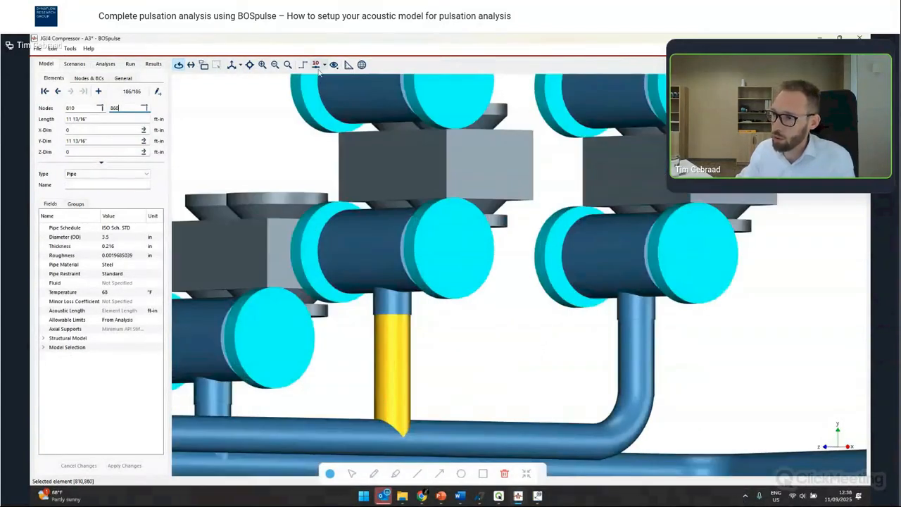
pyautogui.scroll(2, 414, 352)
pyautogui.moveTo(414, 352); pyautogui.dragTo(395, 416)
pyautogui.click(391, 312)
pyautogui.doubleClick(122, 108)
pyautogui.hotkey('ctrl', 'c')
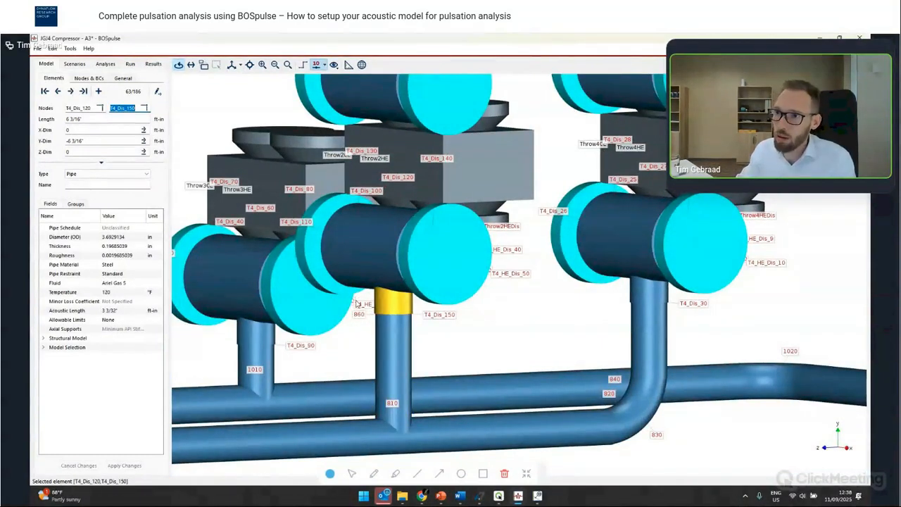
pyautogui.click(393, 352)
pyautogui.doubleClick(122, 109)
pyautogui.hotkey('ctrl', 'v')
pyautogui.press('Return')
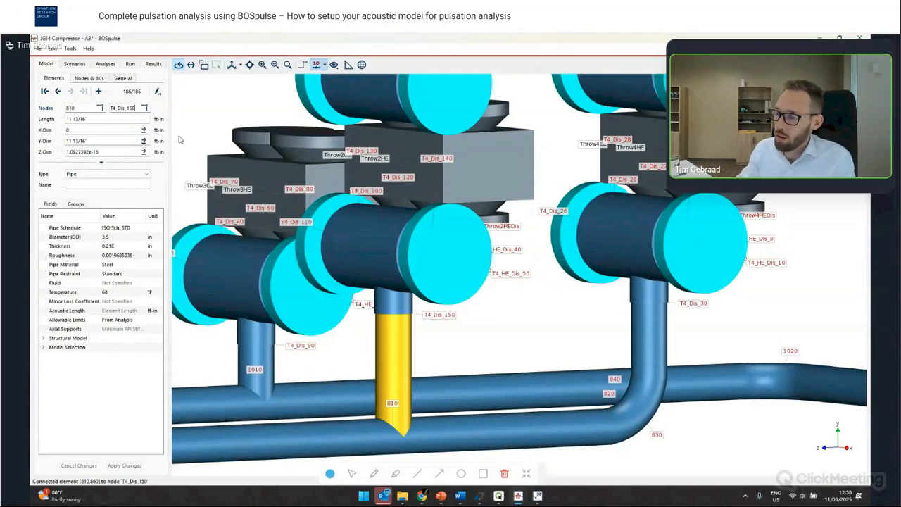
# - Hide the node and element labels in the 3D view
pyautogui.scroll(-3, 541, 247)
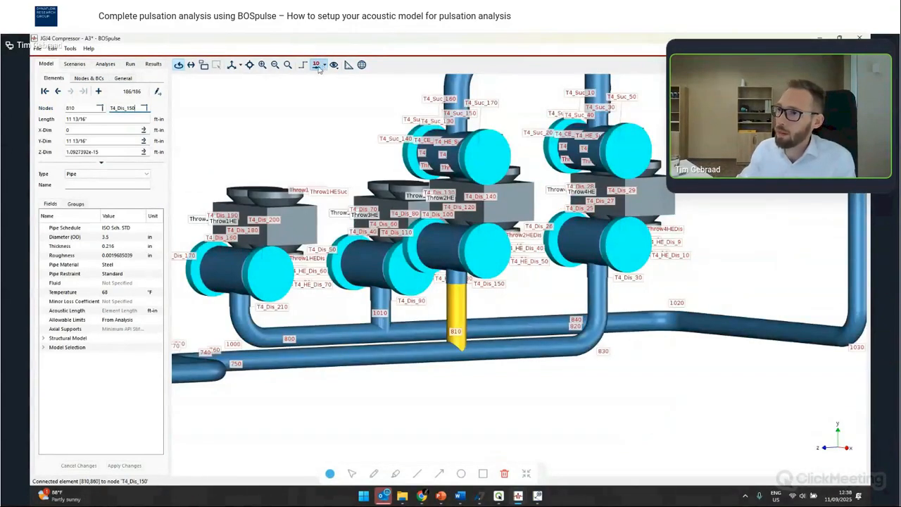
pyautogui.click(320, 64)
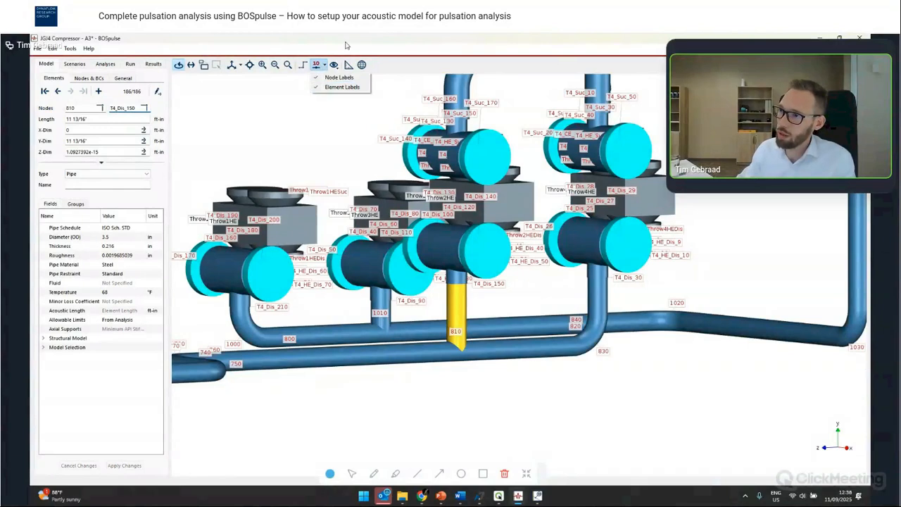
pyautogui.click(316, 64)
pyautogui.click(317, 64)
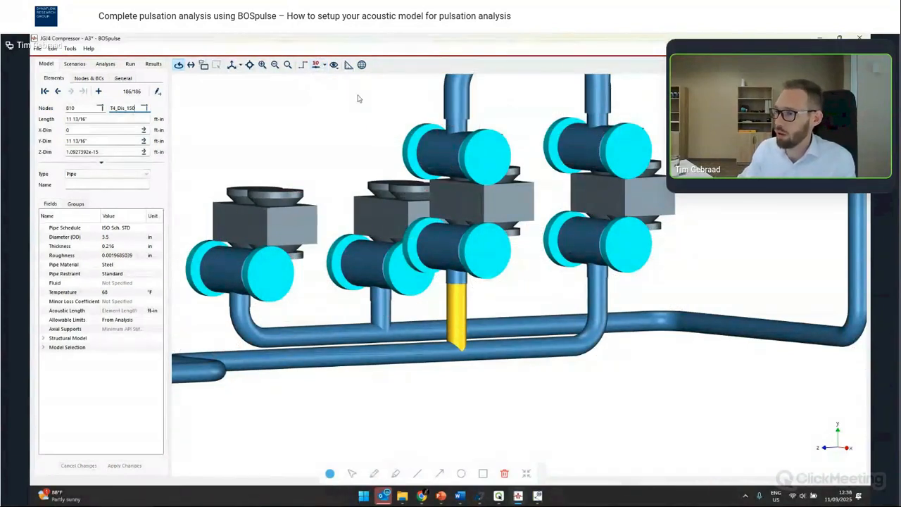
# - Inspect how the new discharge piping connects to the compressor cylinders and vessels
pyautogui.scroll(-5, 422, 247)
pyautogui.scroll(2, 443, 253)
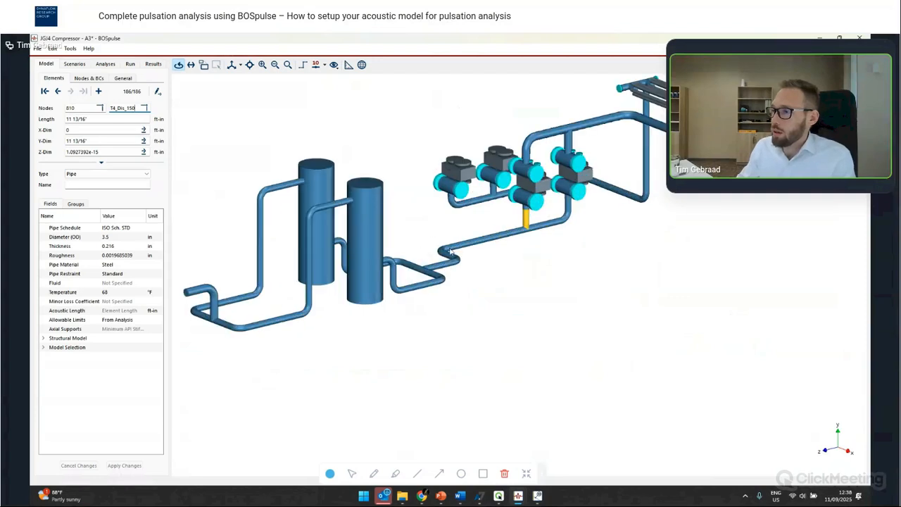
pyautogui.click(75, 64)
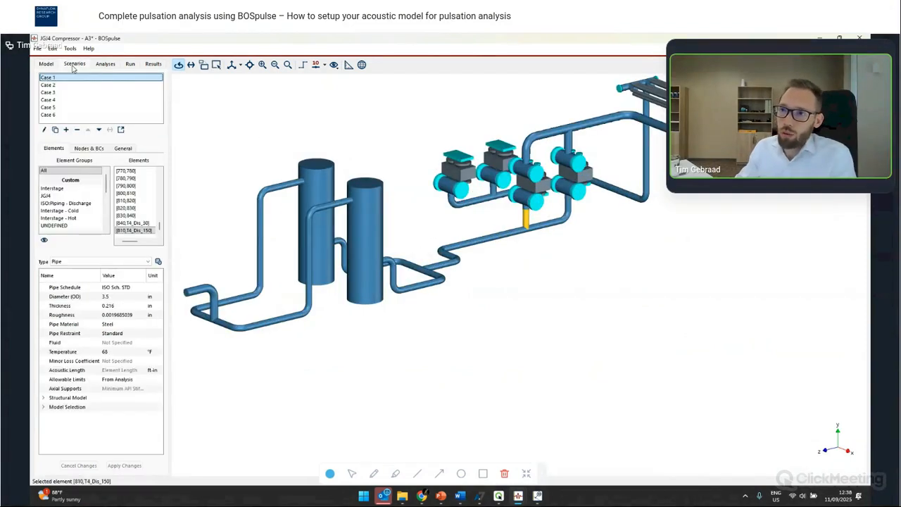
pyautogui.moveTo(533, 206); pyautogui.dragTo(356, 145)
pyautogui.scroll(4, 546, 161)
pyautogui.scroll(5, 531, 169)
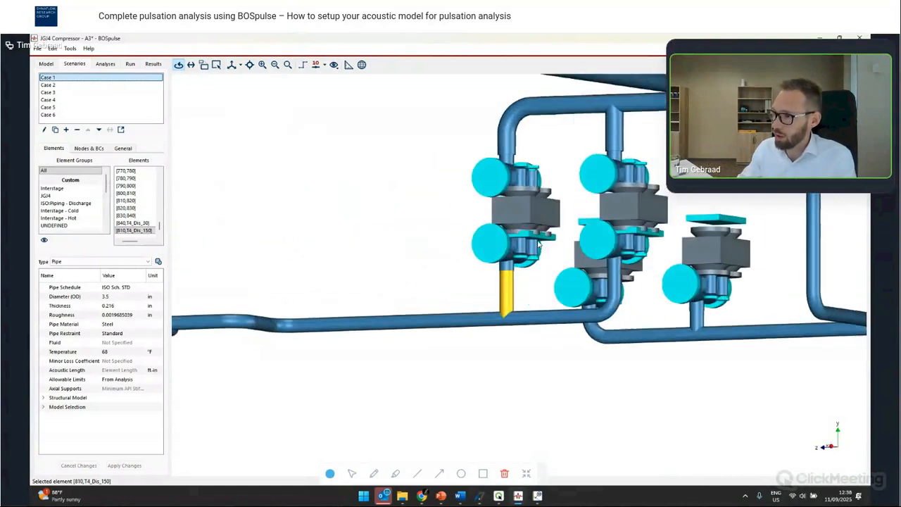
pyautogui.moveTo(548, 227); pyautogui.dragTo(497, 191)
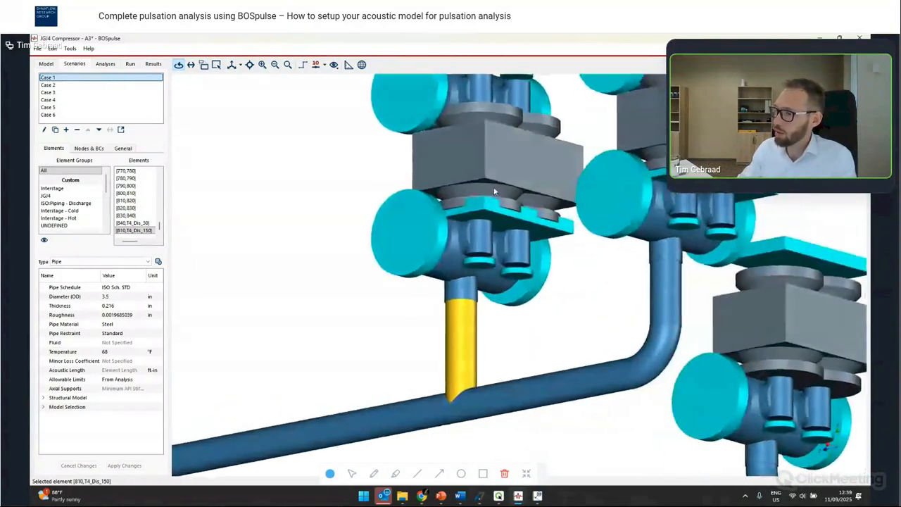
pyautogui.scroll(-4, 505, 215)
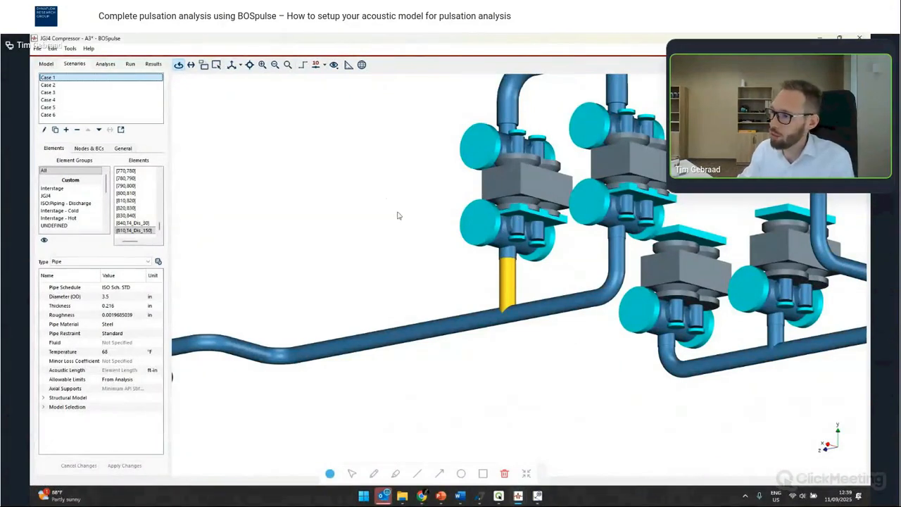
pyautogui.scroll(-5, 540, 213)
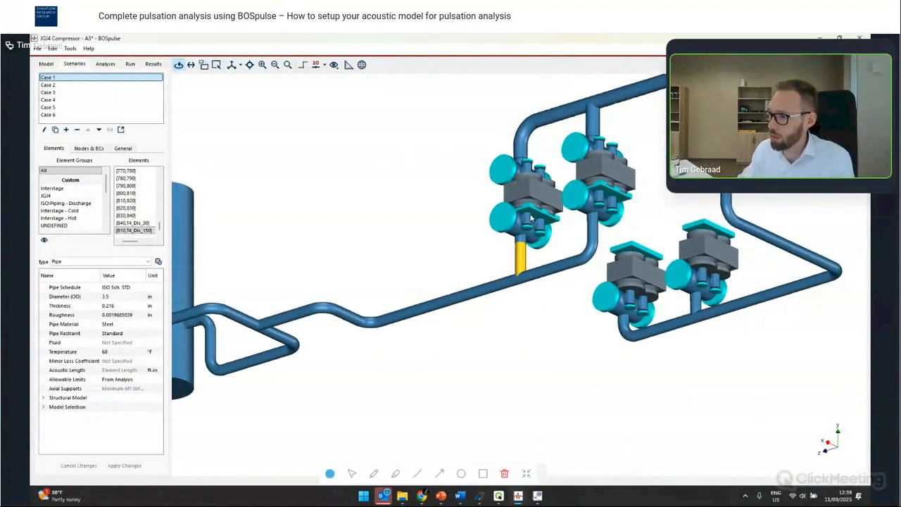
pyautogui.scroll(-3, 610, 238)
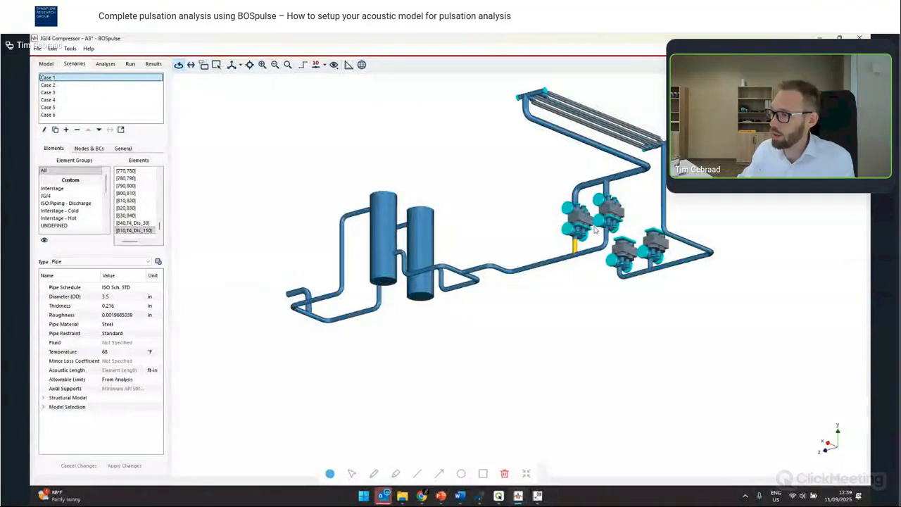
pyautogui.scroll(3, 563, 227)
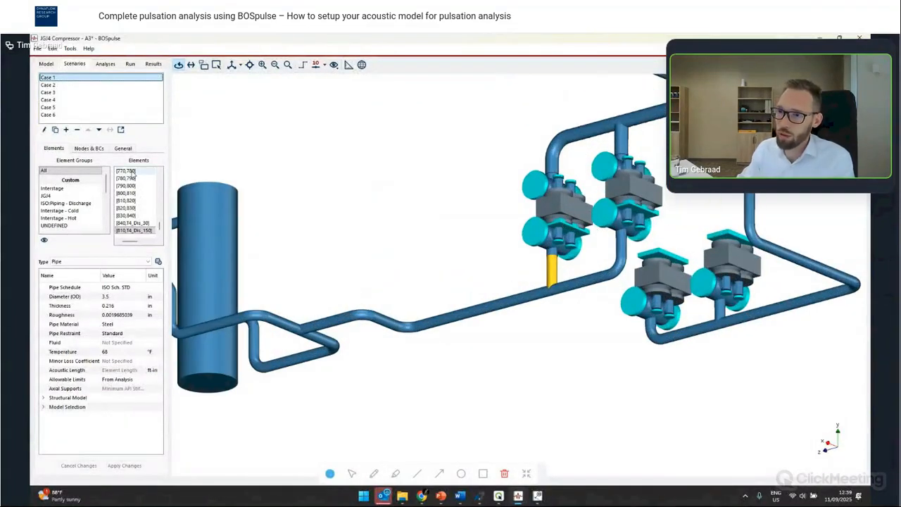
# - Copy the flow boundary condition of node Throw2HEDis and paste it onto the open end node of the discharge piping
pyautogui.click(564, 225)
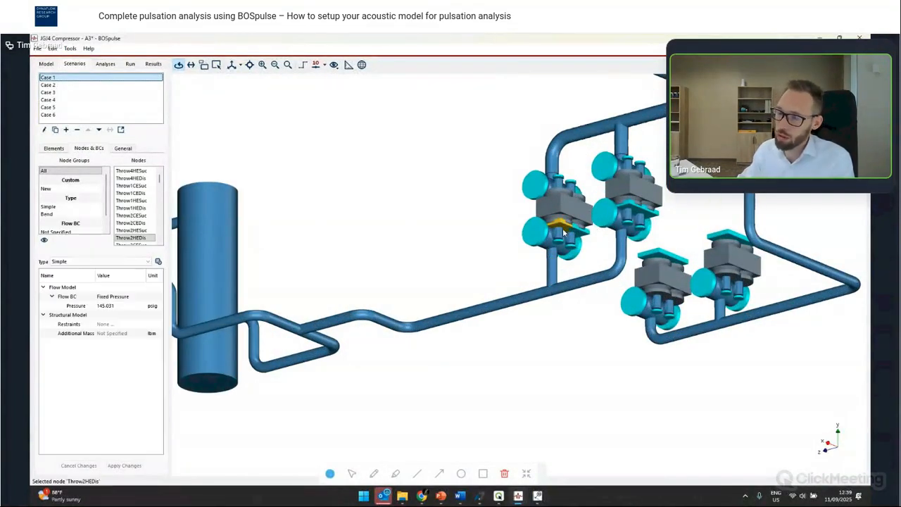
pyautogui.hotkey('ctrl', 'c')
pyautogui.scroll(-5, 390, 309)
pyautogui.scroll(4, 390, 310)
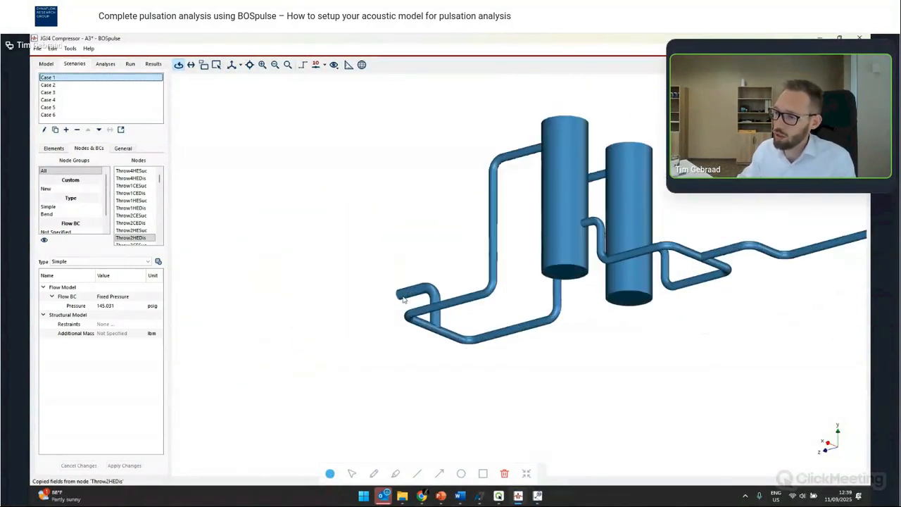
pyautogui.click(399, 296)
pyautogui.hotkey('ctrl', 'v')
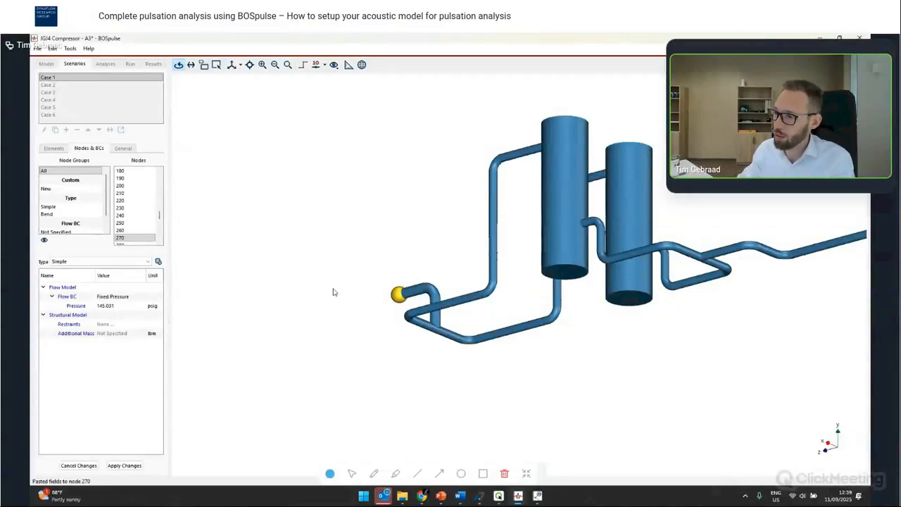
pyautogui.rightClick(398, 295)
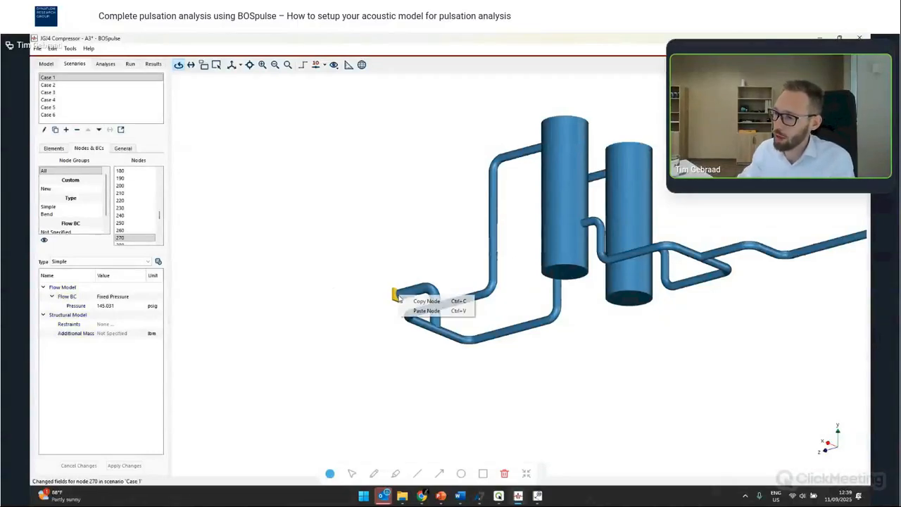
pyautogui.click(427, 310)
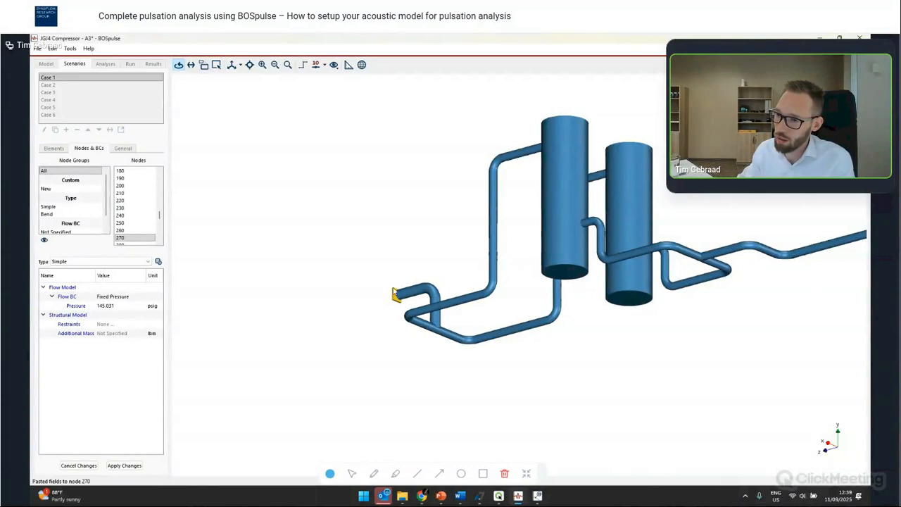
# - Apply the pasted boundary condition, then set the Flow BC of the four cylinder discharge nodes to Not Specified
pyautogui.click(124, 467)
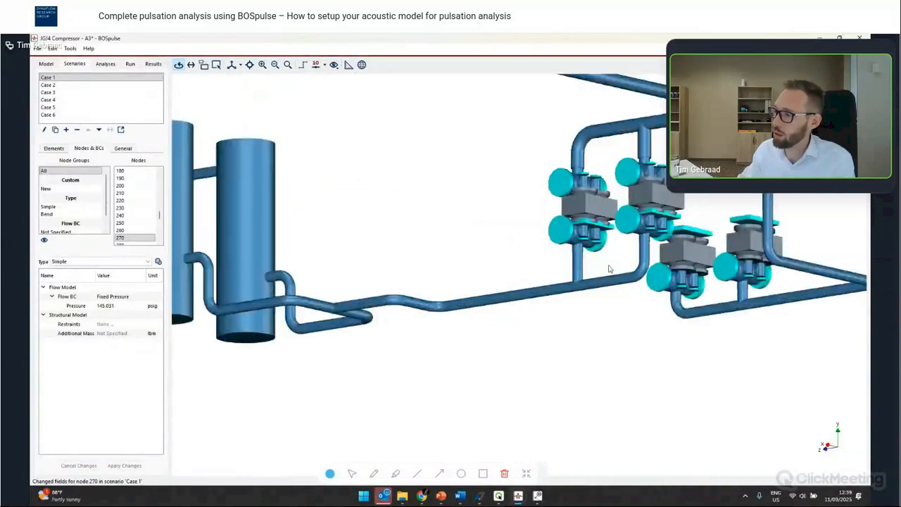
pyautogui.scroll(3, 591, 225)
pyautogui.click(585, 213)
pyautogui.keyDown('ctrl'); pyautogui.click(604, 213); pyautogui.keyUp('ctrl')
pyautogui.keyDown('ctrl'); pyautogui.click(666, 201); pyautogui.keyUp('ctrl')
pyautogui.keyDown('ctrl'); pyautogui.click(694, 202); pyautogui.keyUp('ctrl')
pyautogui.click(113, 298)
pyautogui.click(112, 298)
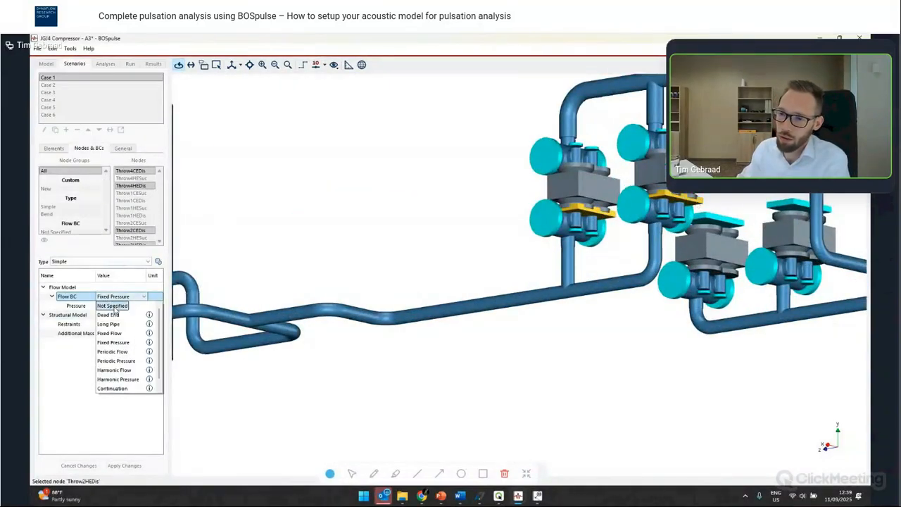
pyautogui.click(112, 306)
pyautogui.click(124, 465)
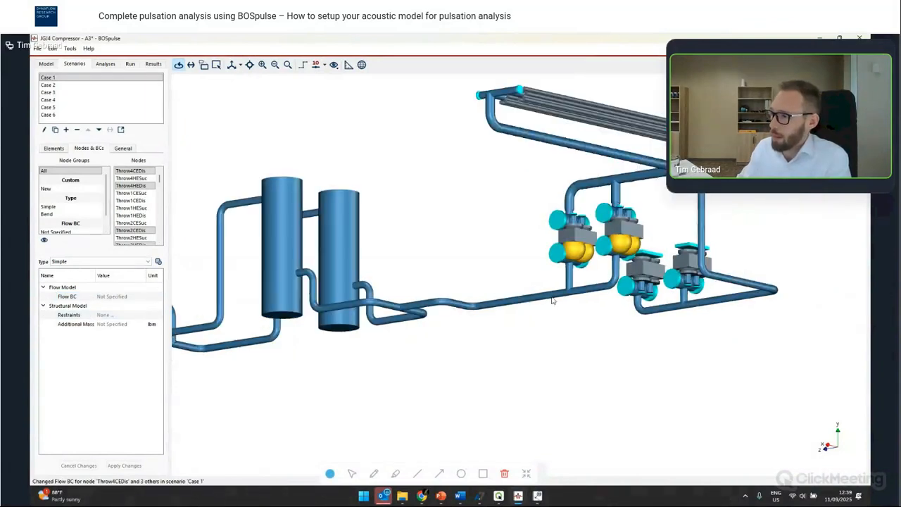
# - Orbit around the extended discharge system and select its open end node to review its flow boundary condition
pyautogui.moveTo(371, 286); pyautogui.dragTo(391, 232)
pyautogui.scroll(3, 392, 232)
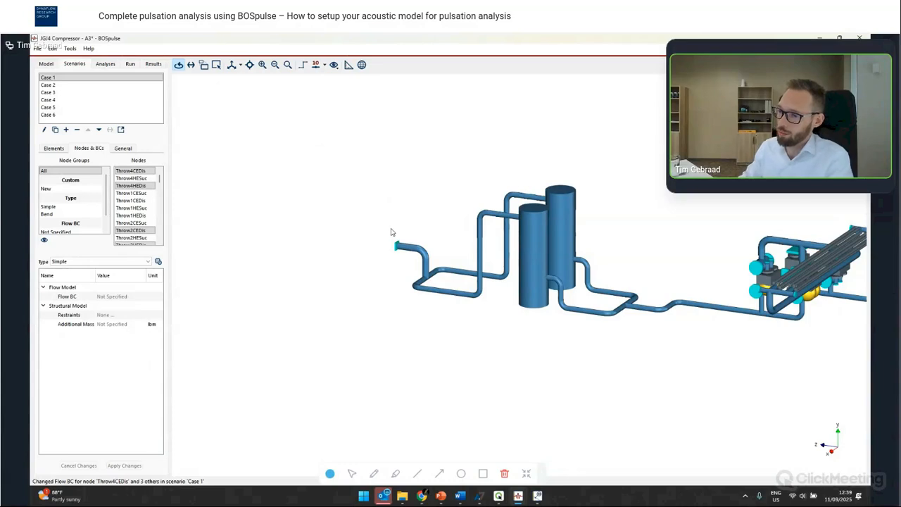
pyautogui.moveTo(442, 247); pyautogui.dragTo(402, 265)
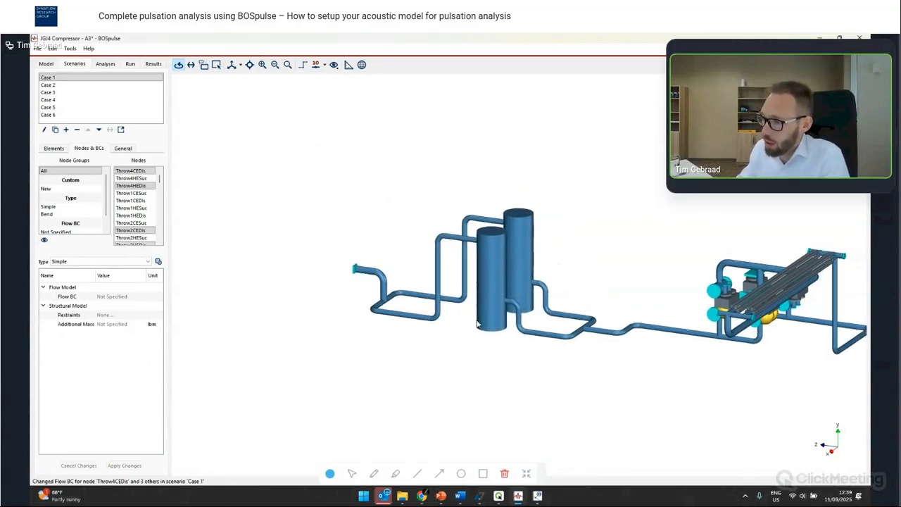
pyautogui.moveTo(548, 276); pyautogui.dragTo(517, 278)
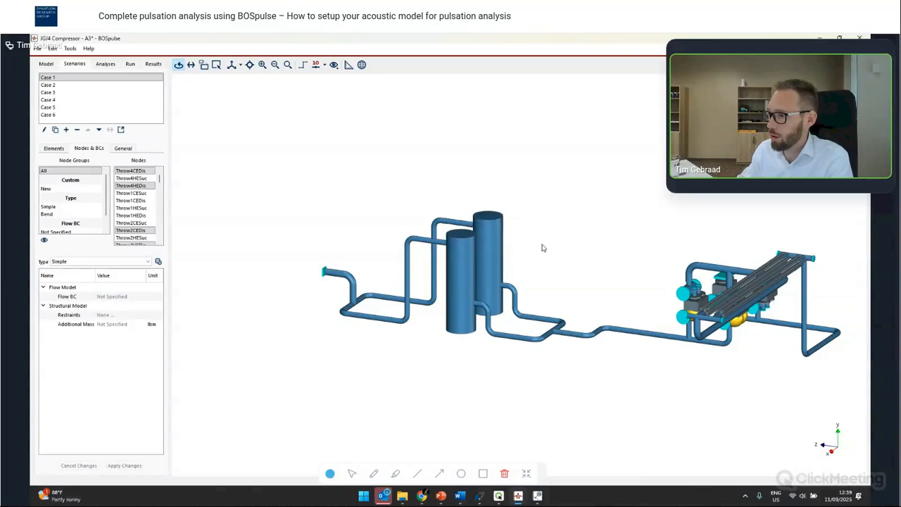
pyautogui.moveTo(542, 248); pyautogui.dragTo(510, 301)
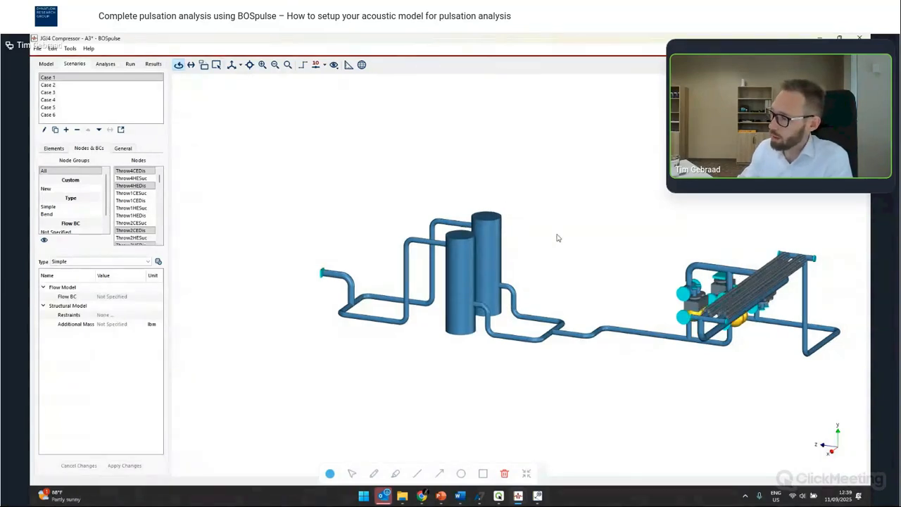
pyautogui.moveTo(559, 238); pyautogui.dragTo(589, 271)
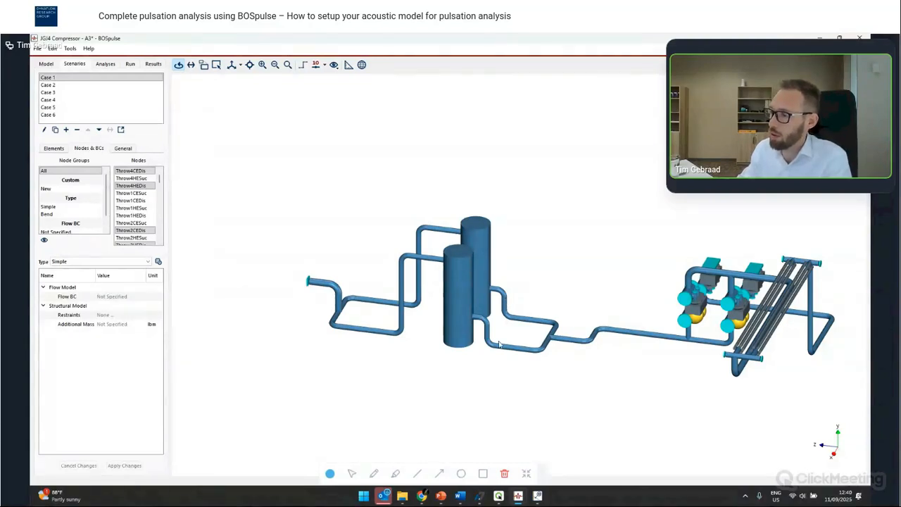
pyautogui.moveTo(499, 343); pyautogui.dragTo(487, 291)
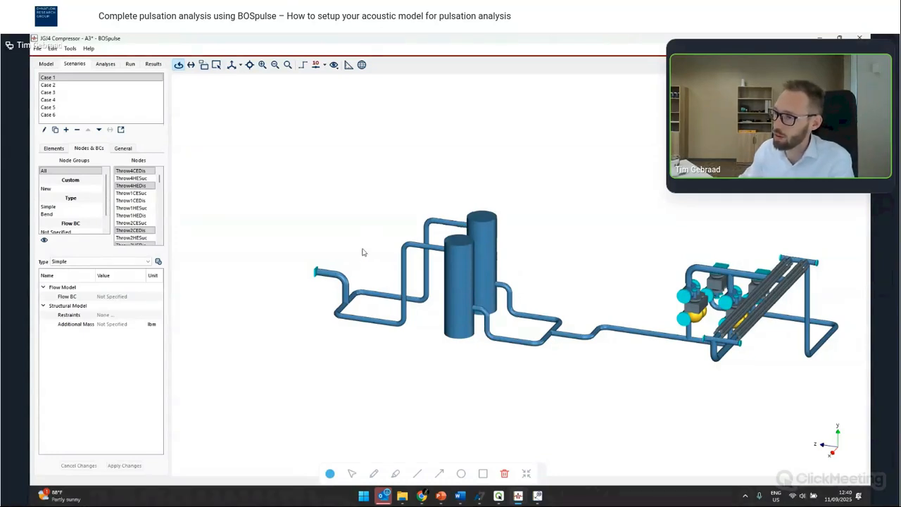
pyautogui.moveTo(363, 252); pyautogui.dragTo(379, 264)
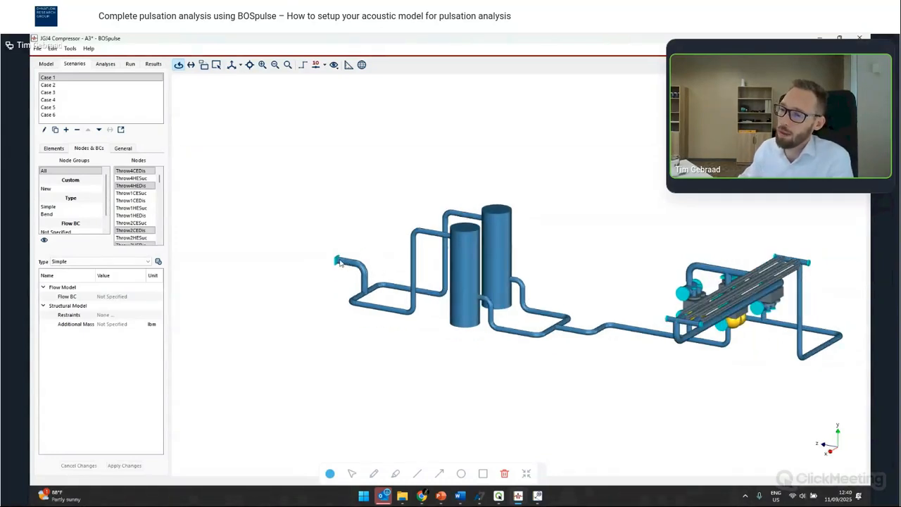
pyautogui.click(338, 261)
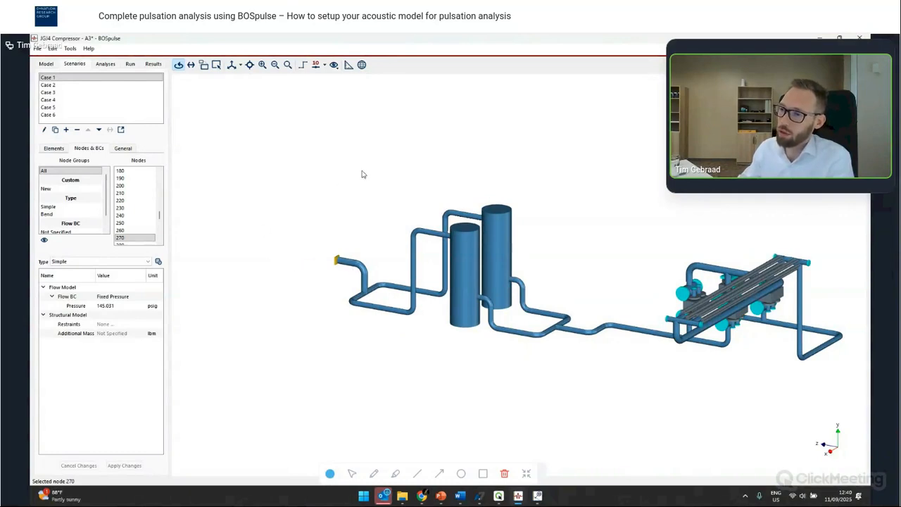
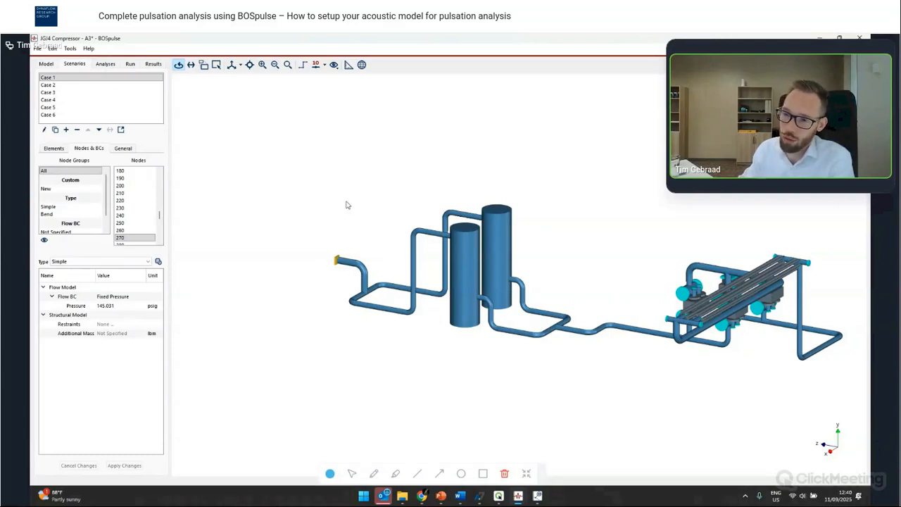
# - Change the open end node's Flow BC to Long Pipe and paste the pressure of 145.031 psig
pyautogui.click(118, 304)
pyautogui.click(120, 296)
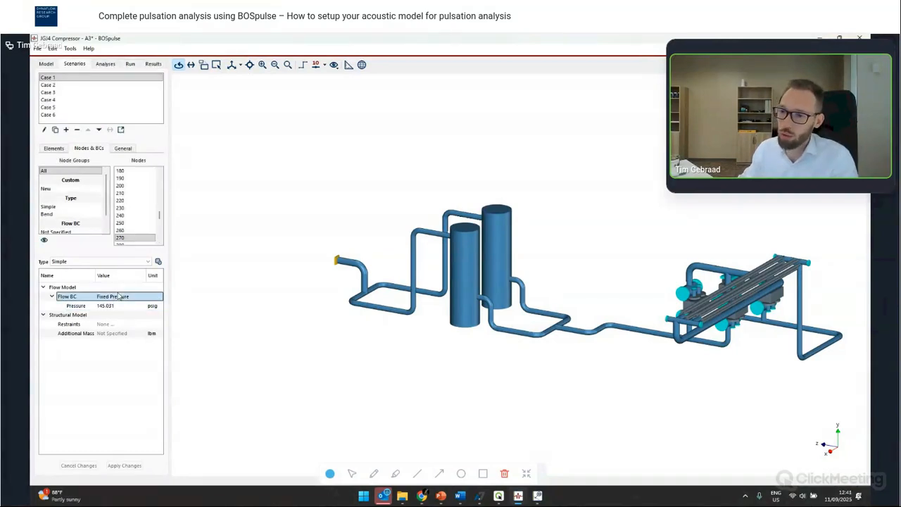
pyautogui.click(118, 297)
pyautogui.click(118, 298)
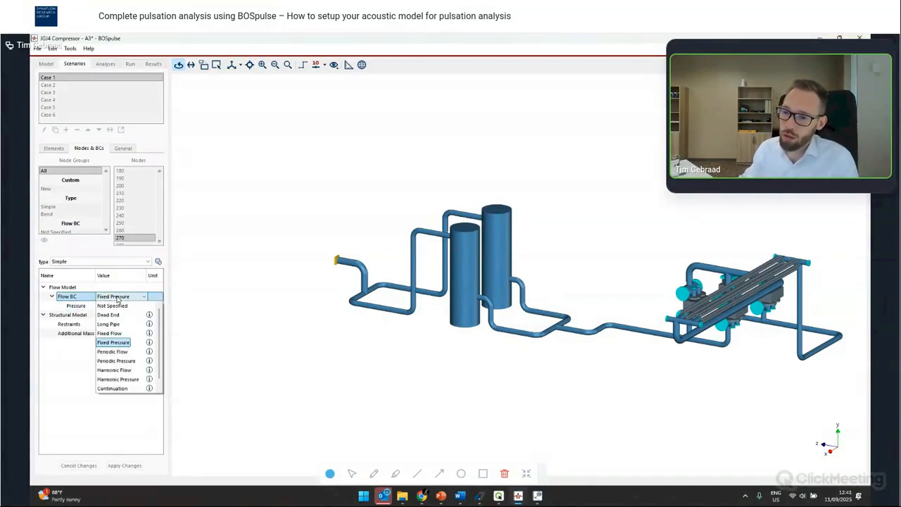
pyautogui.click(118, 326)
pyautogui.click(116, 314)
pyautogui.click(113, 314)
pyautogui.write('145.038')
pyautogui.press('Return')
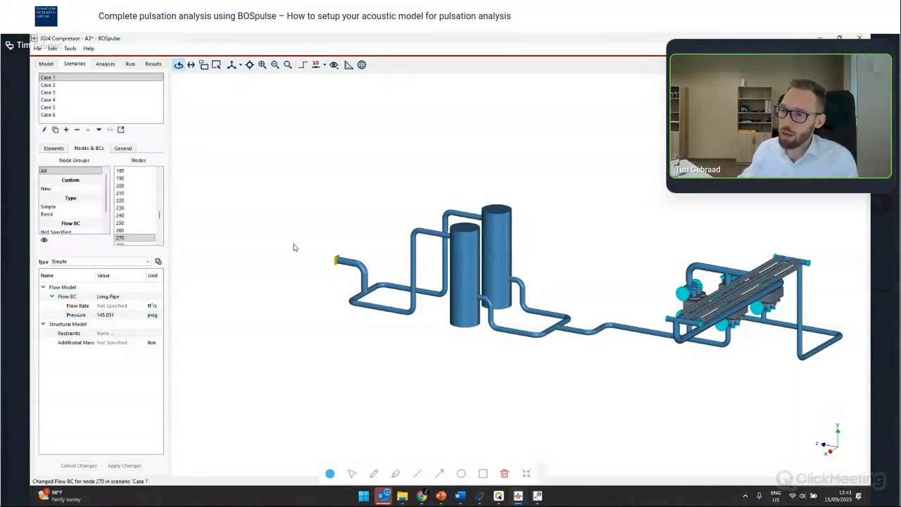
# - Select the four pipe elements beside the vessels and change their element type to Valve
pyautogui.moveTo(302, 249); pyautogui.dragTo(487, 313)
pyautogui.click(487, 313)
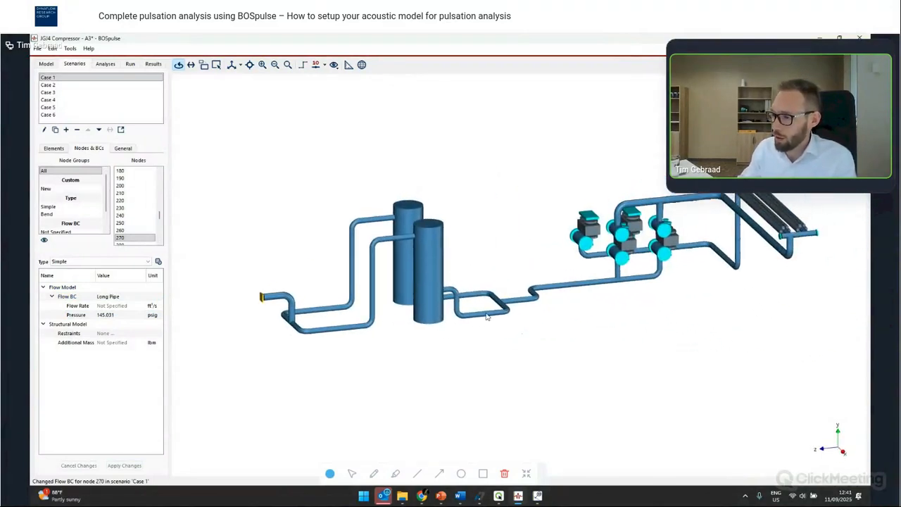
pyautogui.click(56, 149)
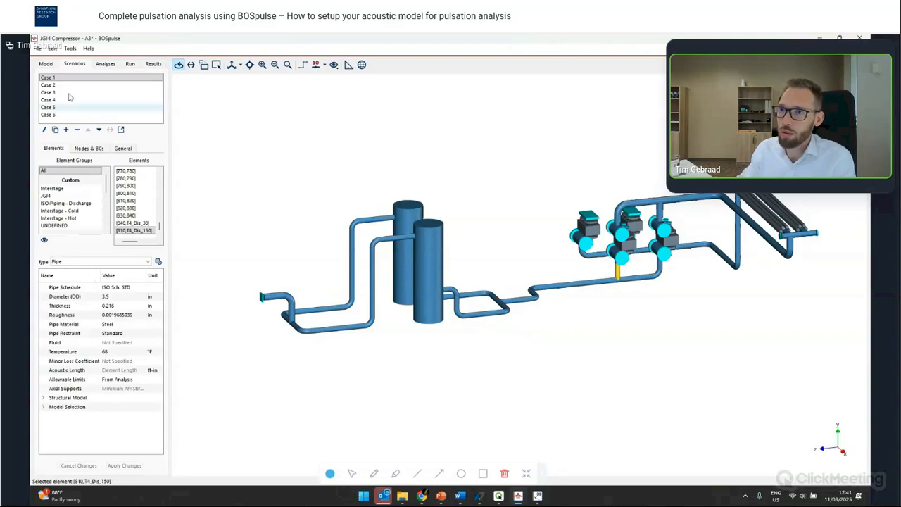
pyautogui.click(47, 65)
pyautogui.click(484, 315)
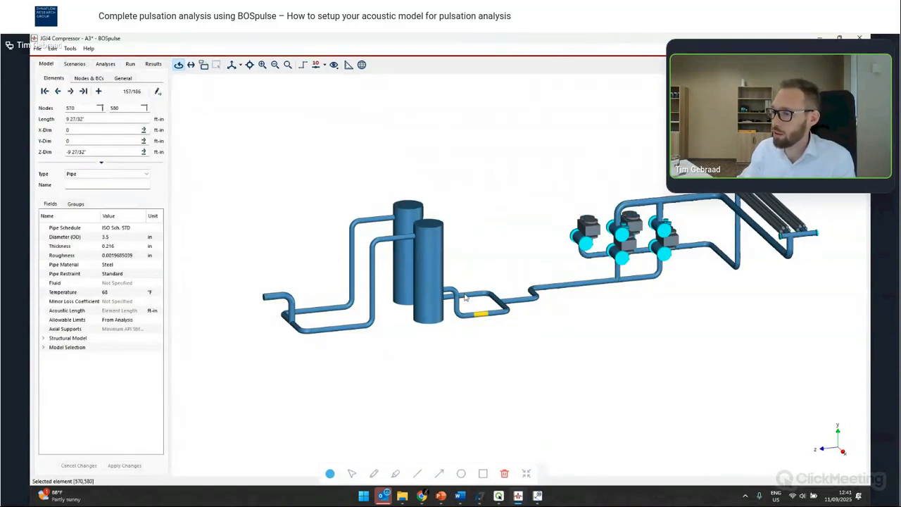
pyautogui.click(335, 330)
pyautogui.keyDown('ctrl'); pyautogui.click(327, 311); pyautogui.keyUp('ctrl')
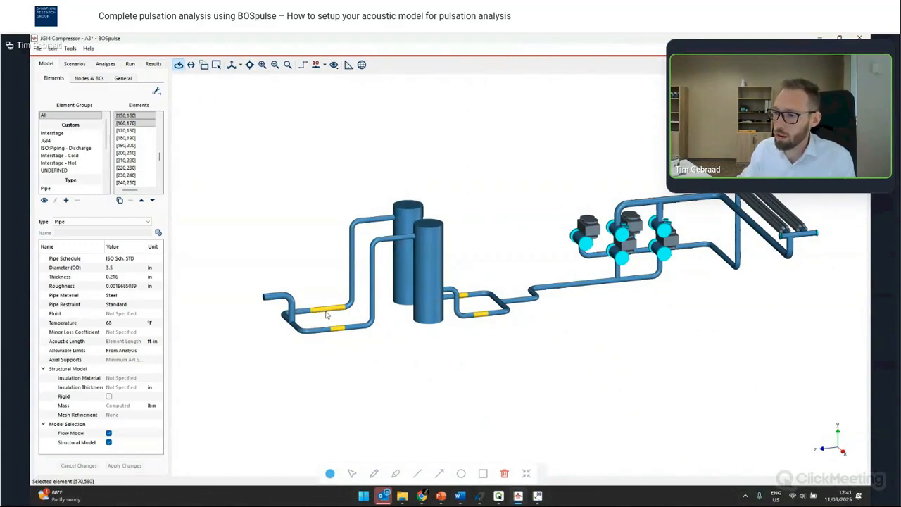
pyautogui.click(80, 223)
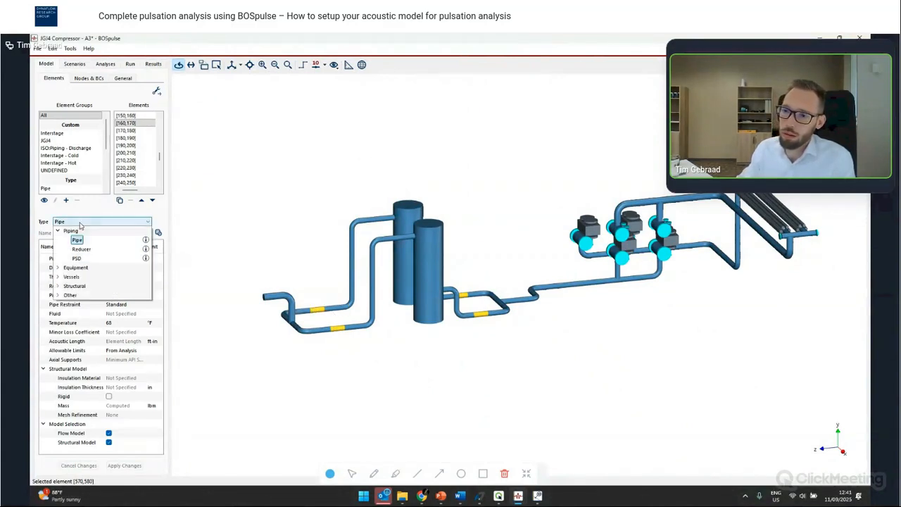
pyautogui.click(59, 295)
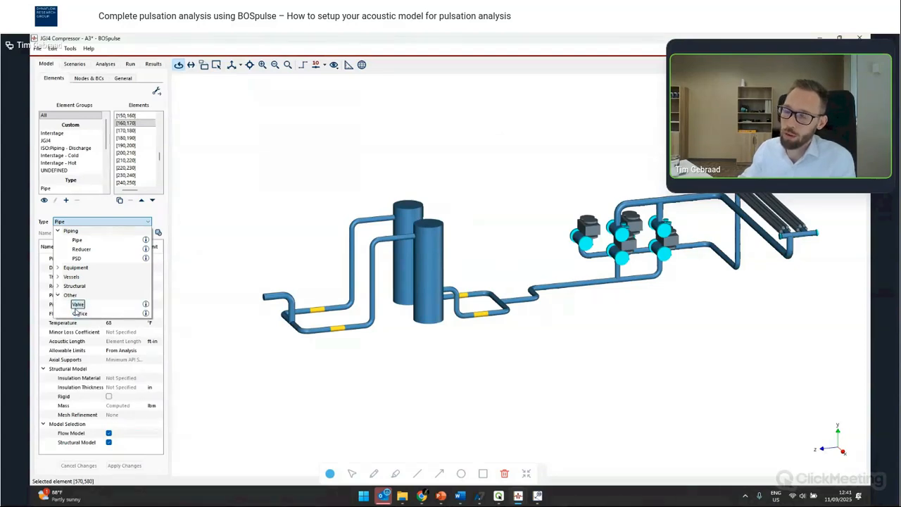
pyautogui.click(77, 305)
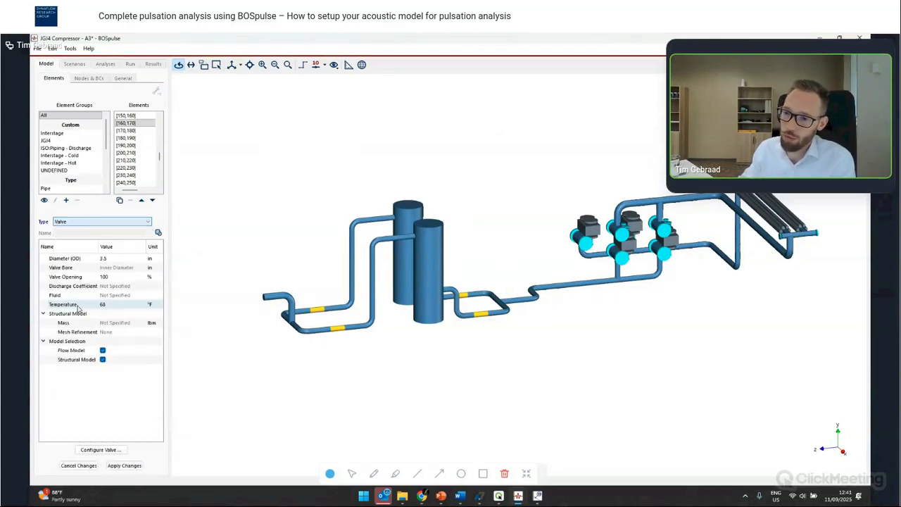
# - Set the discharge coefficient of the four new valves to 0.4
pyautogui.click(112, 289)
pyautogui.click(113, 286)
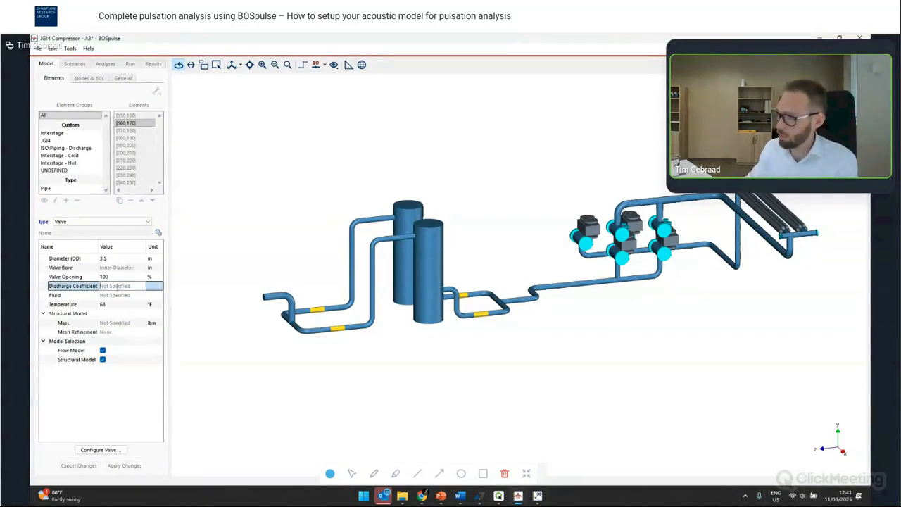
pyautogui.write('4')
pyautogui.press('Return')
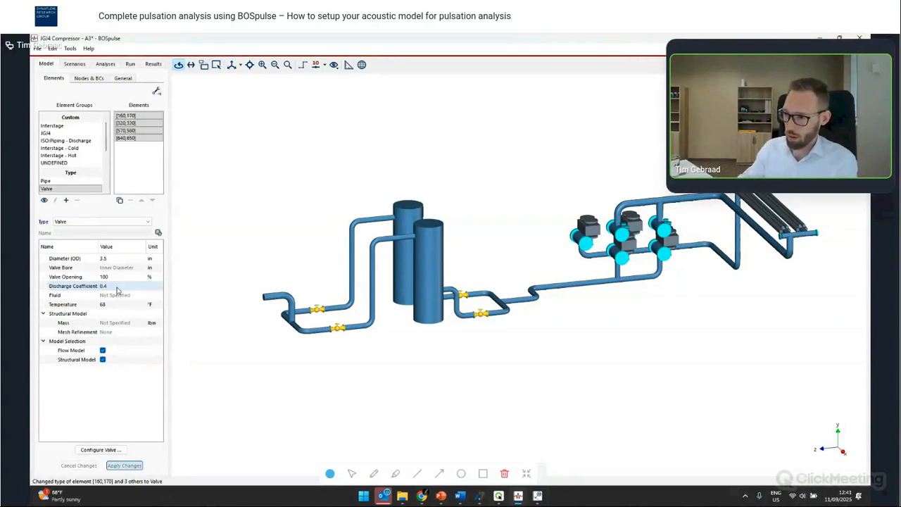
# - Select the top and bottom nodes of both vessels and change them to flat caps
pyautogui.click(79, 78)
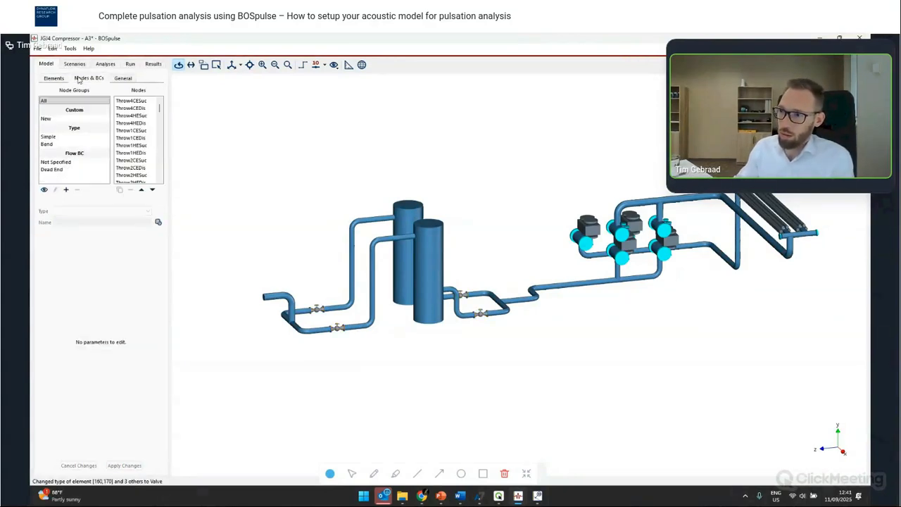
pyautogui.click(406, 206)
pyautogui.keyDown('ctrl'); pyautogui.click(406, 206); pyautogui.keyUp('ctrl')
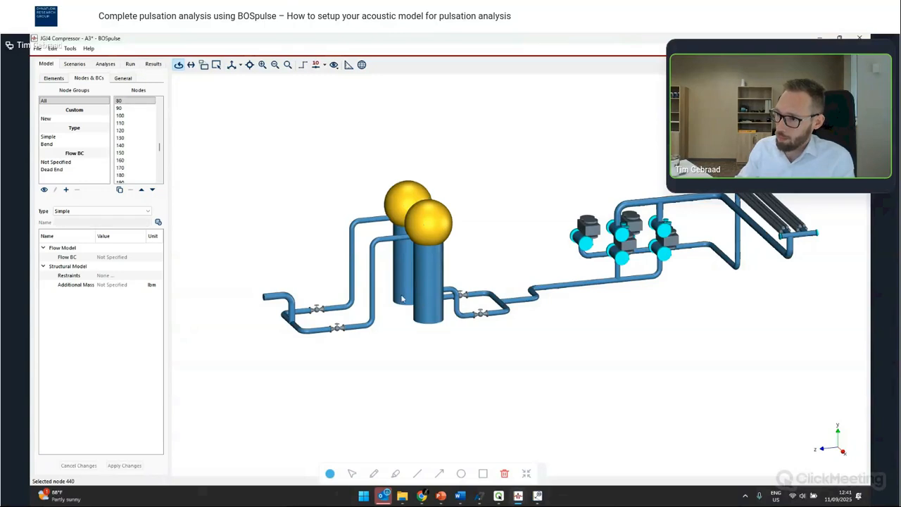
pyautogui.keyDown('ctrl'); pyautogui.click(403, 302); pyautogui.keyUp('ctrl')
pyautogui.keyDown('ctrl'); pyautogui.click(429, 322); pyautogui.keyUp('ctrl')
pyautogui.click(113, 211)
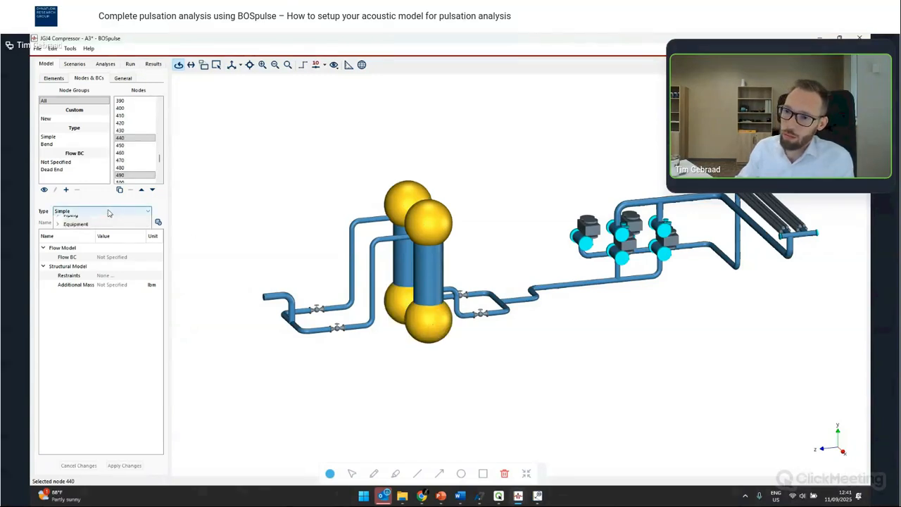
pyautogui.click(77, 267)
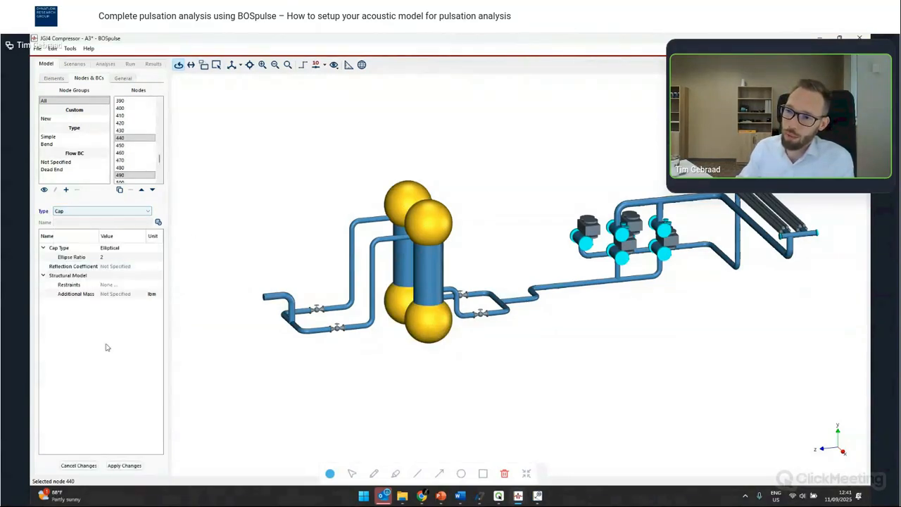
pyautogui.click(110, 248)
pyautogui.click(112, 248)
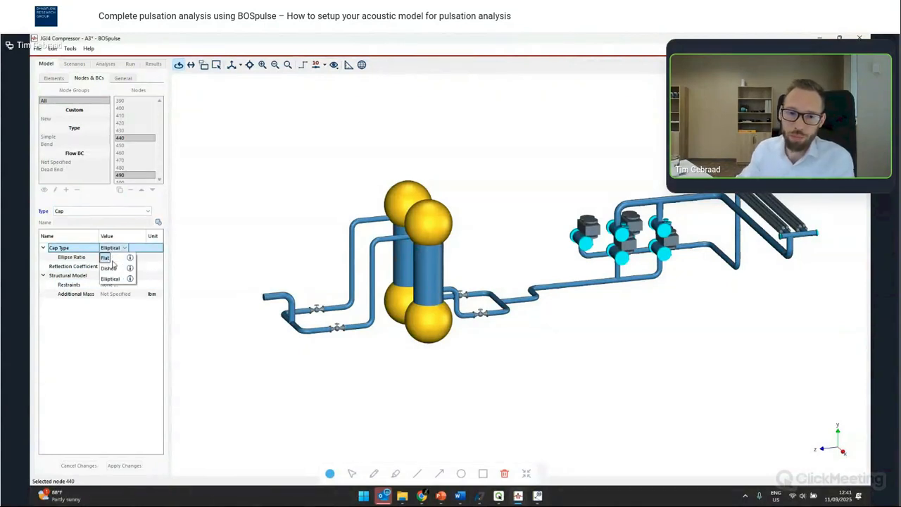
pyautogui.click(109, 258)
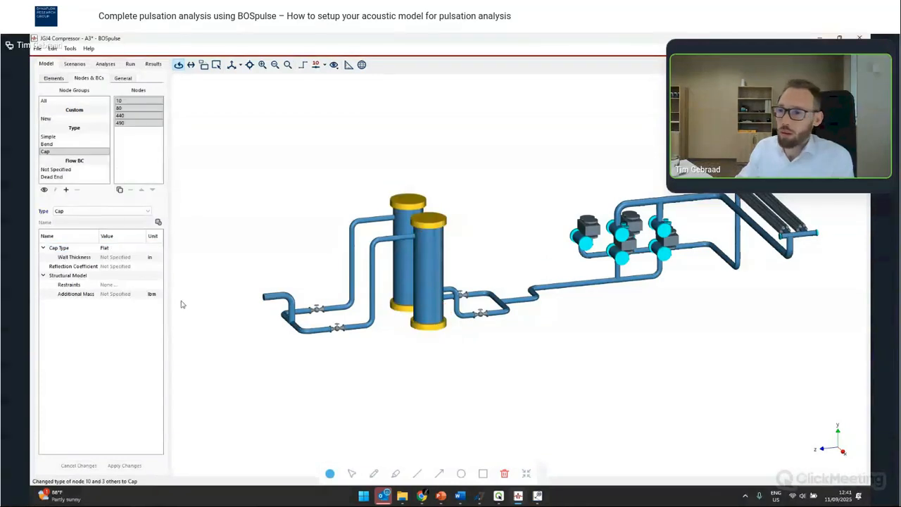
# - Orbit and zoom around the model to inspect the vessels, valves and compressor piping
pyautogui.click(393, 294)
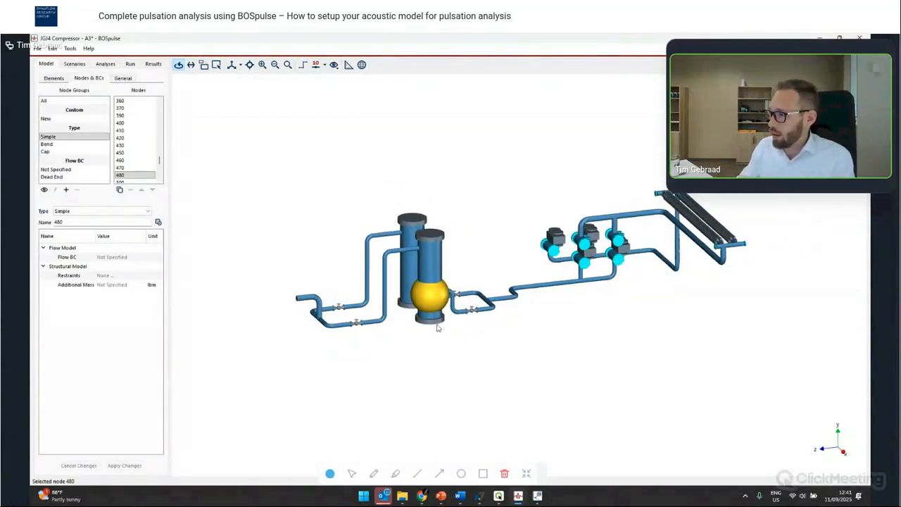
pyautogui.moveTo(632, 208); pyautogui.dragTo(595, 266)
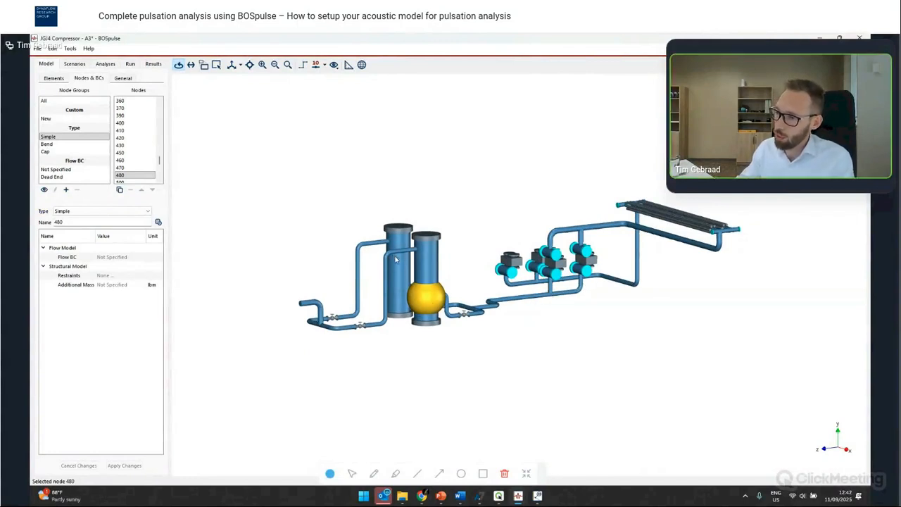
pyautogui.moveTo(444, 222); pyautogui.dragTo(435, 233)
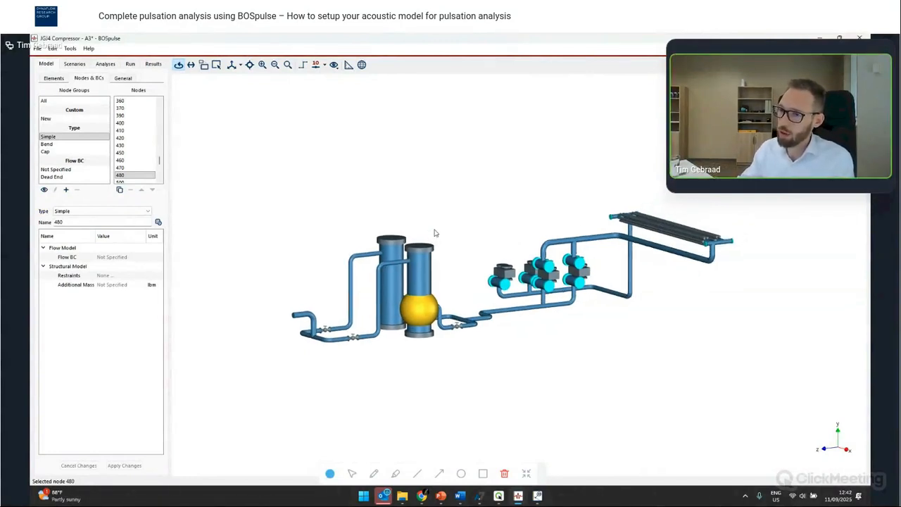
pyautogui.moveTo(439, 278); pyautogui.dragTo(481, 292)
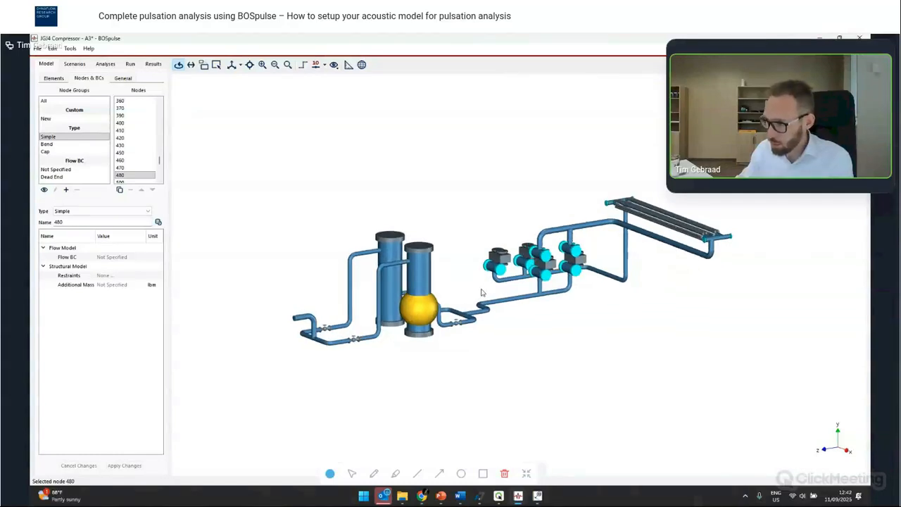
pyautogui.scroll(2, 481, 292)
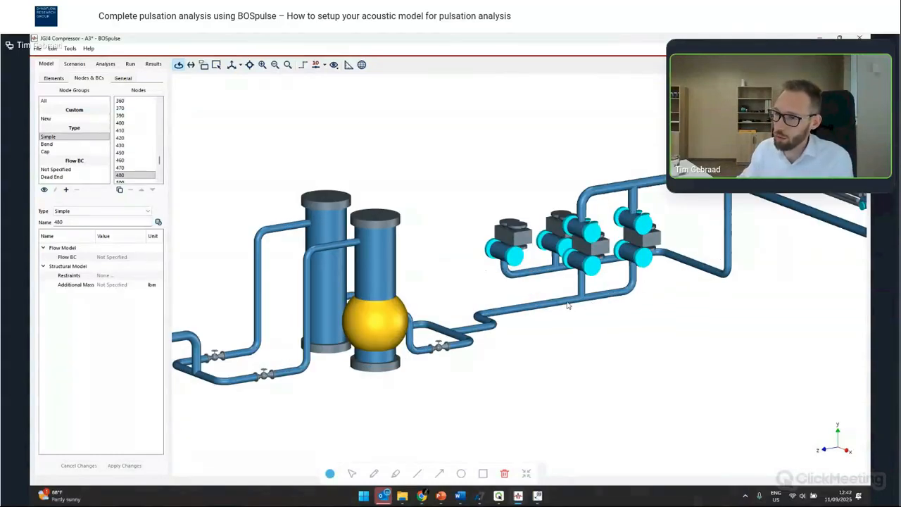
pyautogui.scroll(-2, 569, 305)
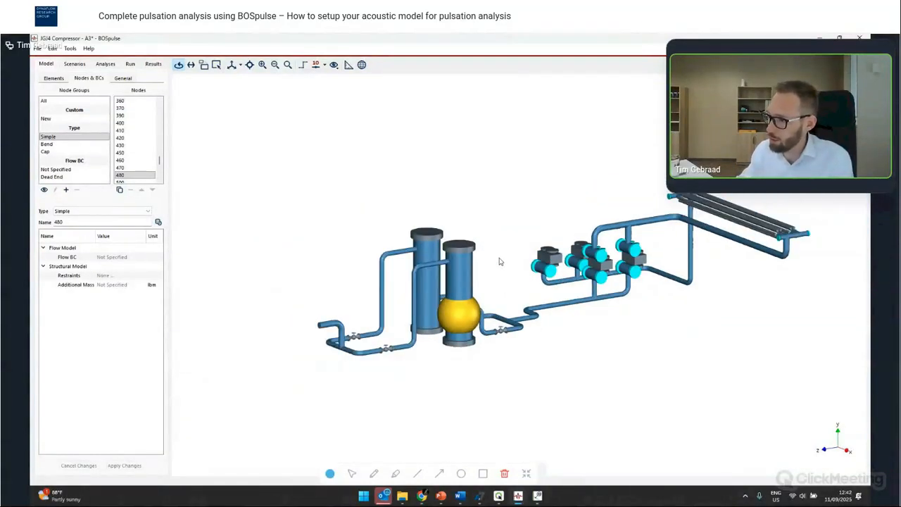
pyautogui.scroll(-1, 521, 271)
pyautogui.moveTo(540, 277); pyautogui.dragTo(484, 276)
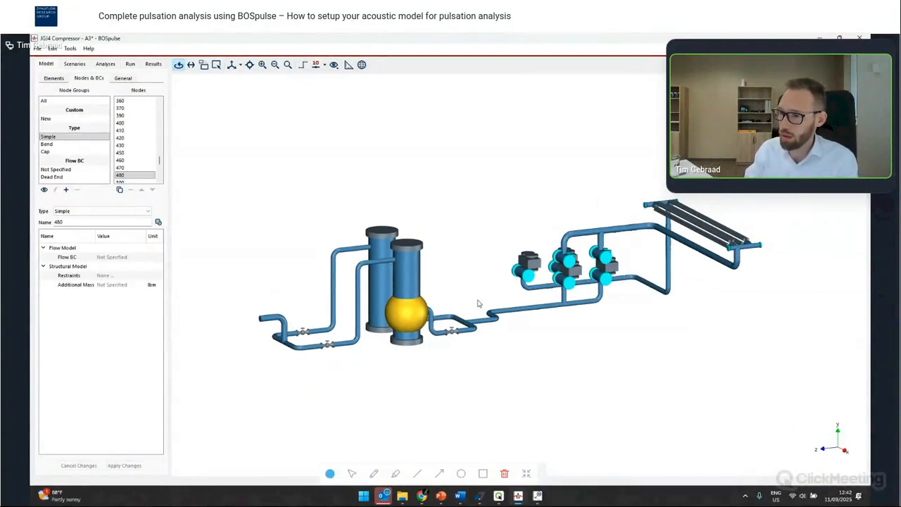
# - Open the existing A4 job of the JG4 Compressor model
pyautogui.hotkey('ctrl', 'o')
pyautogui.click(458, 278)
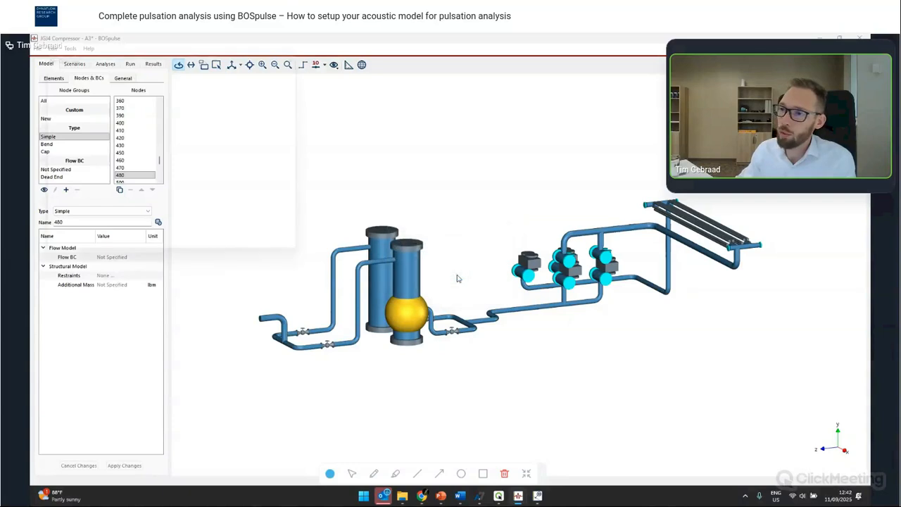
pyautogui.doubleClick(220, 163)
pyautogui.moveTo(455, 284); pyautogui.dragTo(571, 294)
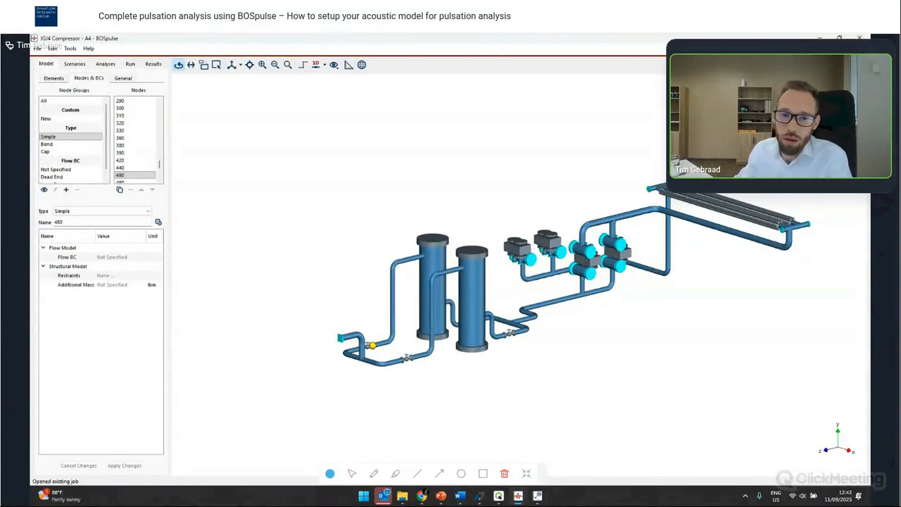
pyautogui.moveTo(257, 134); pyautogui.dragTo(266, 151)
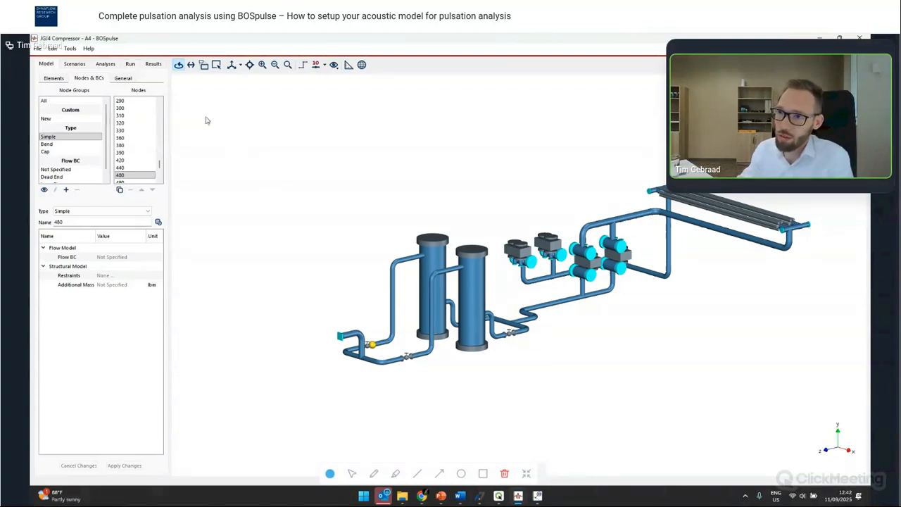
# - Create a Steady State analysis with the base frequency entered as =1800/60 Hz
pyautogui.click(105, 64)
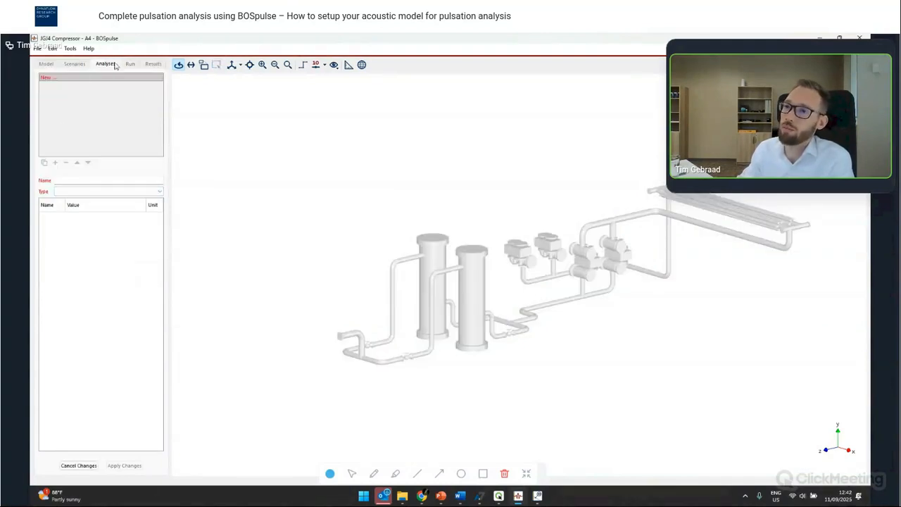
pyautogui.click(115, 191)
pyautogui.click(109, 212)
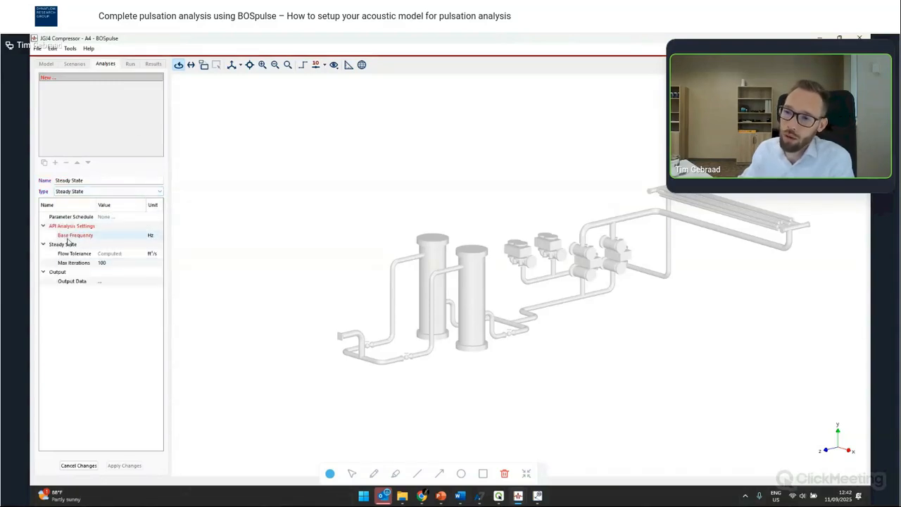
pyautogui.click(108, 236)
pyautogui.write('=')
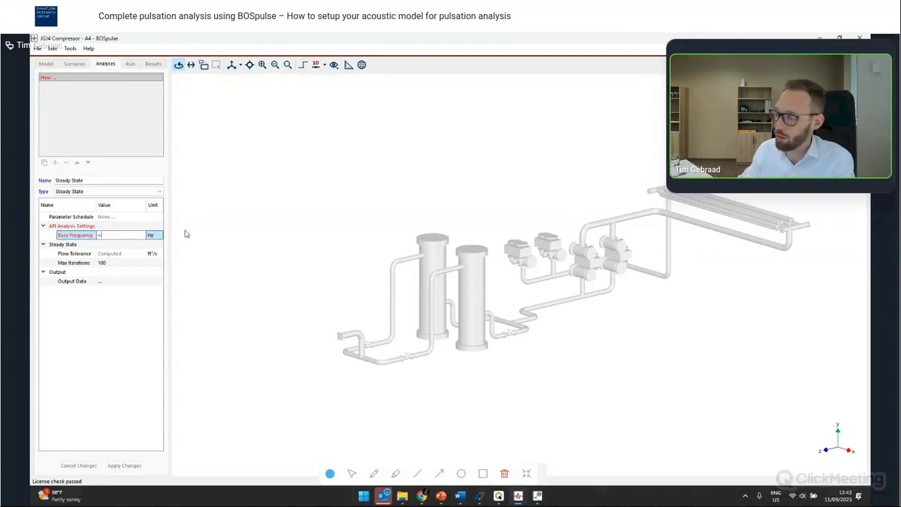
pyautogui.write('1800')
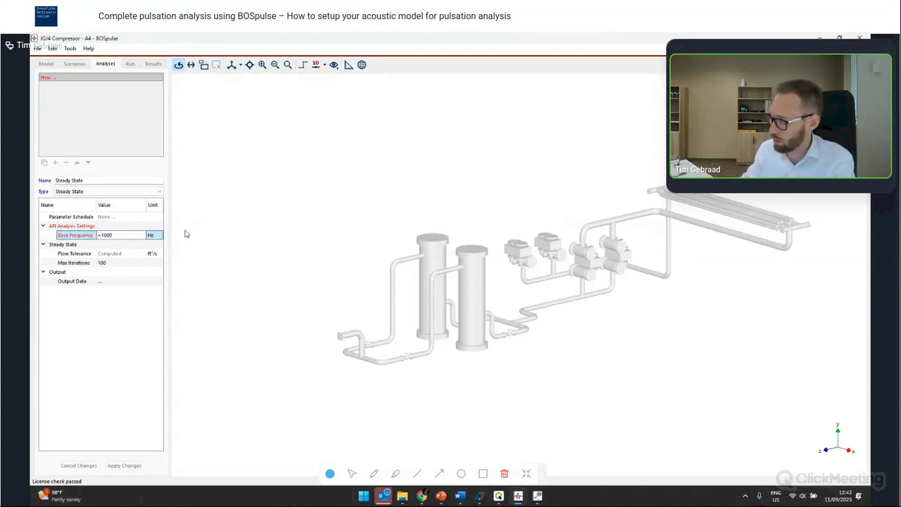
pyautogui.write('/60')
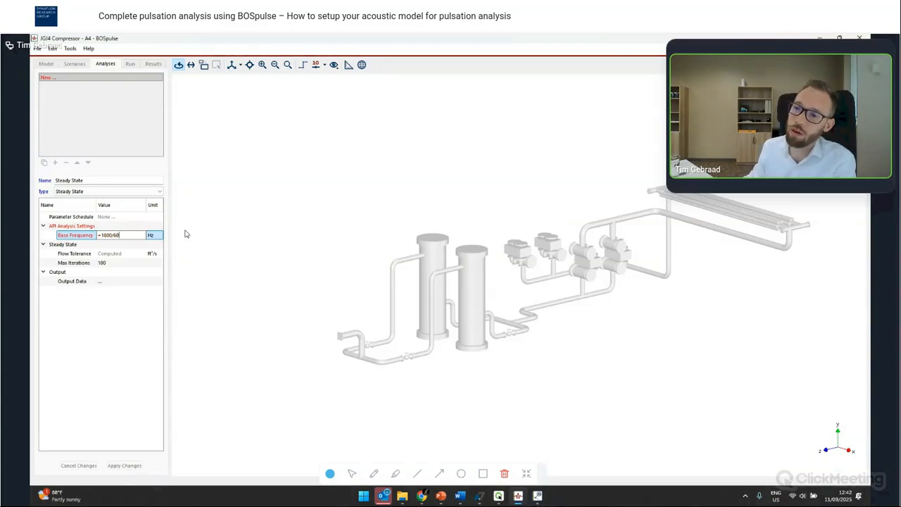
pyautogui.press('Return')
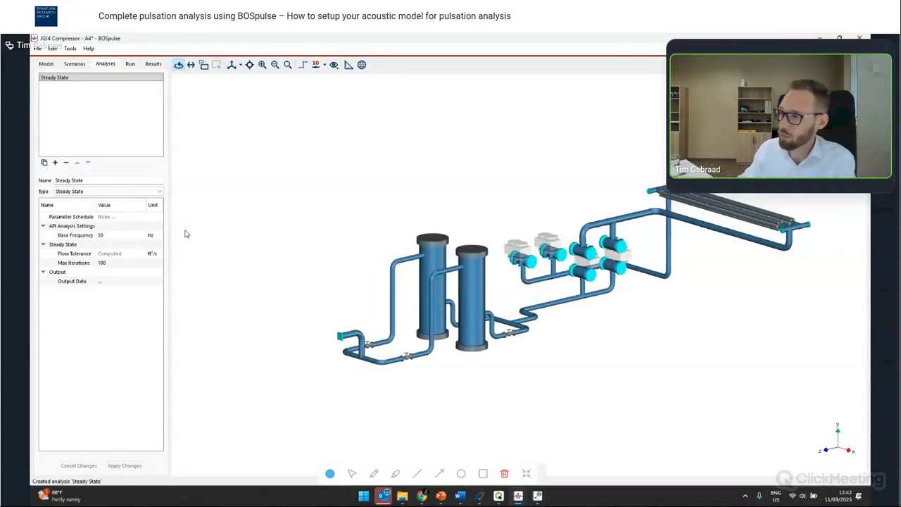
# - Set the operating speed of all reciprocating compressor elements to the API base frequency
pyautogui.click(47, 64)
pyautogui.click(132, 100)
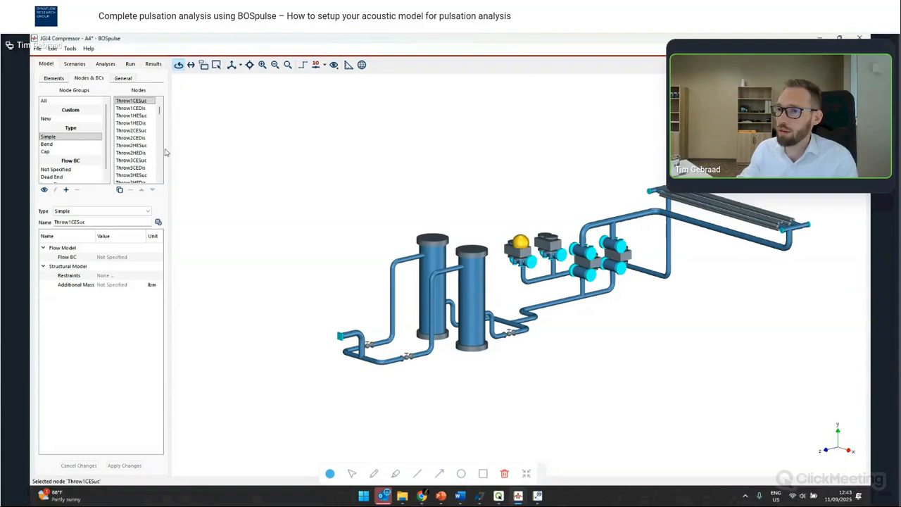
pyautogui.click(54, 78)
pyautogui.scroll(-2, 82, 165)
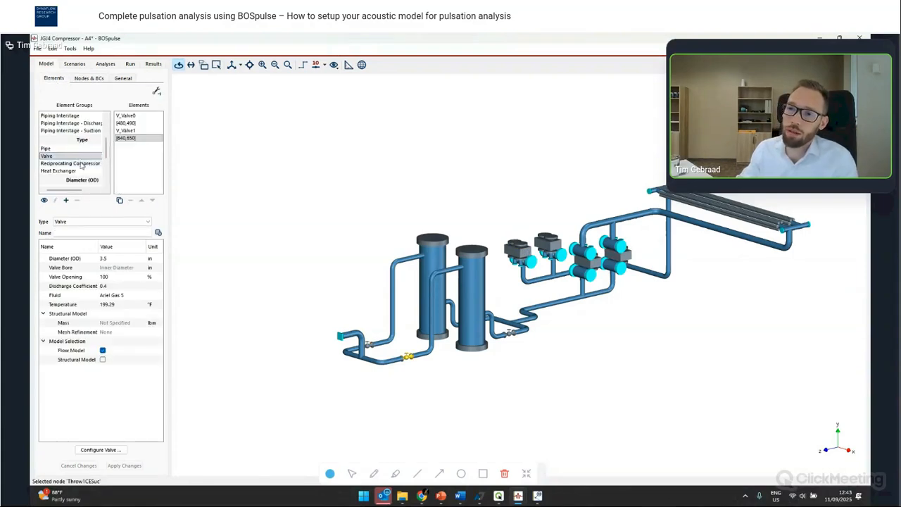
pyautogui.click(76, 164)
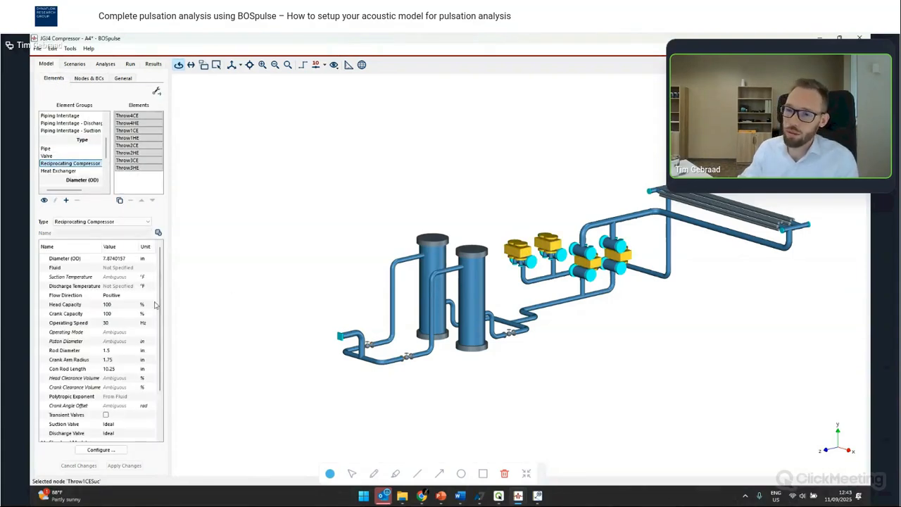
pyautogui.click(122, 325)
pyautogui.press('BackSpace')
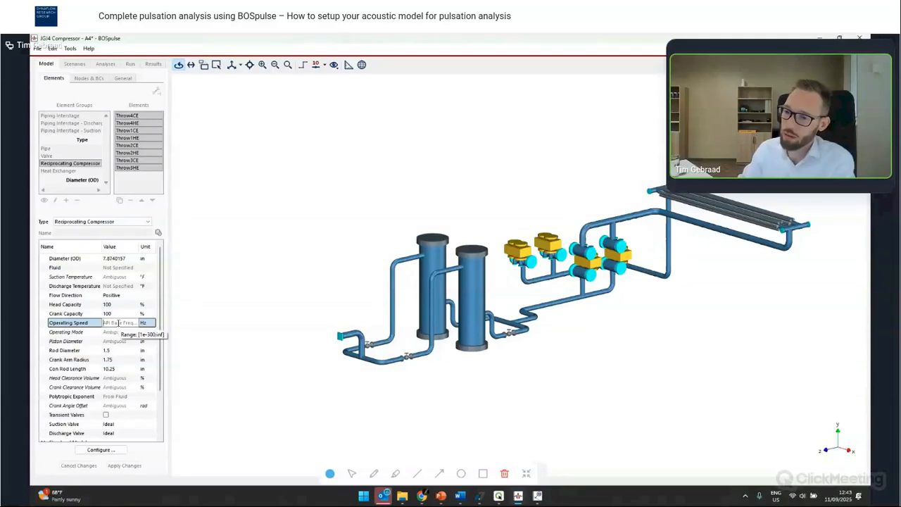
pyautogui.press('Return')
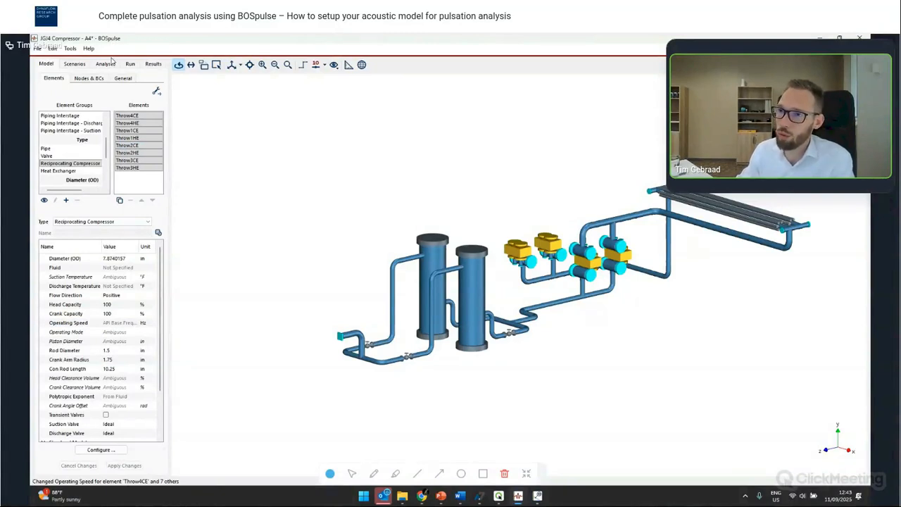
# - Set the Steady State analysis's maximum iterations to 500
pyautogui.click(107, 65)
pyautogui.click(105, 264)
pyautogui.write('500')
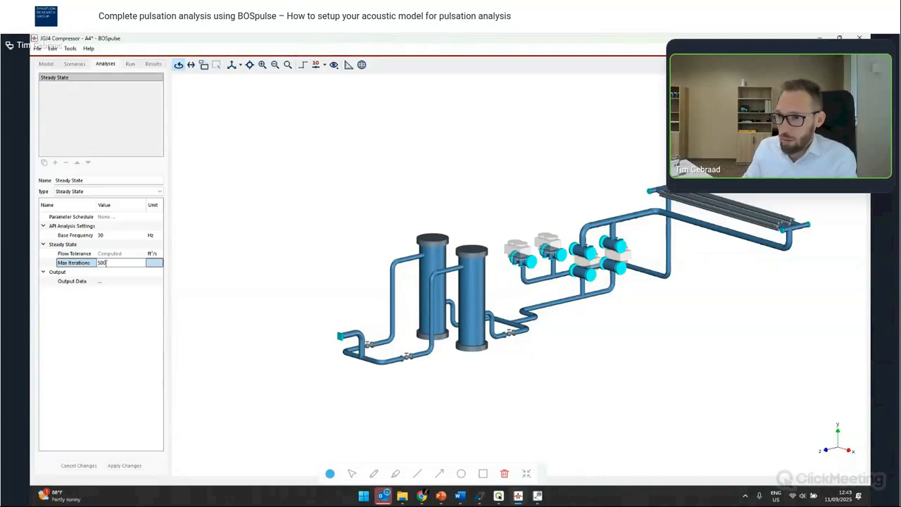
pyautogui.press('Return')
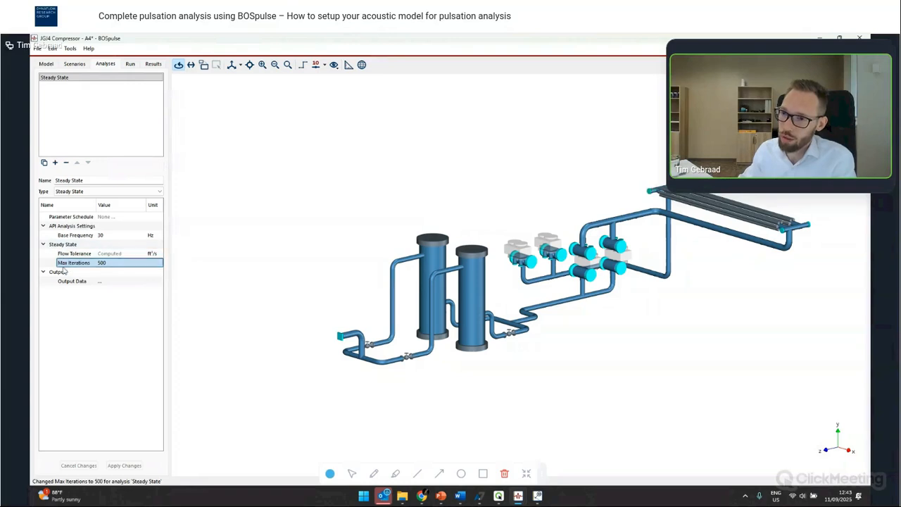
# - Create simulation cases combining scenarios Case 1 through Case 6 with the Steady State analysis
pyautogui.moveTo(463, 236); pyautogui.dragTo(440, 246)
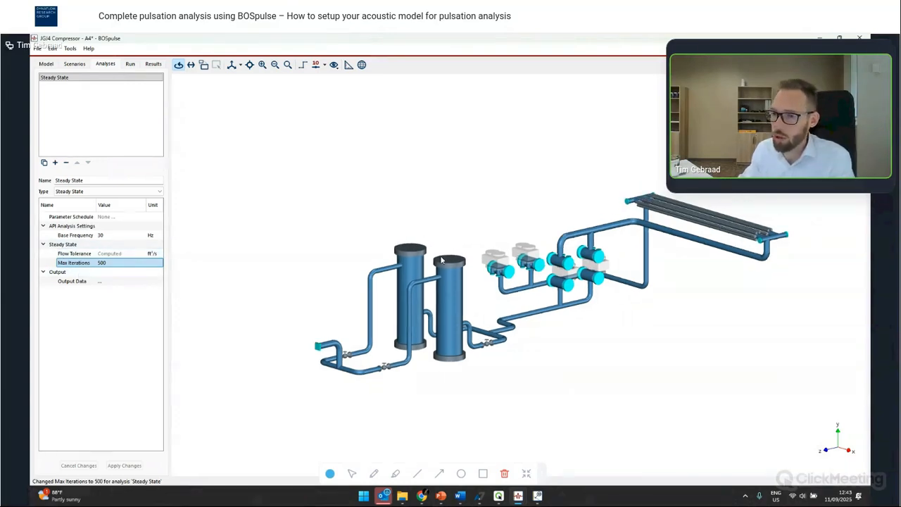
pyautogui.click(131, 65)
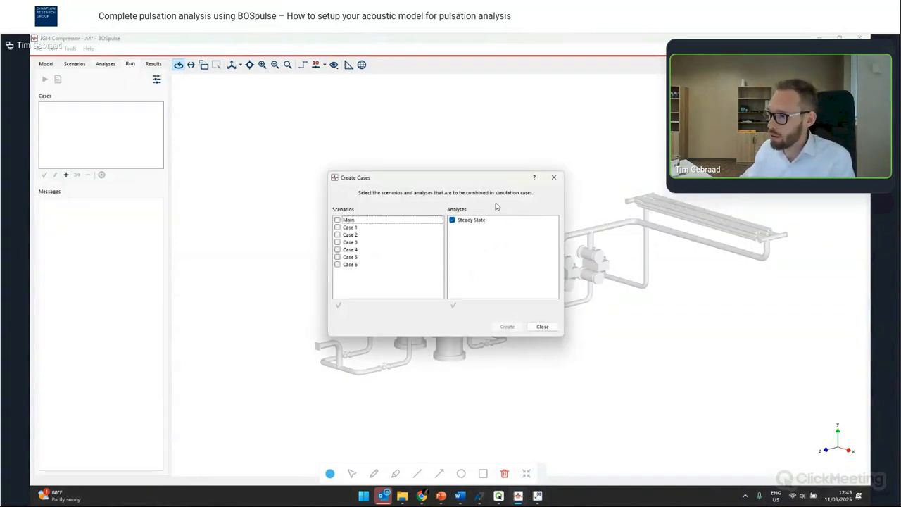
pyautogui.moveTo(381, 231); pyautogui.dragTo(364, 272)
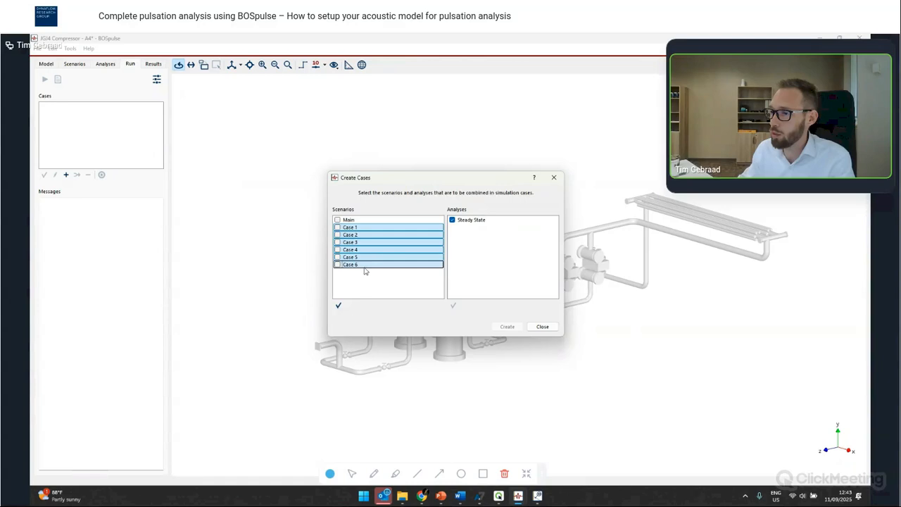
pyautogui.click(337, 304)
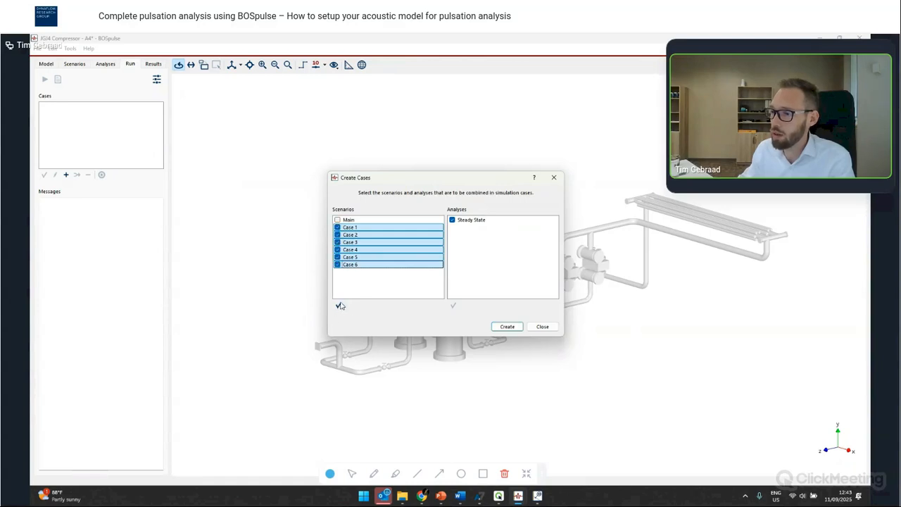
pyautogui.click(507, 326)
pyautogui.click(542, 326)
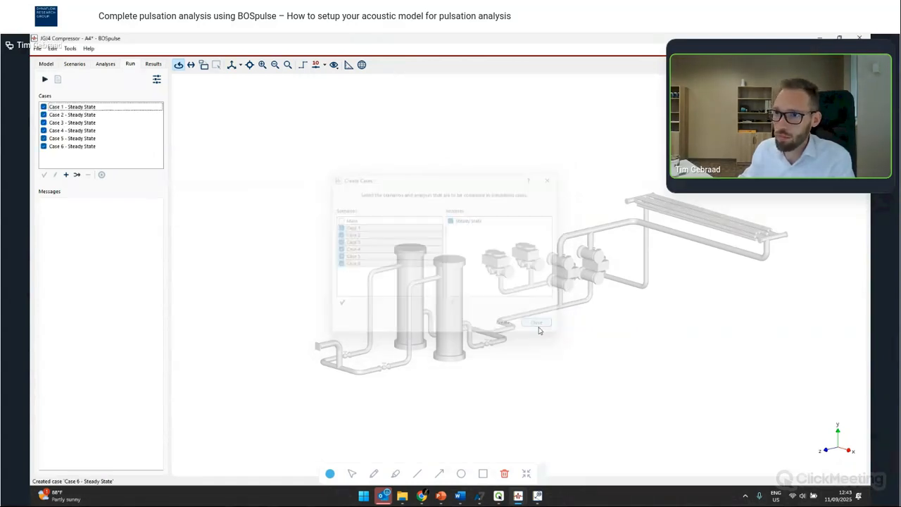
# - Run all six steady state cases and open their results
pyautogui.click(45, 80)
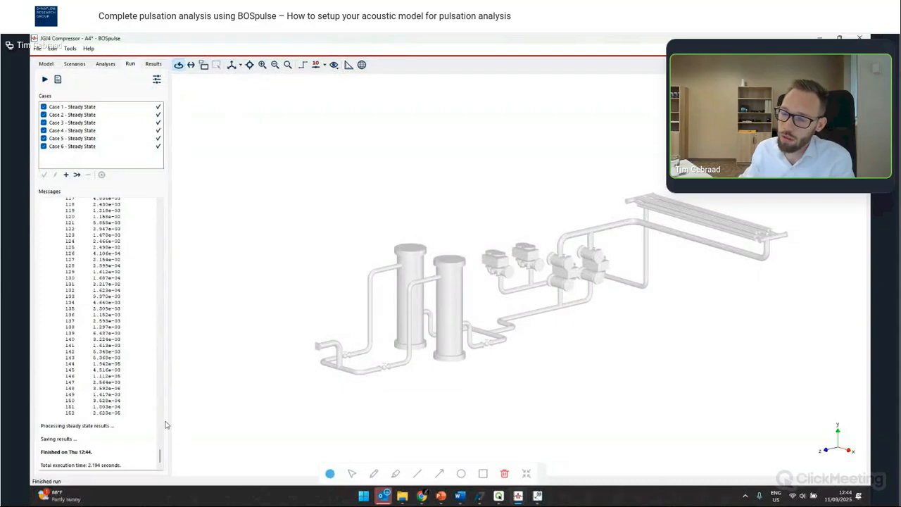
pyautogui.click(152, 64)
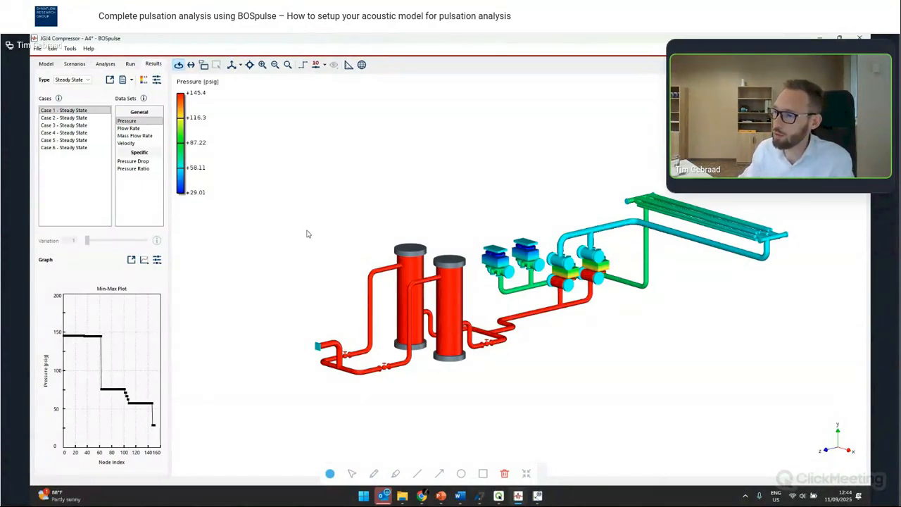
# - Orbit and zoom around the pressure results to inspect pressures along the compressor piping
pyautogui.moveTo(278, 252); pyautogui.dragTo(578, 247)
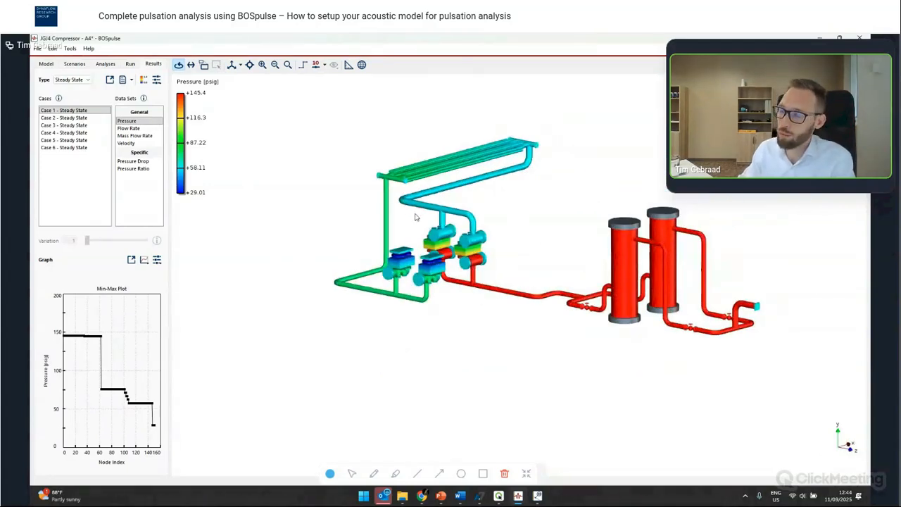
pyautogui.moveTo(447, 259); pyautogui.dragTo(415, 279)
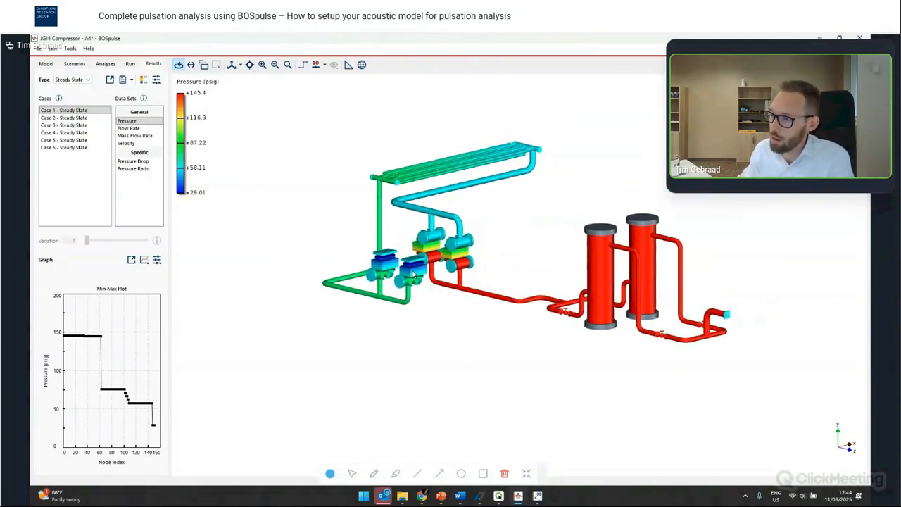
pyautogui.scroll(3, 414, 275)
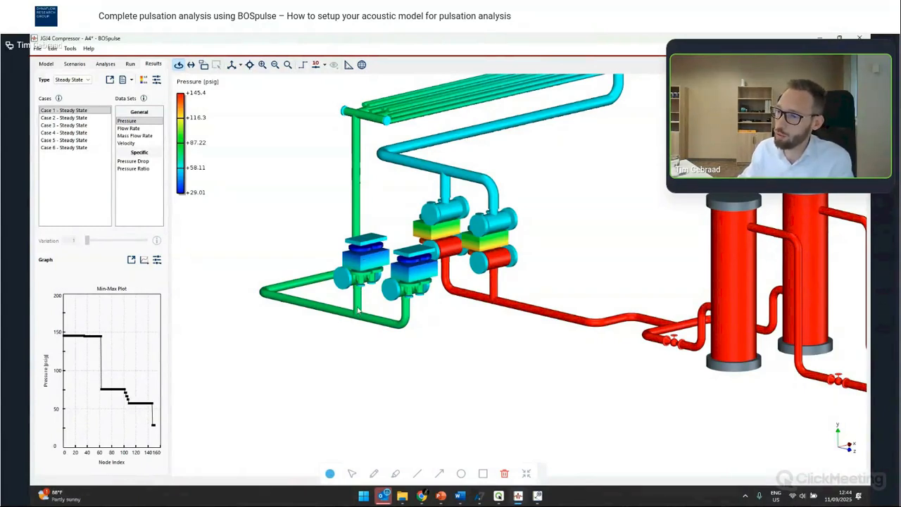
pyautogui.moveTo(358, 310)
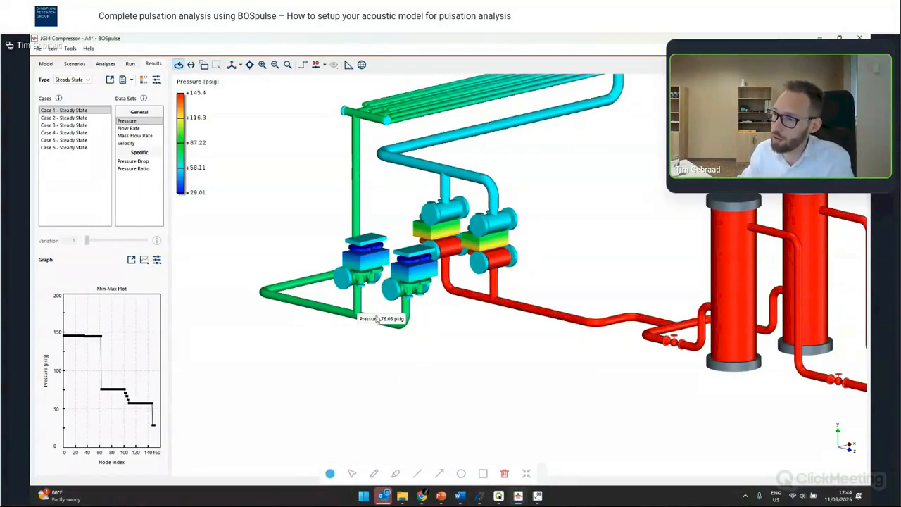
pyautogui.moveTo(285, 303)
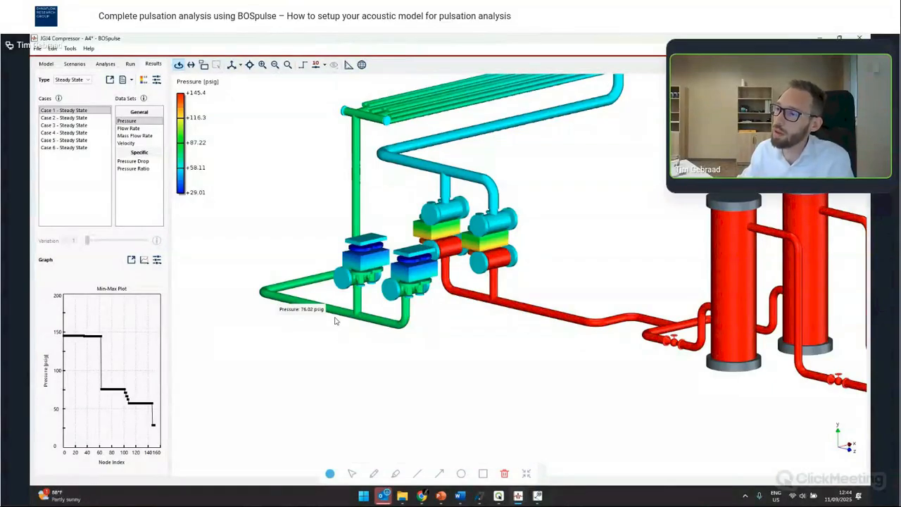
pyautogui.scroll(-4, 336, 321)
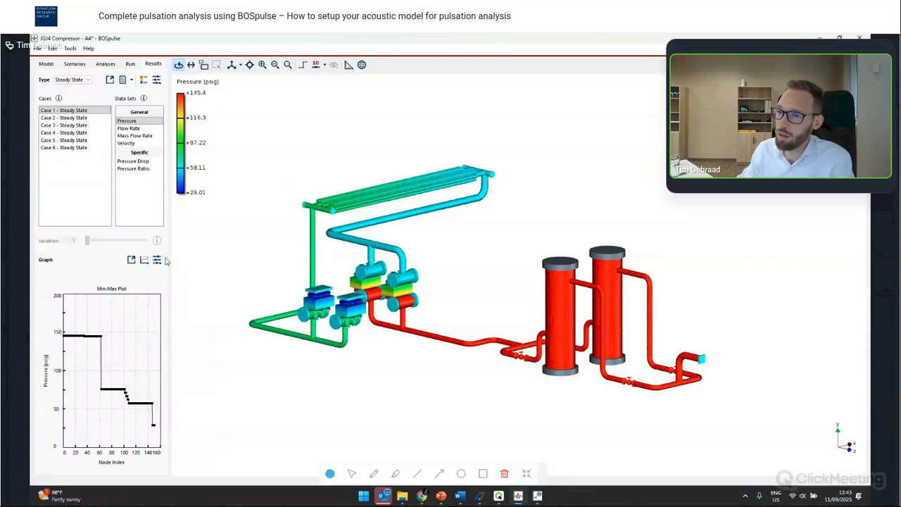
# - Show a pressure profile plot along the path from the Throw1HESuc node to the system outlet node
pyautogui.click(145, 260)
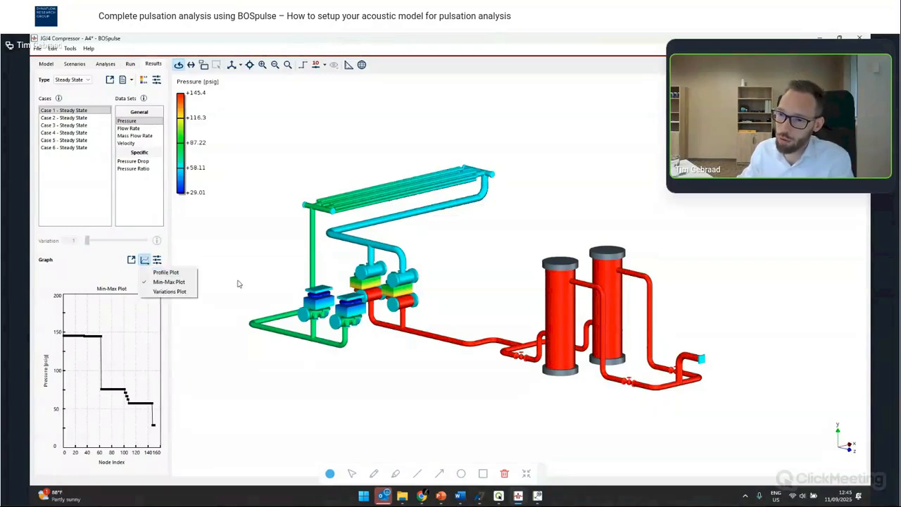
pyautogui.click(164, 274)
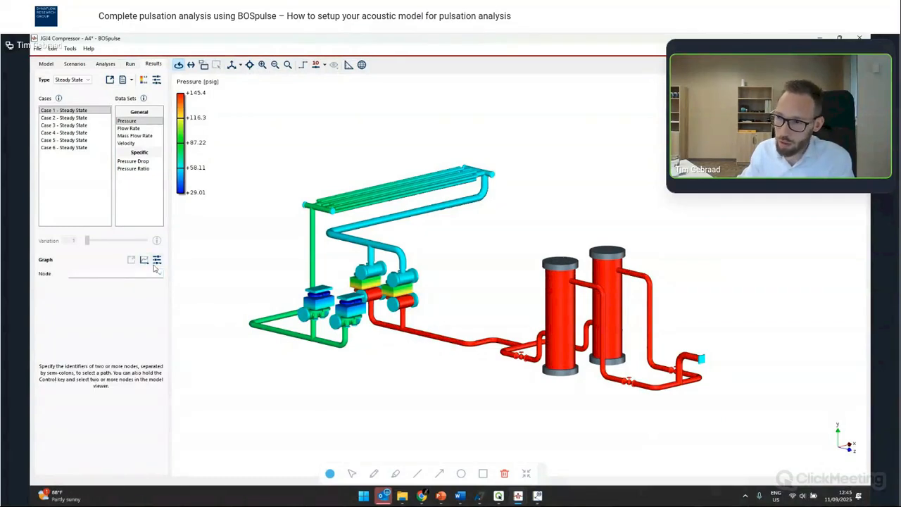
pyautogui.click(345, 303)
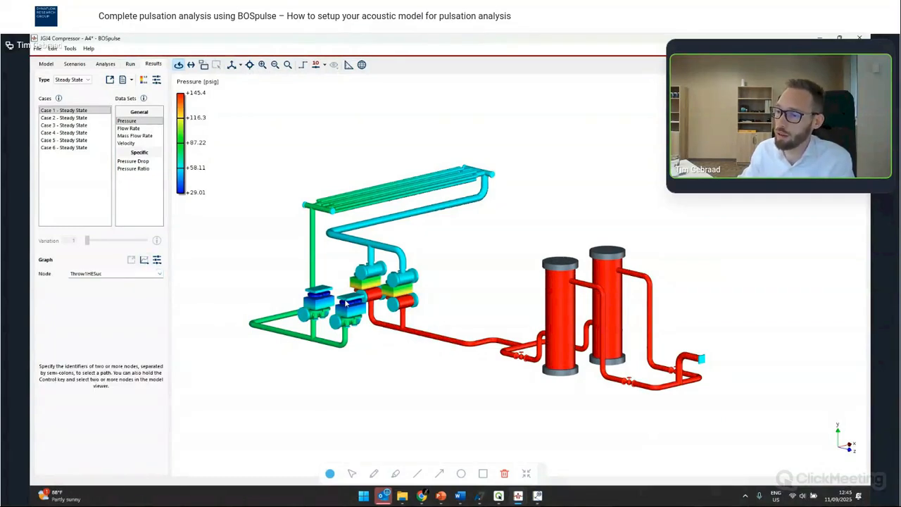
pyautogui.keyDown('ctrl'); pyautogui.click(703, 362); pyautogui.keyUp('ctrl')
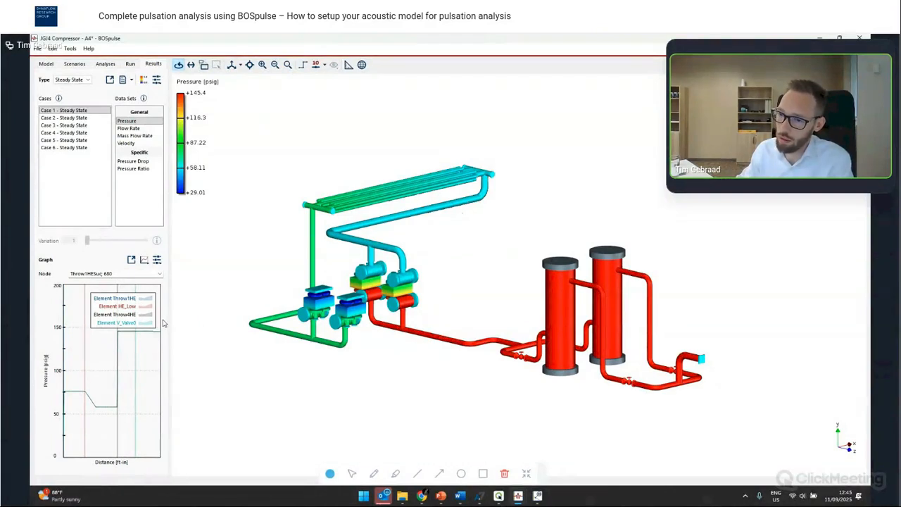
# - Widen the graph panel and switch the results display to flow rate
pyautogui.moveTo(172, 319); pyautogui.dragTo(452, 327)
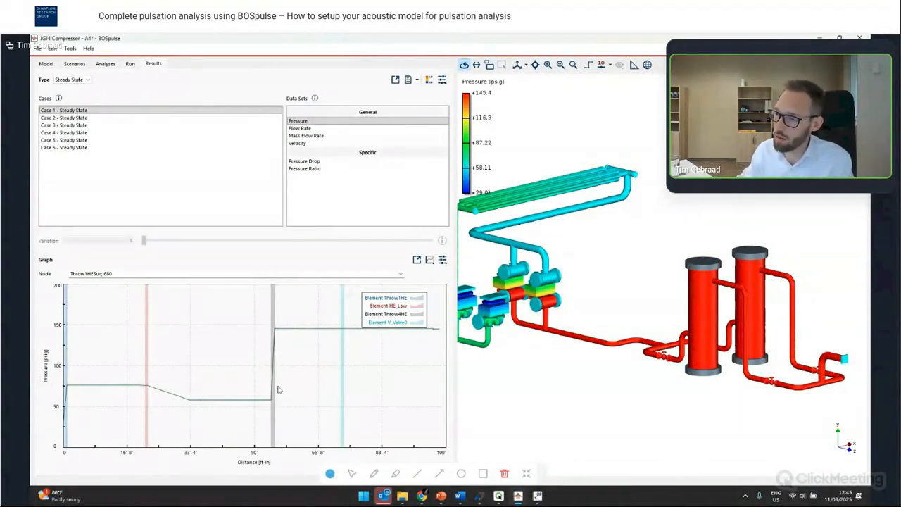
pyautogui.moveTo(403, 318); pyautogui.dragTo(442, 300)
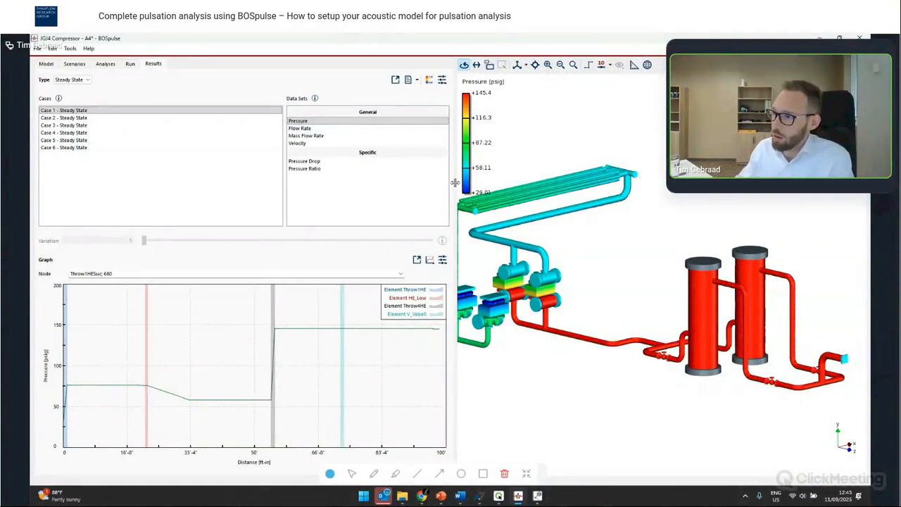
pyautogui.moveTo(451, 181); pyautogui.dragTo(371, 193)
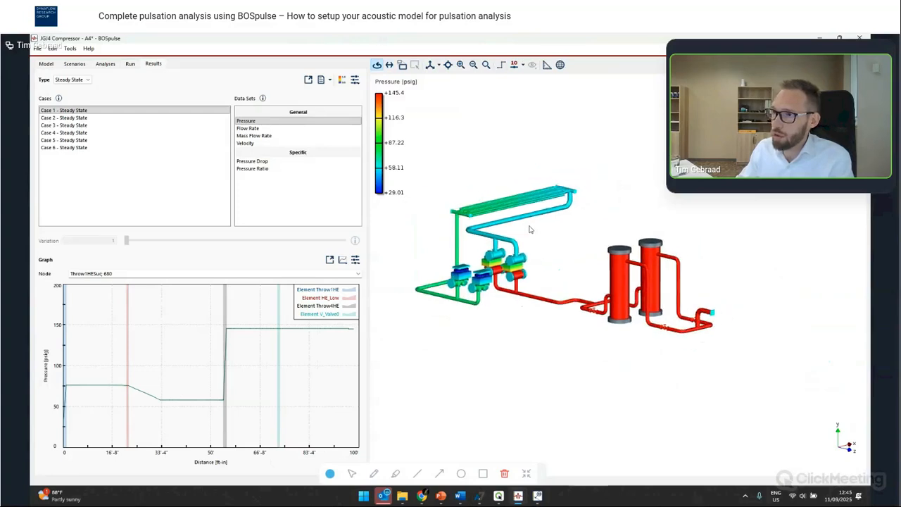
pyautogui.click(255, 128)
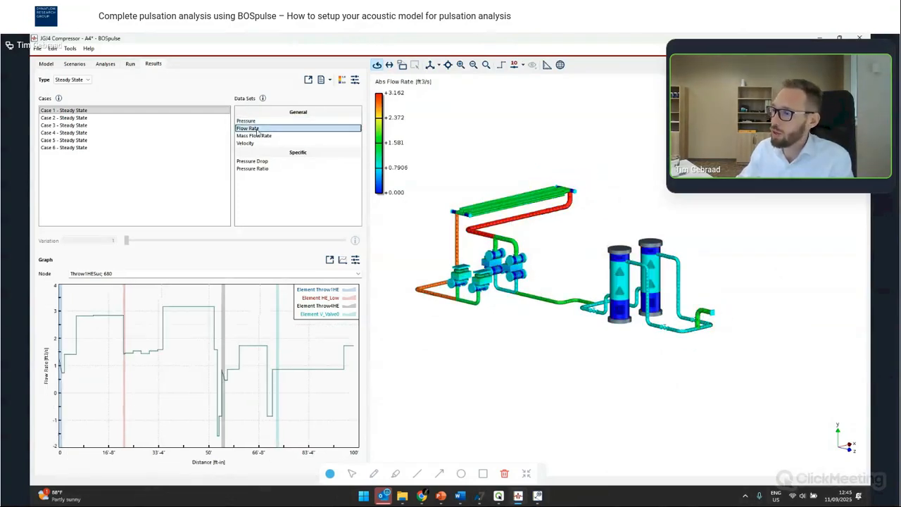
pyautogui.moveTo(579, 233); pyautogui.dragTo(504, 229)
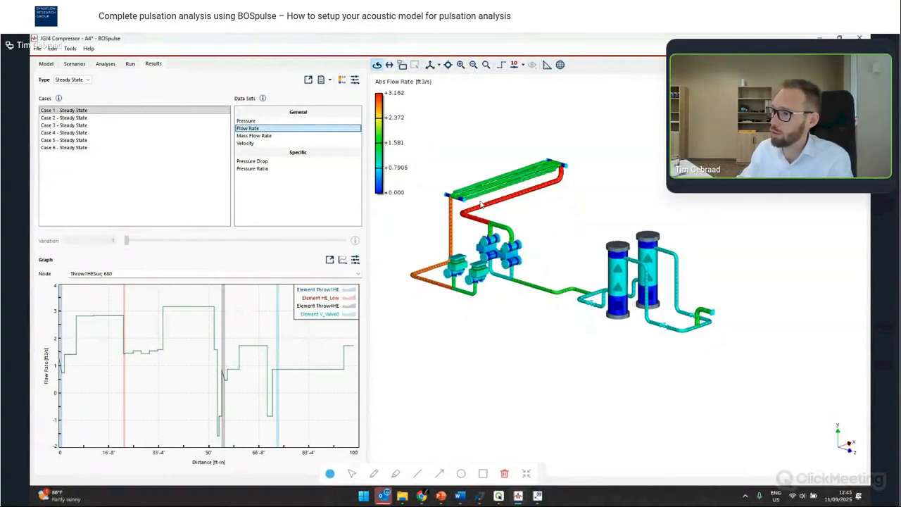
pyautogui.scroll(3, 482, 204)
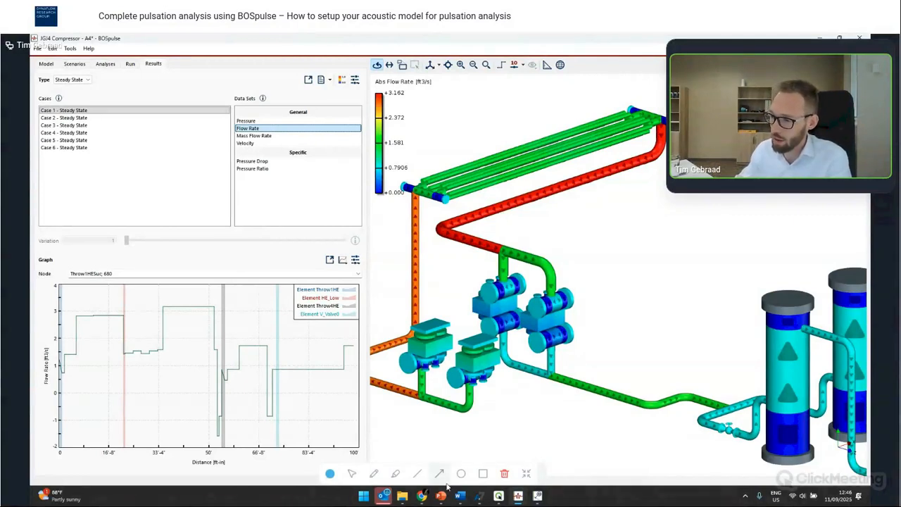
# - Switch to the PowerPoint presentation and advance to the next slide
pyautogui.moveTo(443, 496)
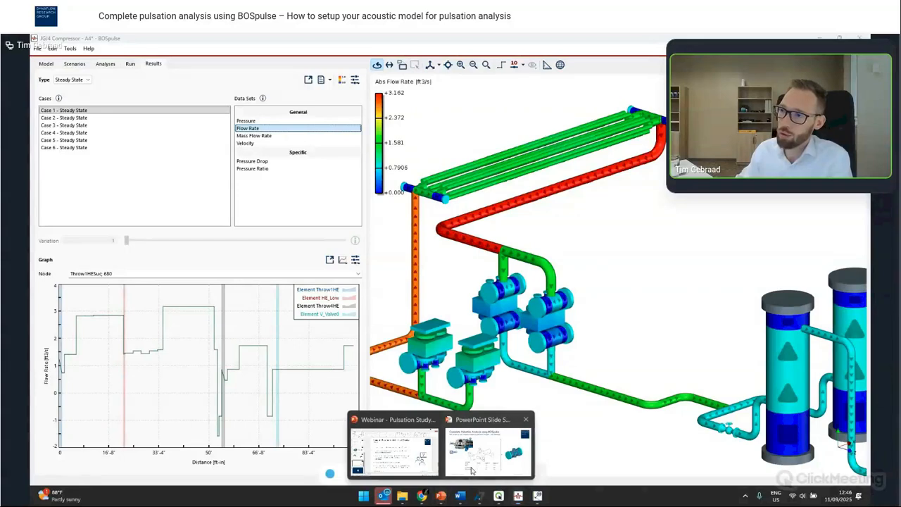
pyautogui.click(486, 450)
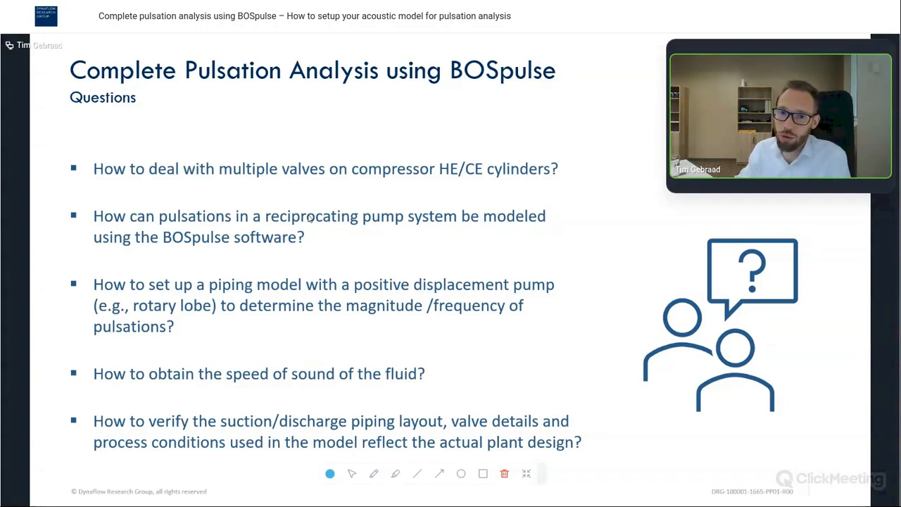
pyautogui.press('Right')
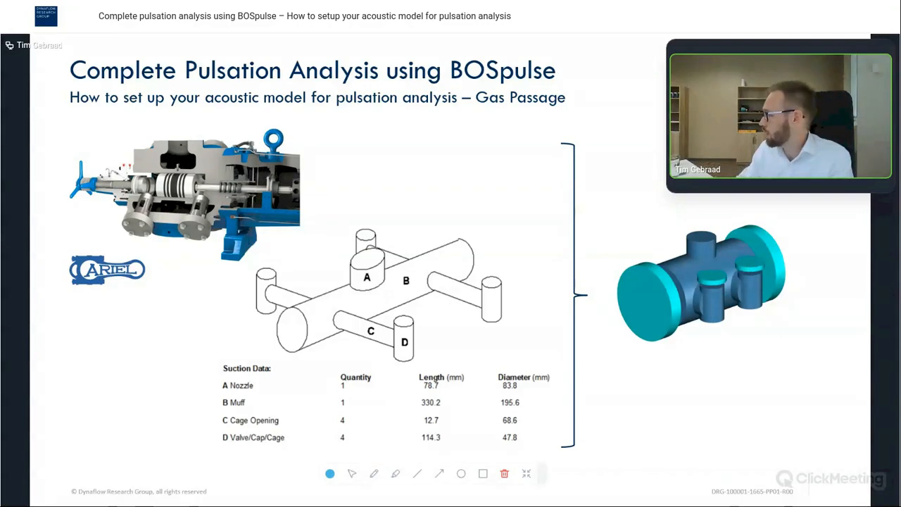
# - Return to BOSpulse and open the model definition
pyautogui.hotkey('alt', 'Tab')
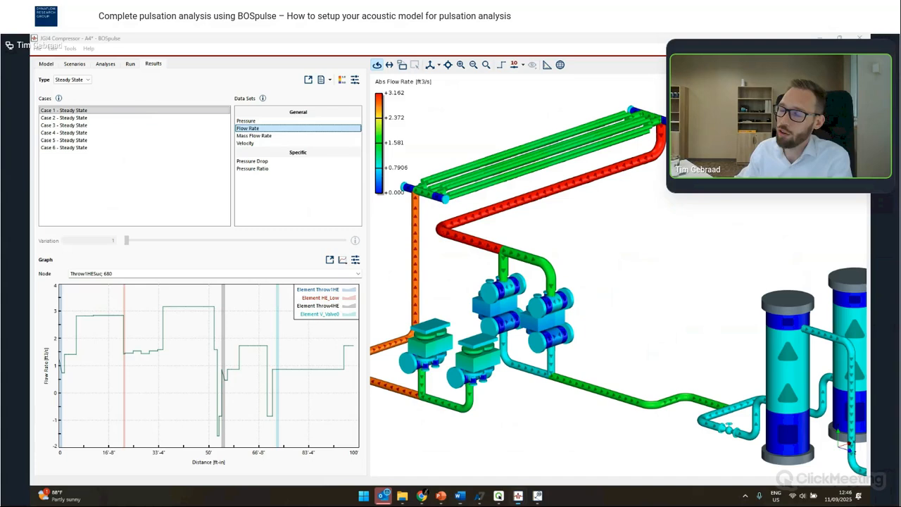
pyautogui.click(46, 64)
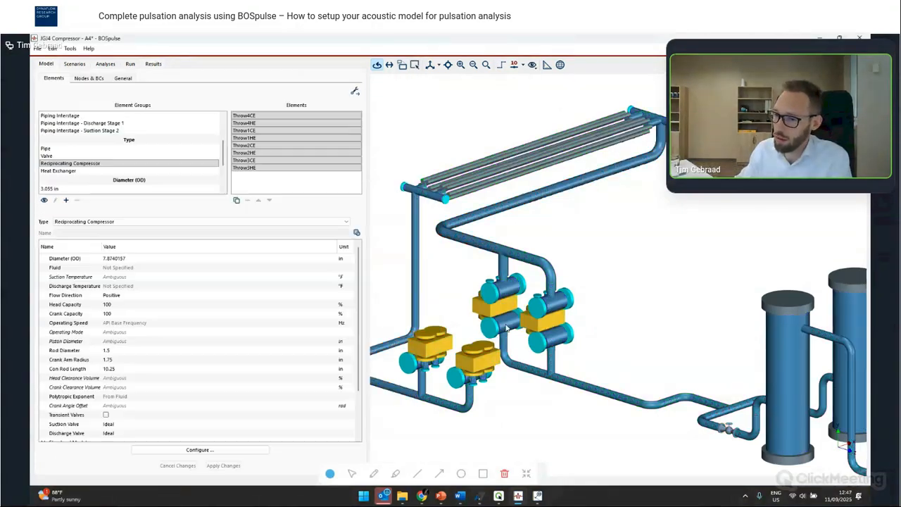
# - Set the compressor elements' suction valve model to Simulated and expand its valve parameters
pyautogui.scroll(-5, 138, 380)
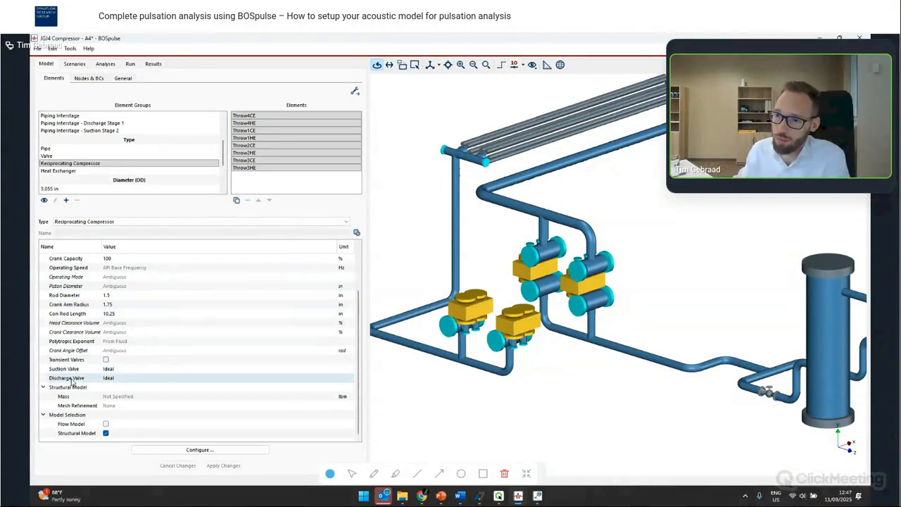
pyautogui.click(116, 370)
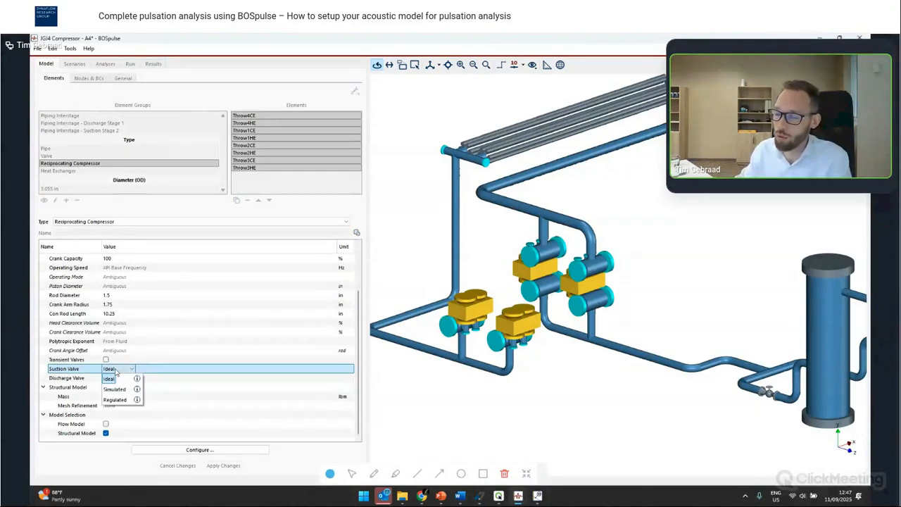
pyautogui.click(115, 388)
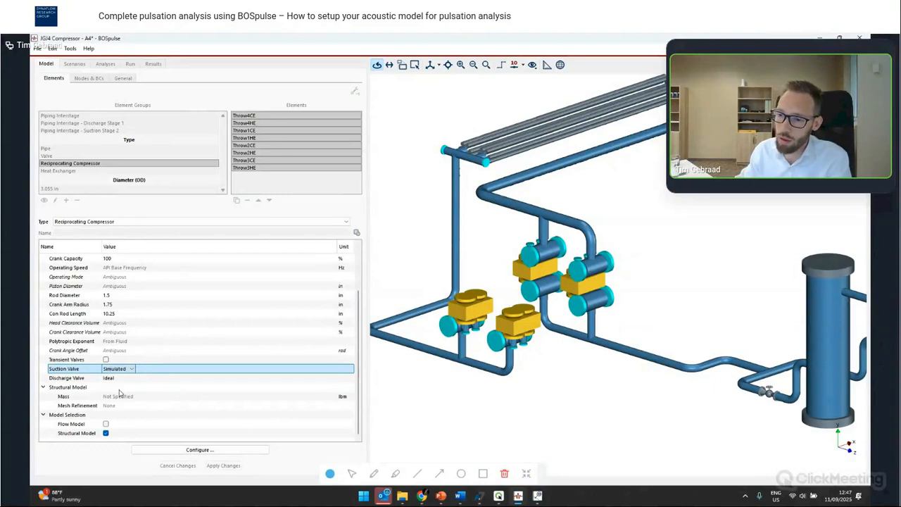
pyautogui.click(164, 380)
pyautogui.scroll(-2, 165, 375)
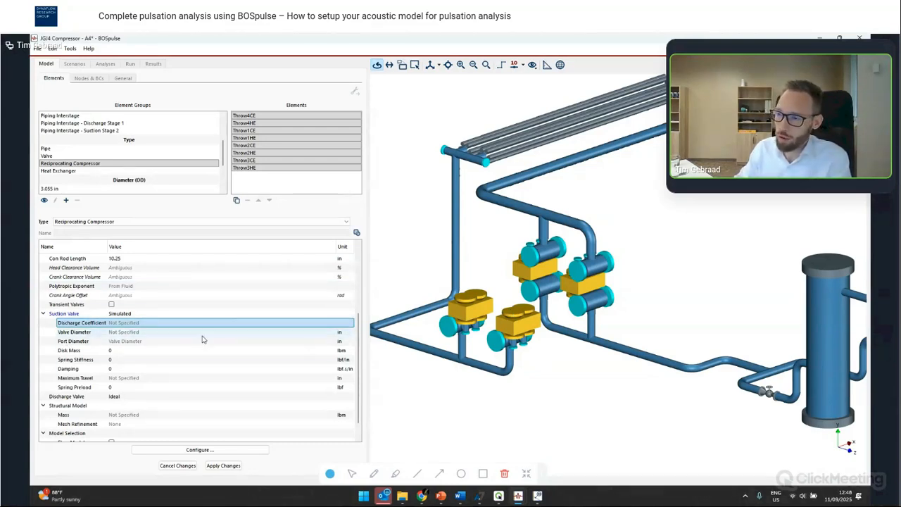
# - Switch to the presentation's questions slide, then return to the BOSpulse model window
pyautogui.hotkey('alt', 'Tab')
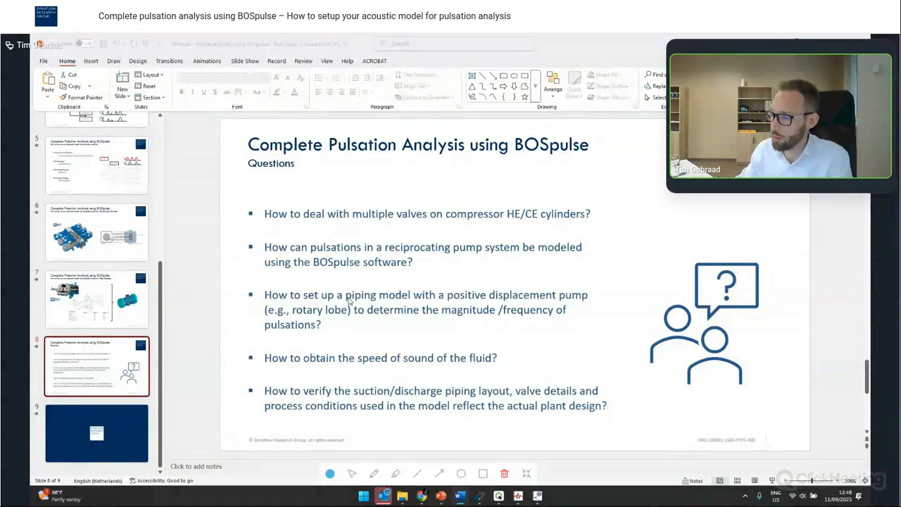
pyautogui.moveTo(518, 495)
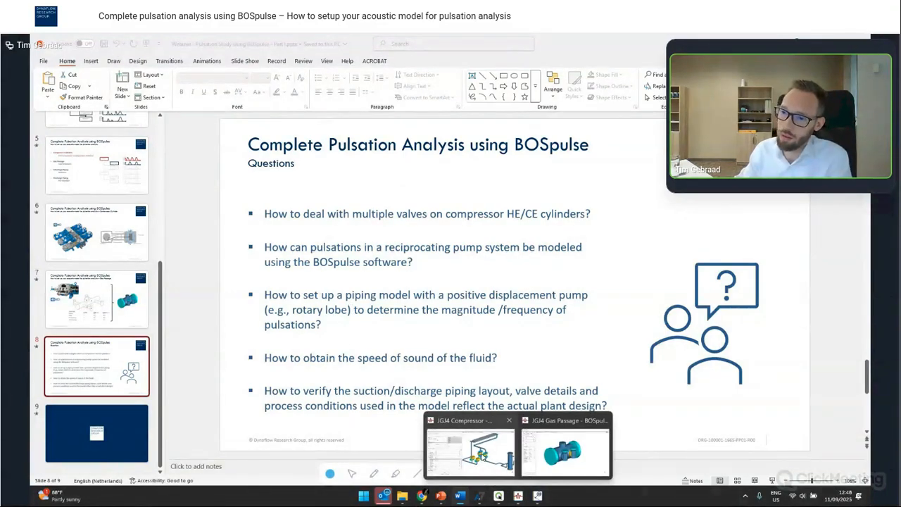
pyautogui.click(483, 455)
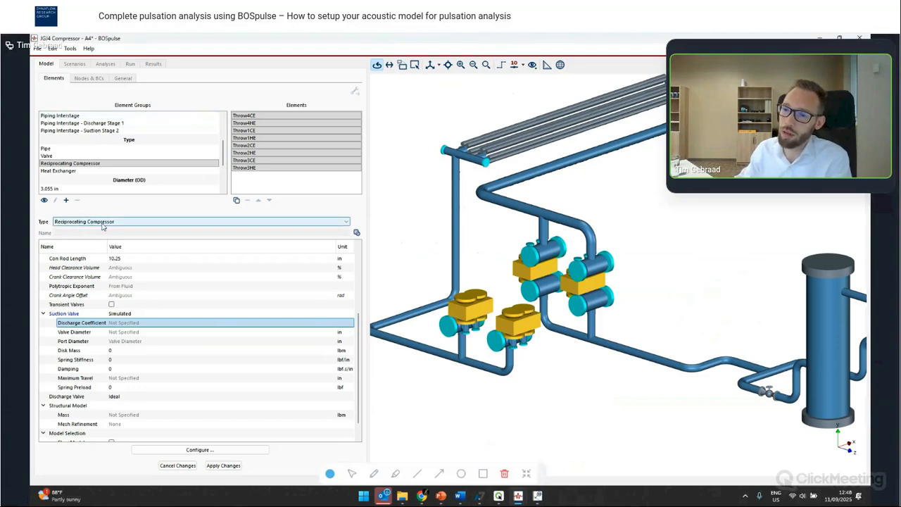
# - Change the selected compressor elements' type to Reciprocating Pump and scroll through its properties
pyautogui.click(103, 222)
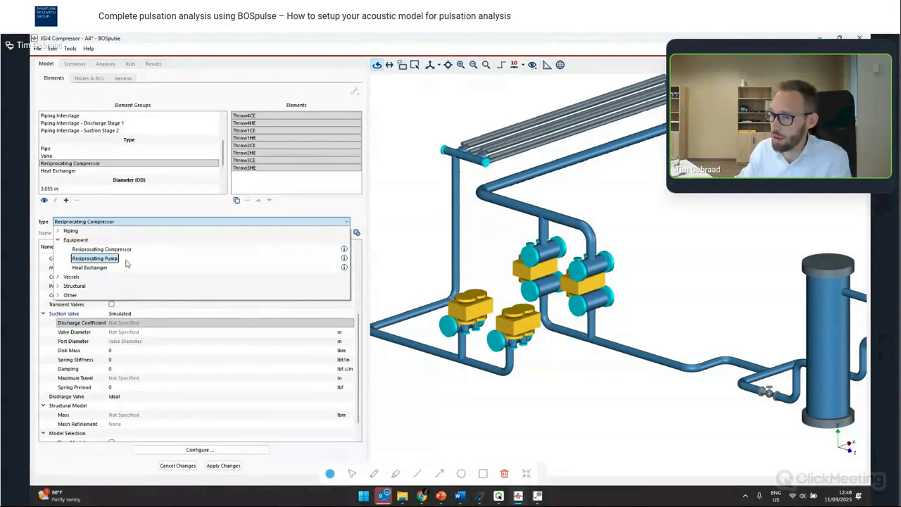
pyautogui.click(418, 259)
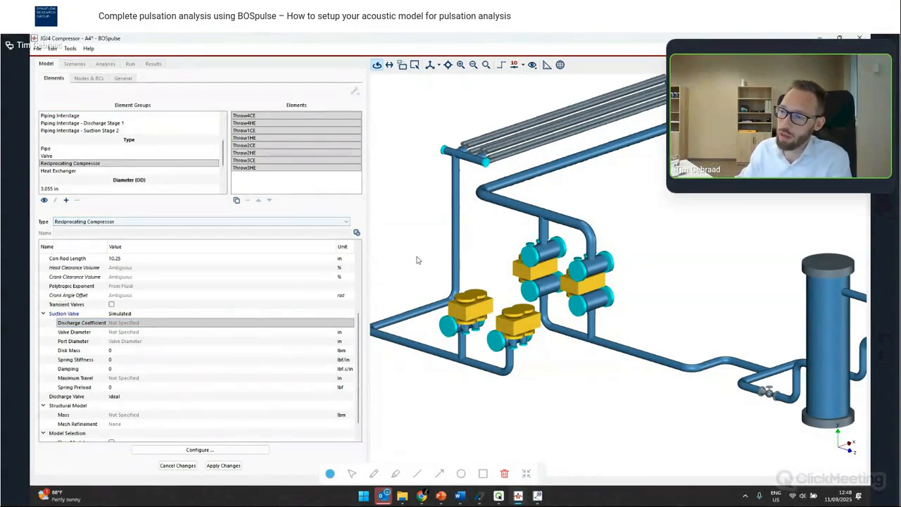
pyautogui.click(142, 223)
pyautogui.click(122, 259)
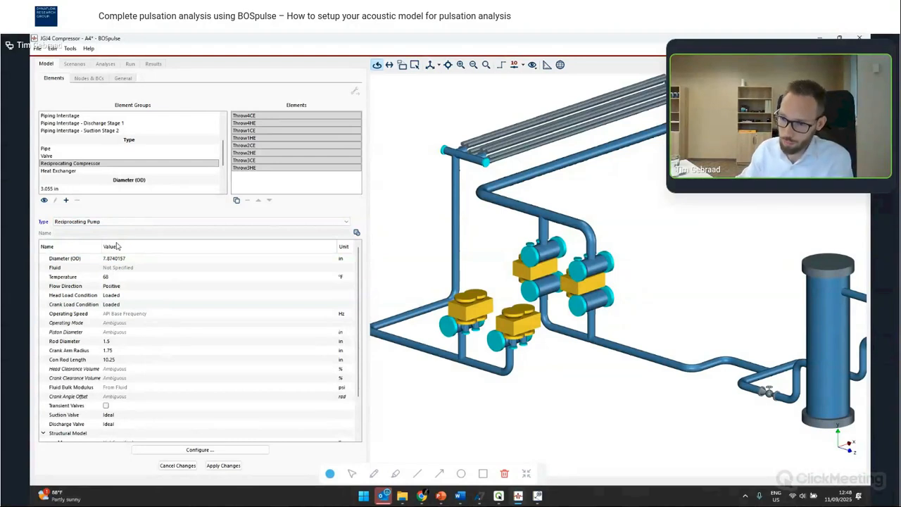
pyautogui.click(117, 247)
pyautogui.scroll(-3, 189, 389)
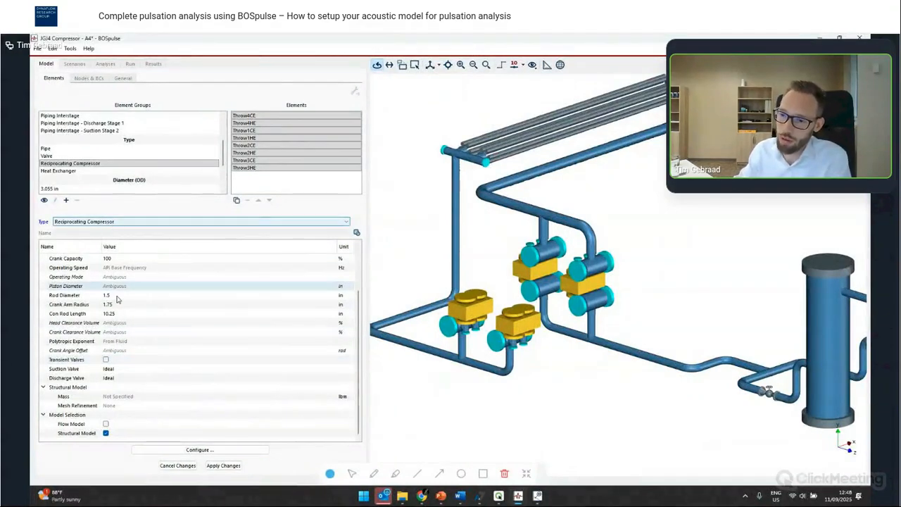
# - Set the selected elements' type to Reciprocating Pump again, then switch back to the presentation
pyautogui.click(121, 223)
pyautogui.click(118, 259)
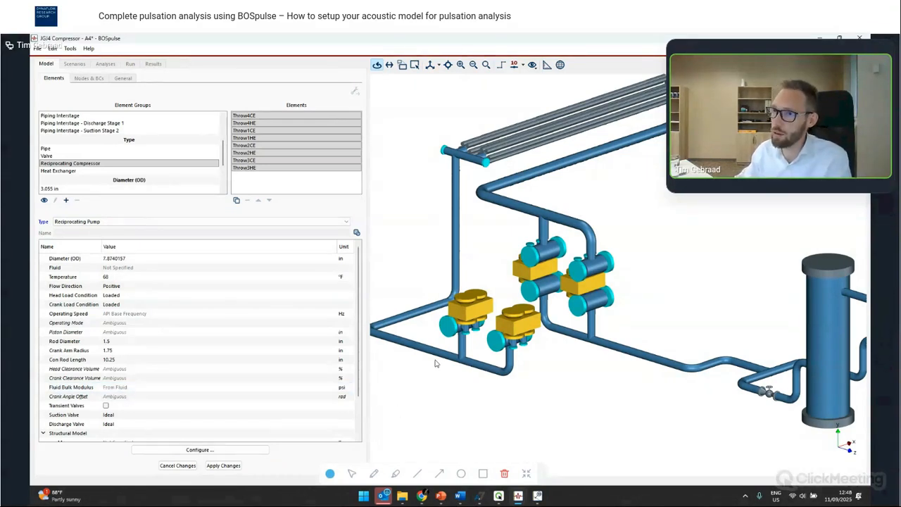
pyautogui.click(442, 494)
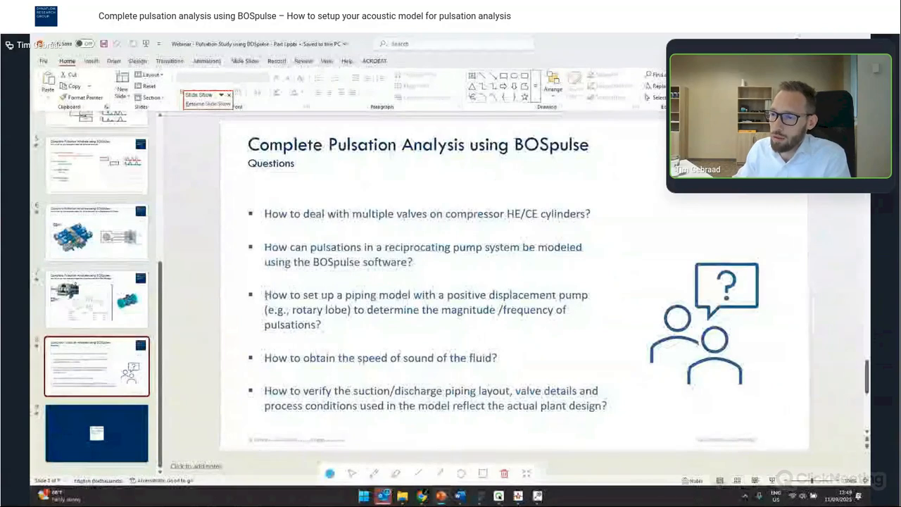
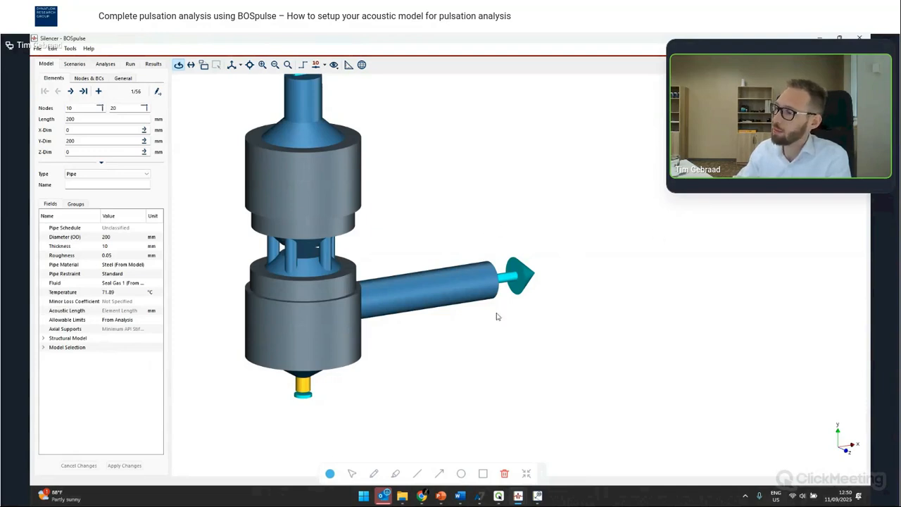
# - Open the periodic flow rate curve of boundary node 110 in the silencer model, enlarge the dialog to inspect it, and close it
pyautogui.click(90, 78)
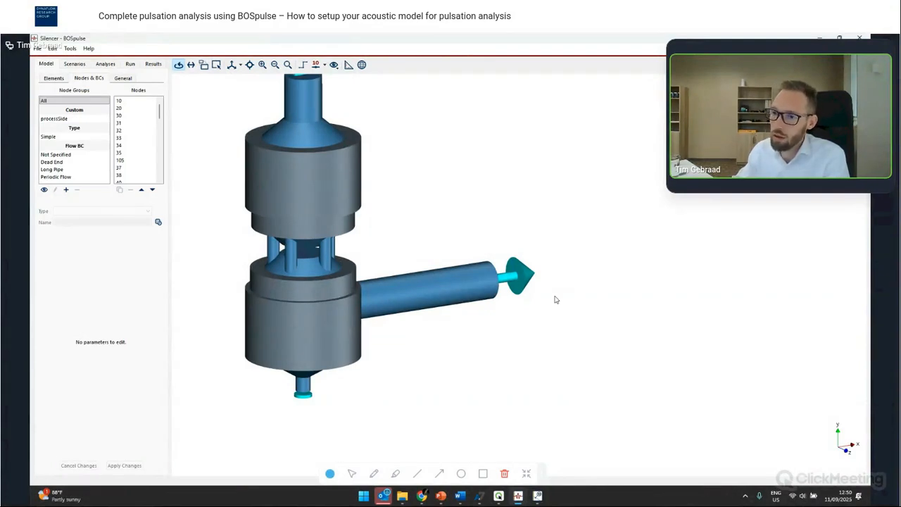
pyautogui.click(521, 278)
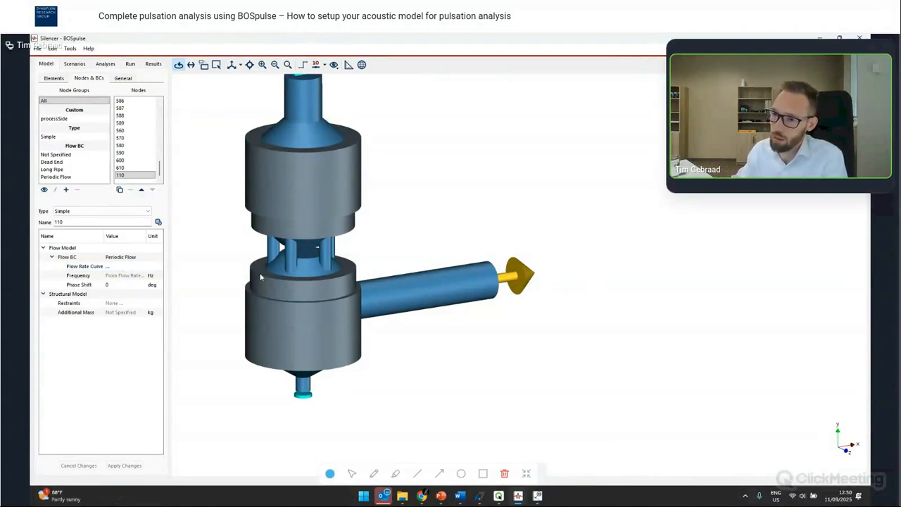
pyautogui.click(108, 267)
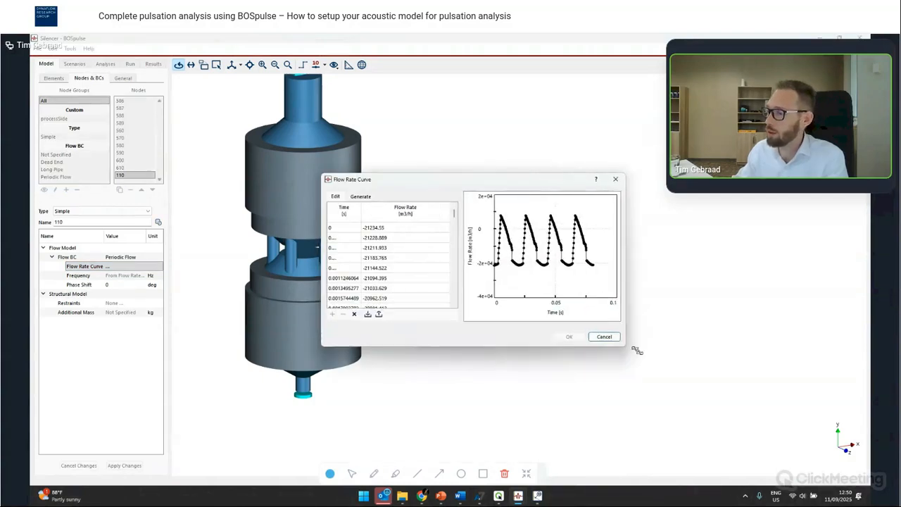
pyautogui.moveTo(637, 350); pyautogui.dragTo(697, 379)
pyautogui.moveTo(533, 267); pyautogui.dragTo(456, 270)
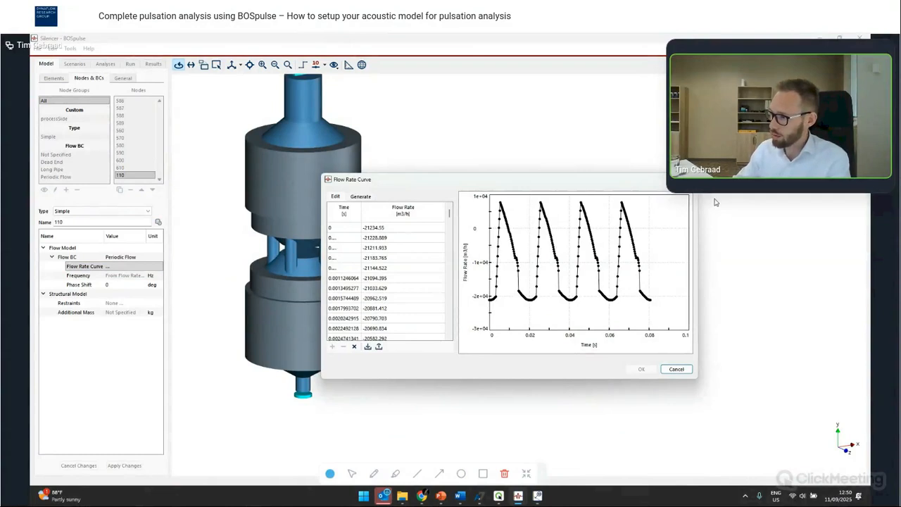
pyautogui.moveTo(487, 184); pyautogui.dragTo(605, 49)
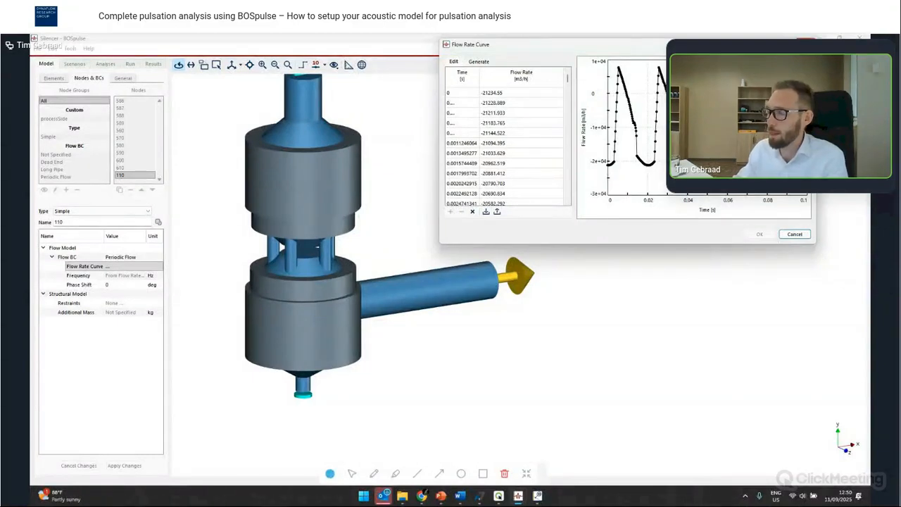
pyautogui.click(806, 43)
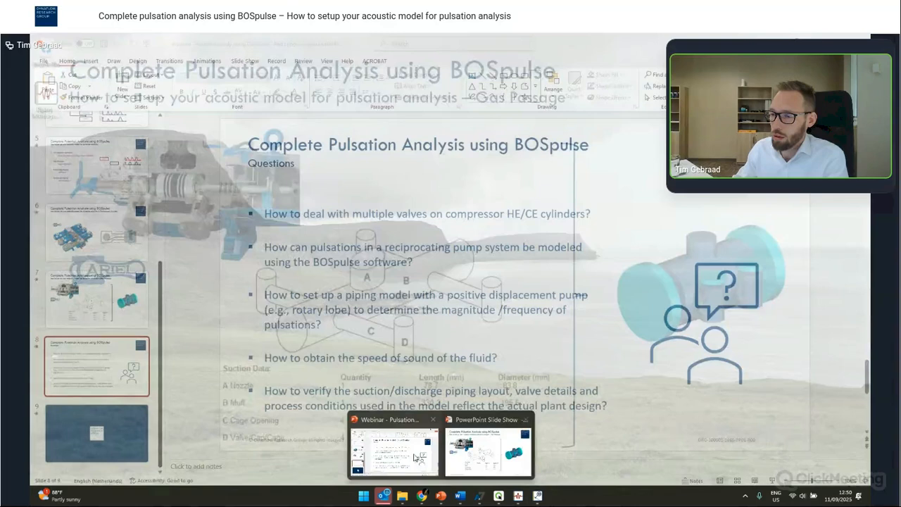
# - Return to the JG4 Compressor model and cancel the pending change of the compressor elements to Reciprocating Pump
pyautogui.click(406, 451)
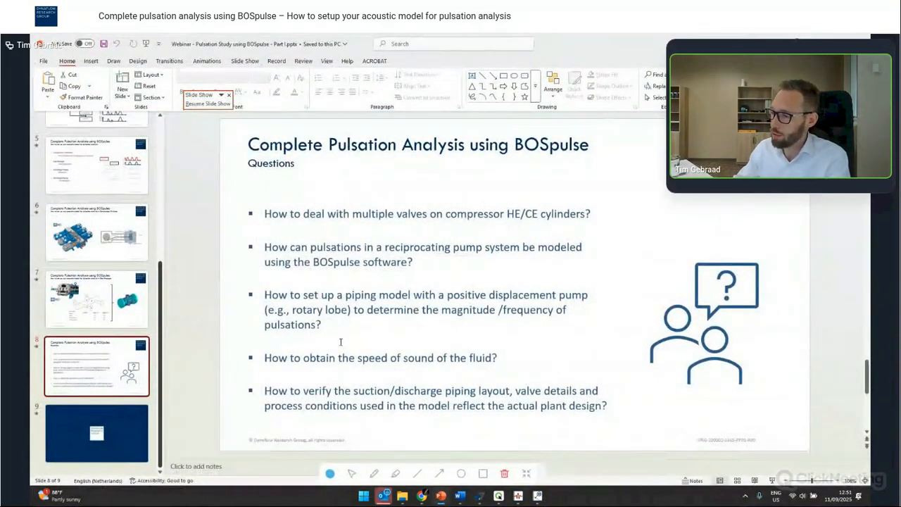
pyautogui.moveTo(519, 499)
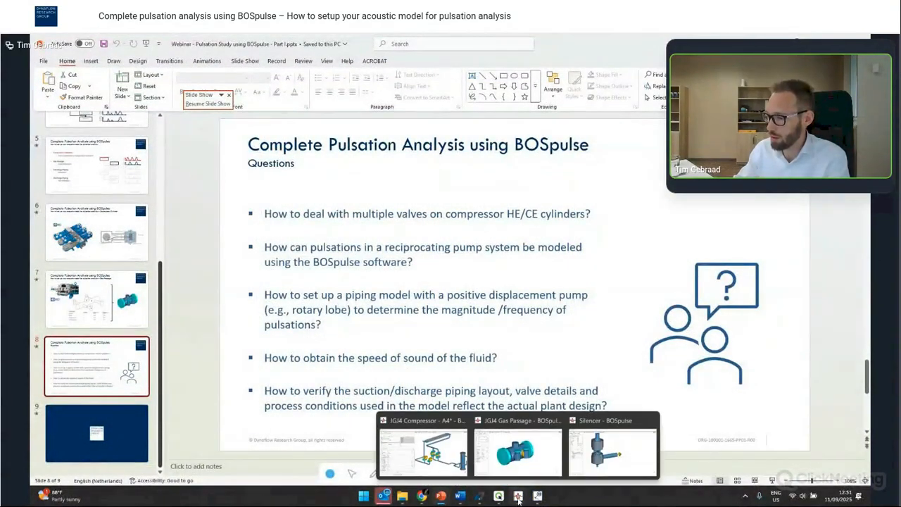
pyautogui.click(422, 454)
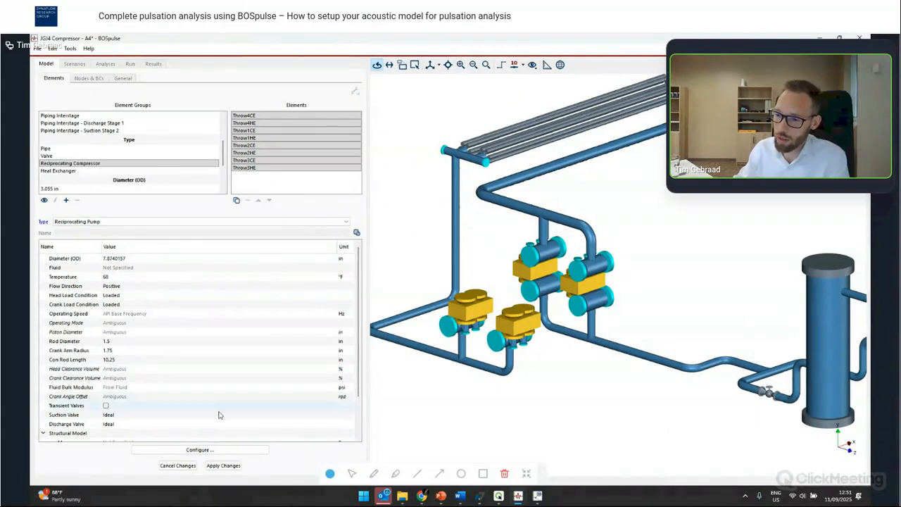
pyautogui.click(177, 465)
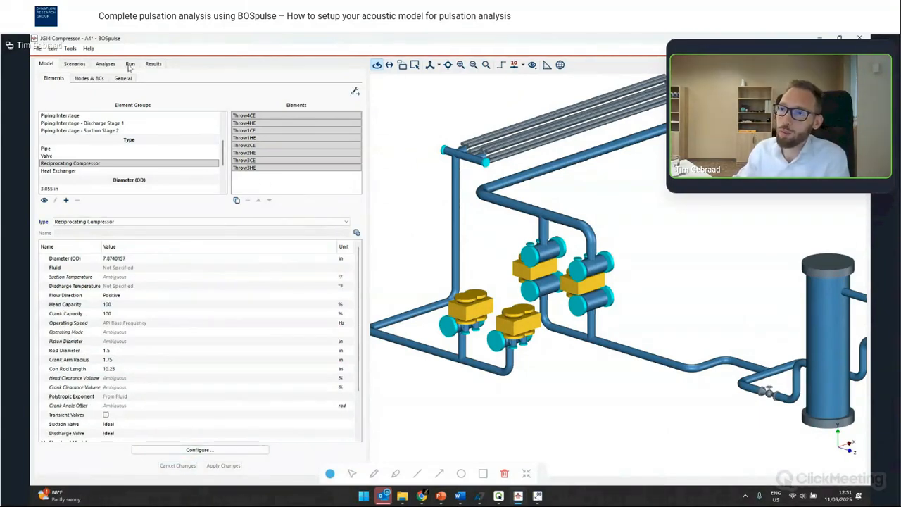
# - Enable Density and Wave Speed output data for the Steady State analysis and run all six steady state cases
pyautogui.click(106, 64)
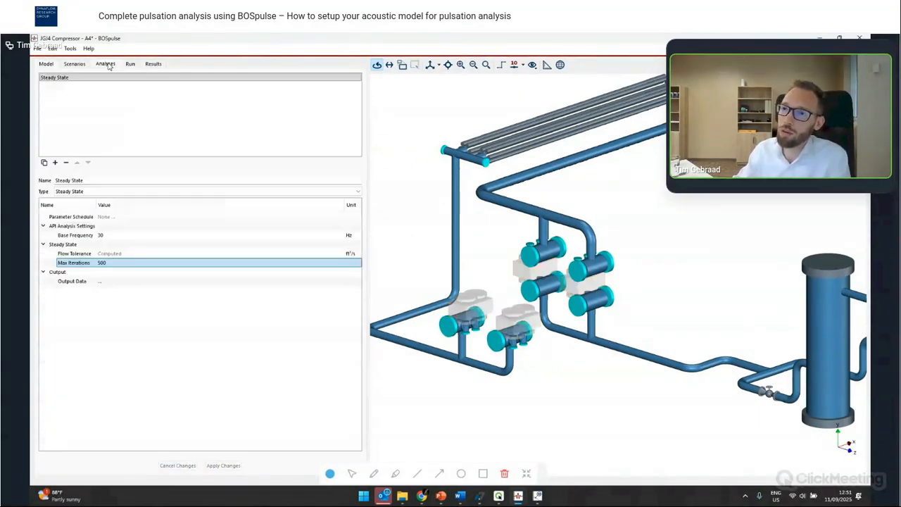
pyautogui.click(100, 282)
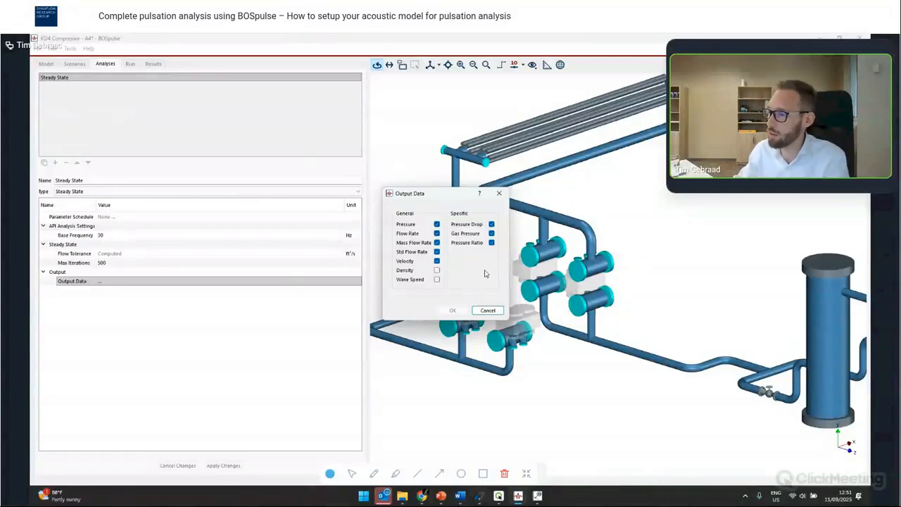
pyautogui.click(439, 272)
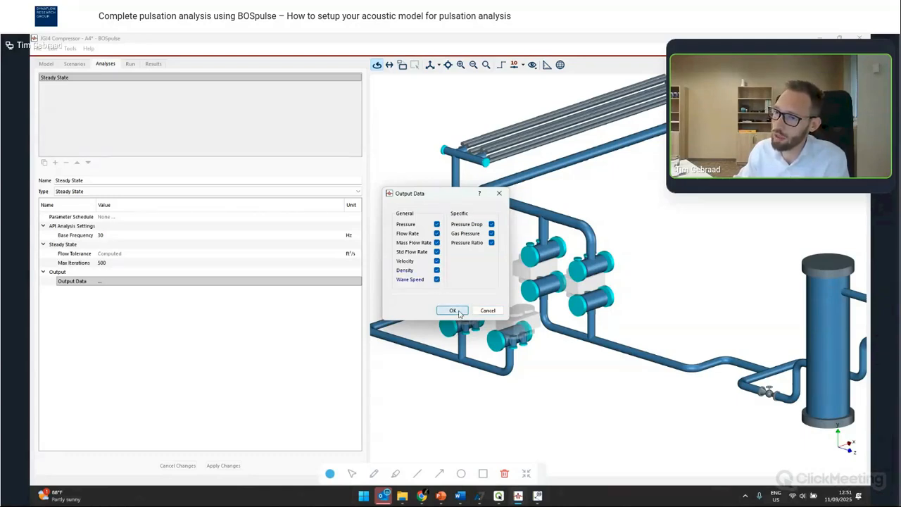
pyautogui.click(452, 310)
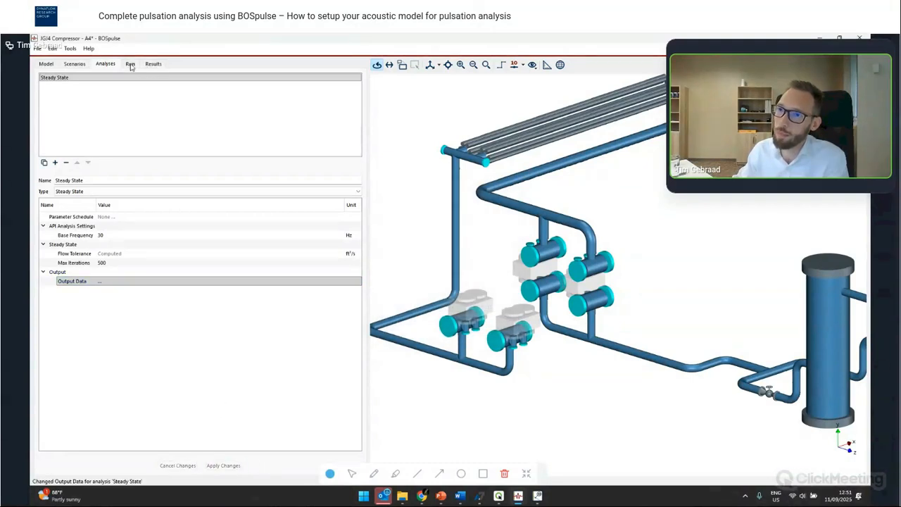
pyautogui.click(130, 64)
pyautogui.click(45, 79)
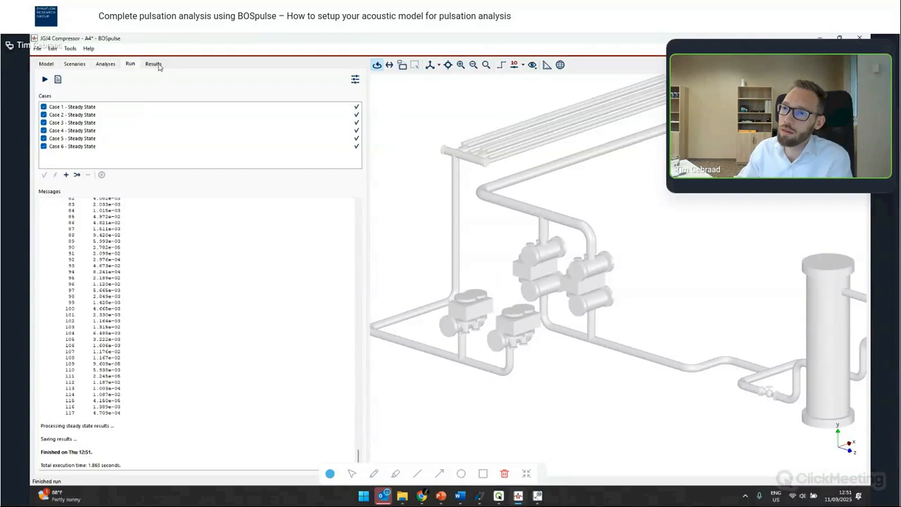
# - Display the Wave Speed results for Case 1 across the model and switch the graph to a Min-Max Plot
pyautogui.click(154, 64)
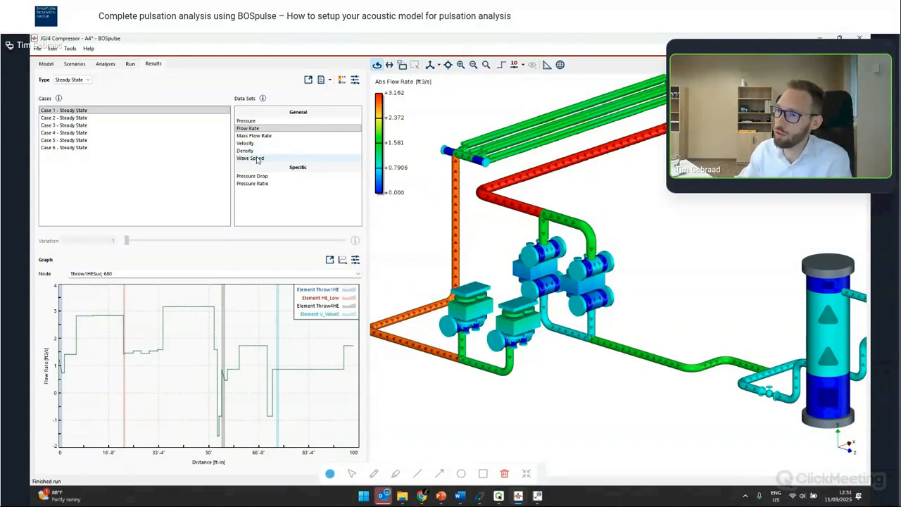
pyautogui.click(254, 158)
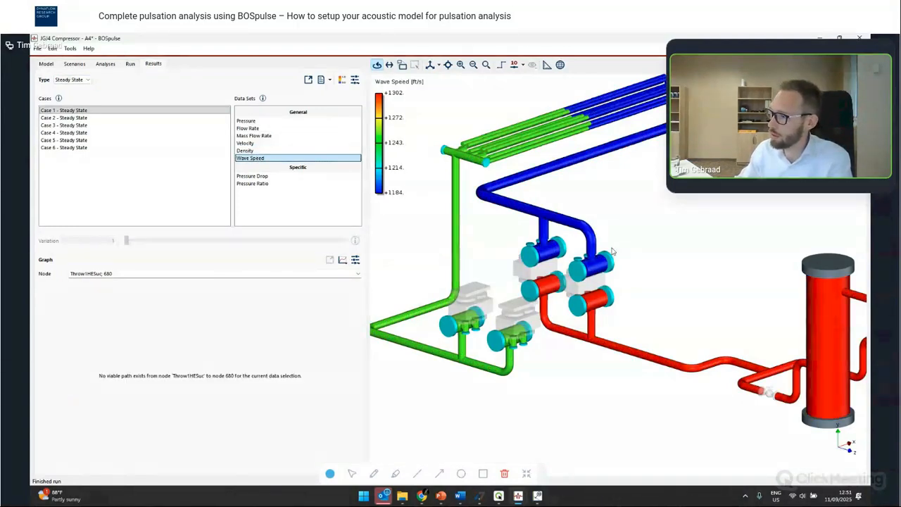
pyautogui.scroll(-1, 613, 251)
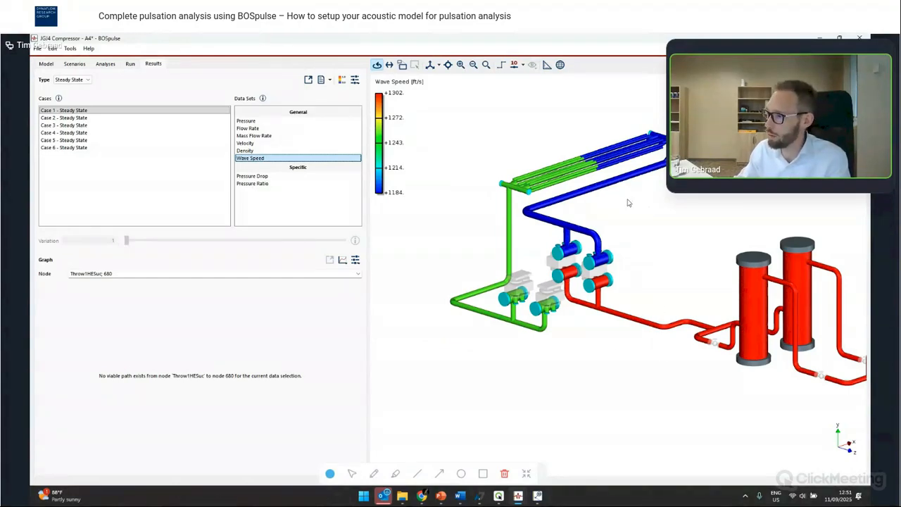
pyautogui.moveTo(601, 190)
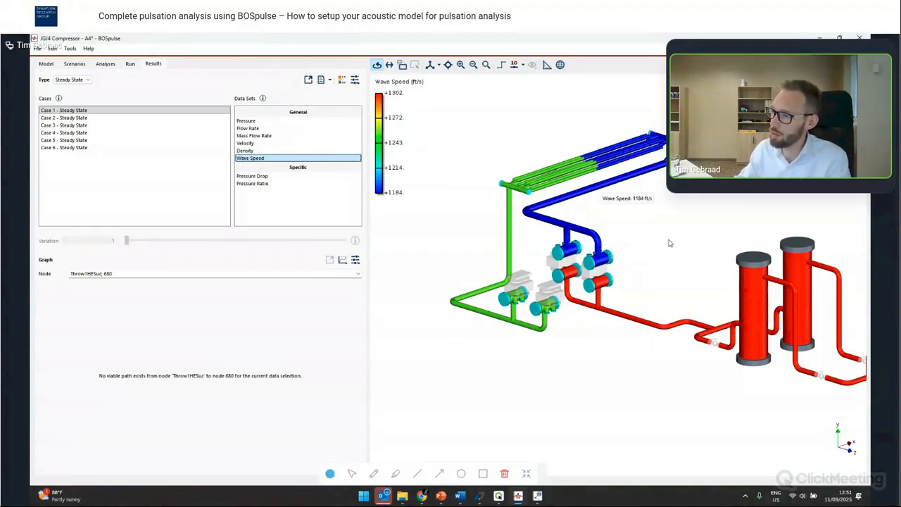
pyautogui.click(563, 201)
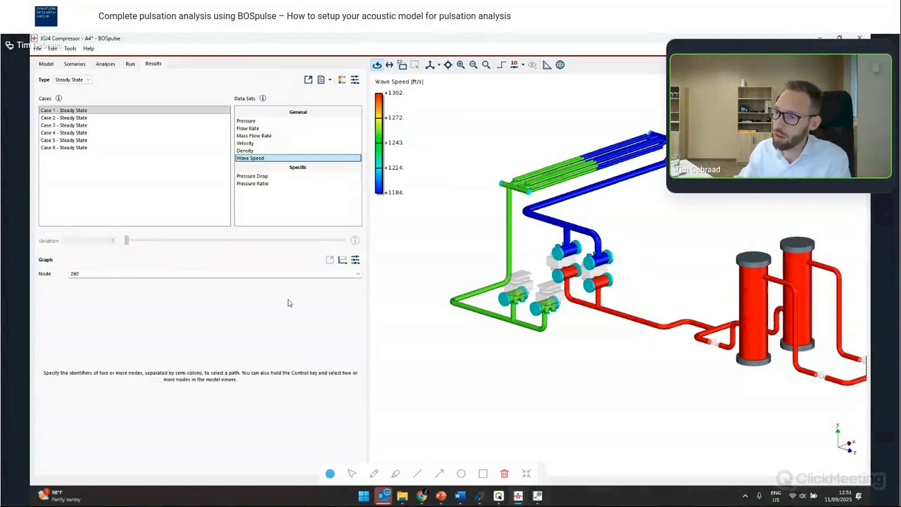
pyautogui.click(342, 260)
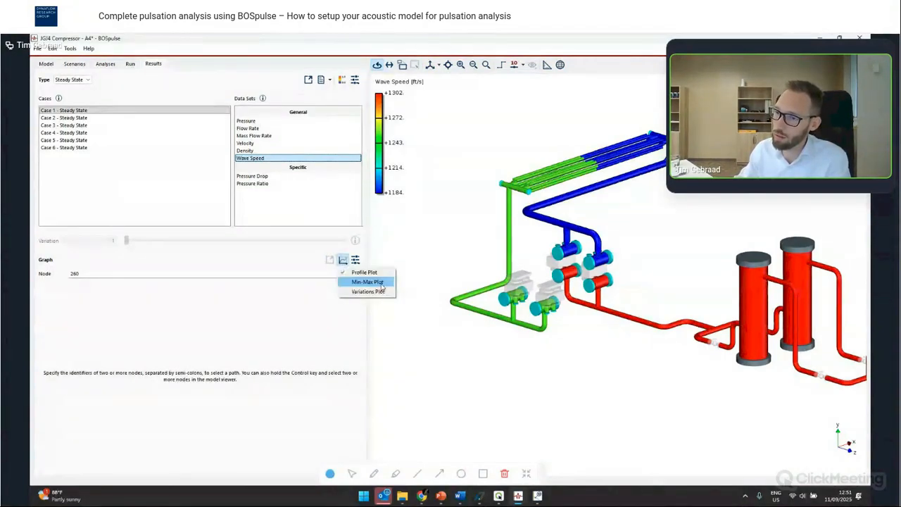
pyautogui.click(381, 282)
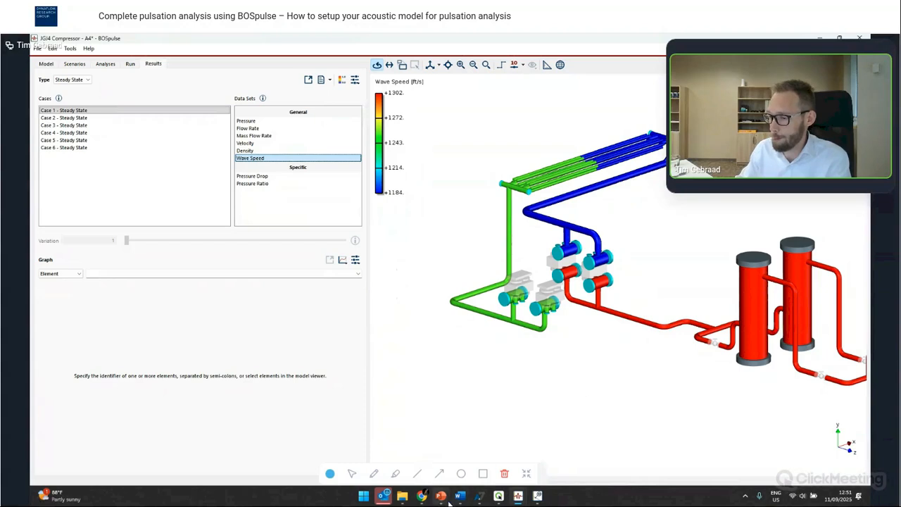
# - Switch to the presentation's questions slide, then return to the BOSpulse results window
pyautogui.moveTo(447, 502)
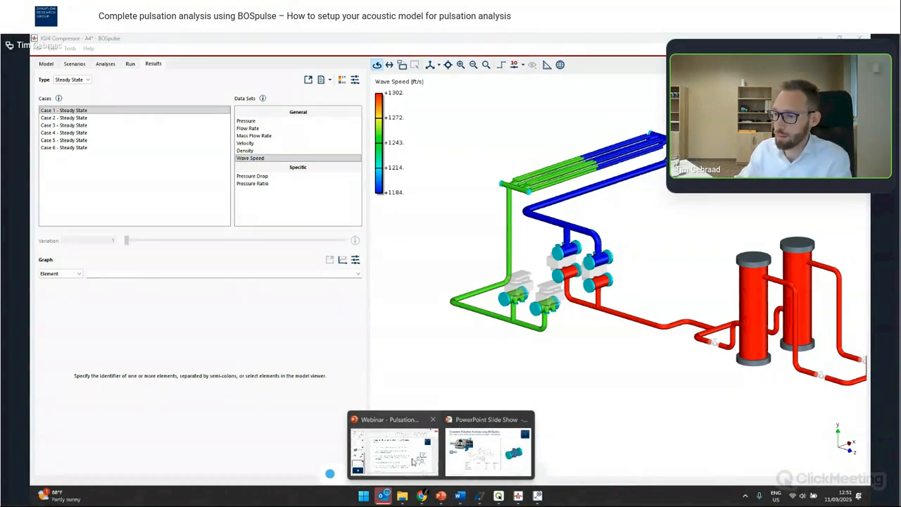
pyautogui.click(414, 460)
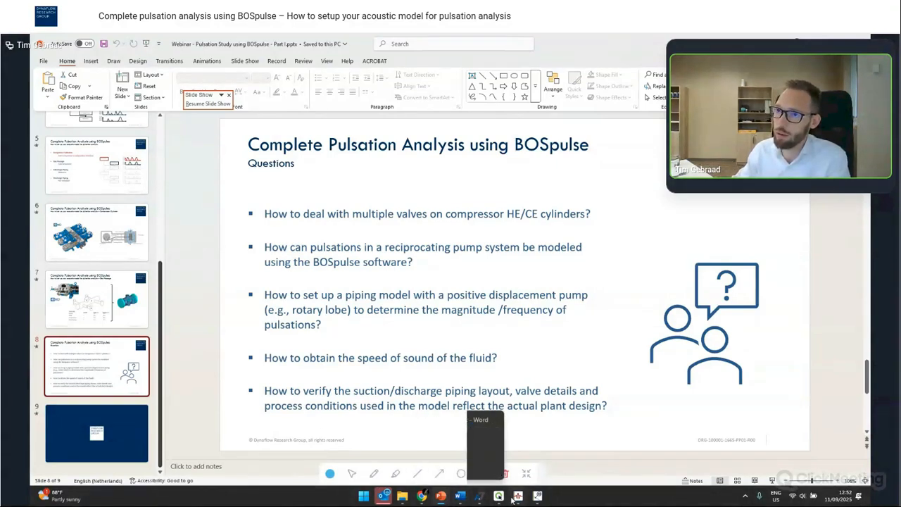
pyautogui.moveTo(518, 495)
pyautogui.click(428, 458)
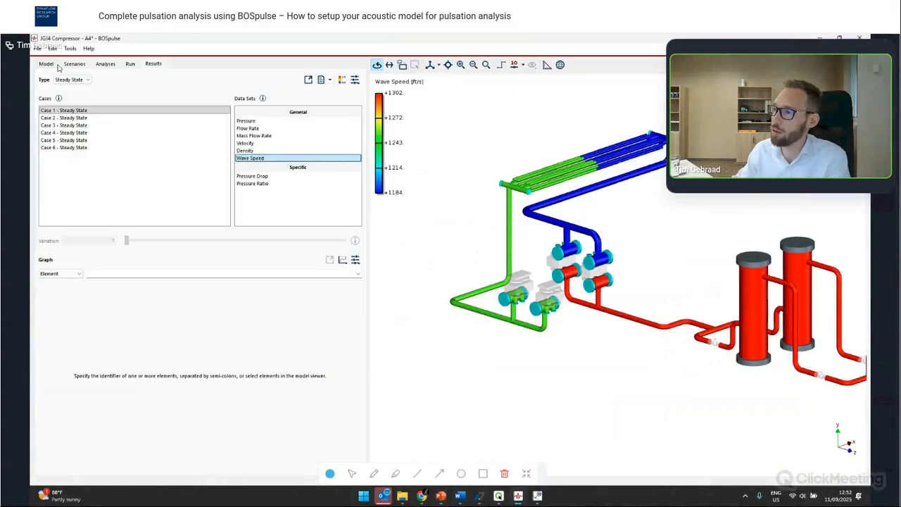
# - Colour the model elements by their Diameter (OD) field using the field selection view
pyautogui.click(533, 64)
pyautogui.click(551, 104)
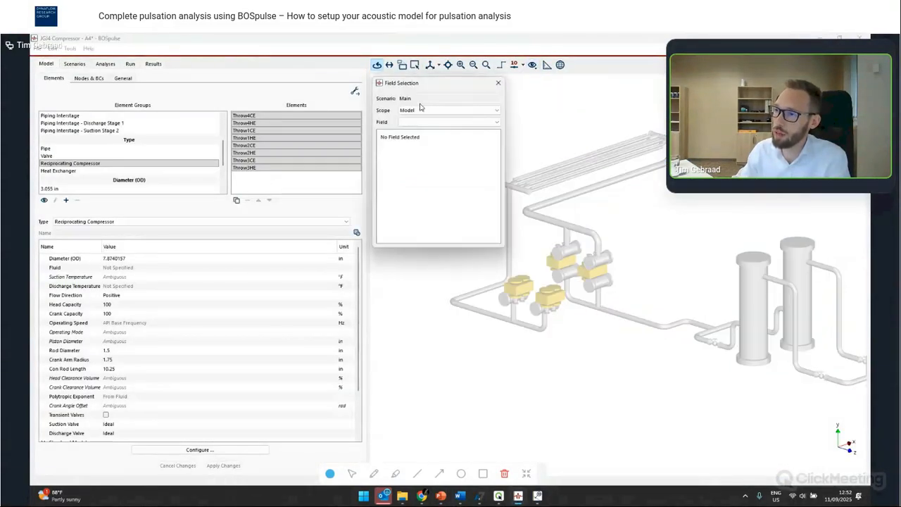
pyautogui.click(422, 122)
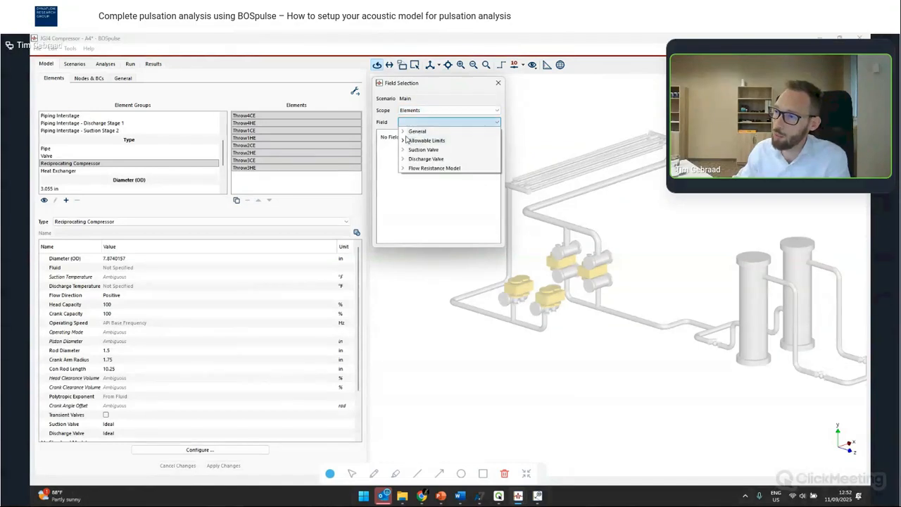
pyautogui.click(403, 131)
pyautogui.click(433, 176)
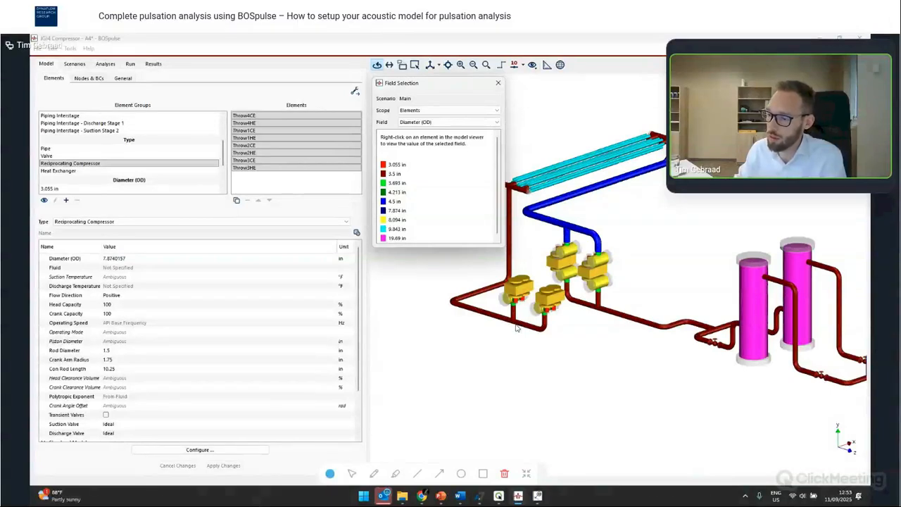
# - Switch to the presentation
pyautogui.moveTo(441, 495)
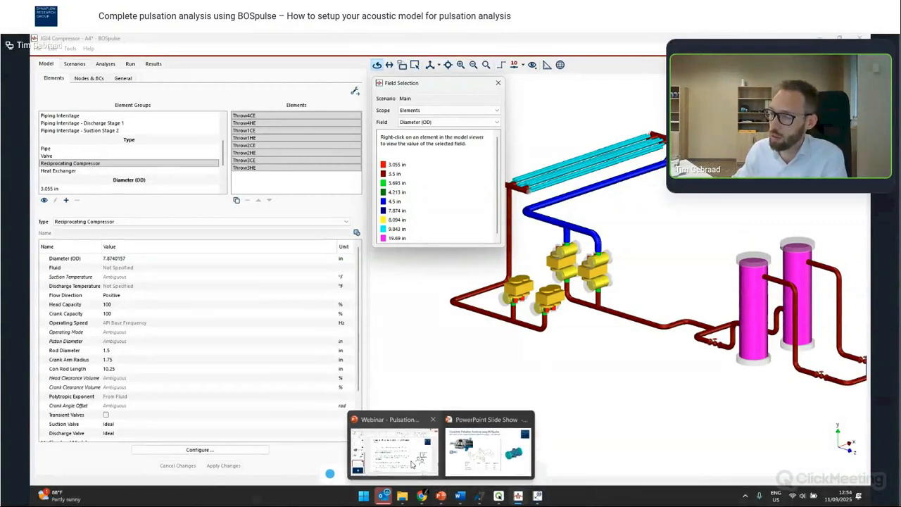